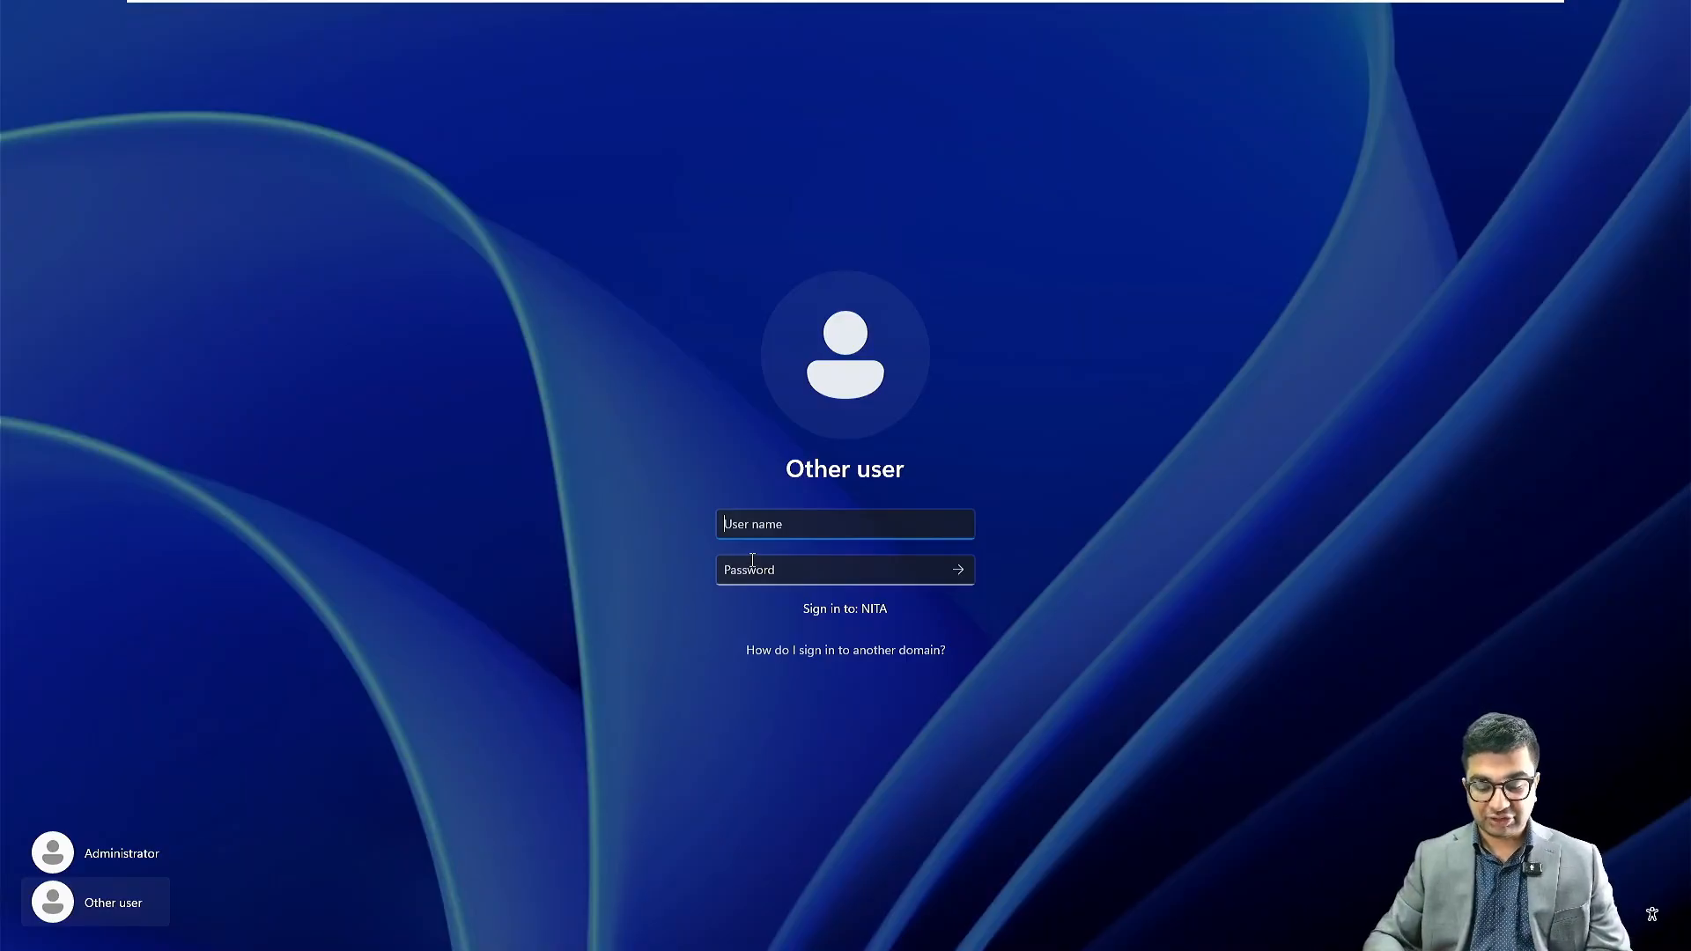
- Sign in to Windows as NITA\Administrator with the account password
text(NITA\)
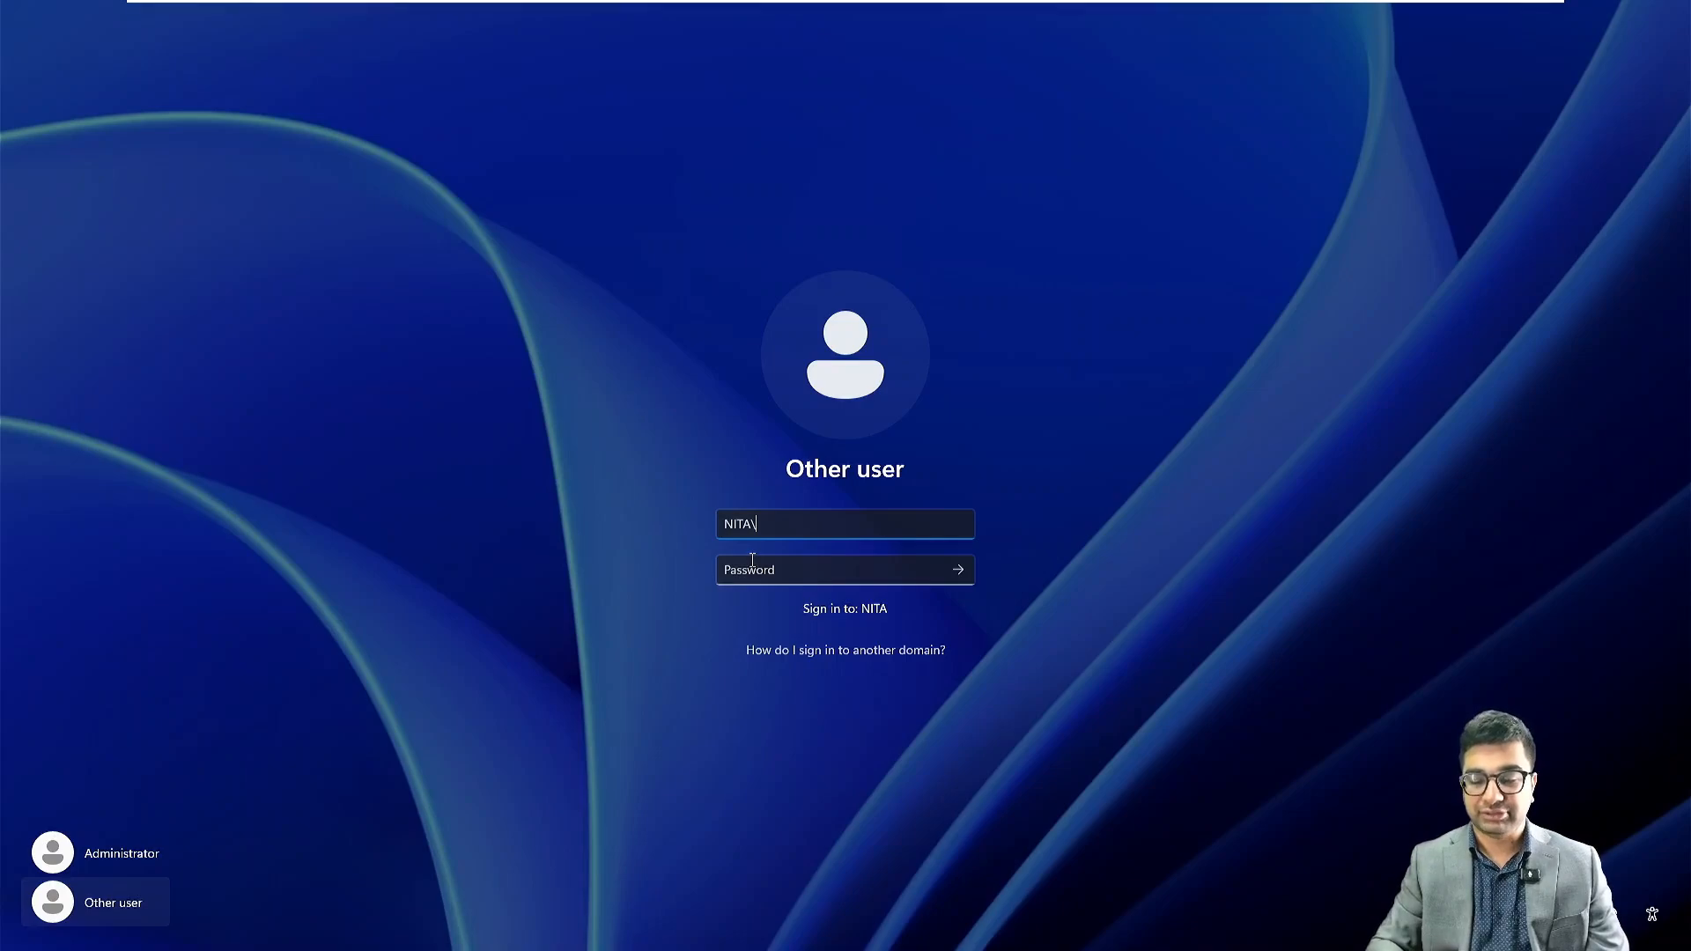
text(Administra)
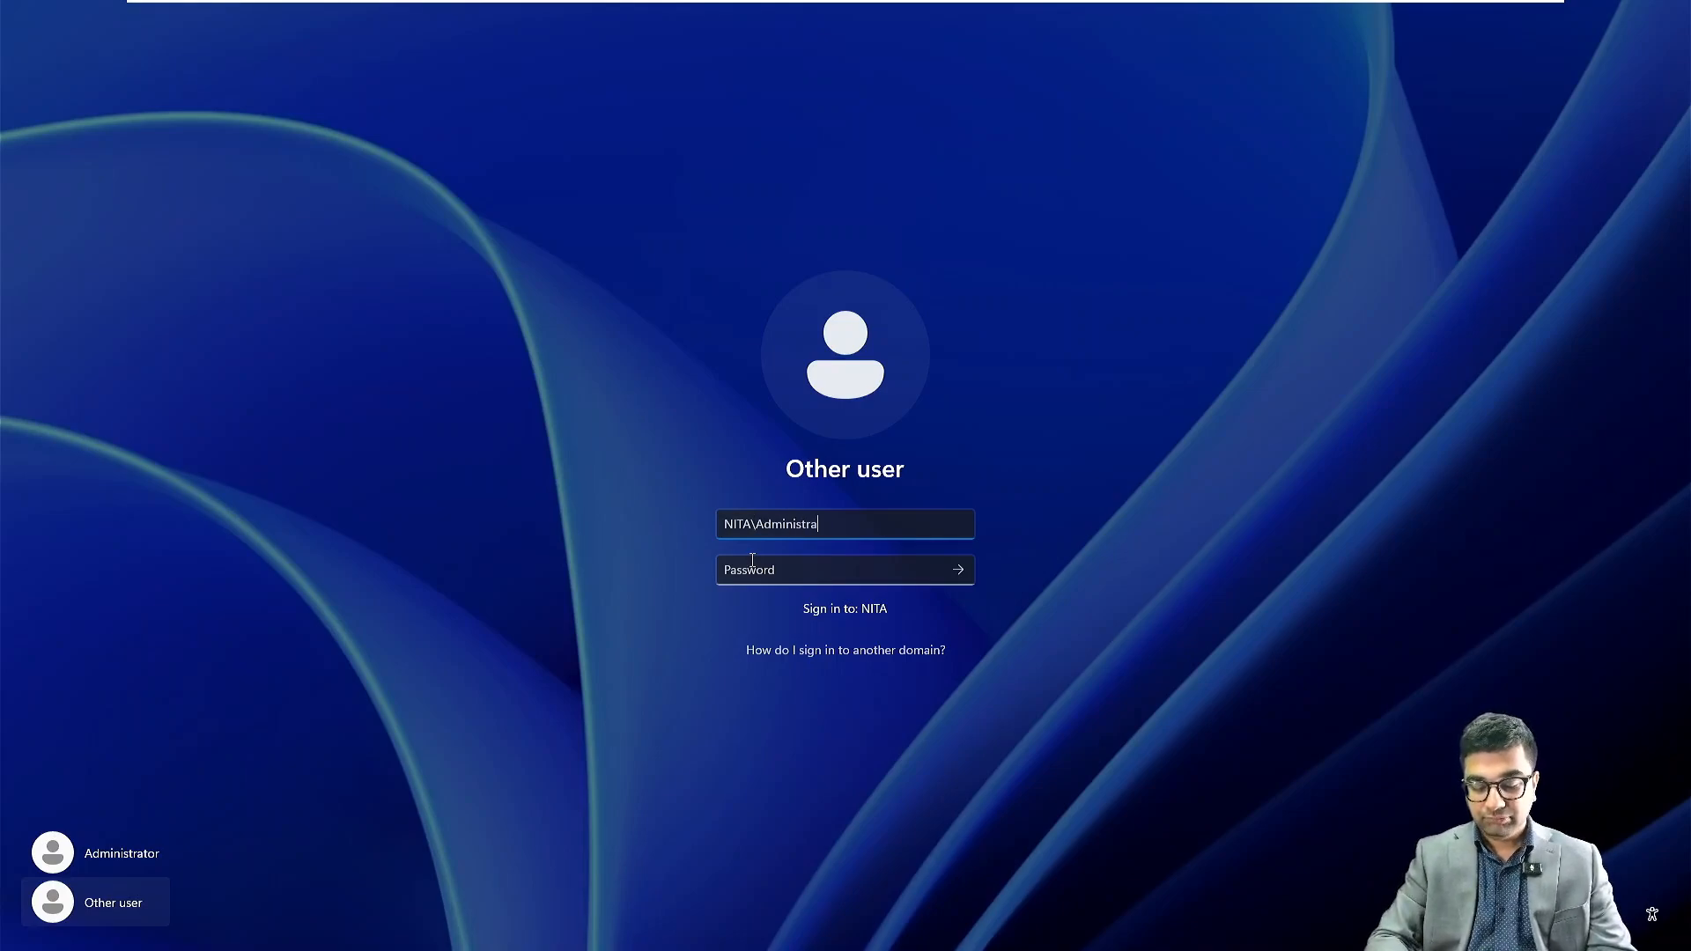
text(tor)
key(Tab)
text(•)
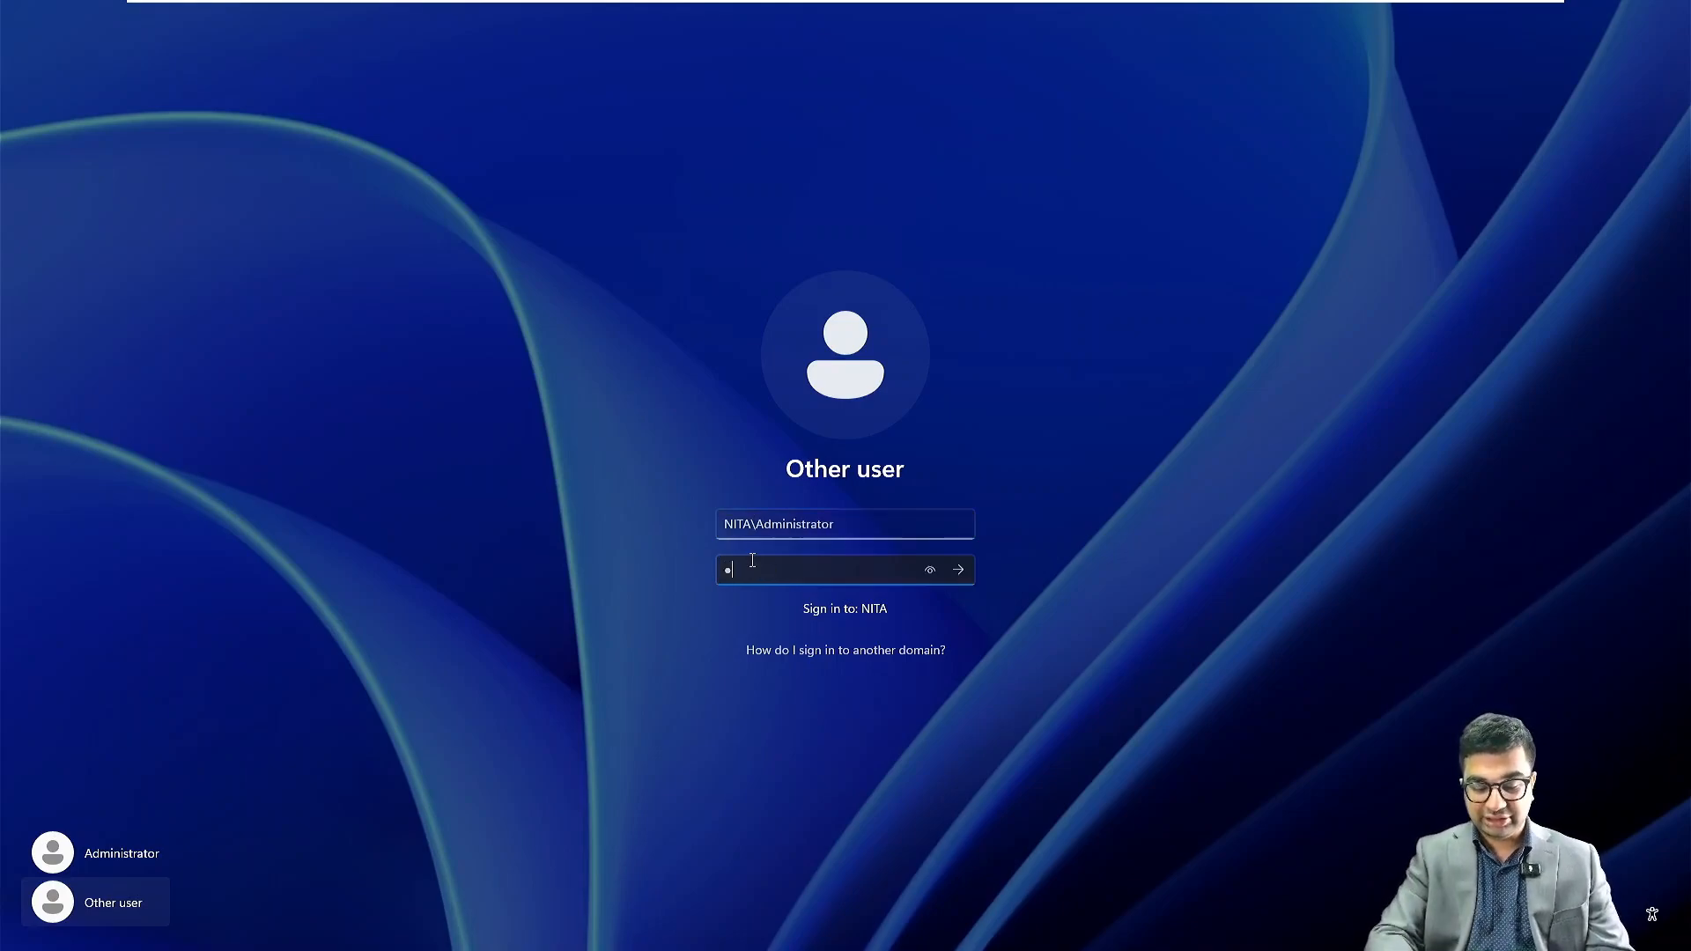
text(•••••••••)
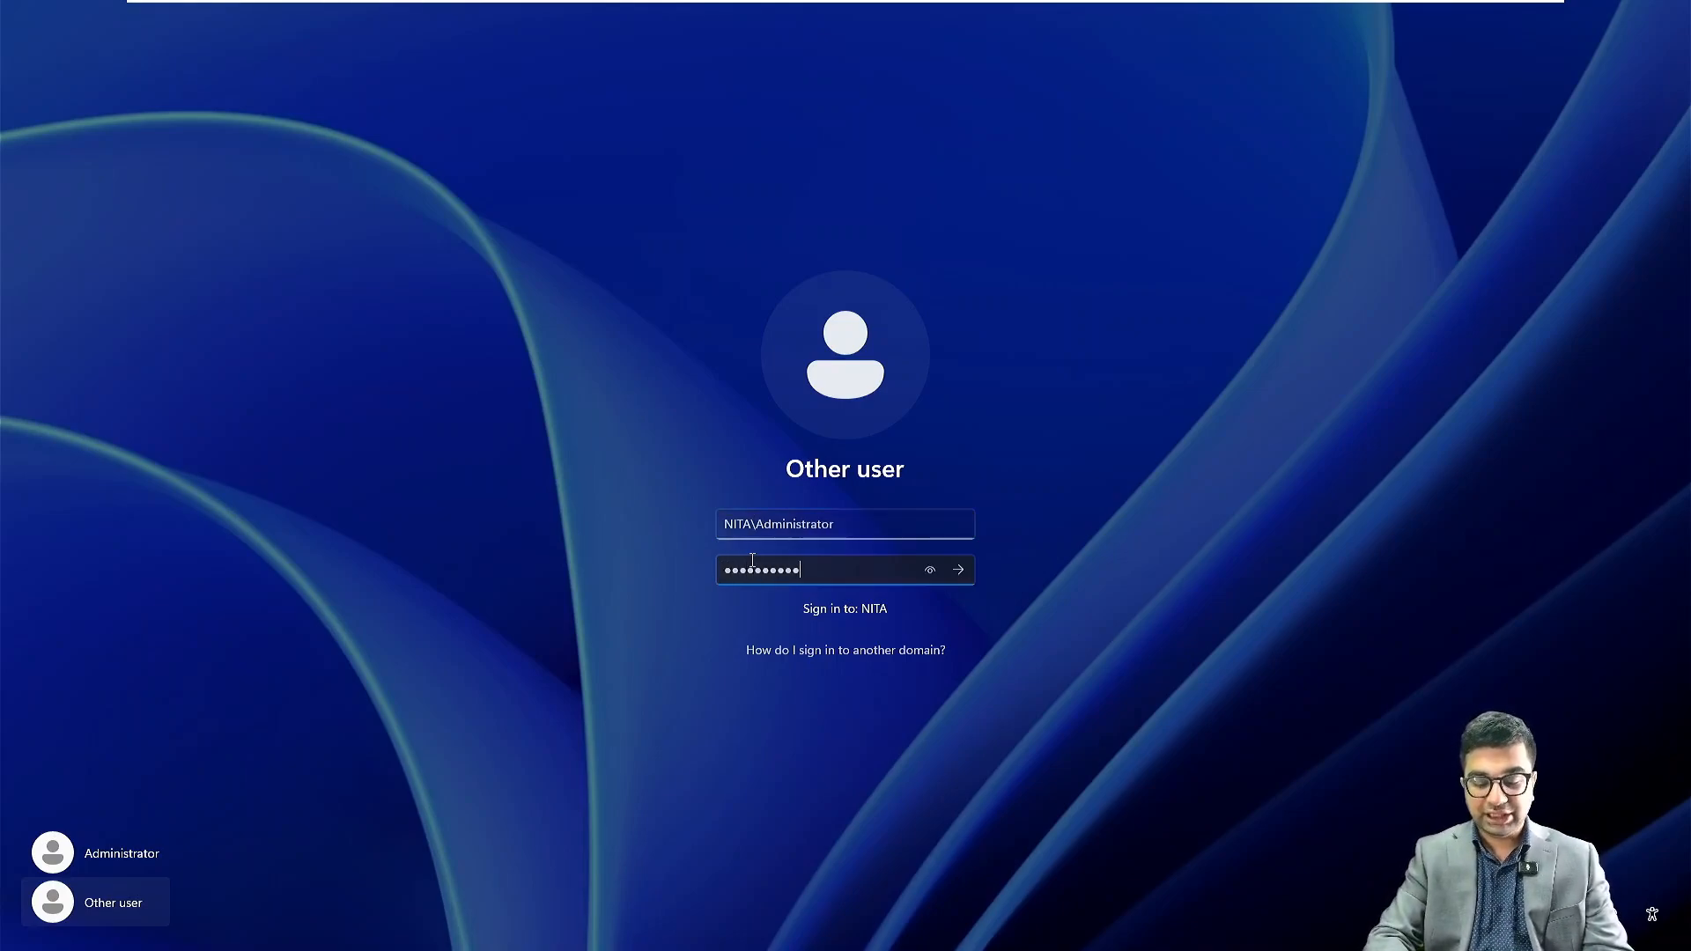
key(Return)
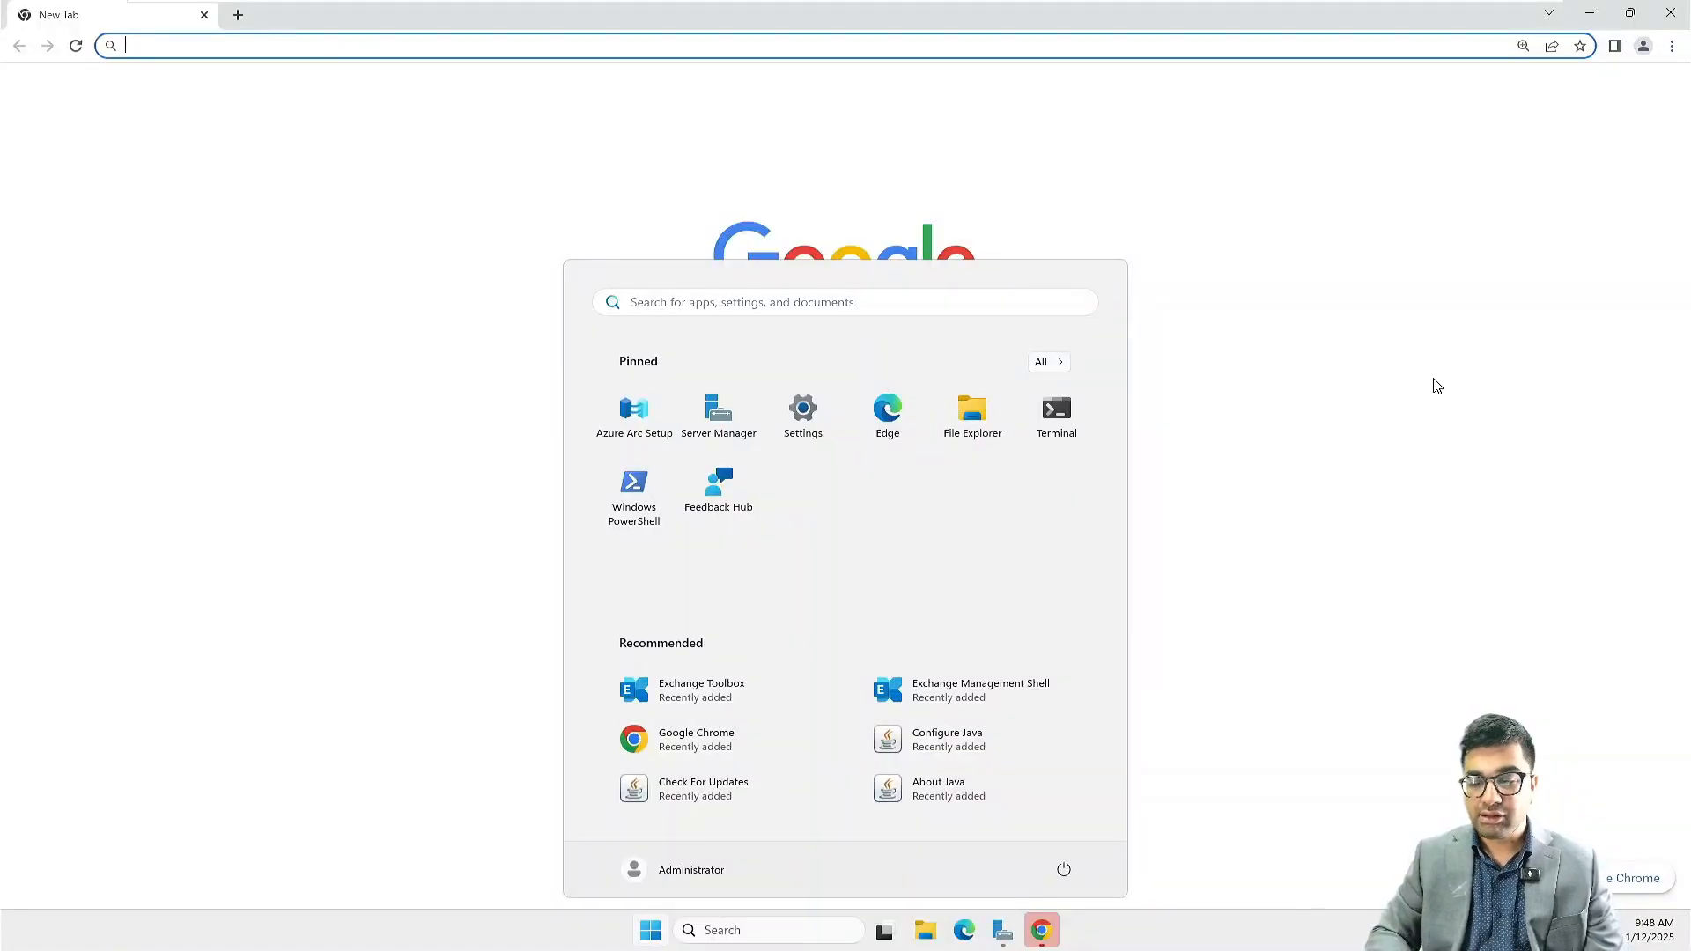
- Open the Exchange admin center from the browser's mailboxes shortcut and sign in with the prefilled administrator credentials
click(1433, 379)
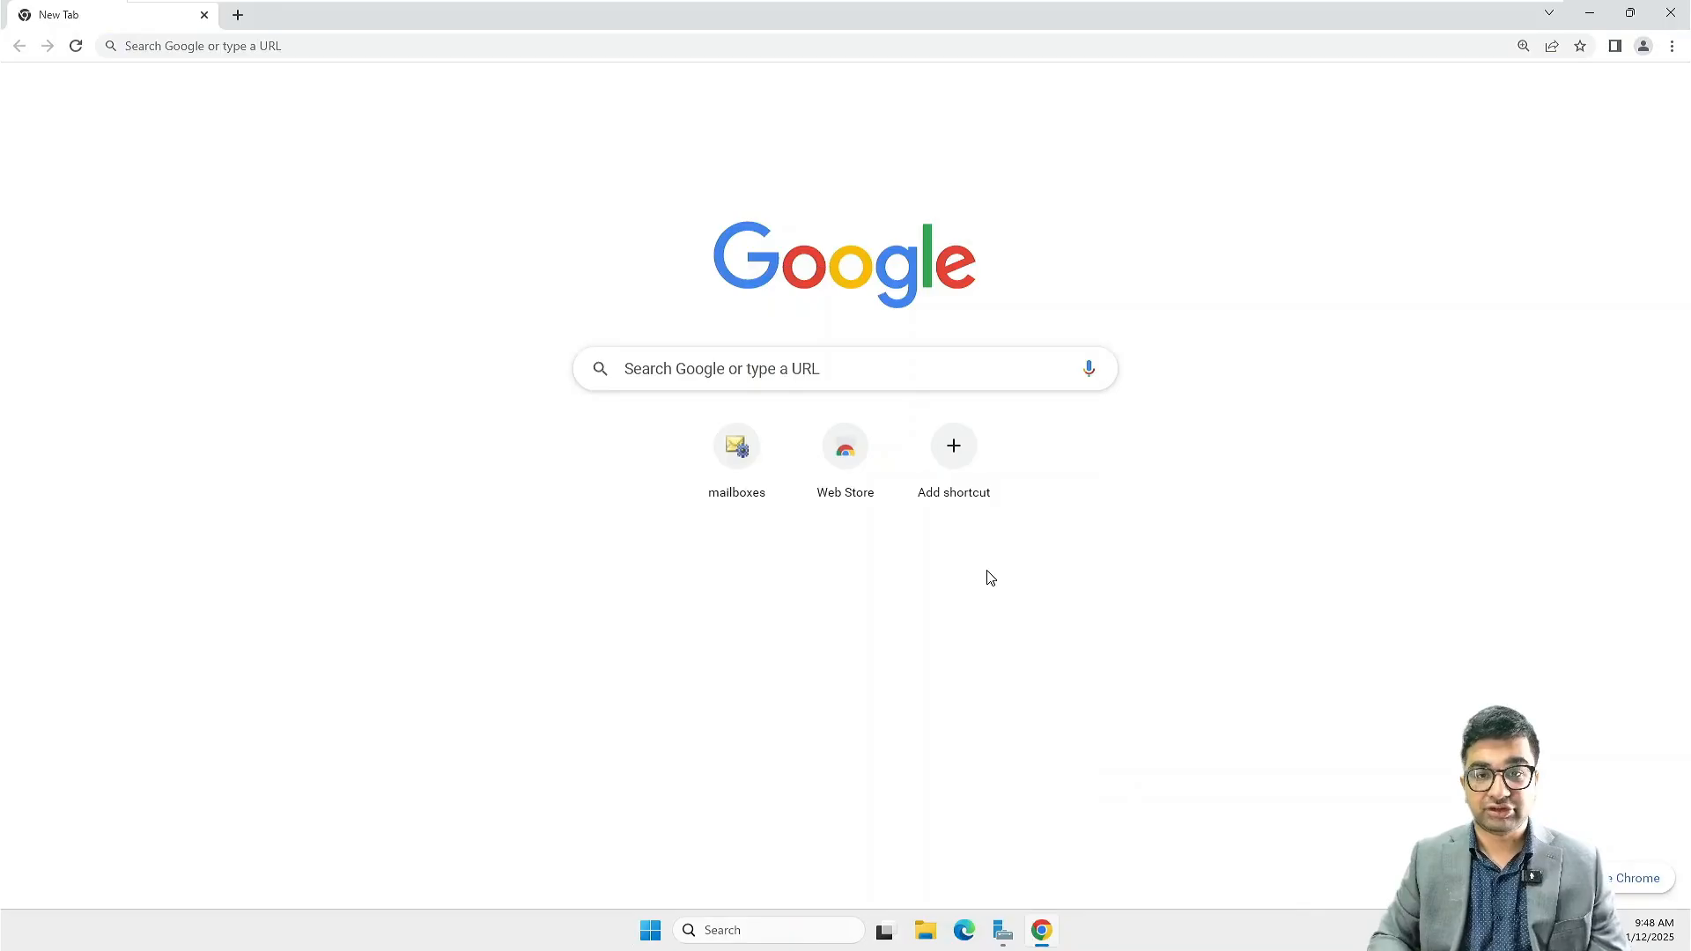
click(738, 474)
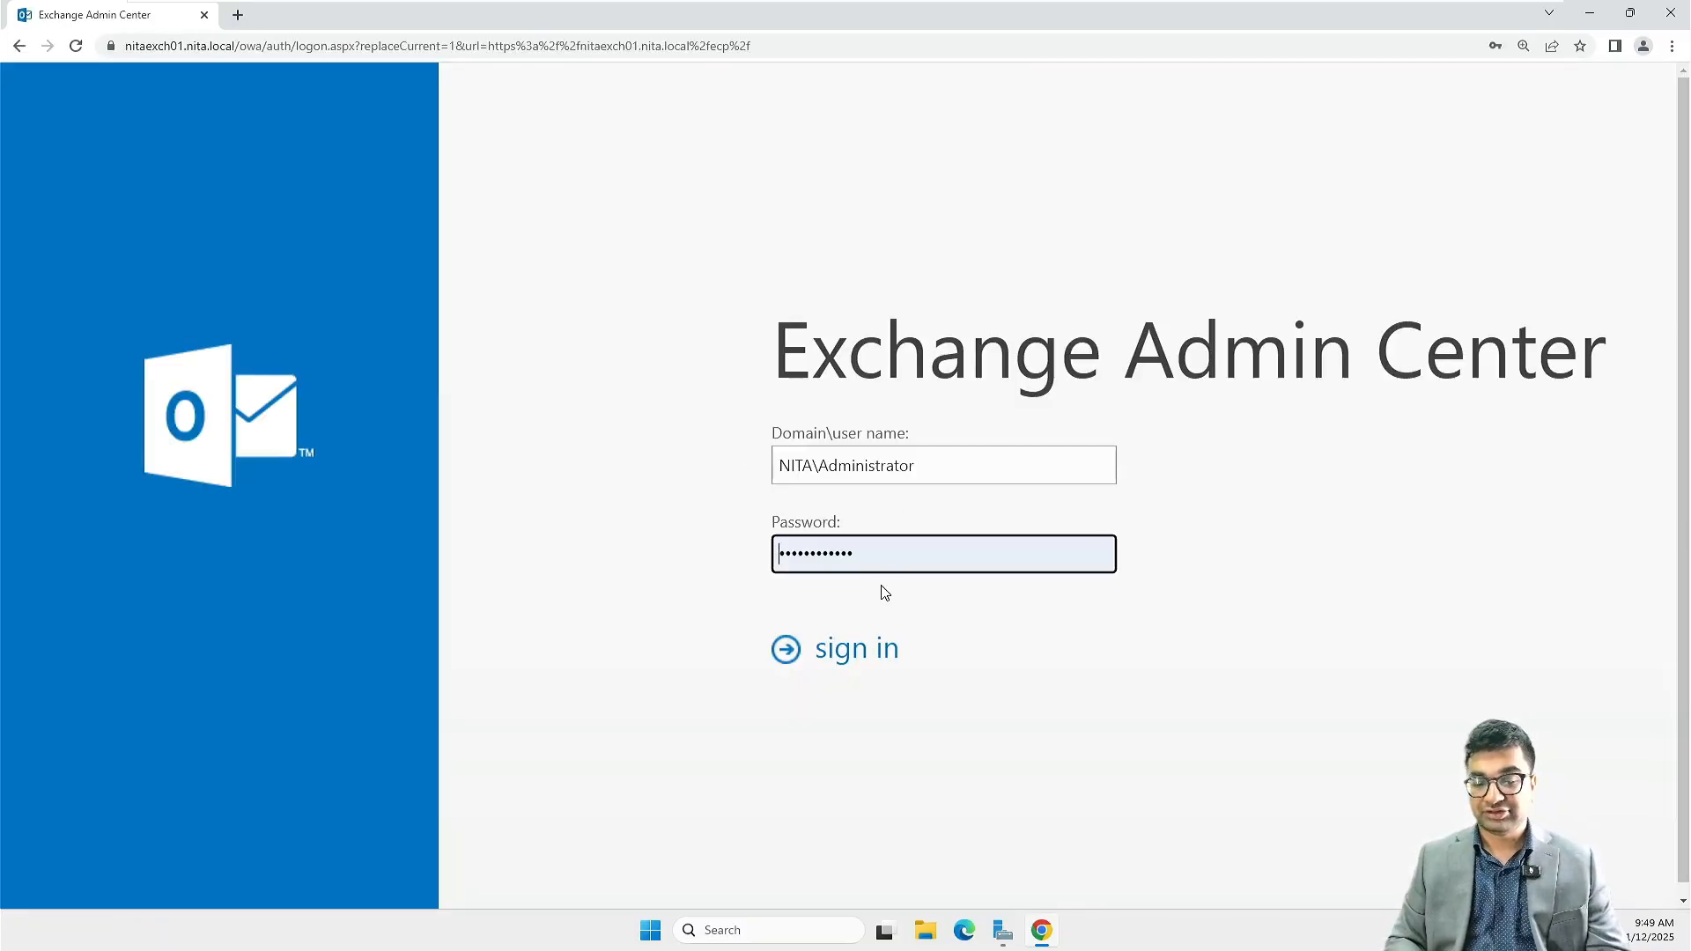
click(860, 650)
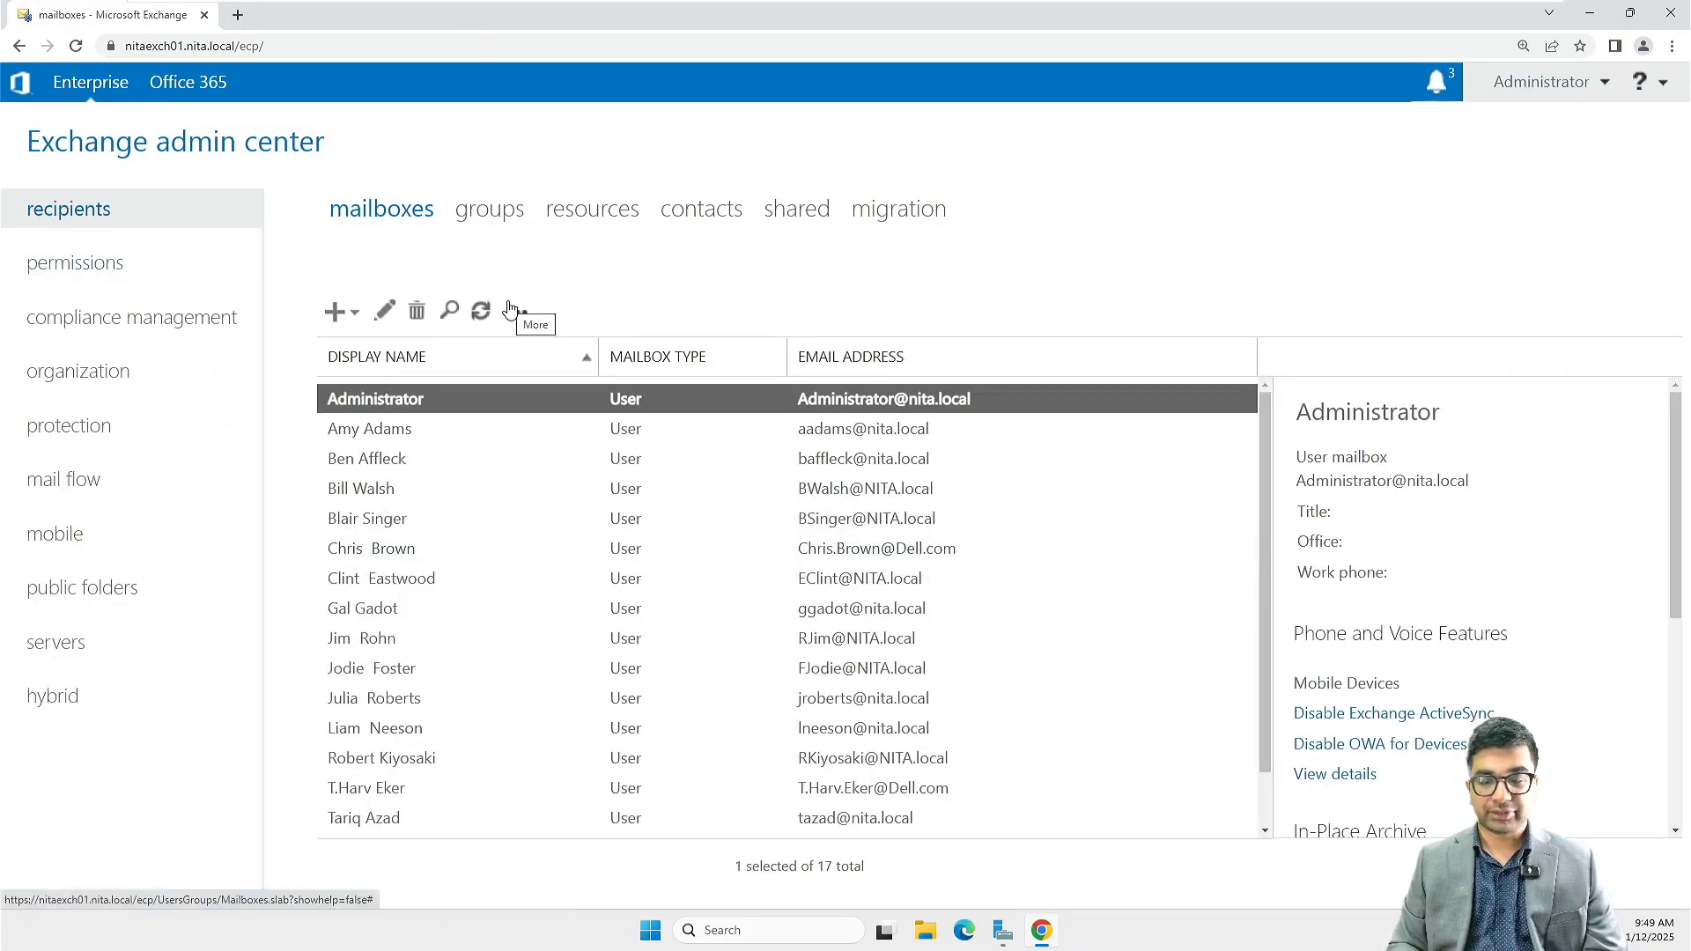
- Open a new room mailbox form from the recipients' resources, maximized and enlarged to 200%
click(616, 216)
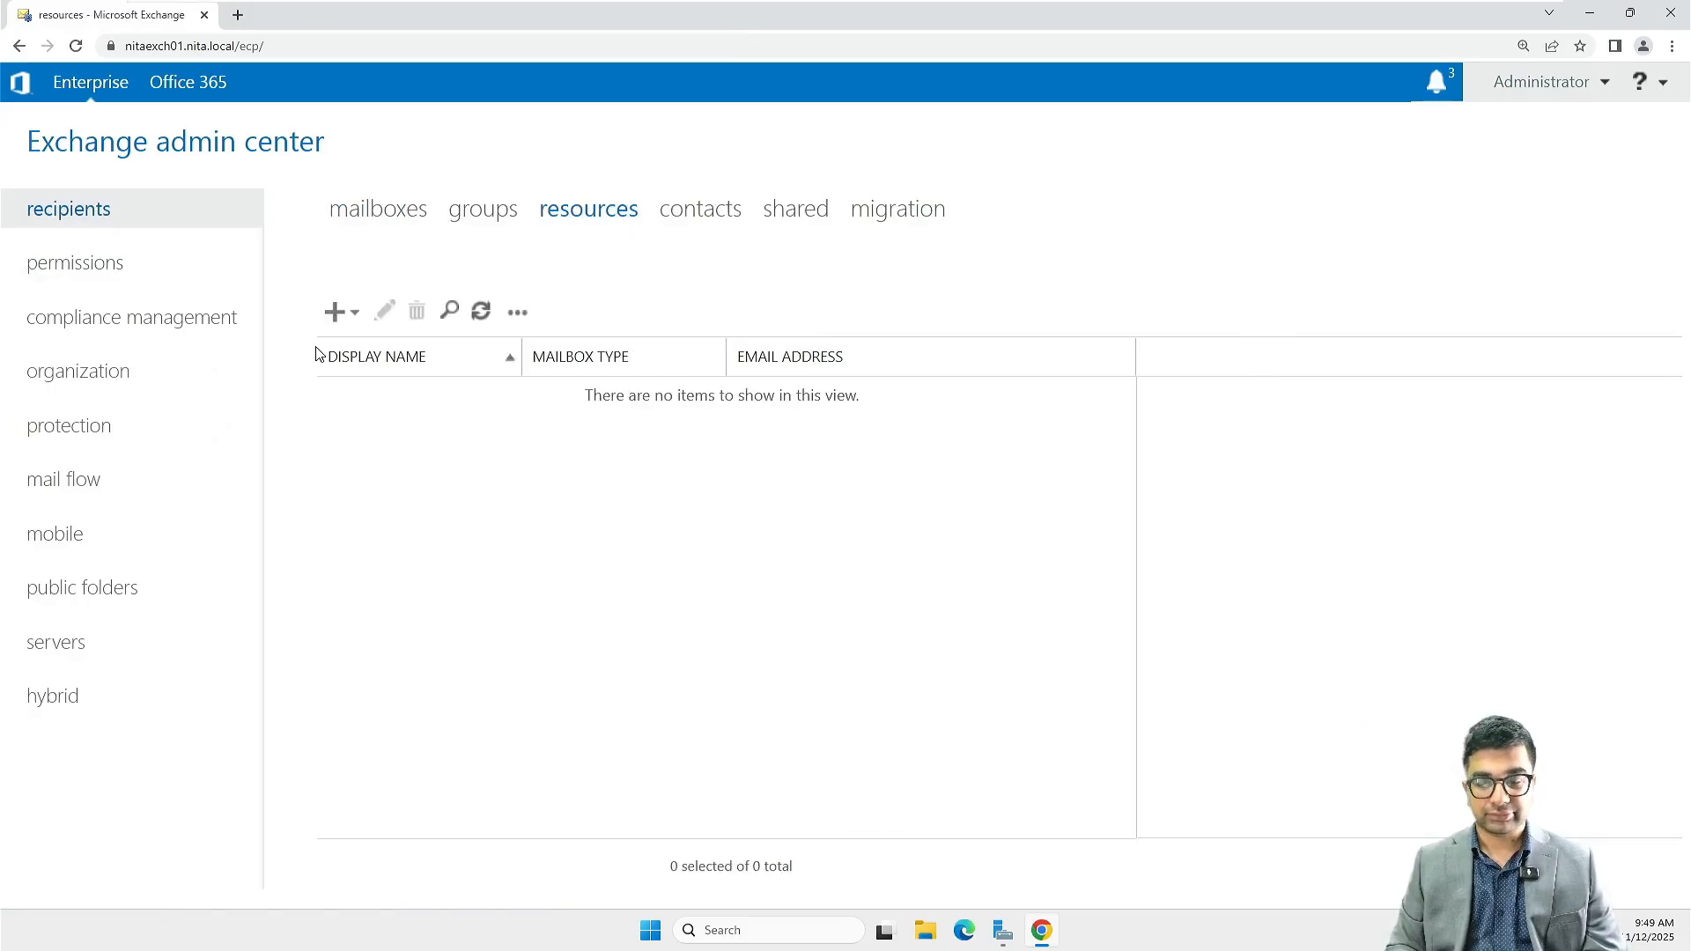
click(344, 314)
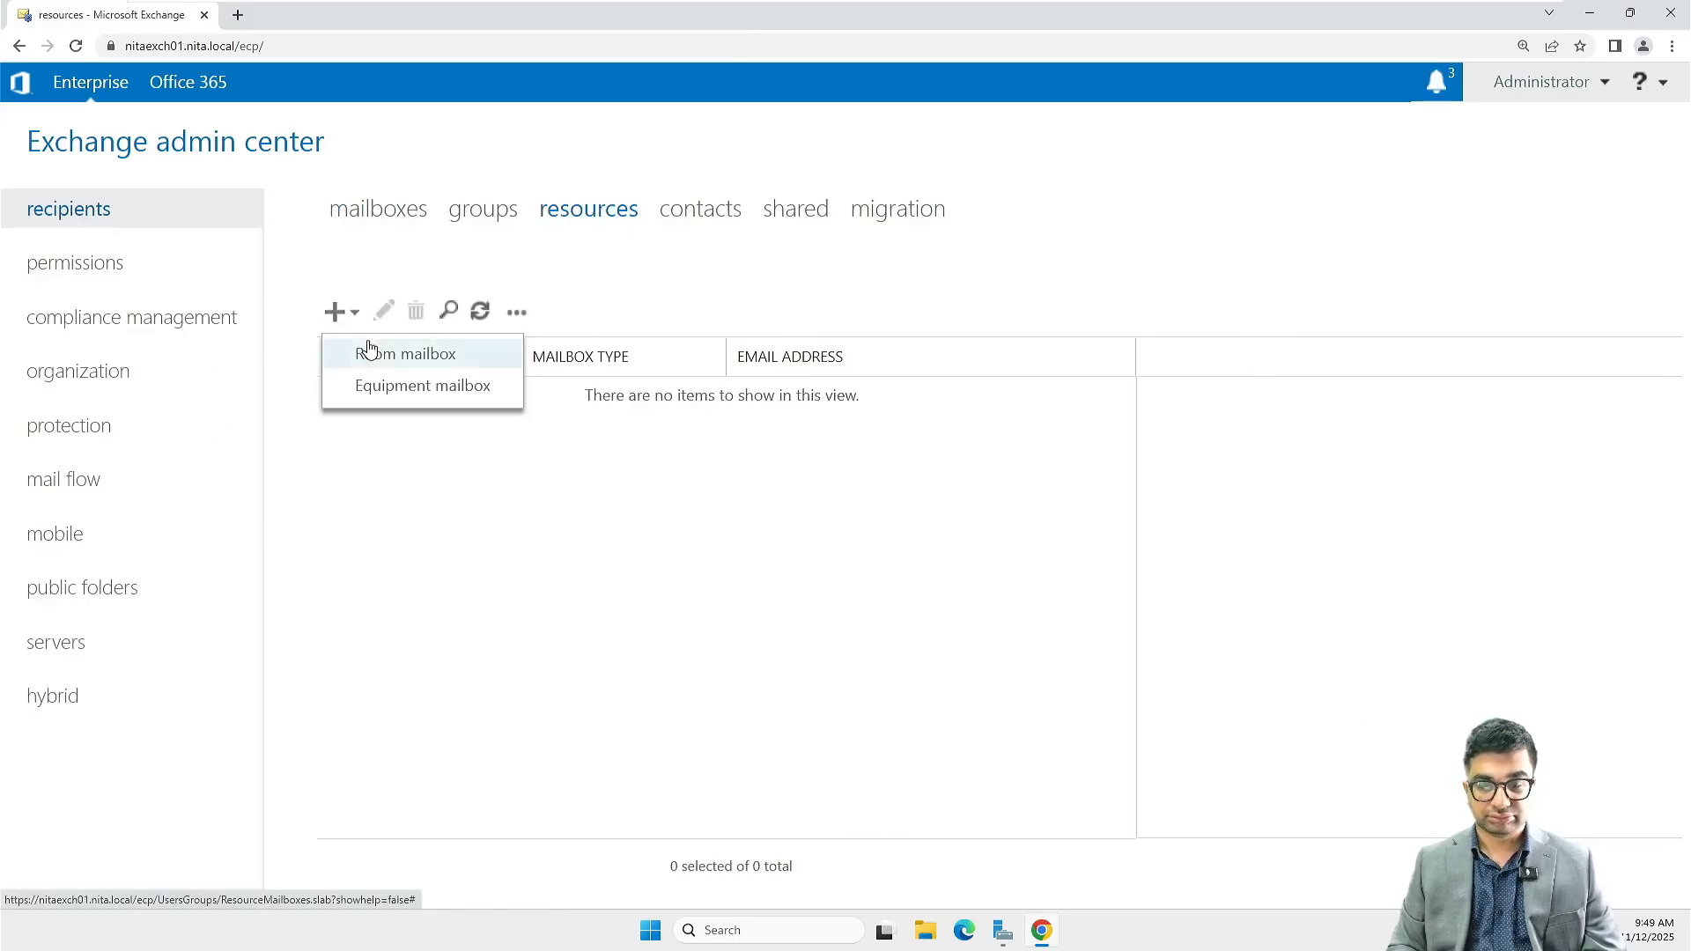
click(386, 370)
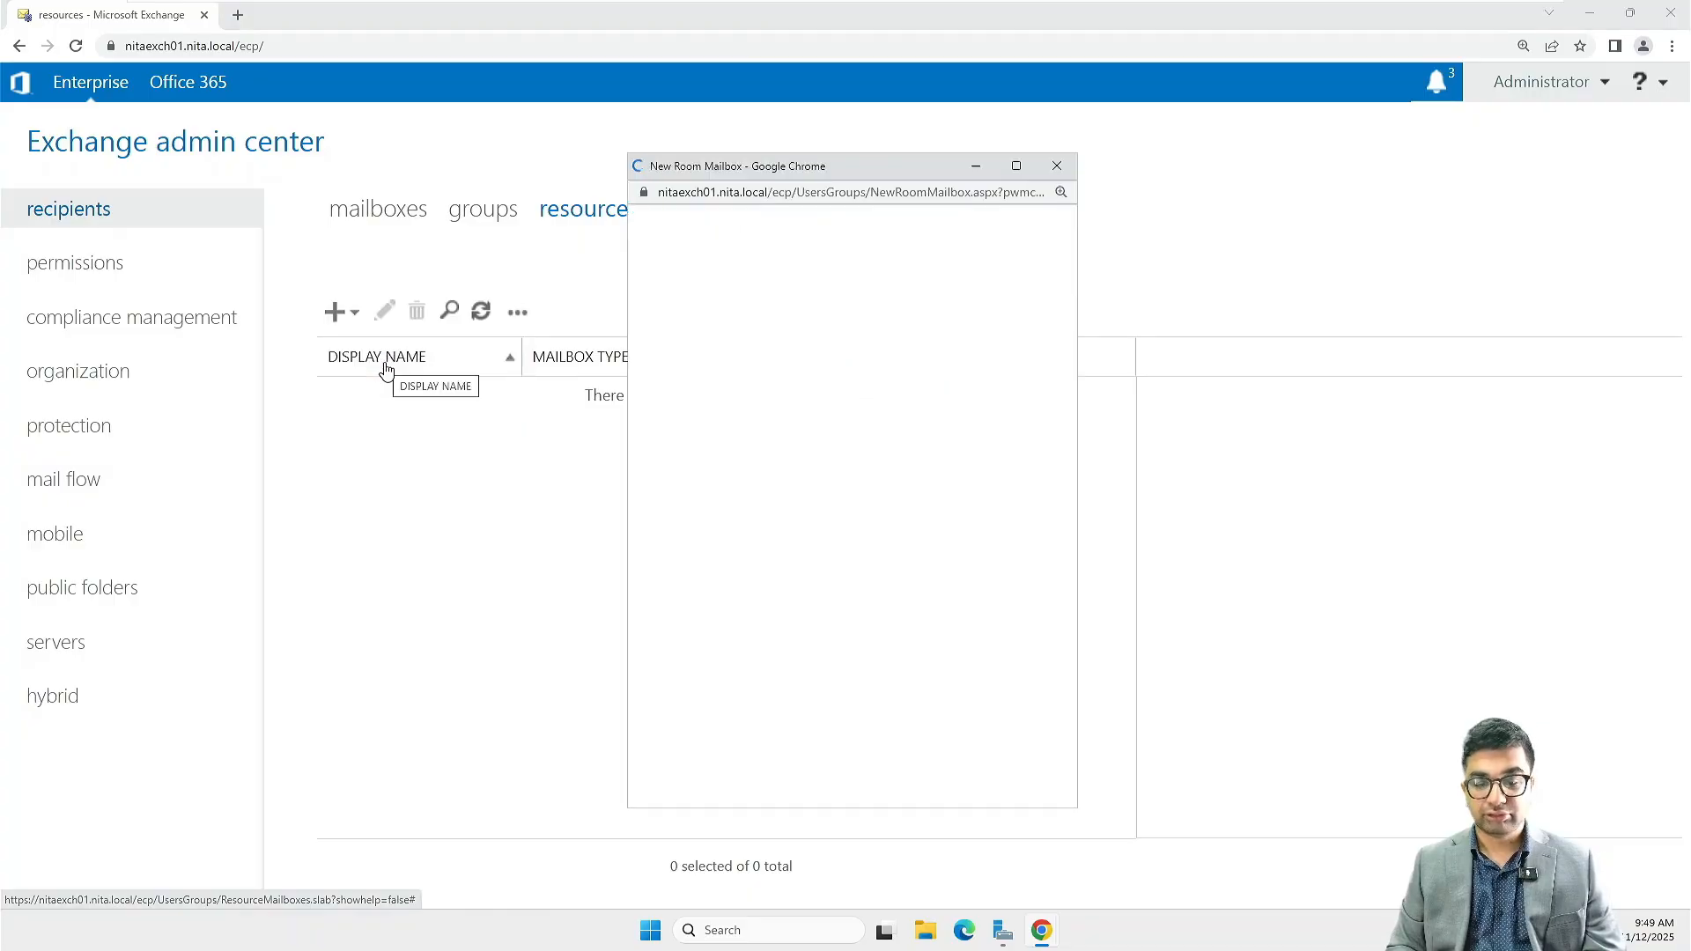
click(1018, 166)
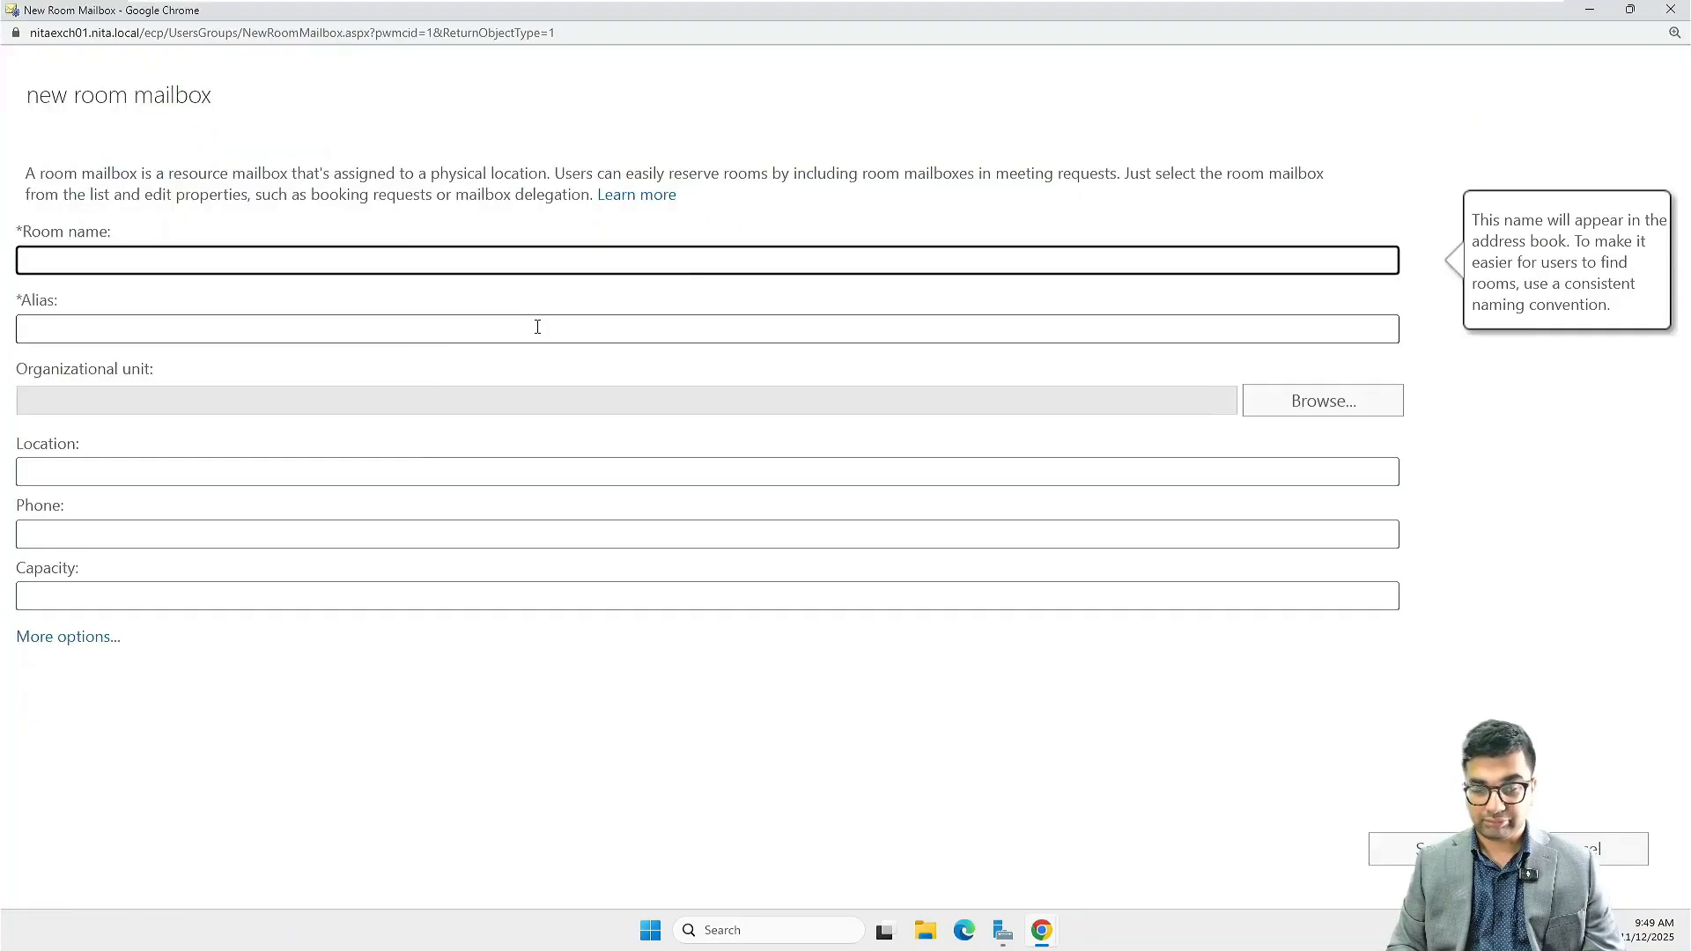
key(ctrl+plus)
key(ctrl+plus)
key(ctrl+plus)
key(ctrl+plus)
key(ctrl+plus)
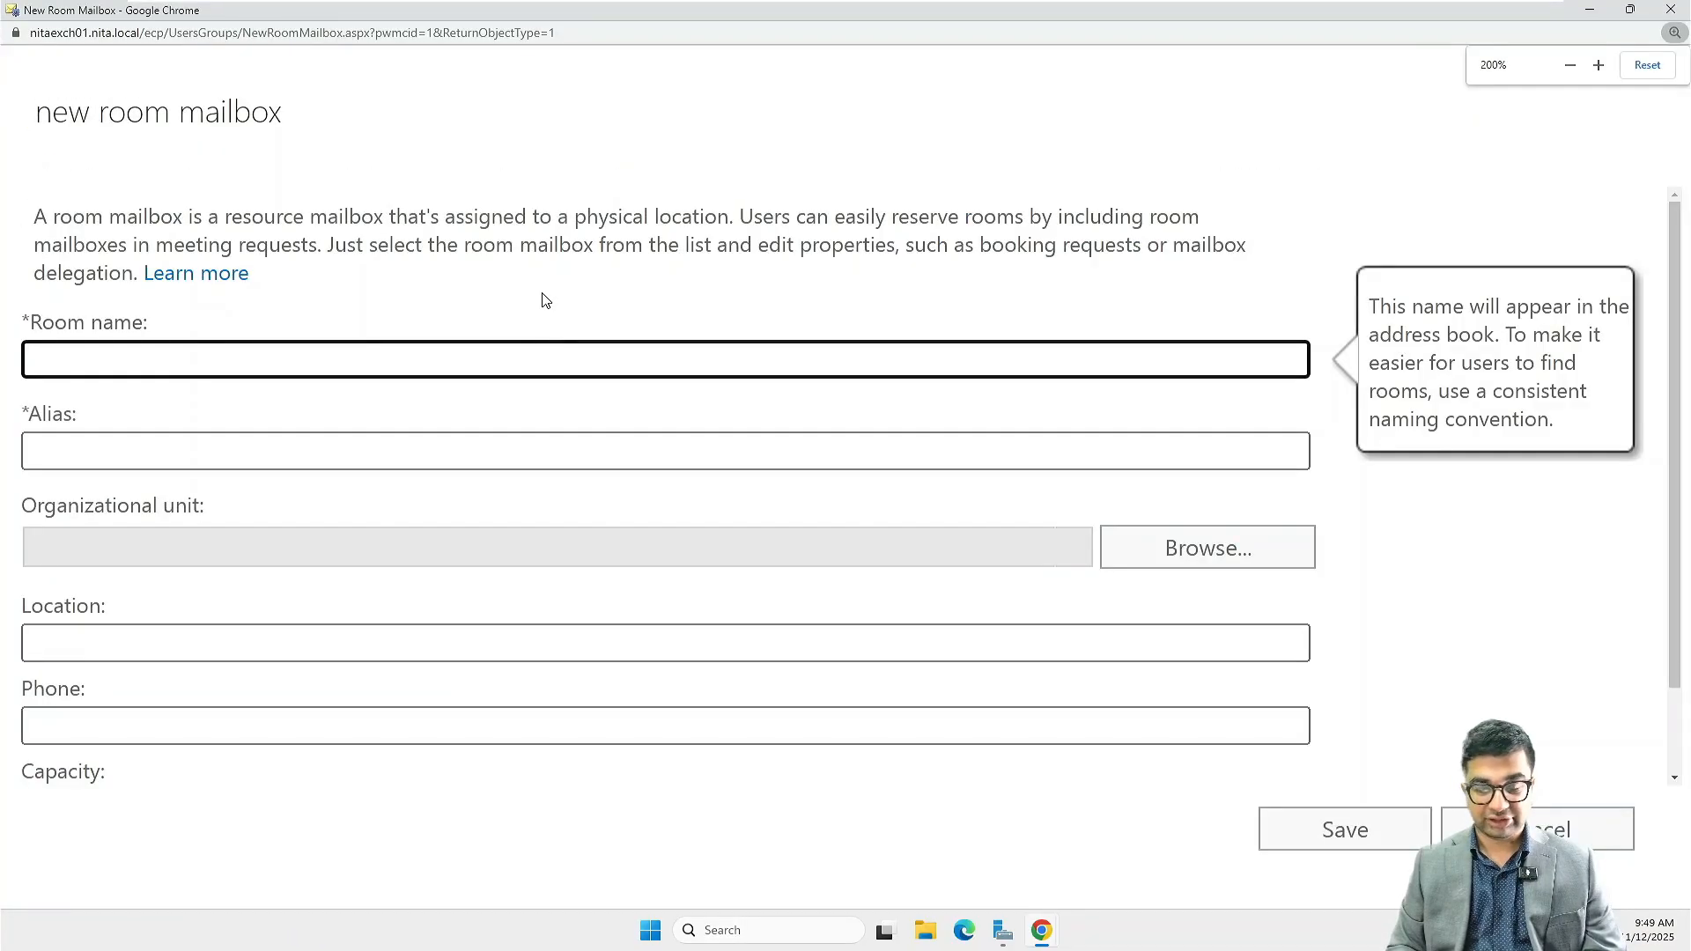
scroll(326, 422, down, 2)
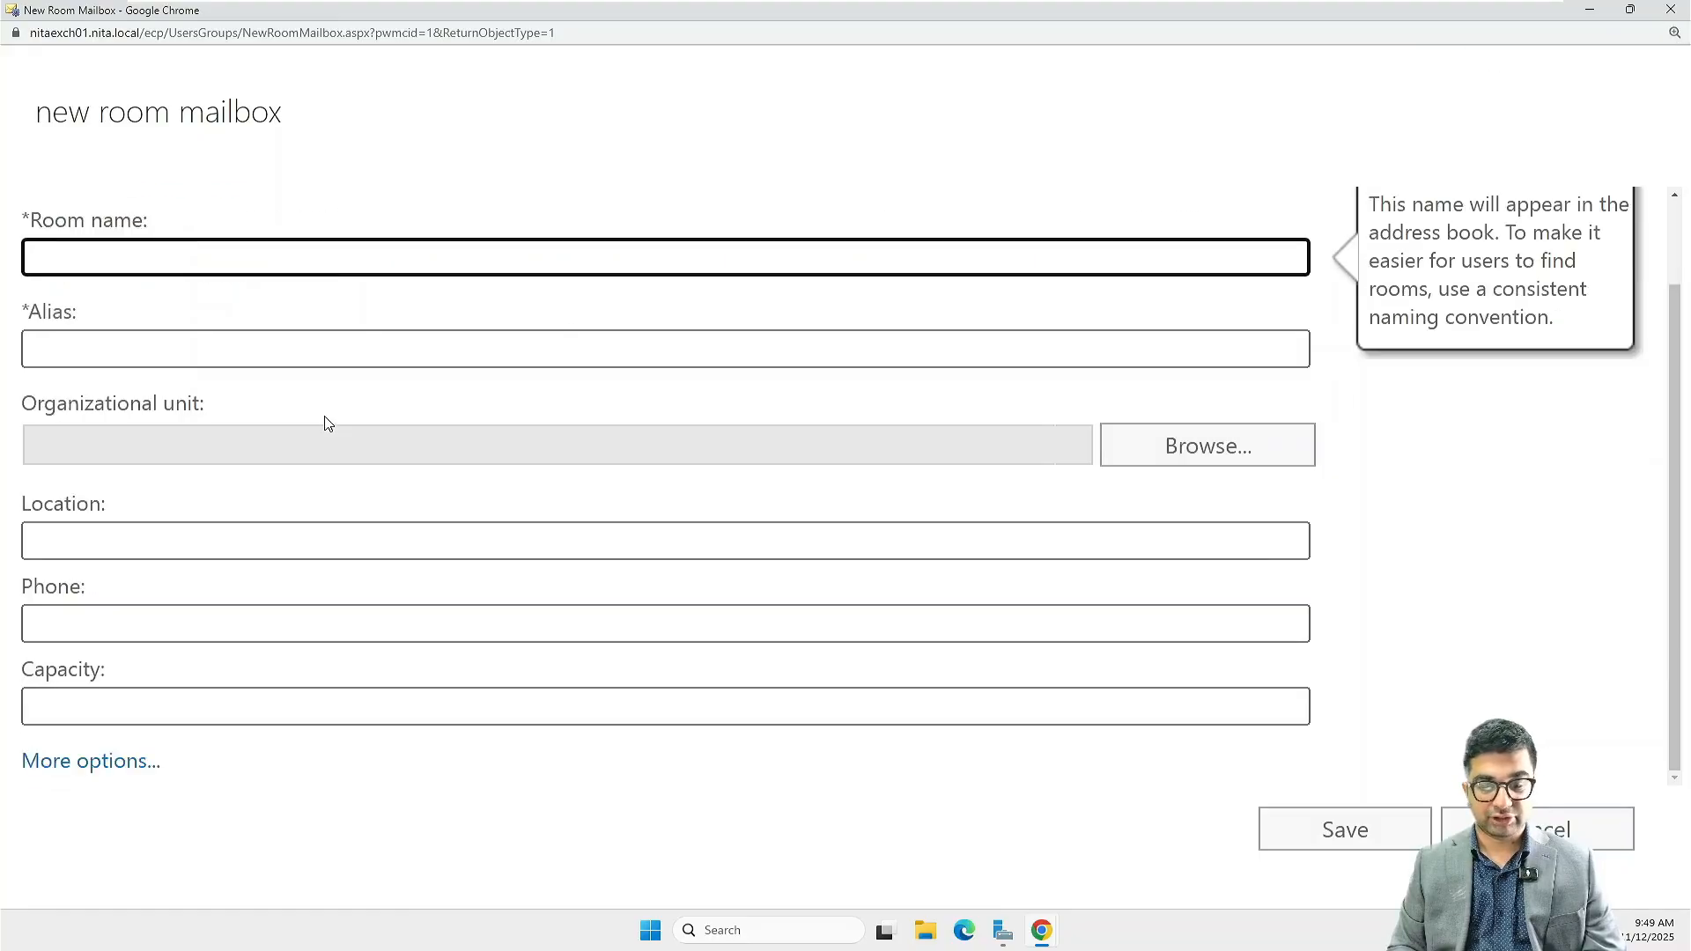
scroll(190, 367, up, 2)
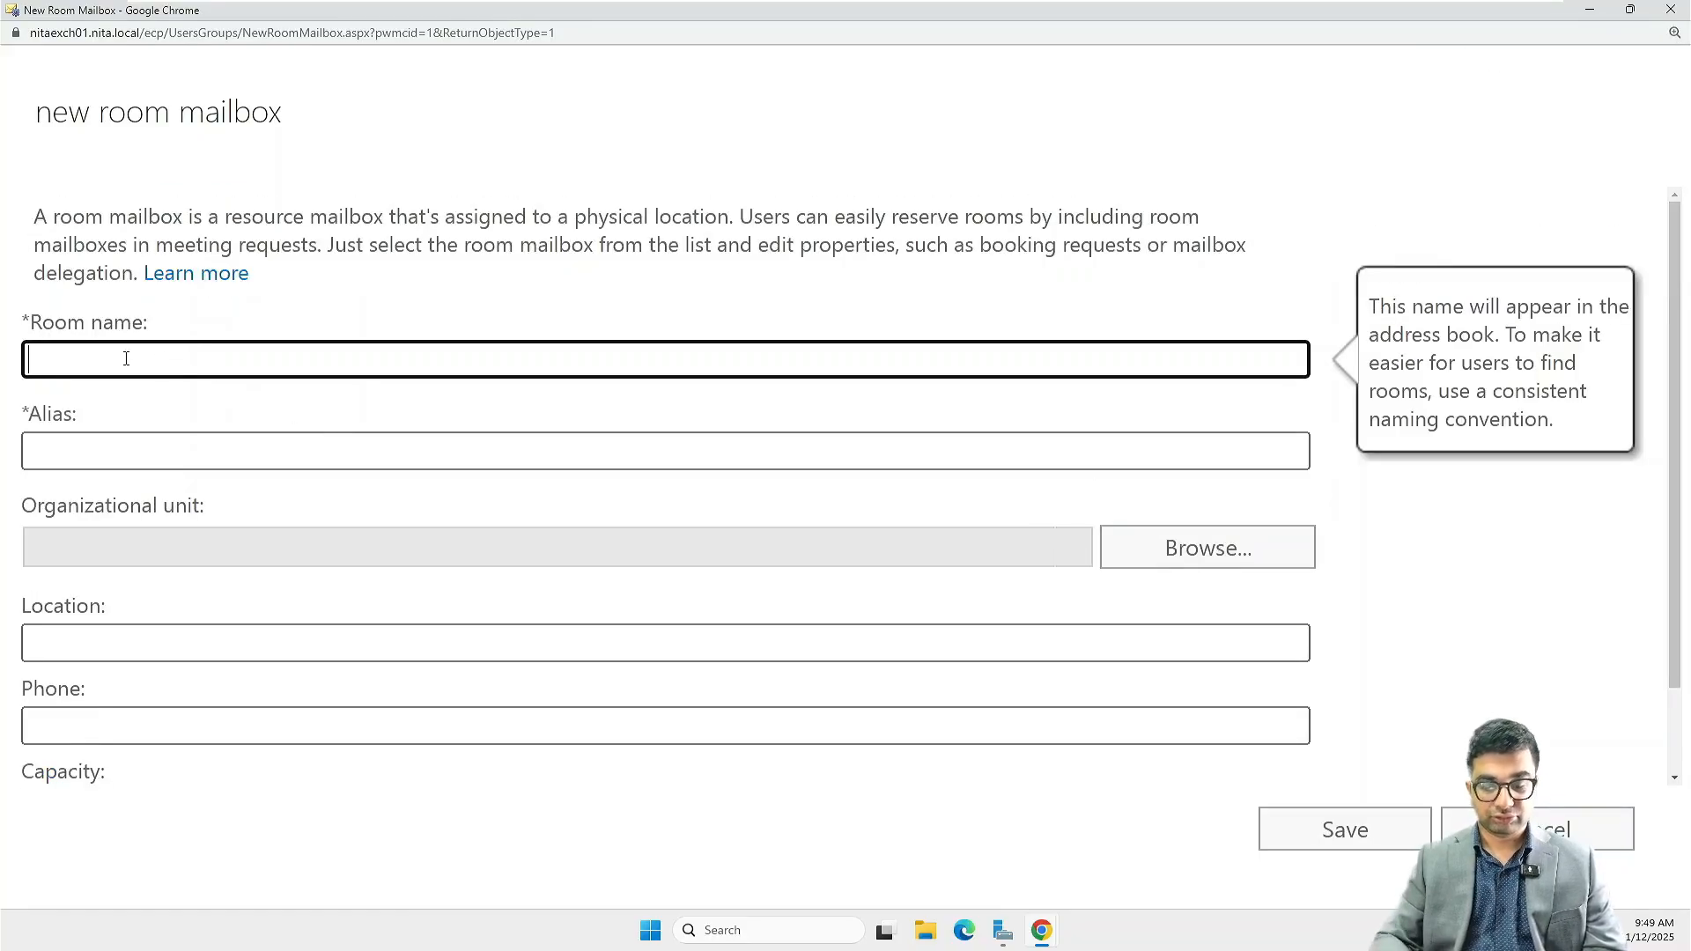
- Name the new room Boardroom1 and copy that name into its alias
text(Board)
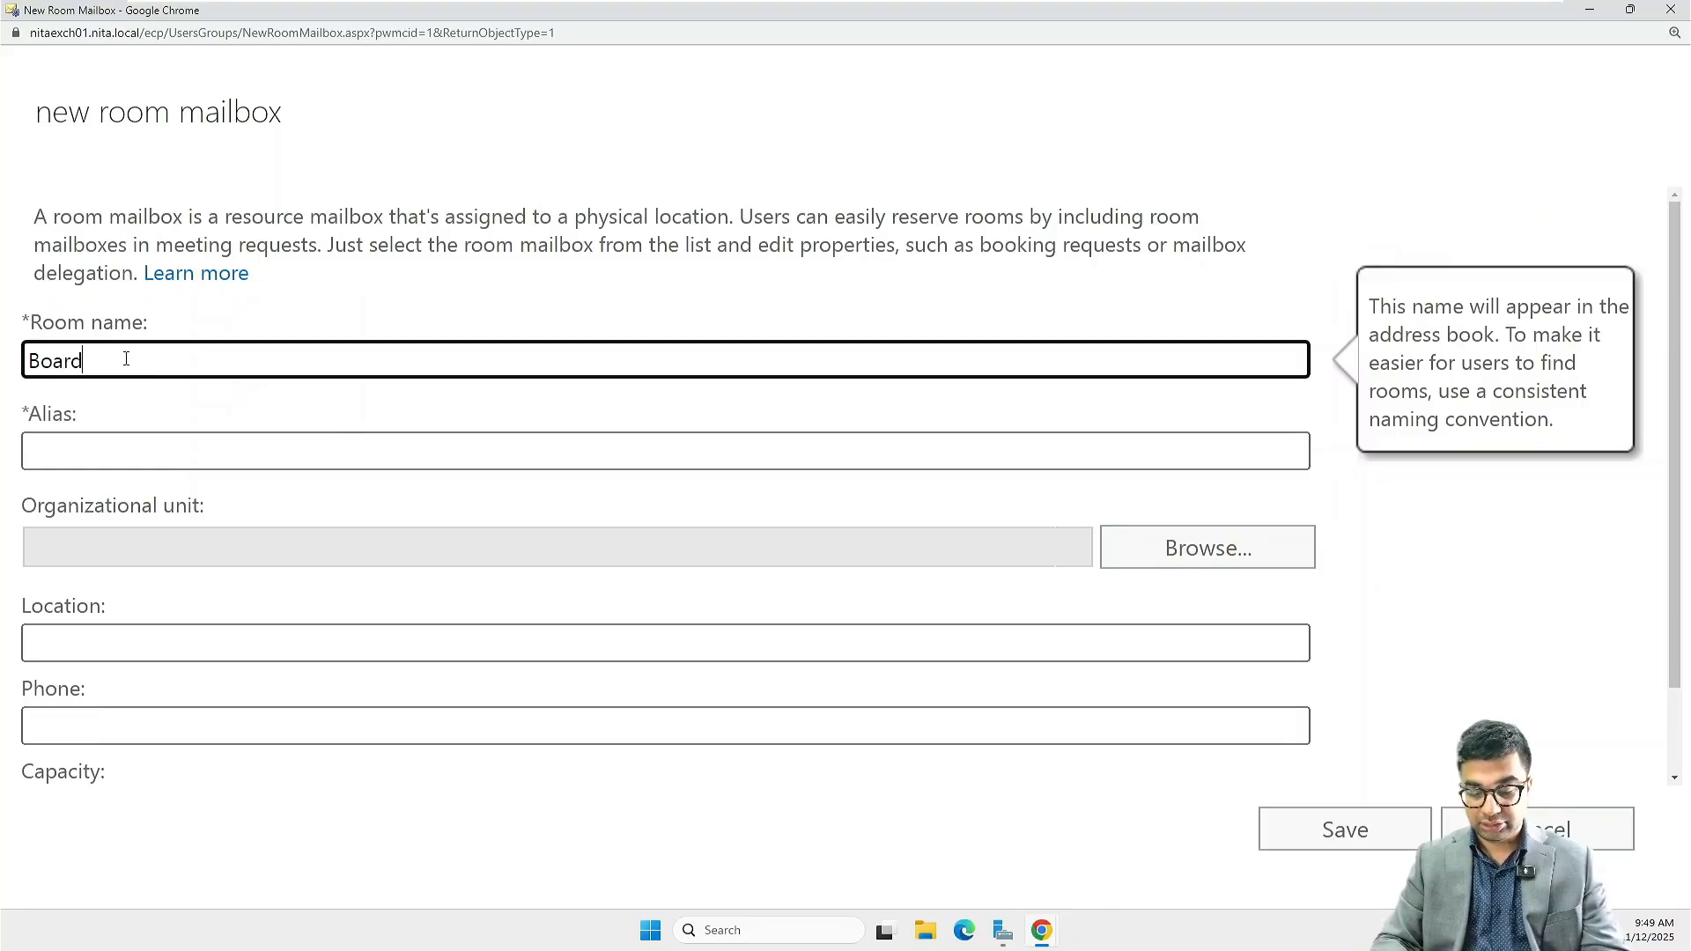
text(room1)
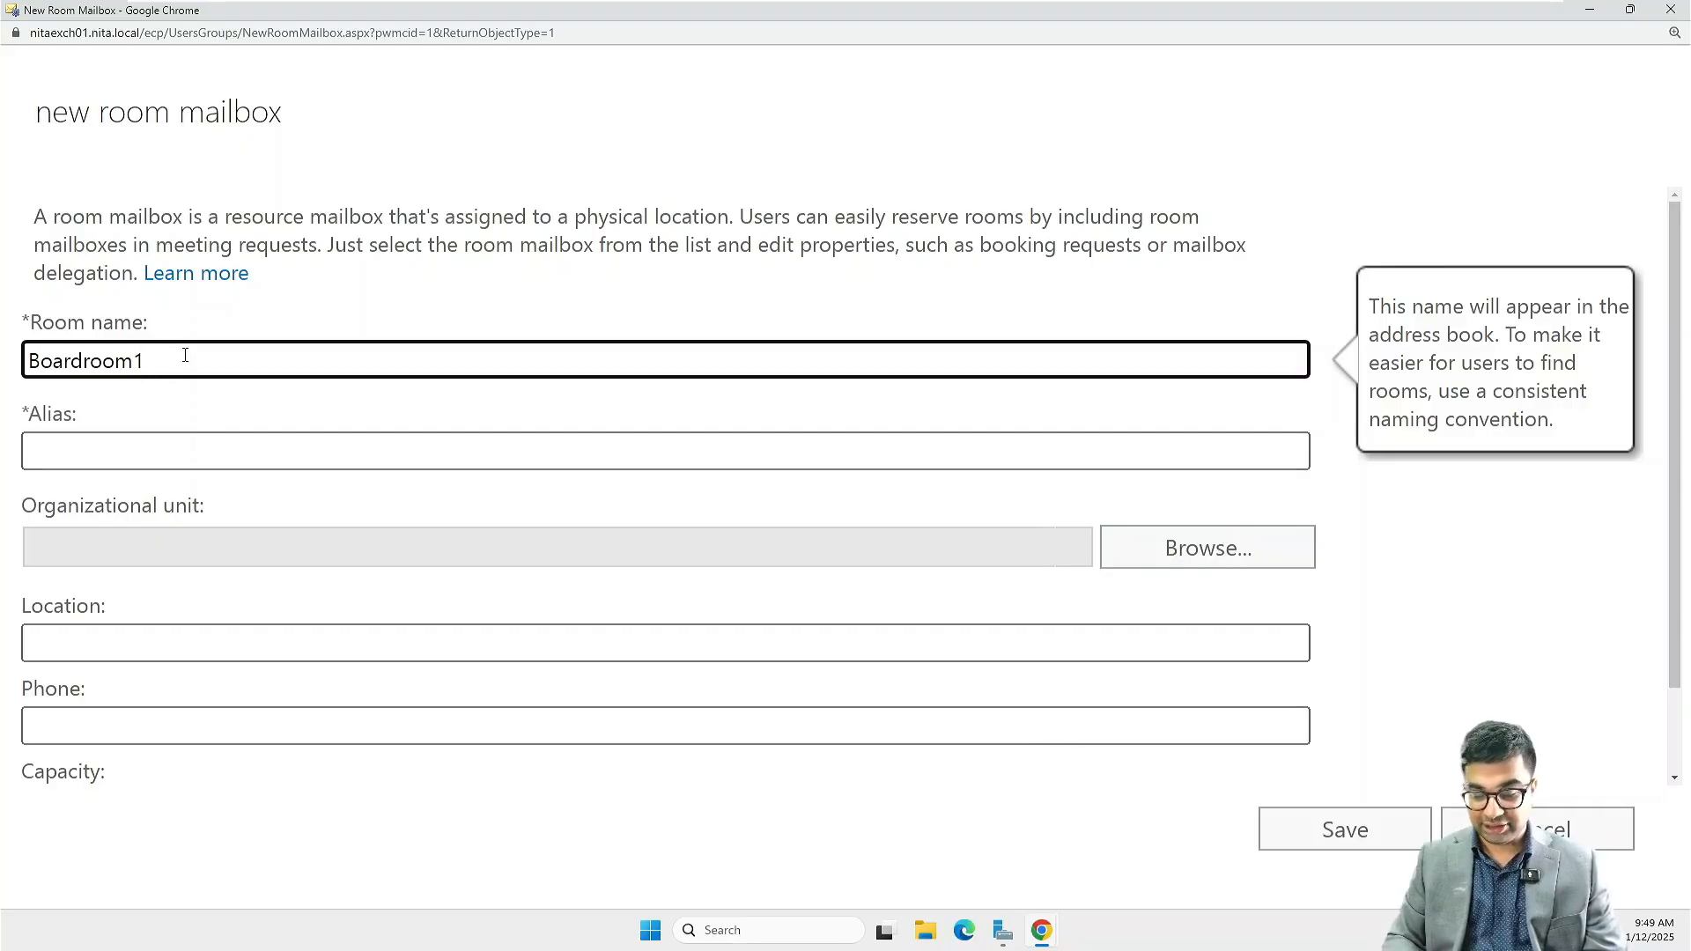
key(shift+Left)
key(shift+Left)
key(shift+Left)
key(shift+Left)
key(shift+Left)
key(shift+Left)
key(shift+Left)
key(shift+Left)
key(shift+Left)
key(shift+Left)
key(ctrl+c)
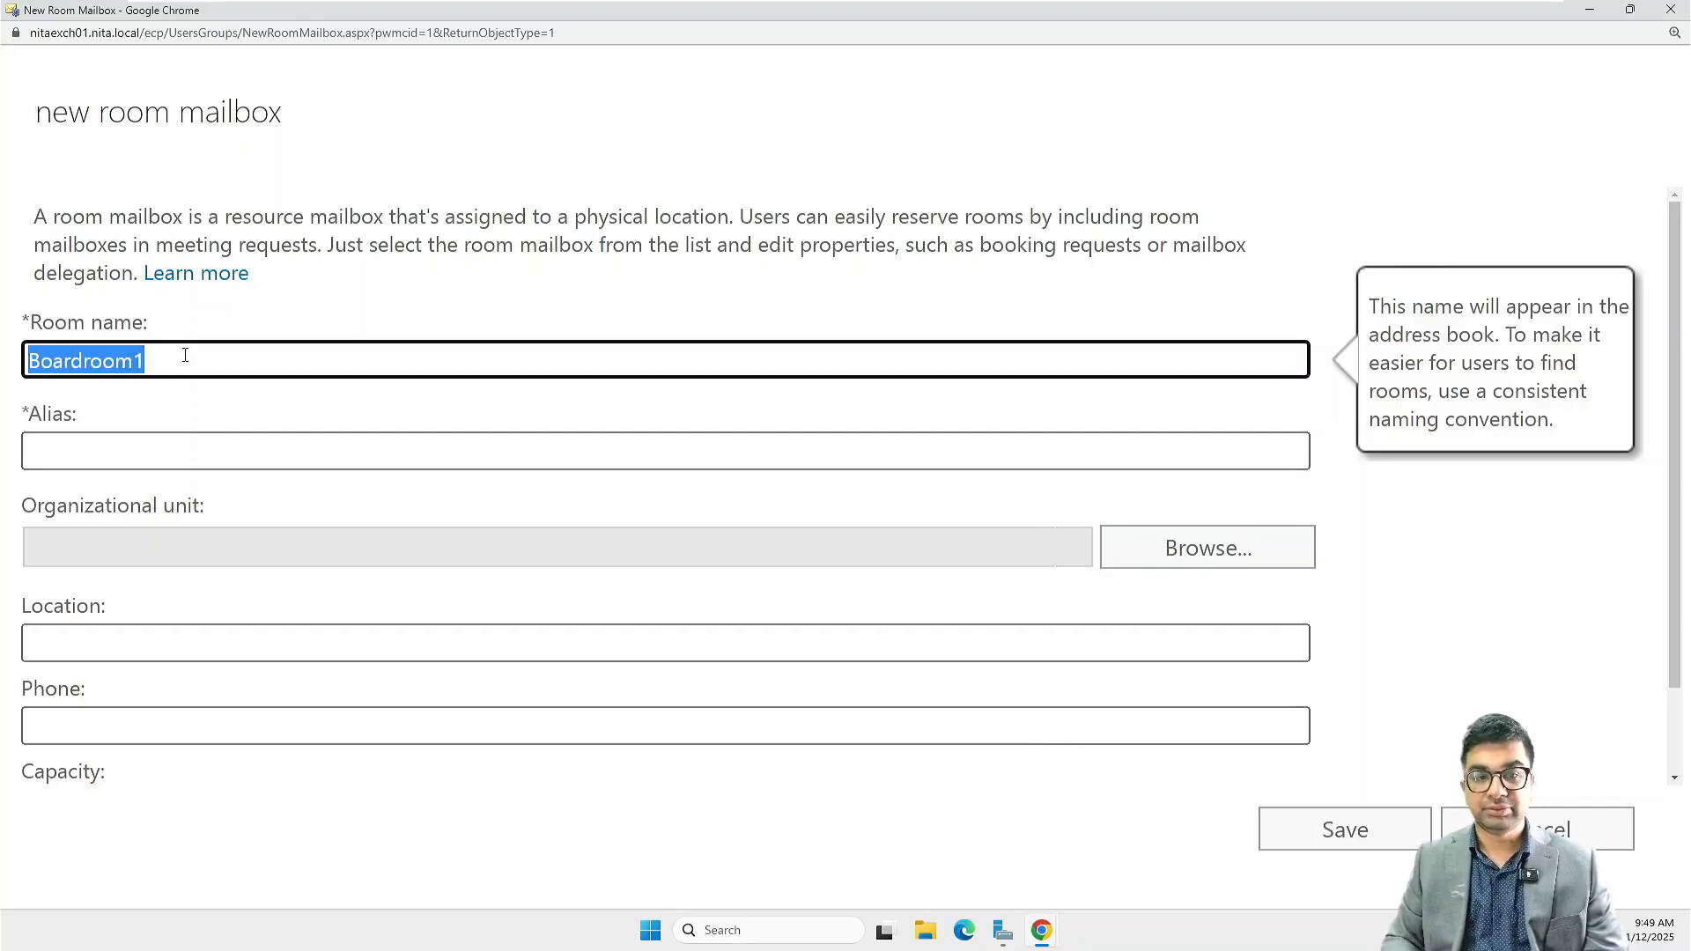
click(151, 451)
key(ctrl+v)
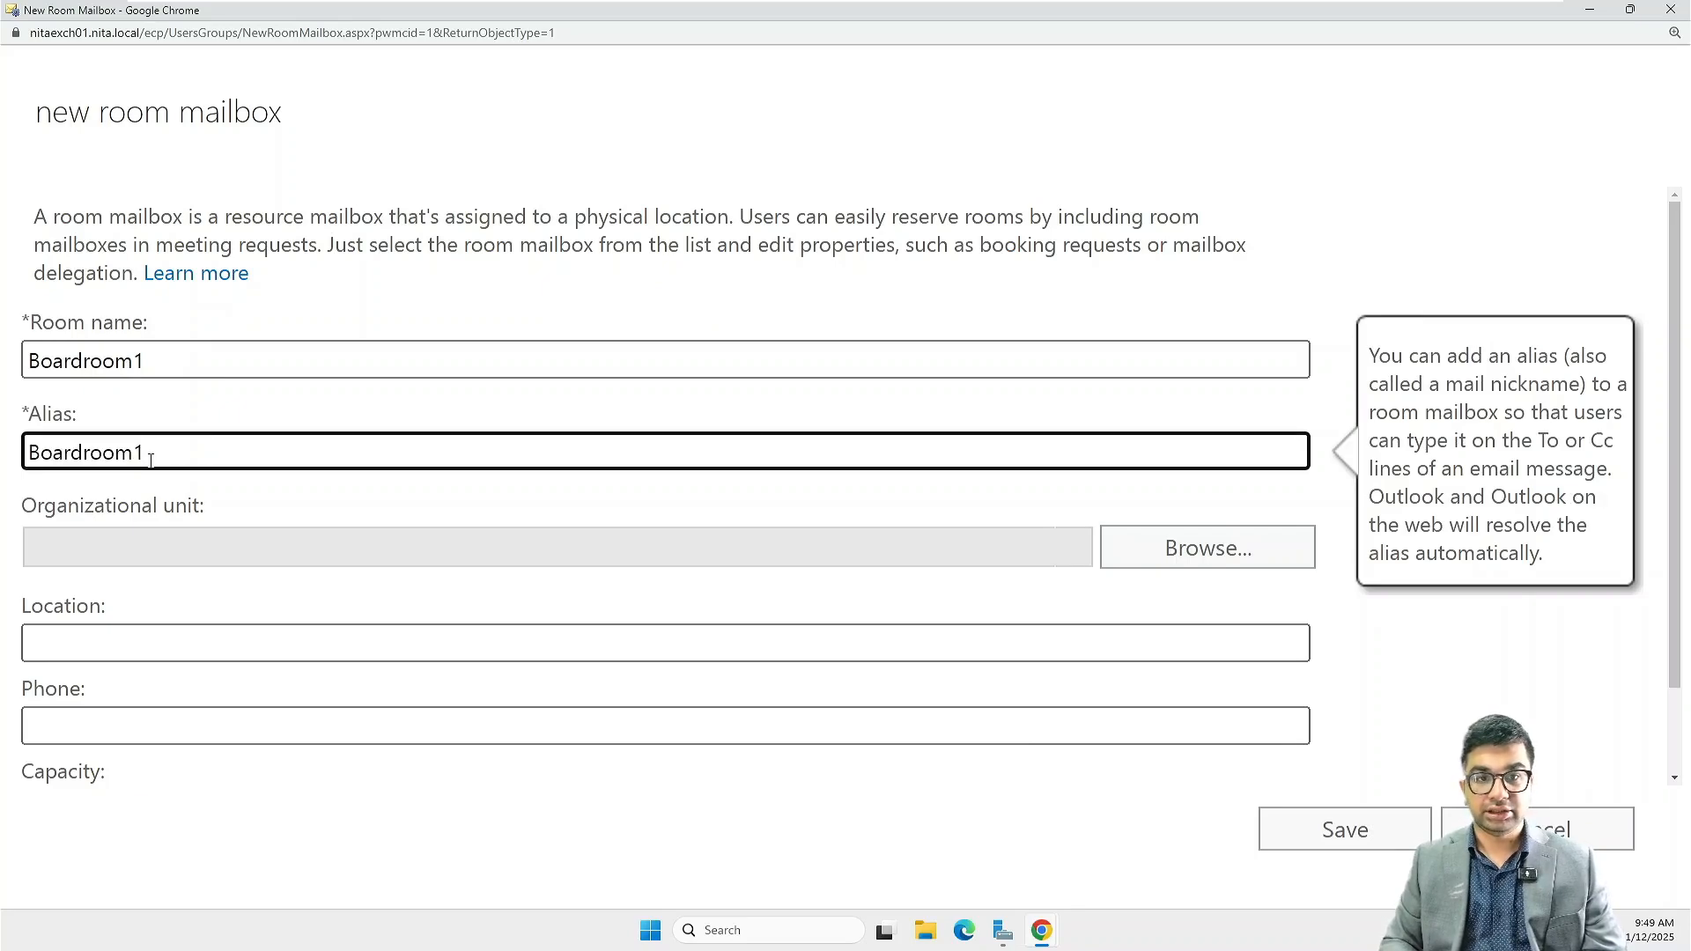
- Set the room's location to Toronto and its capacity to 10
scroll(258, 440, down, 2)
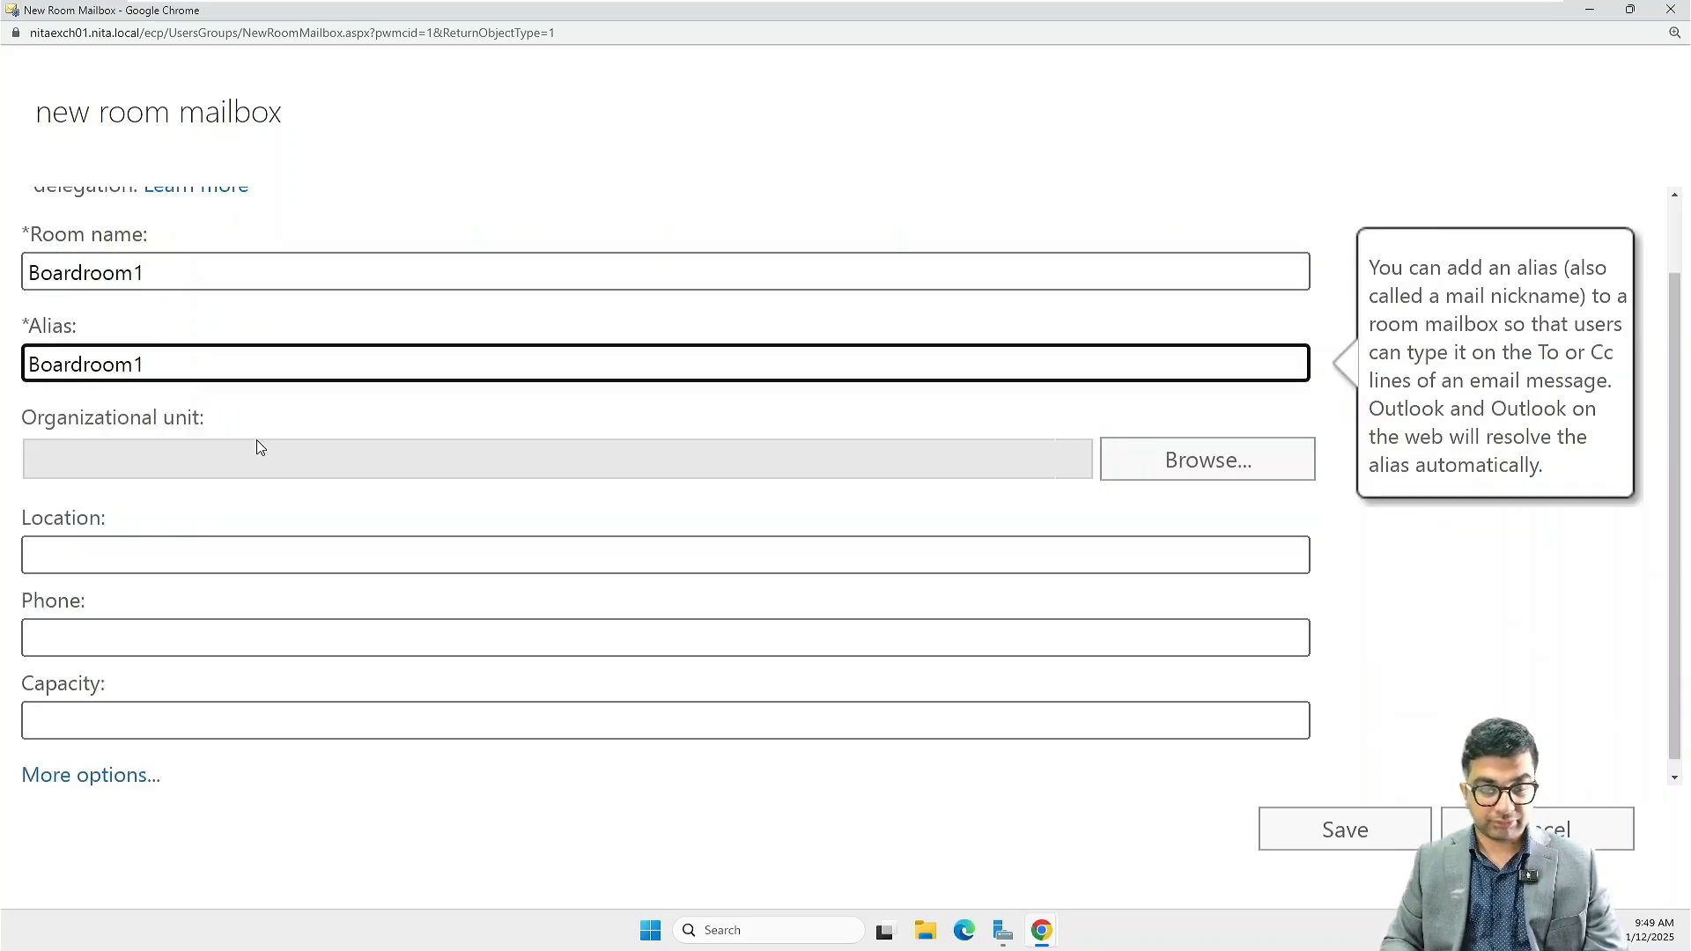
click(74, 535)
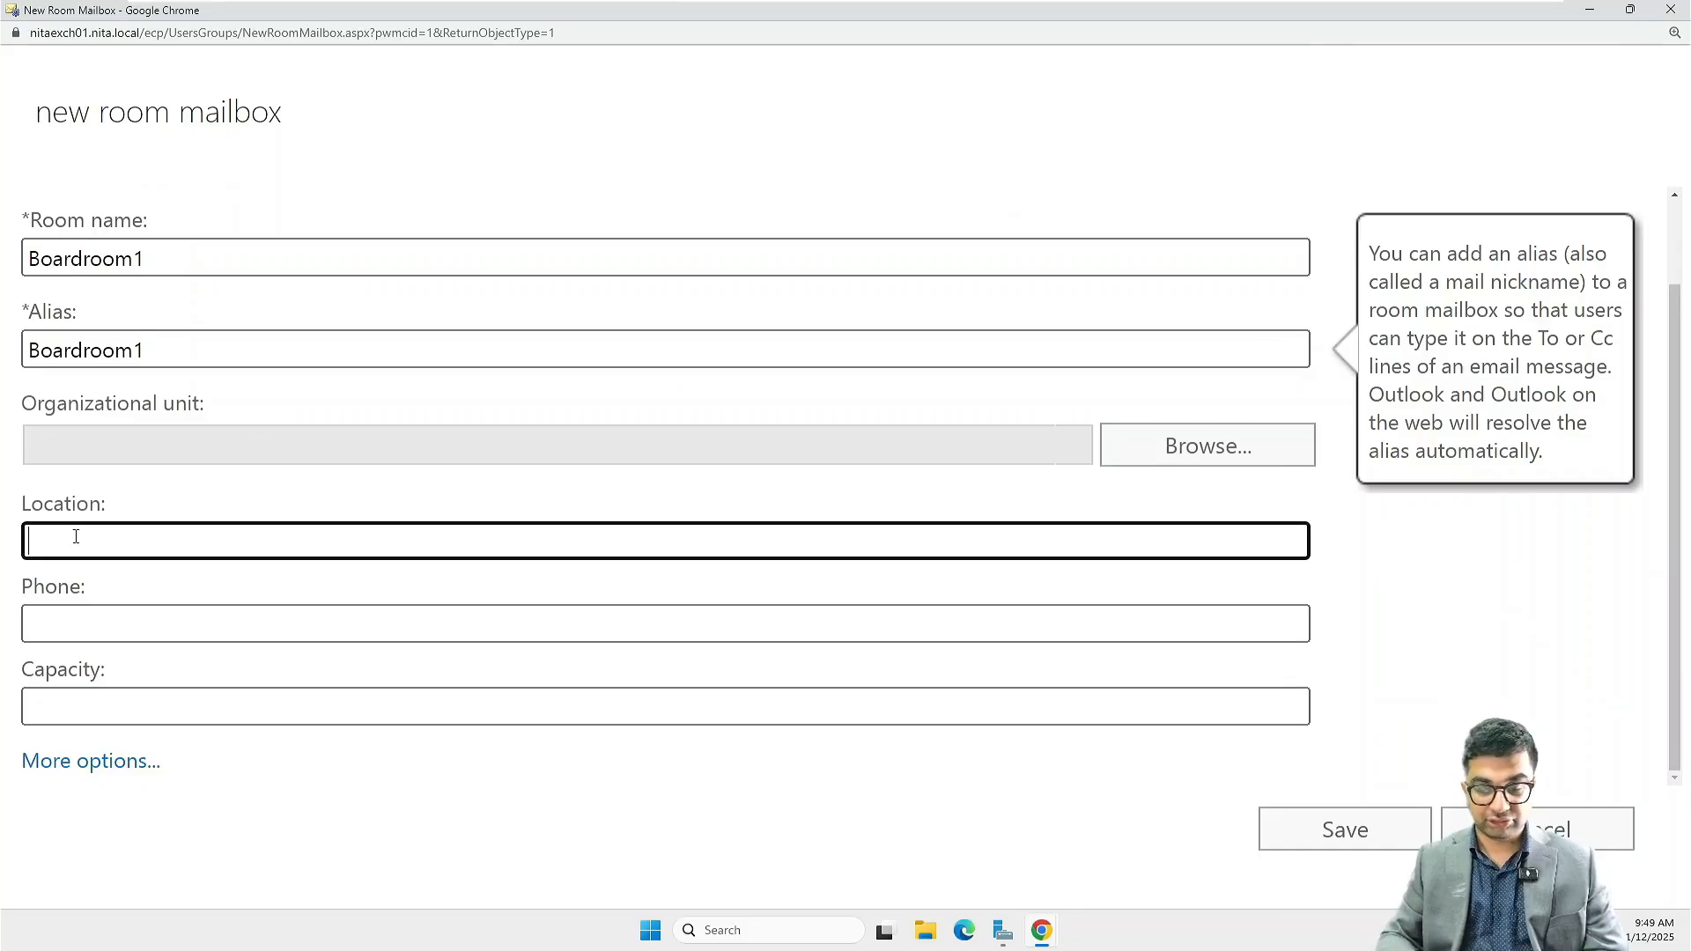
text(Toronto)
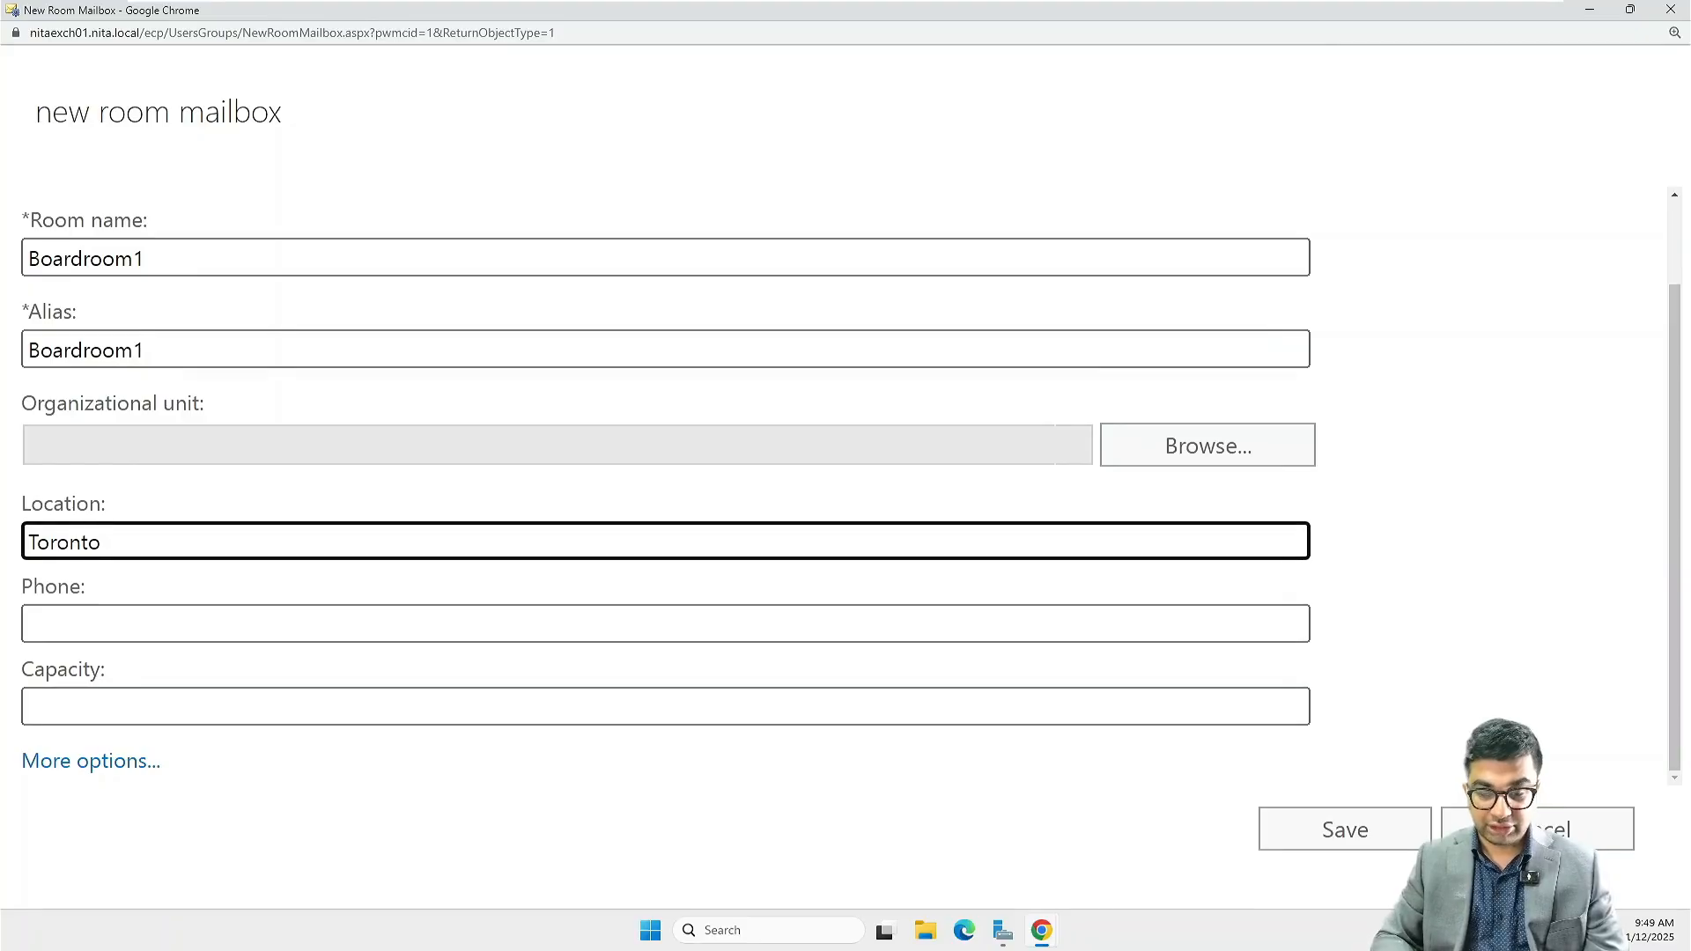
click(345, 715)
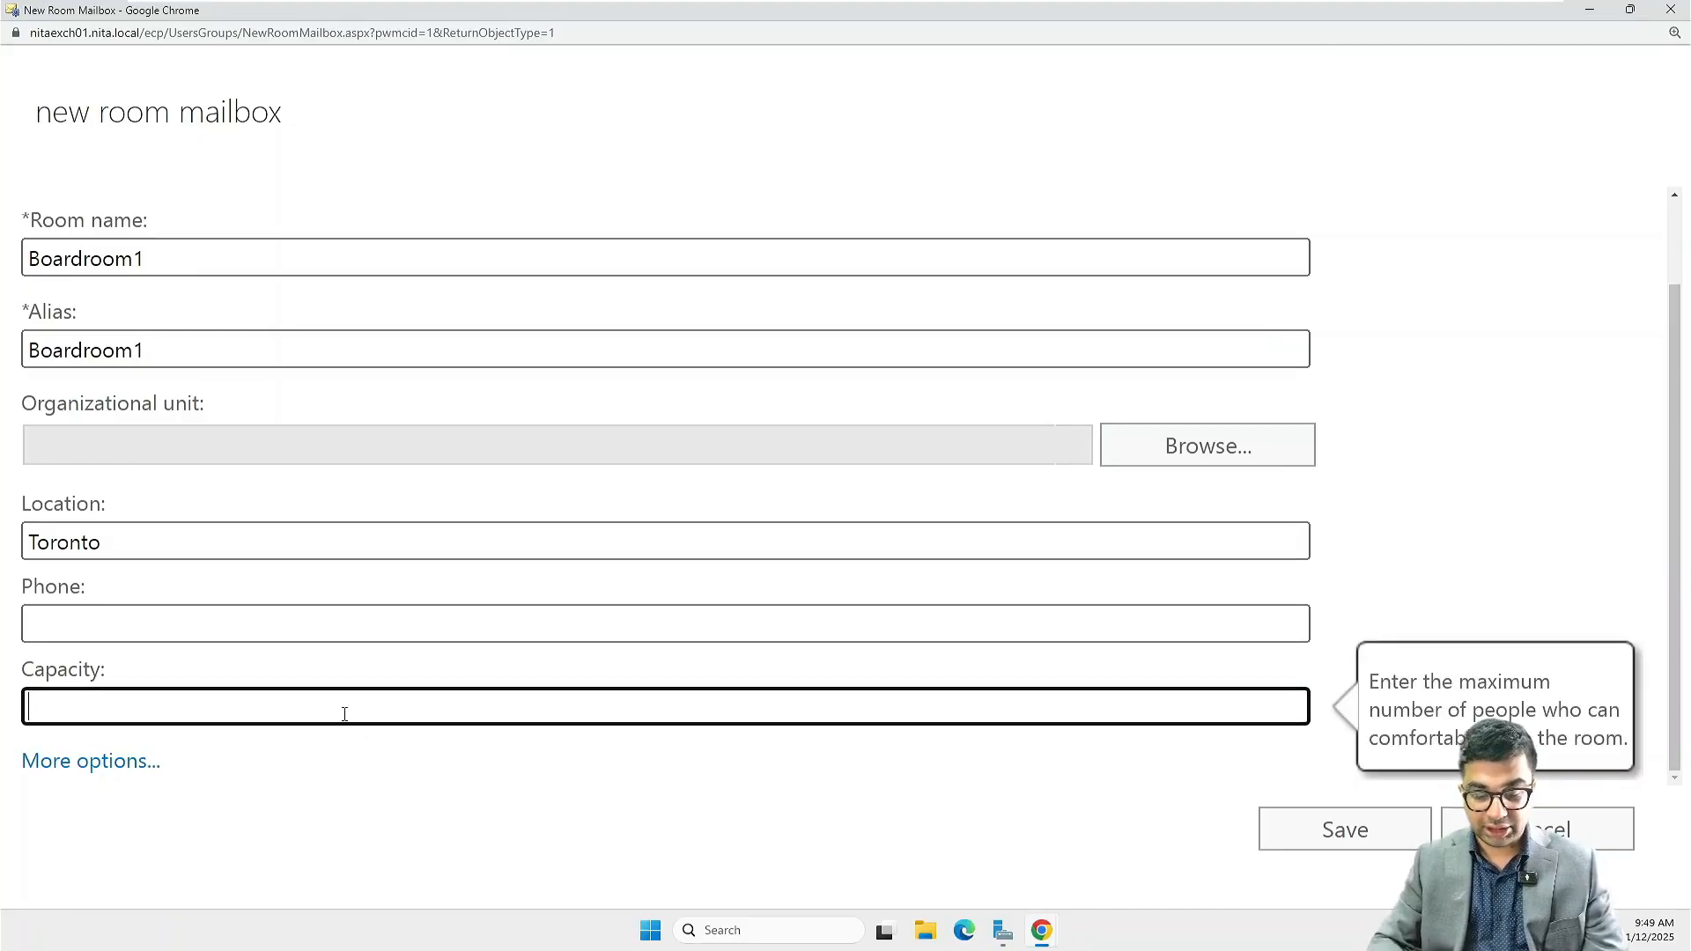
text(10)
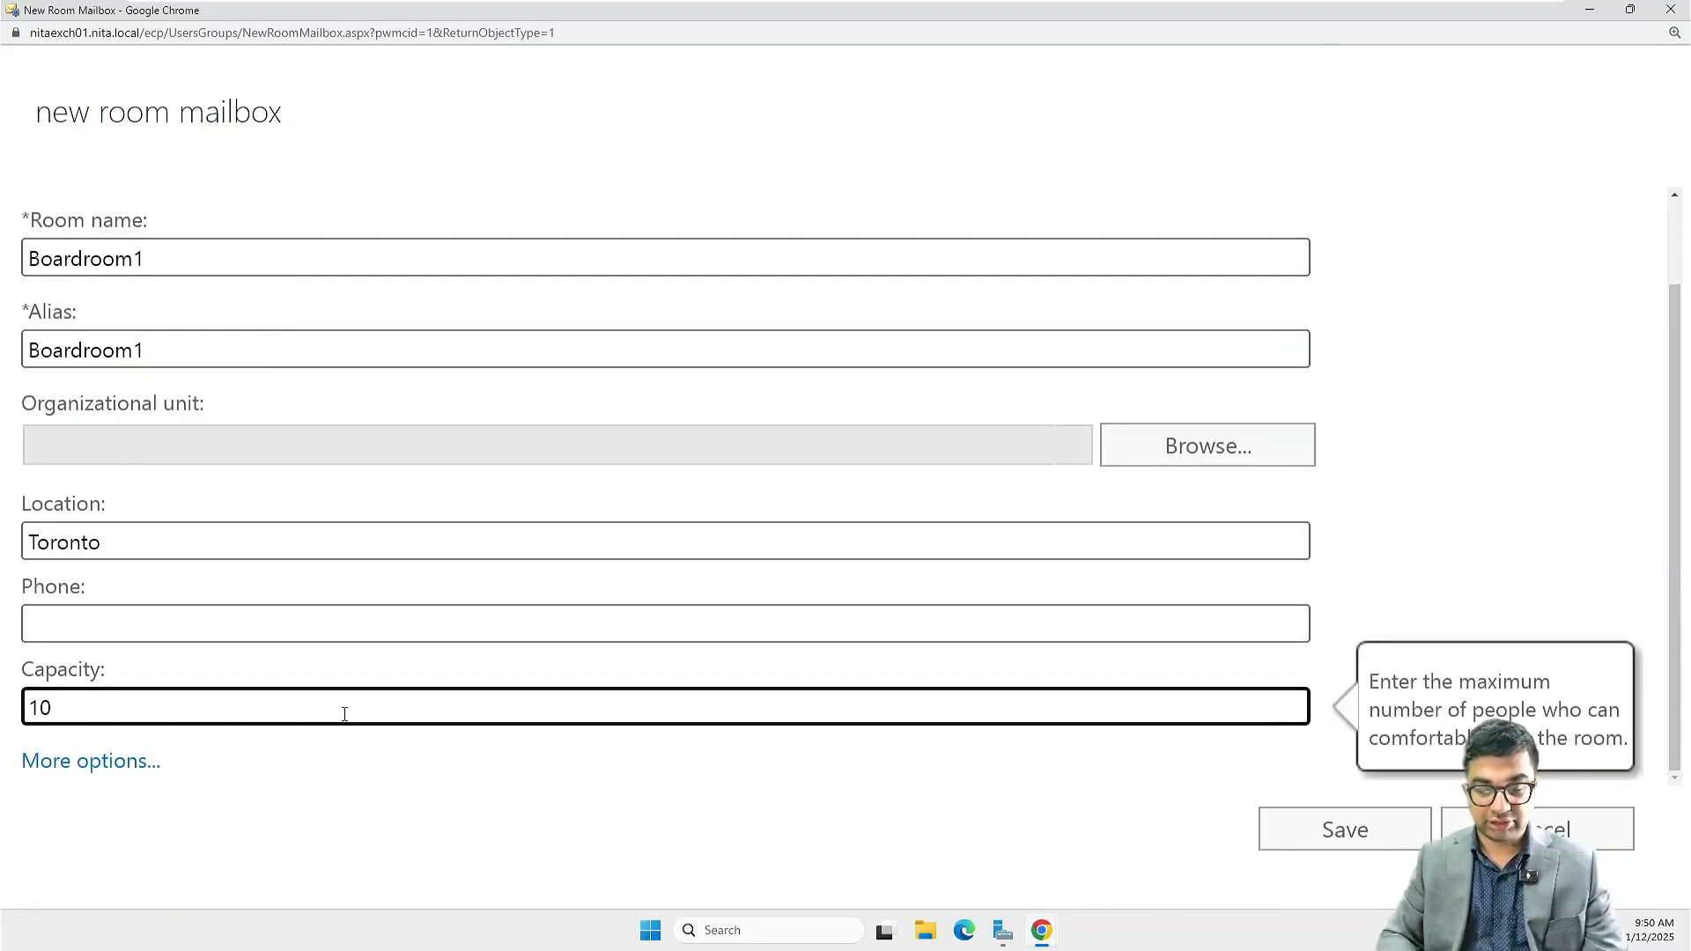
- Expand the additional mailbox options, keep the address book policy at [No Policy], and save the Boardroom1 room mailbox
click(128, 763)
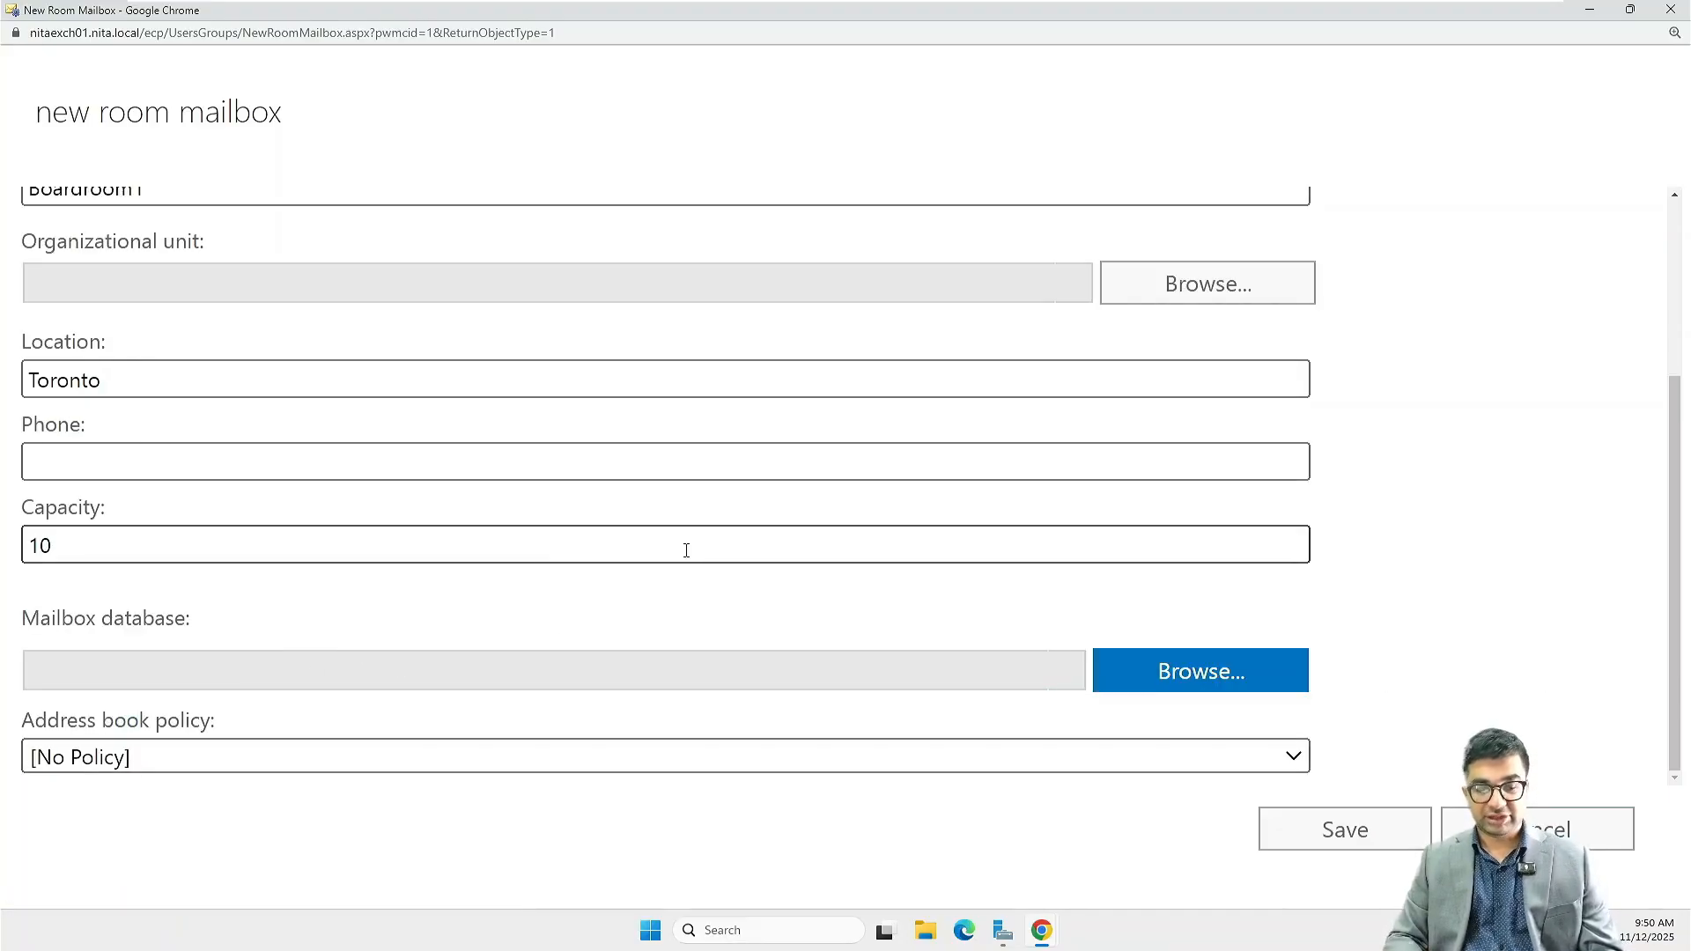
scroll(686, 551, up, 3)
scroll(744, 621, down, 3)
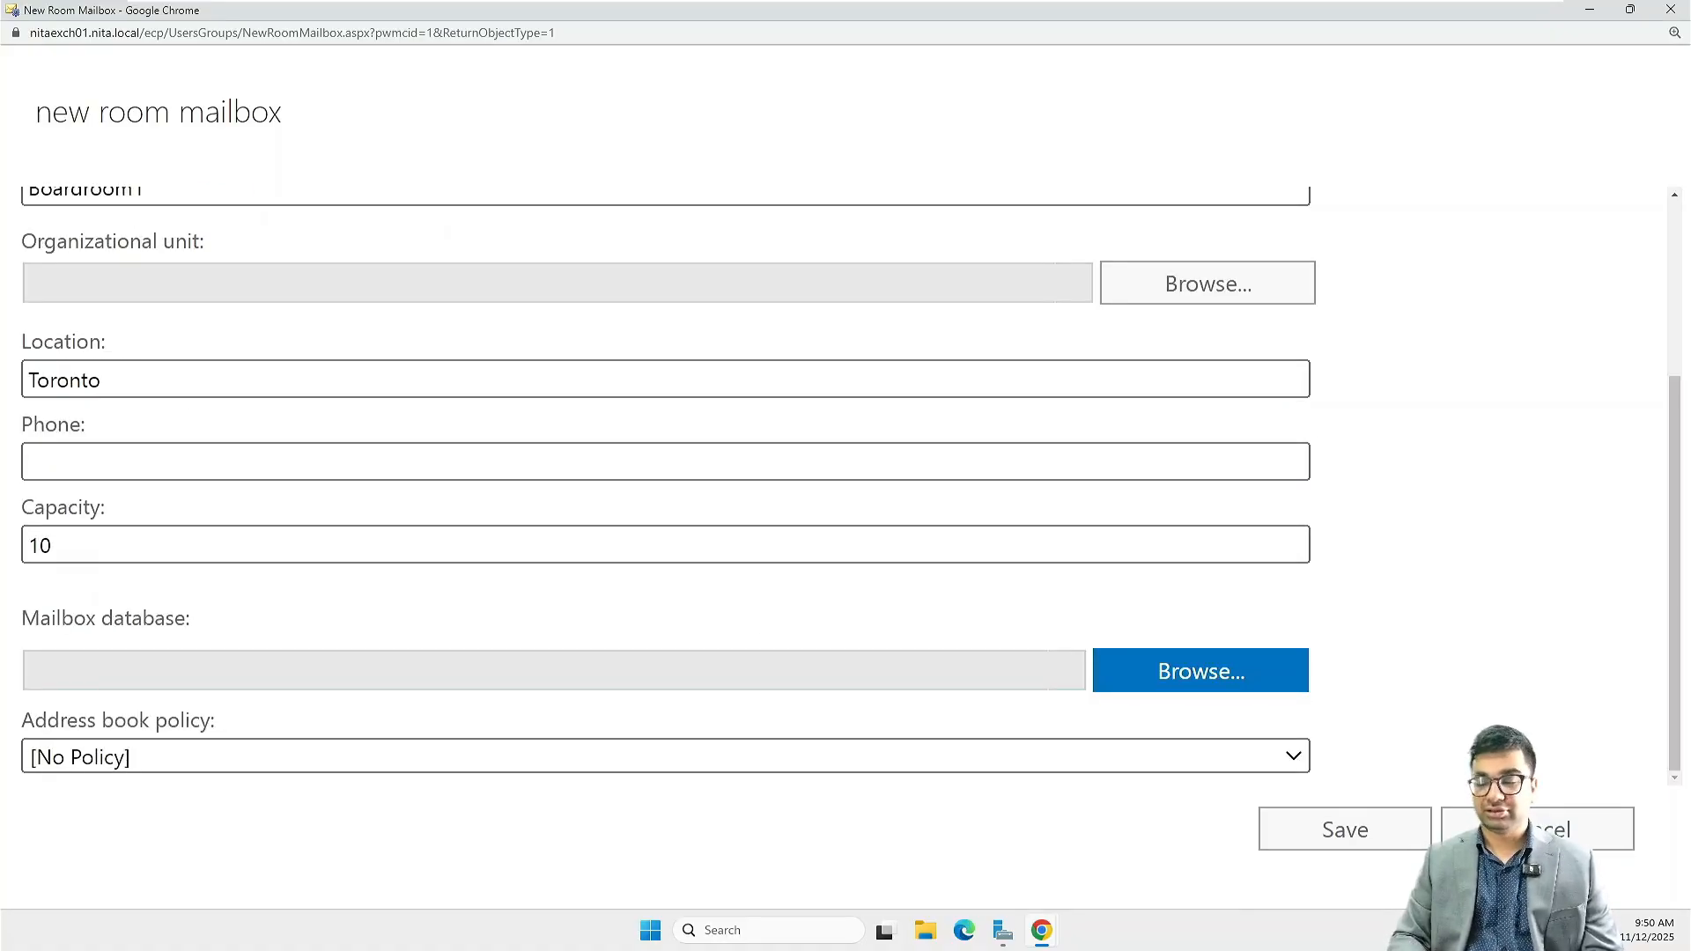
click(1154, 759)
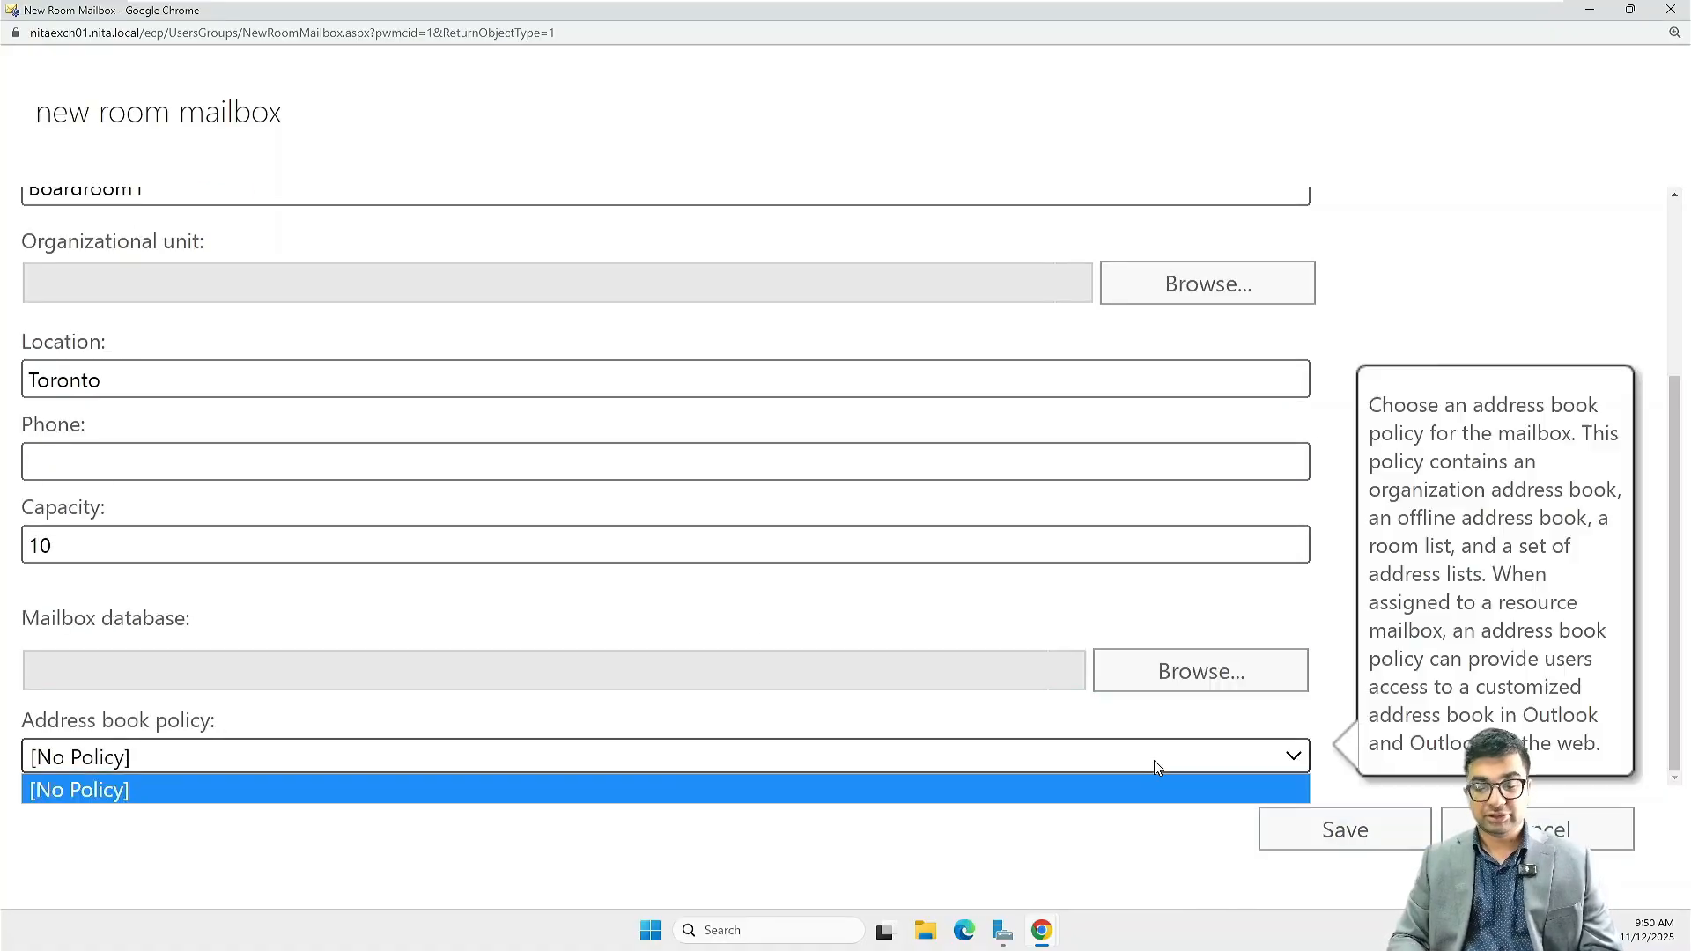
click(1154, 760)
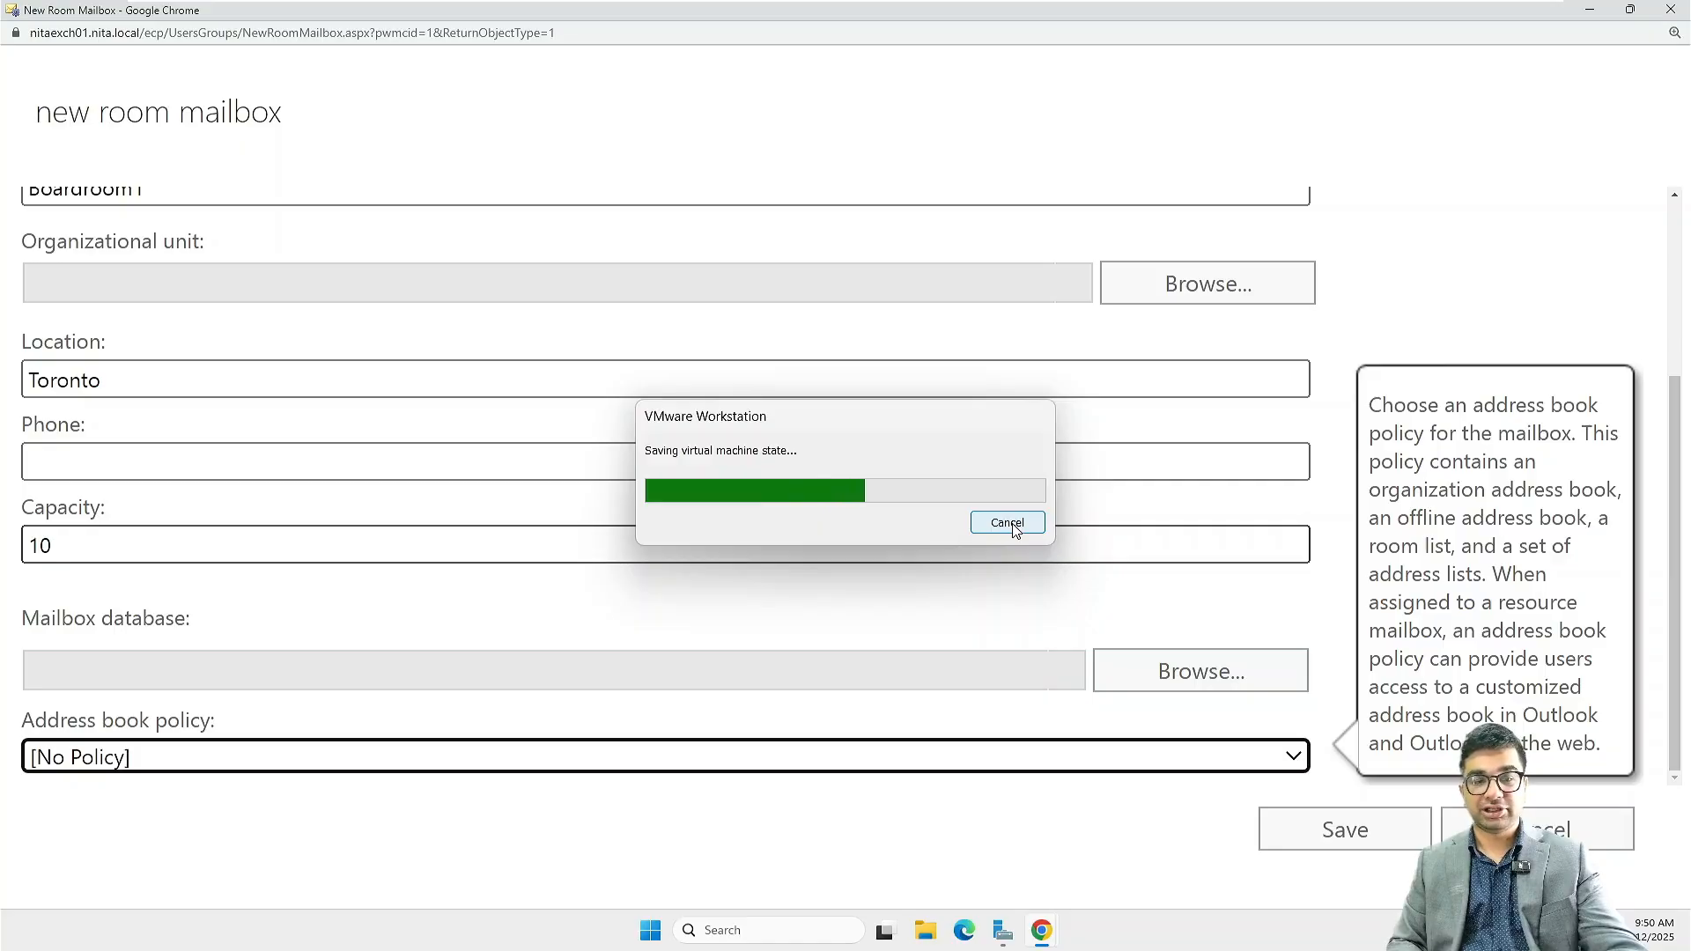
click(1338, 825)
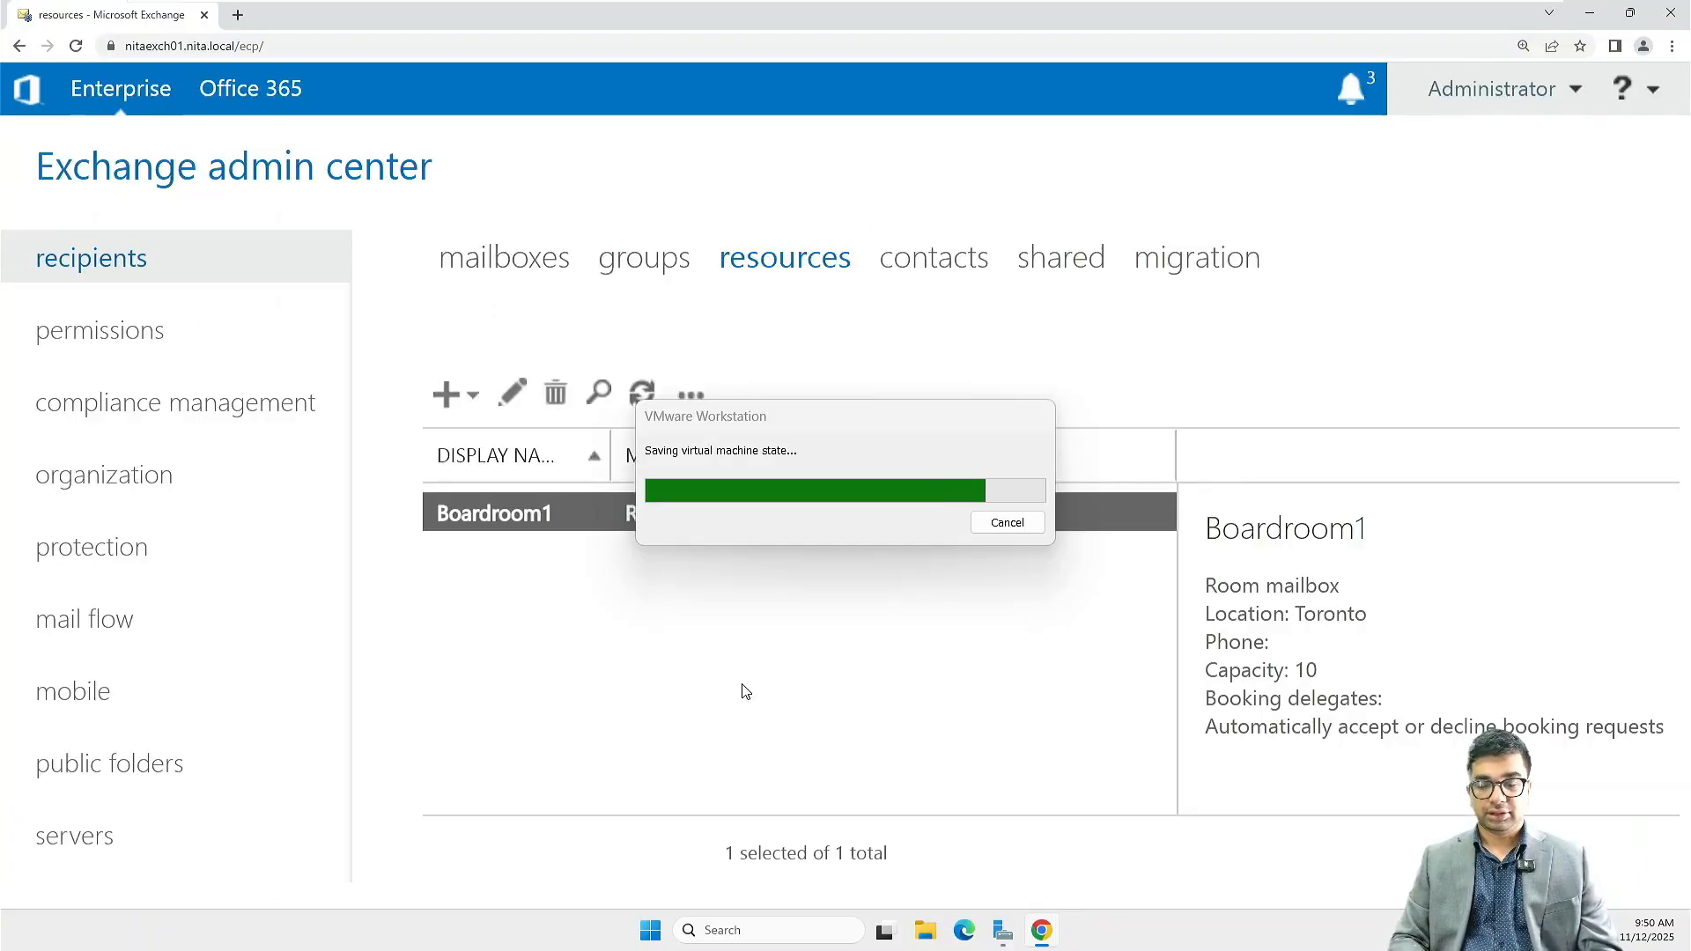
- Review the details of the Boardroom1 mailbox, including its booking delegates setting, and clear the selection
click(742, 685)
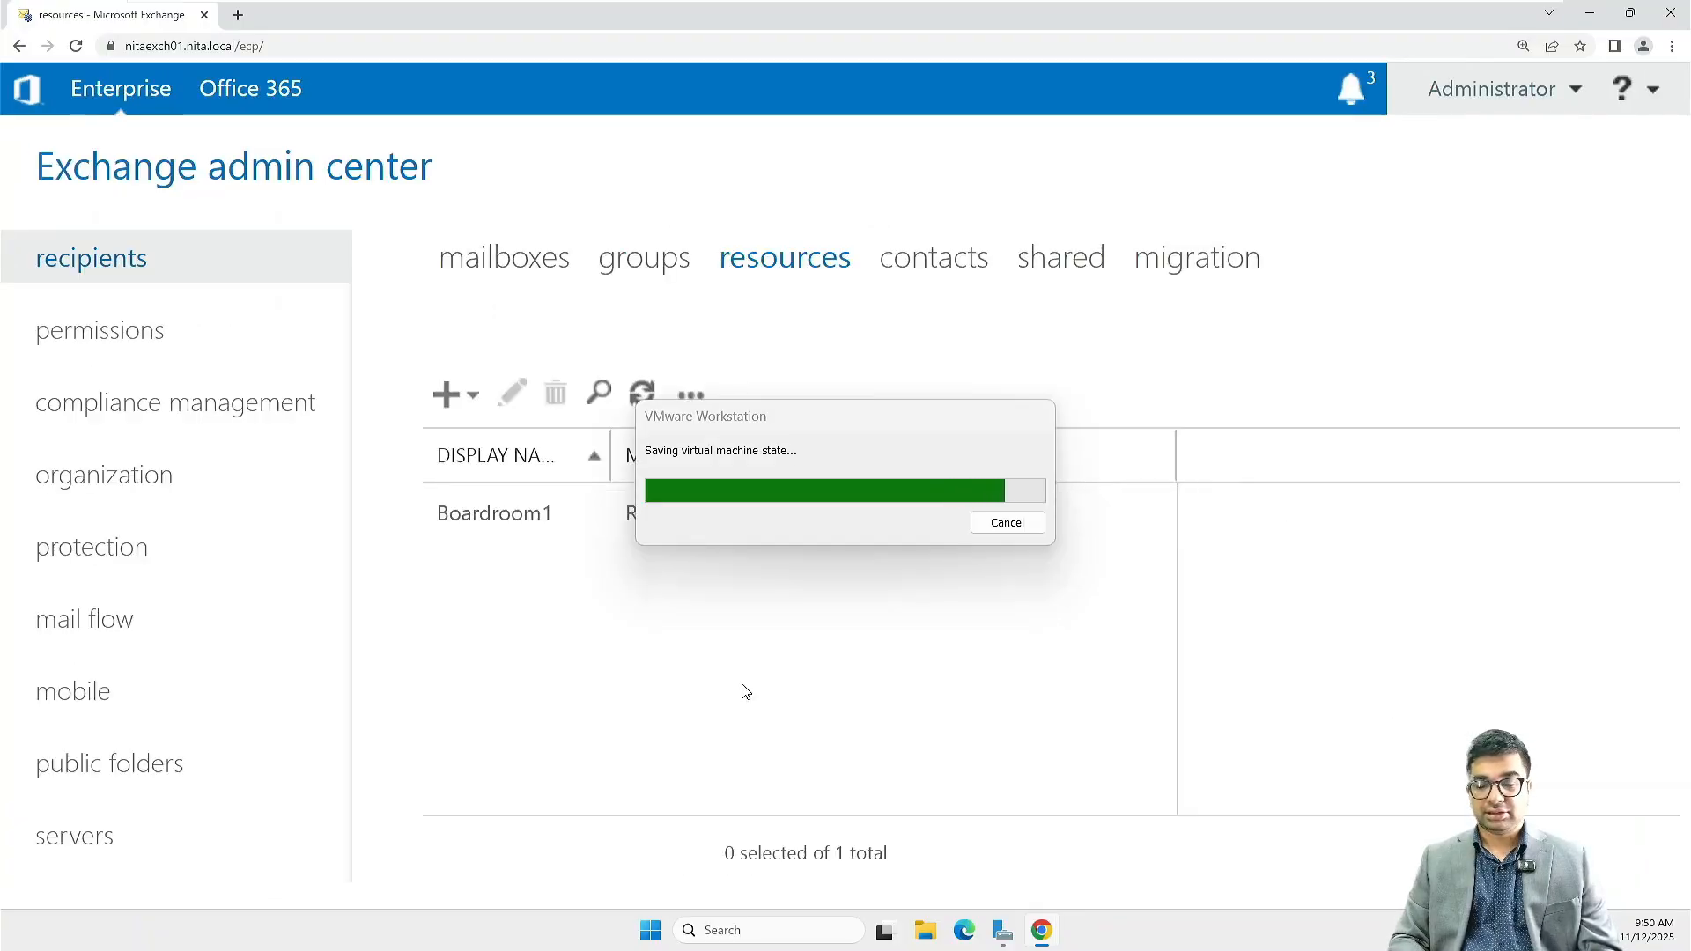
click(509, 498)
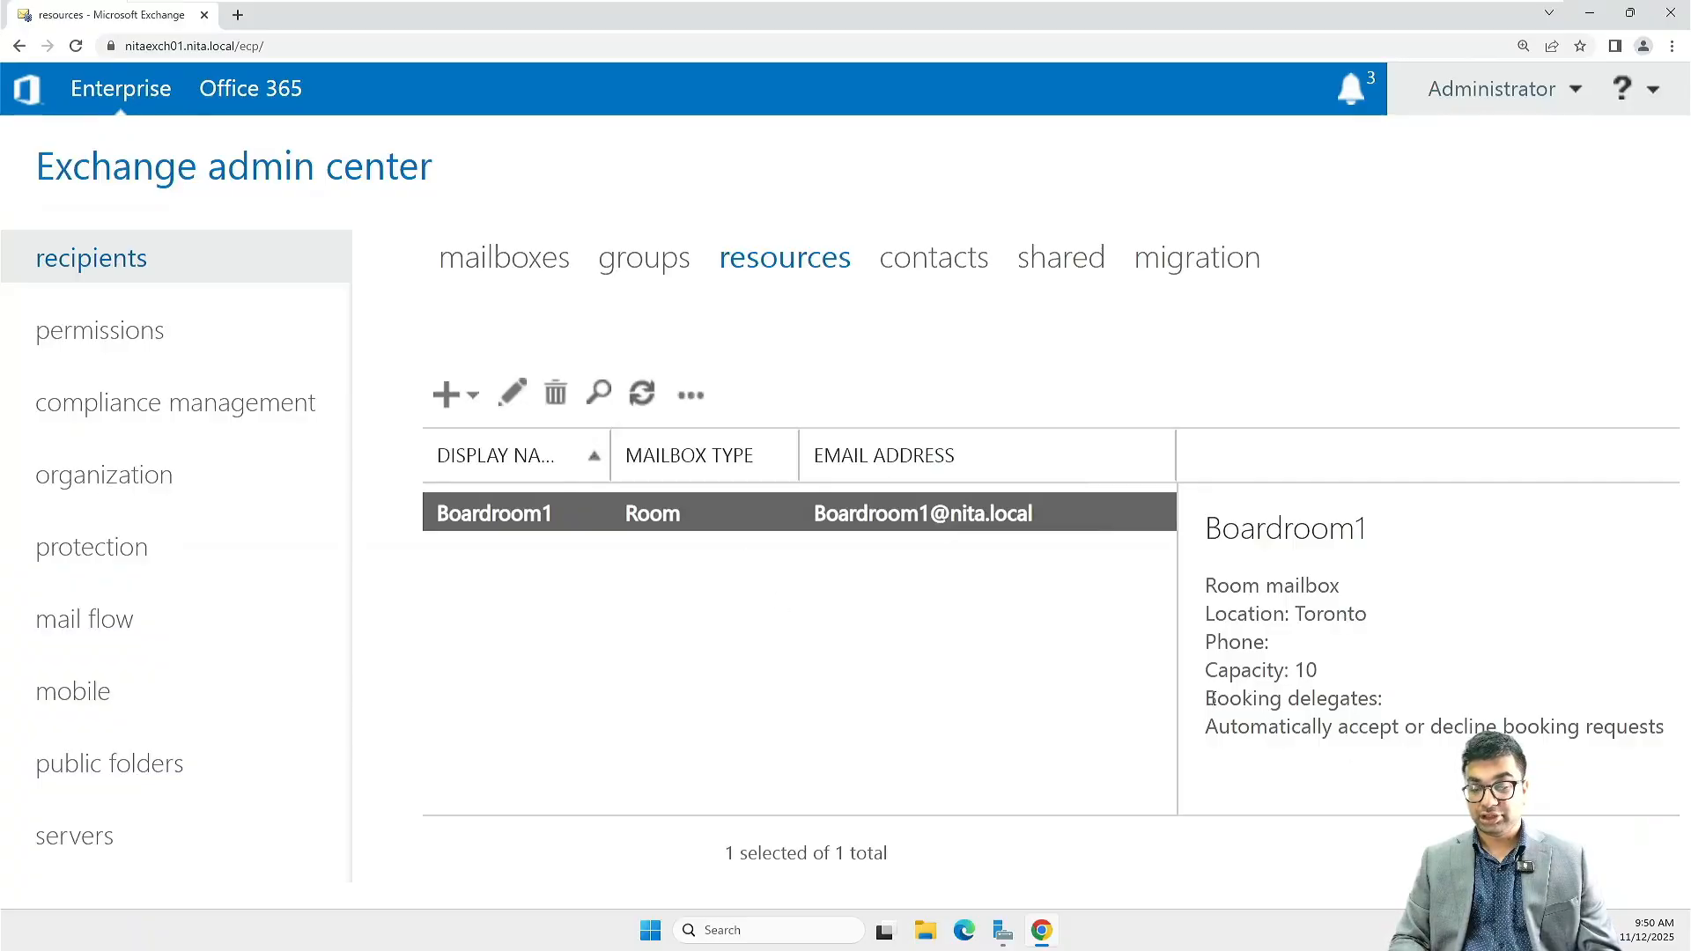
drag(1212, 699, 1433, 727)
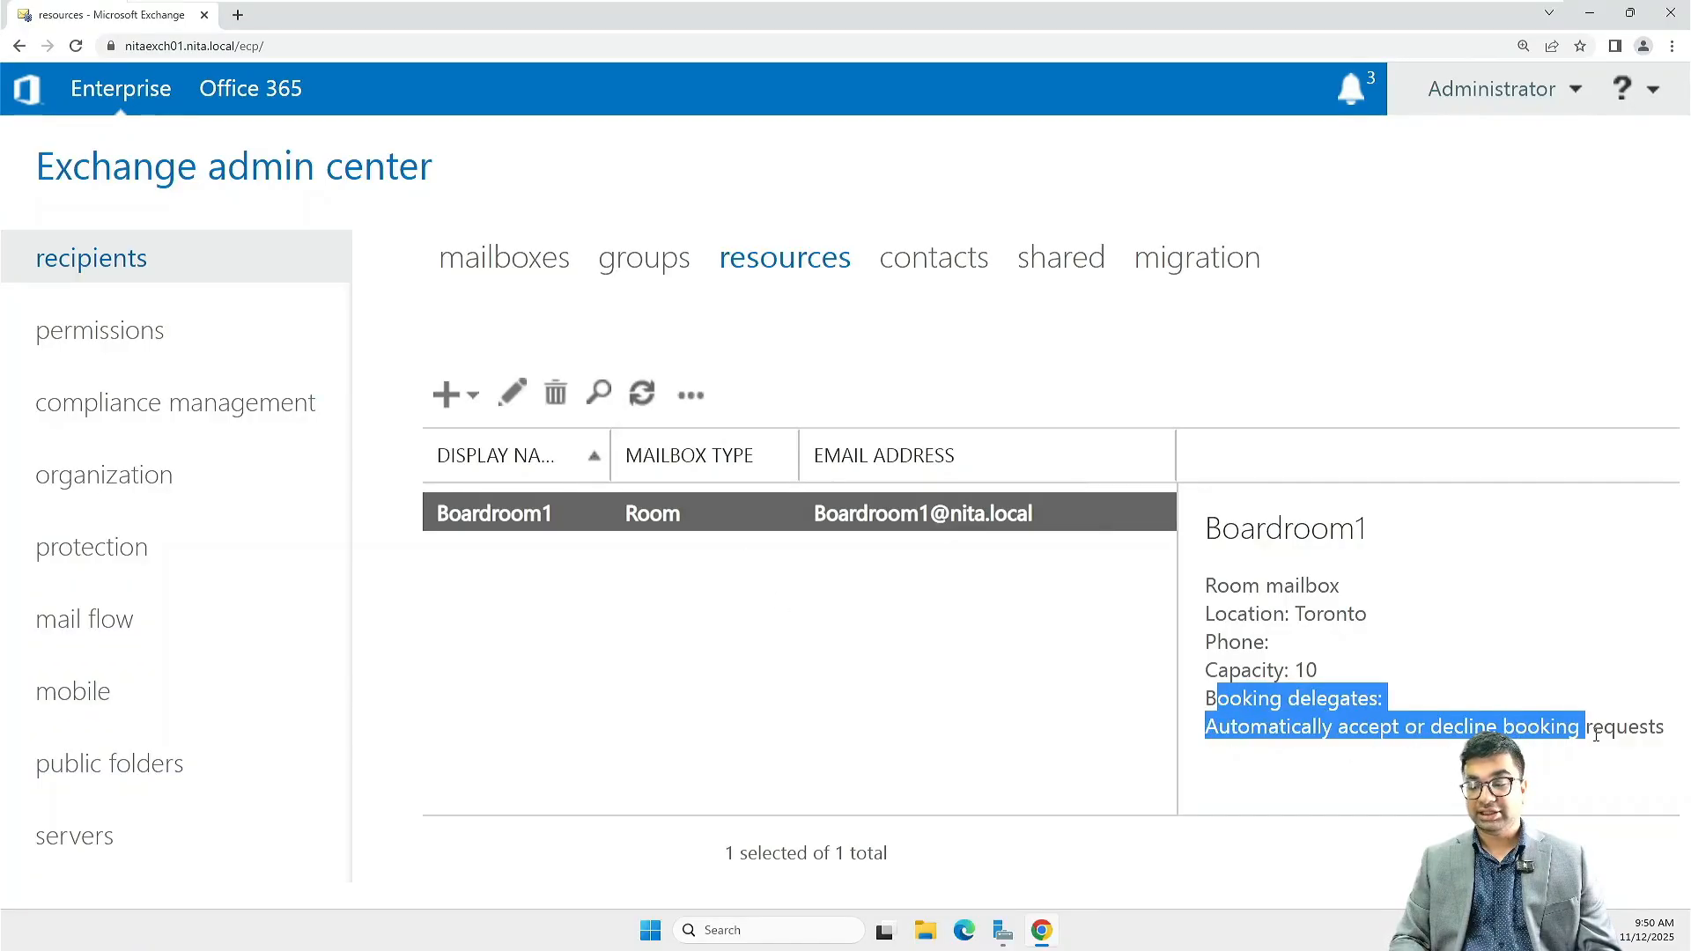
drag(1596, 733, 1681, 745)
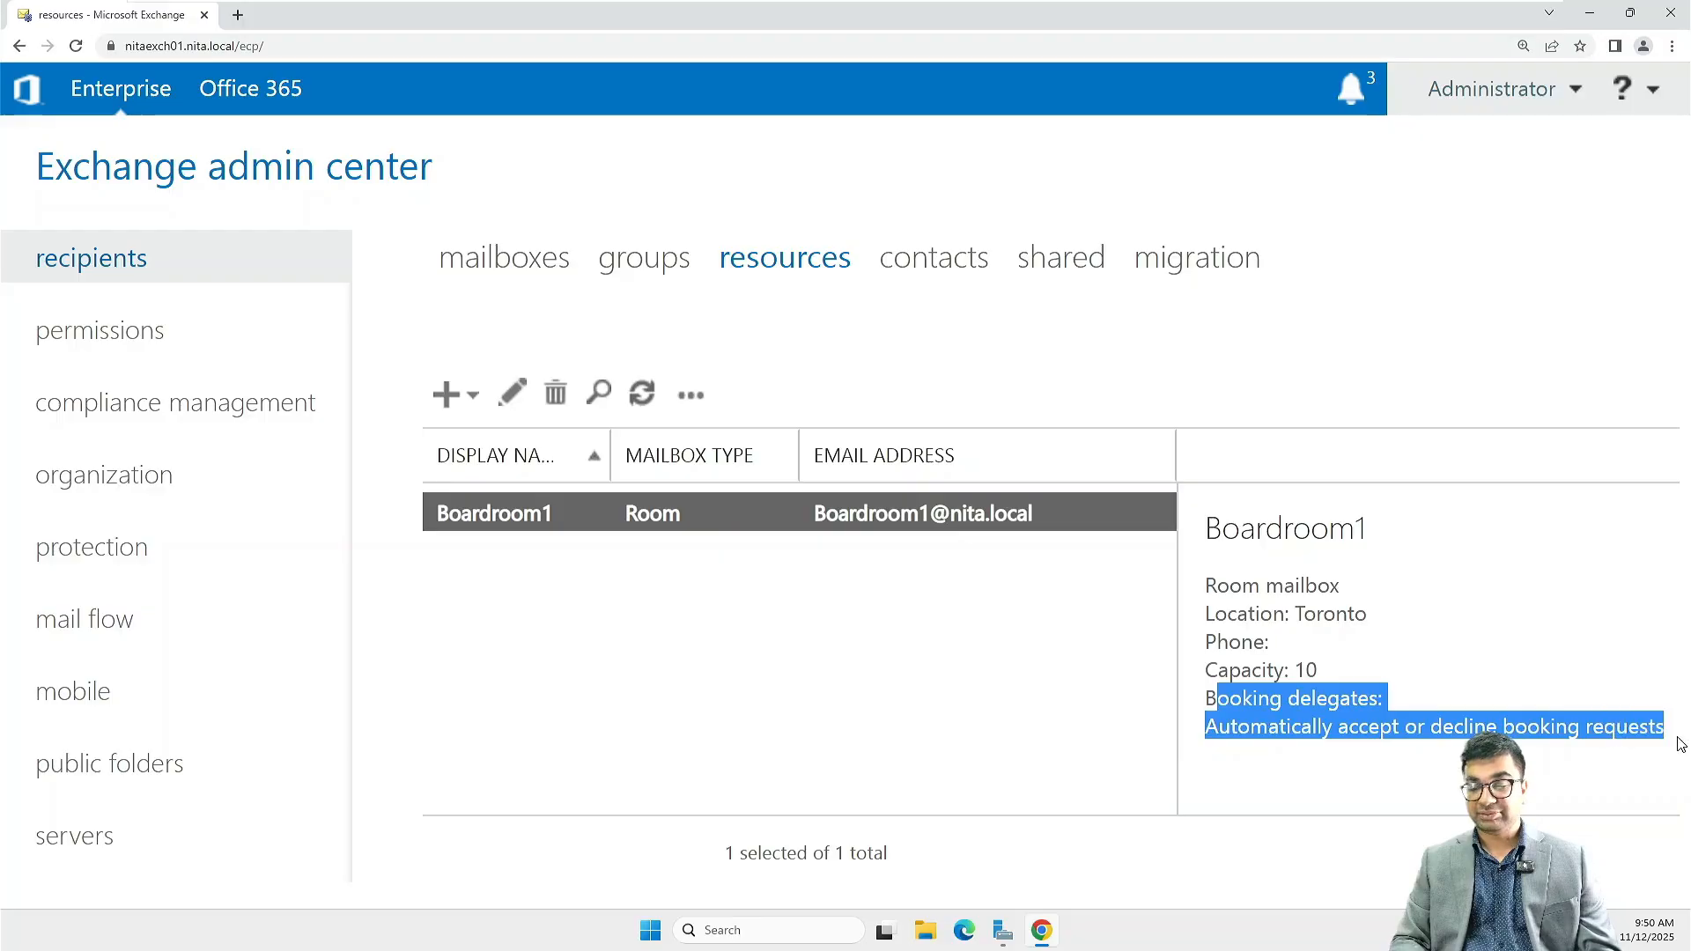
click(1102, 717)
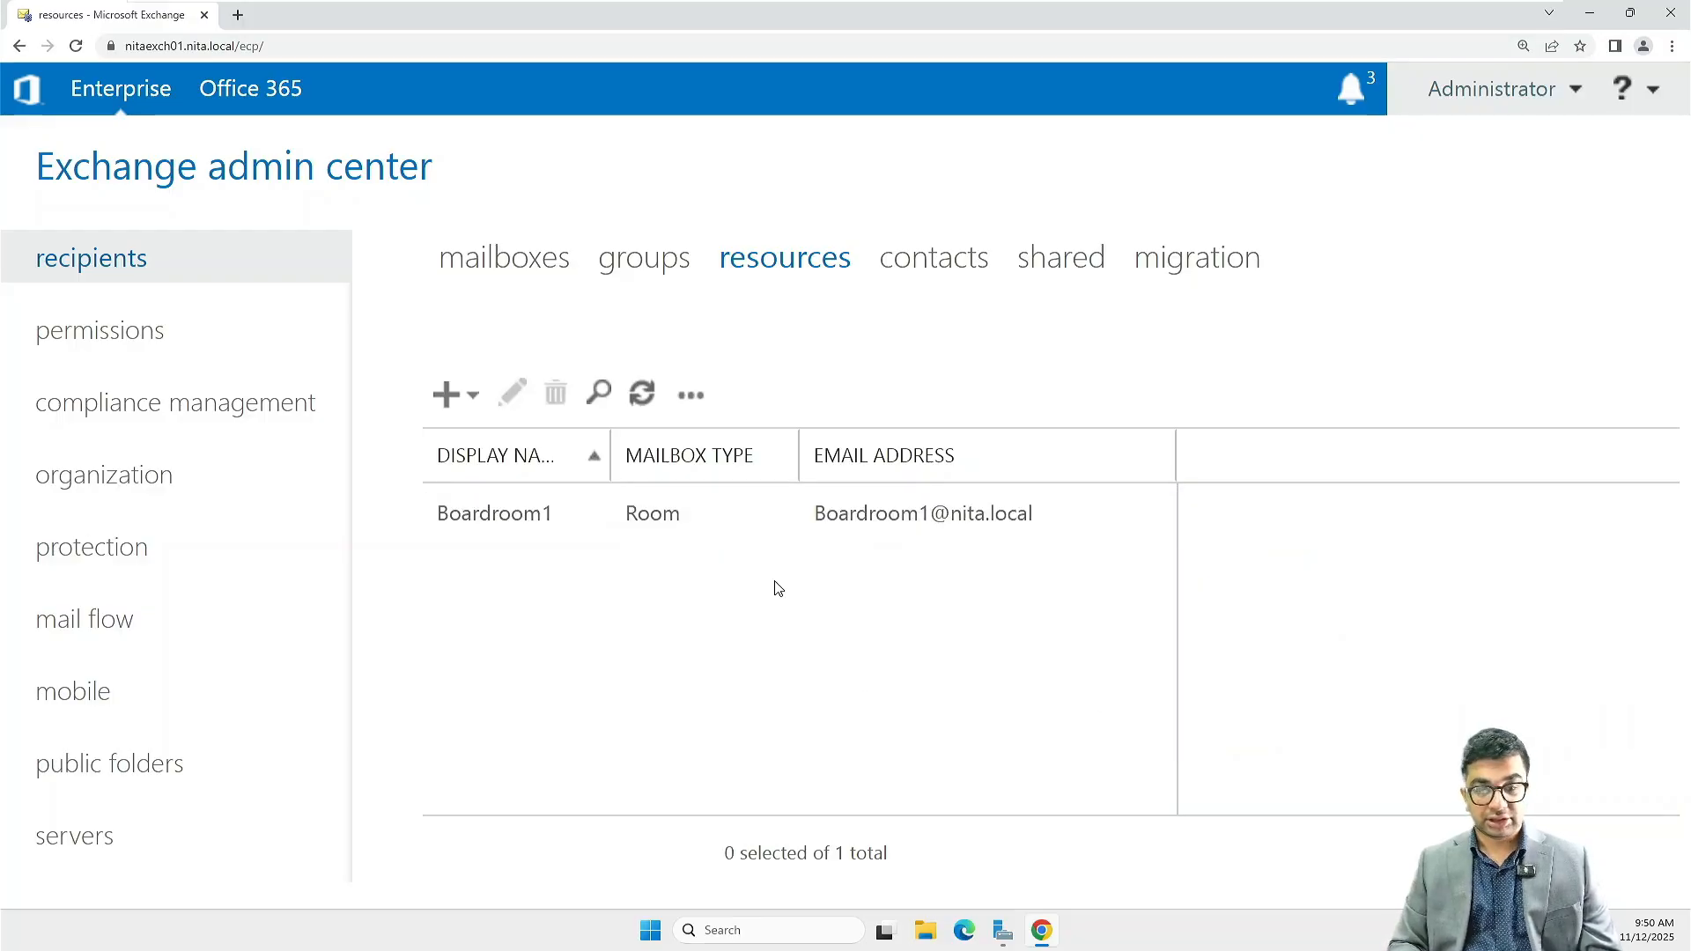
- Start a new room mailbox and name the room AWRoom1
click(476, 398)
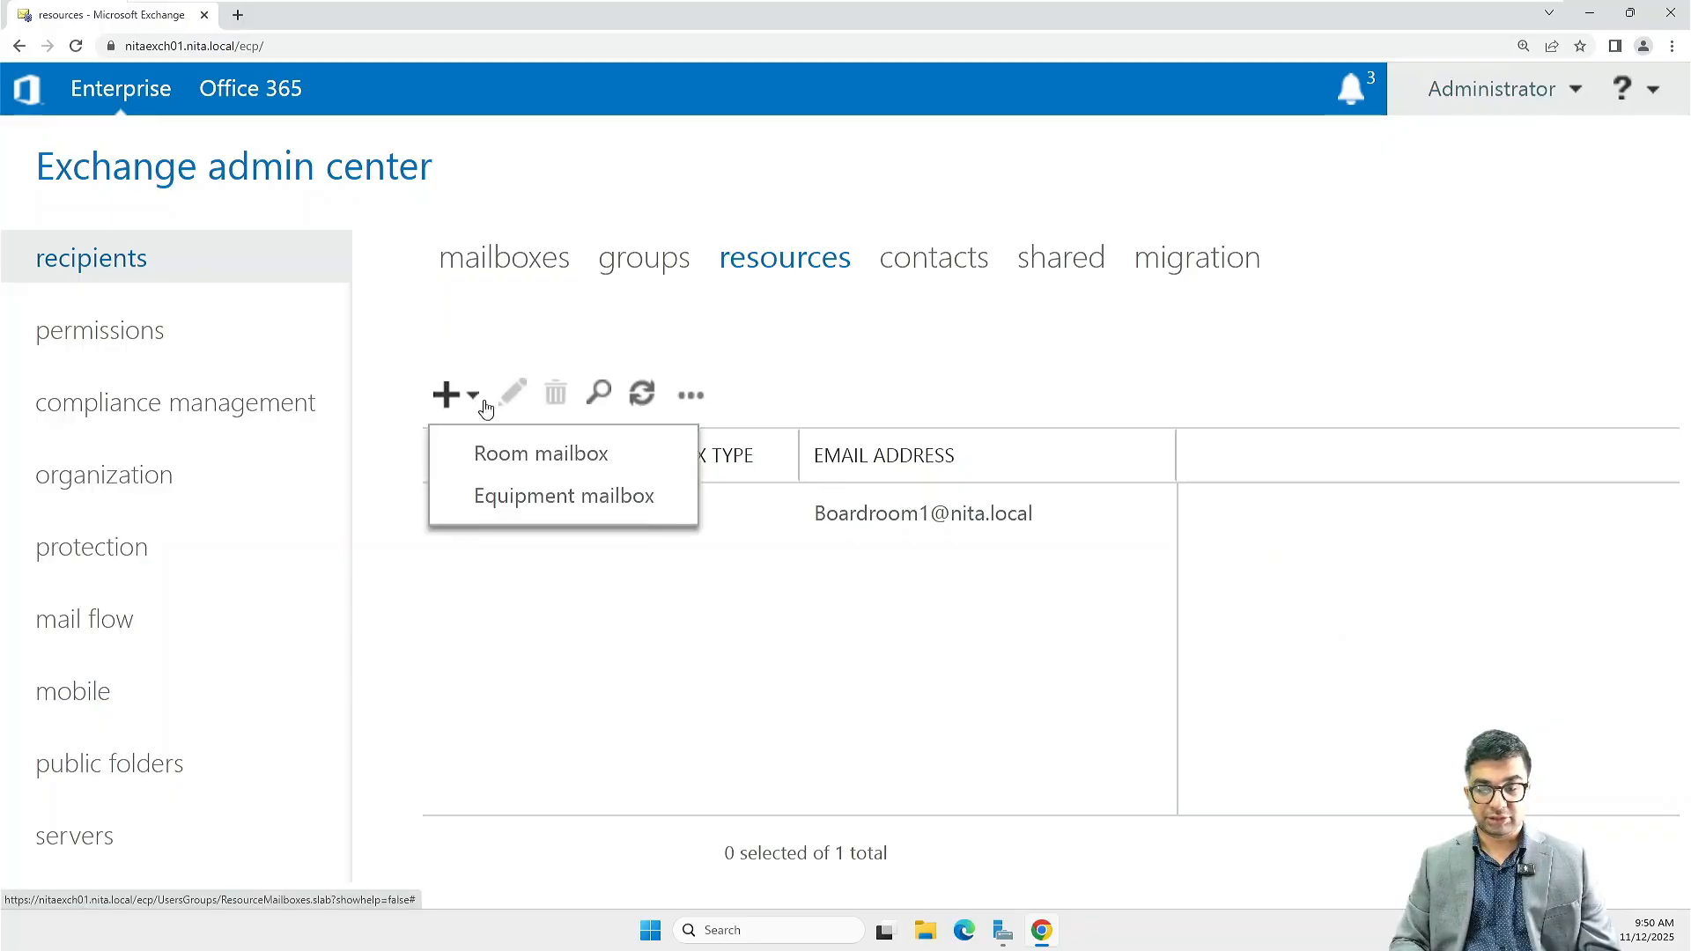
click(525, 456)
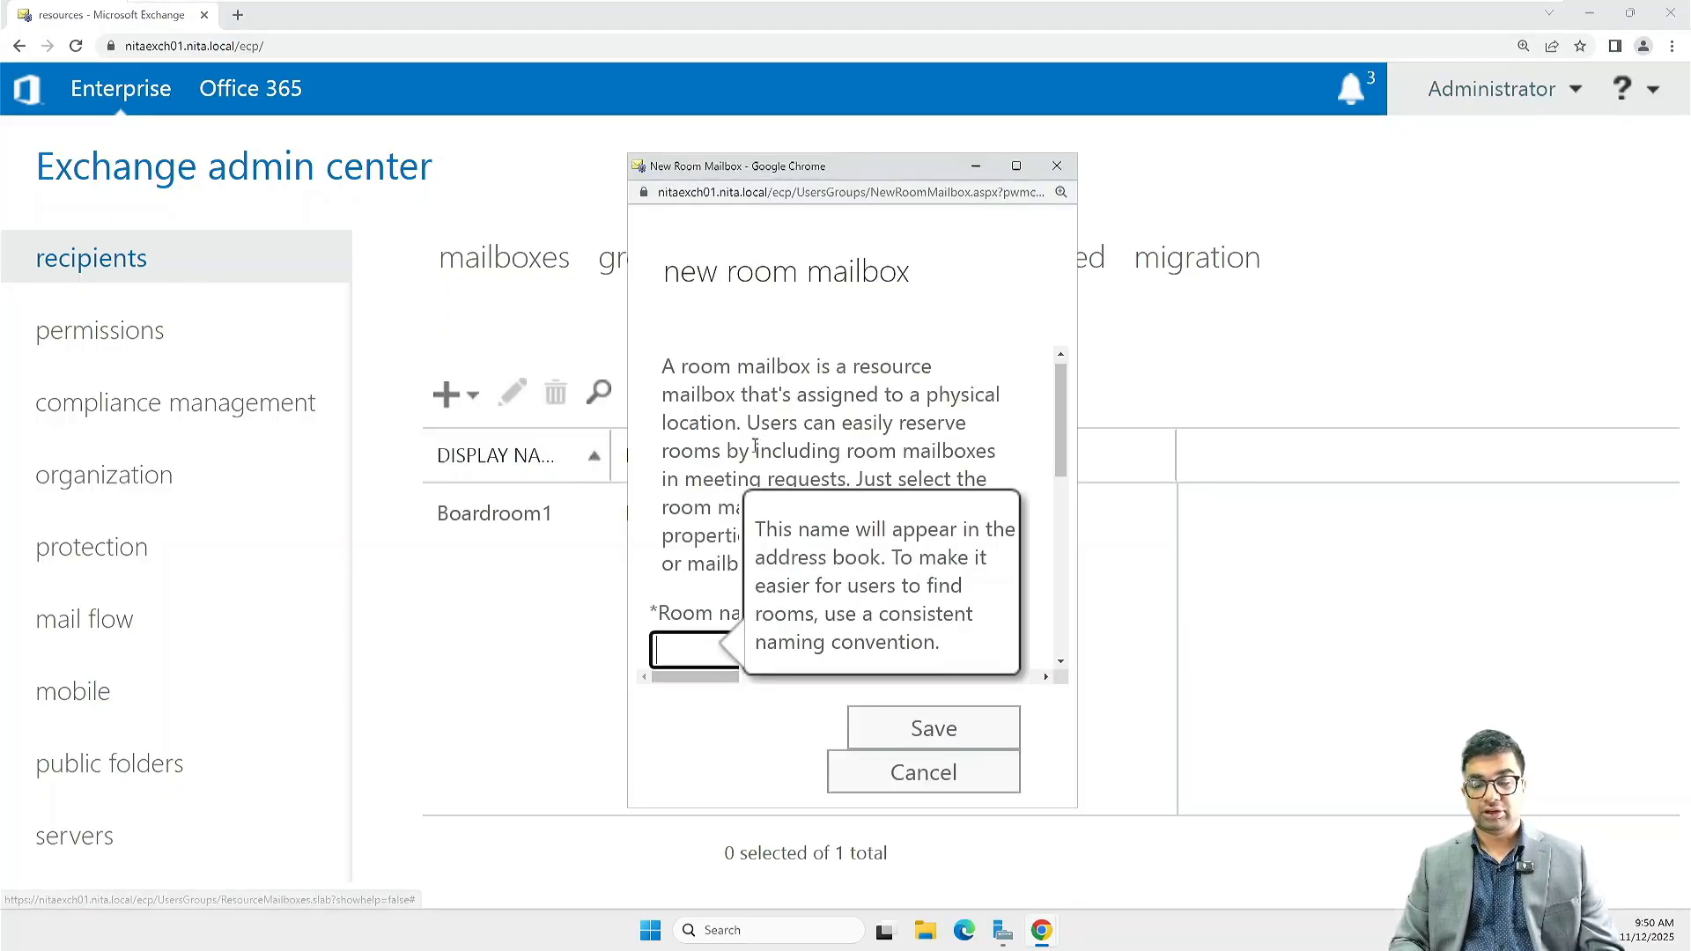
click(1019, 167)
text(A)
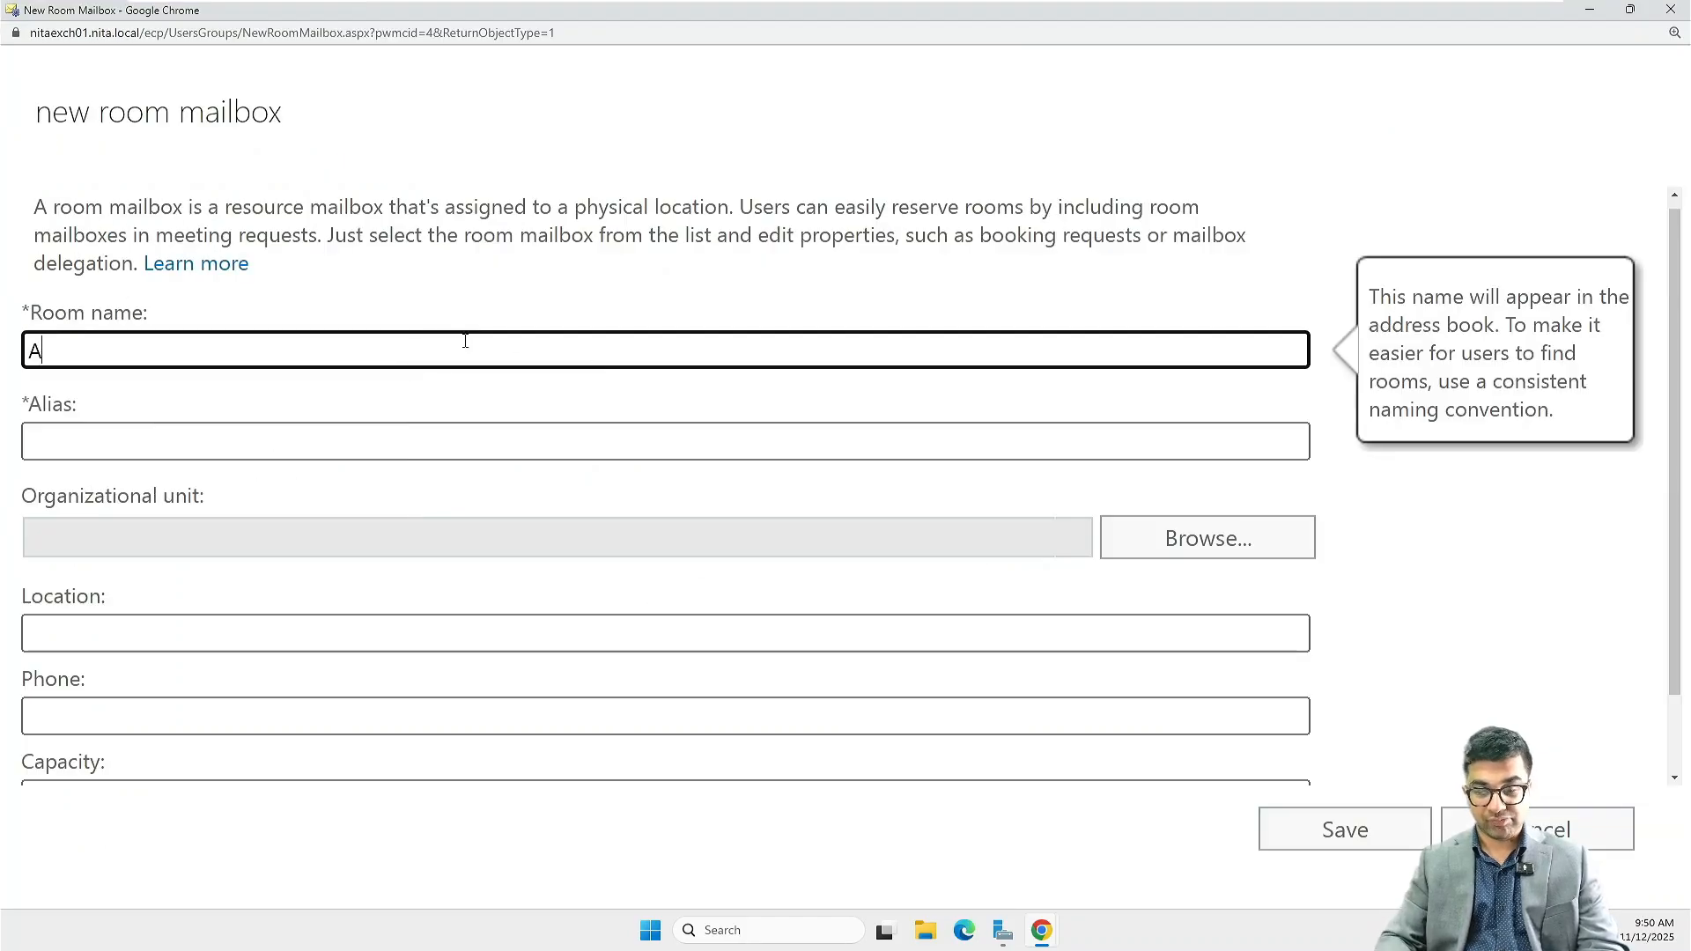
text(WRoom1)
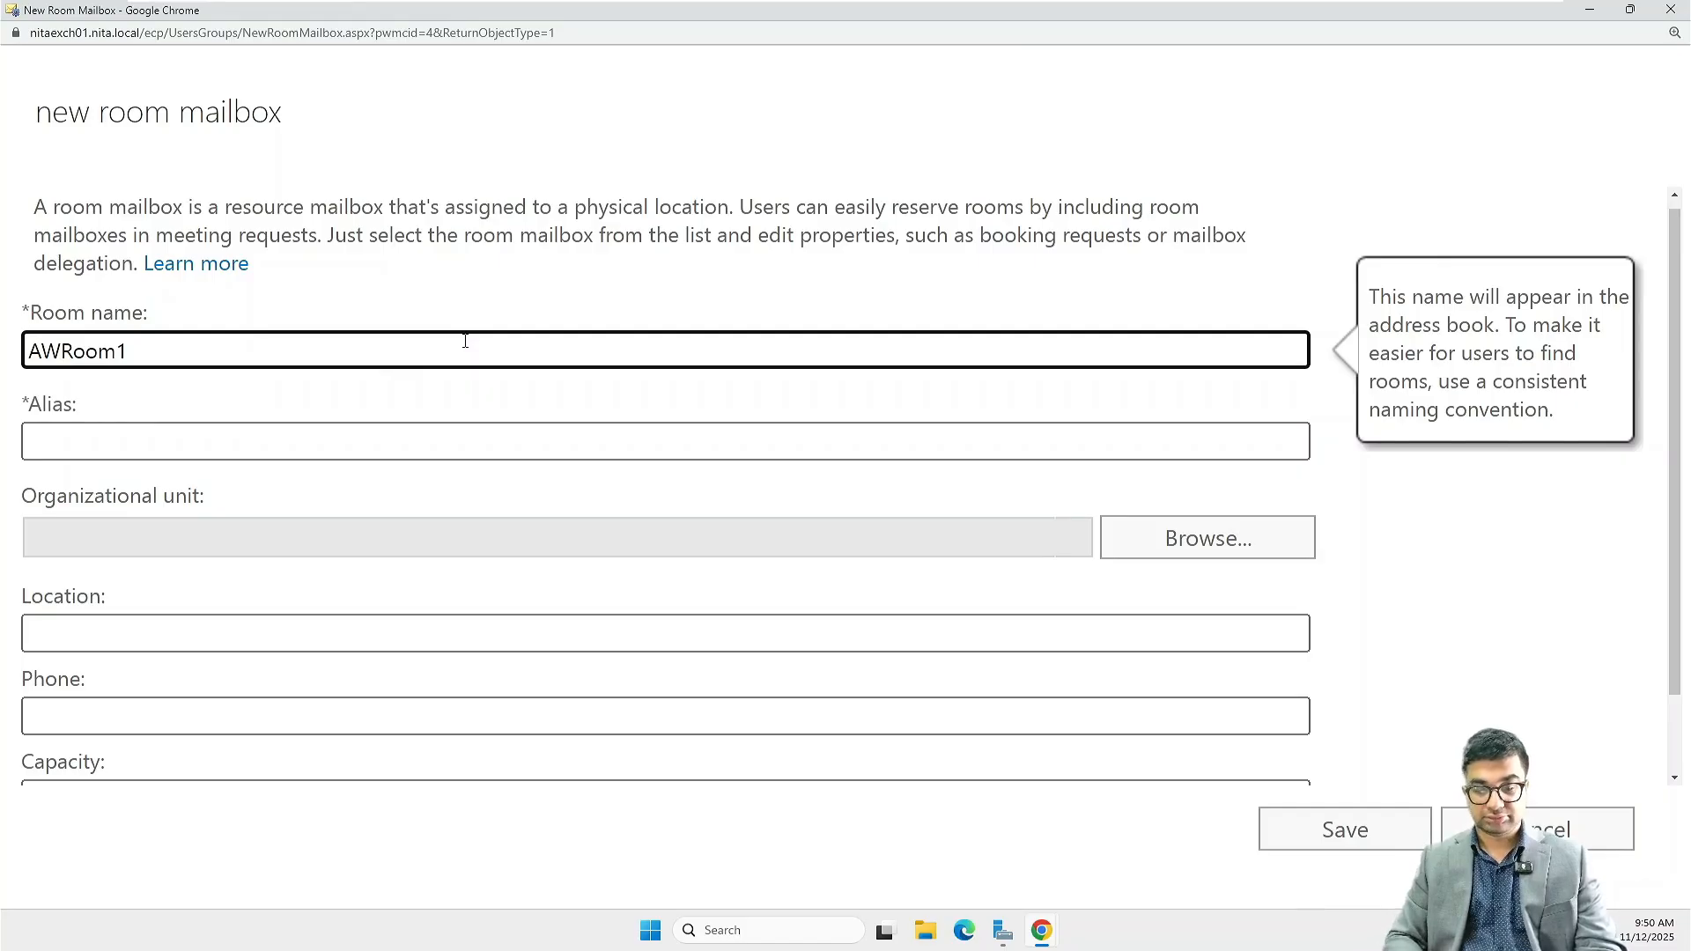
- Copy the room name AWRoom1 into the new room mailbox's alias
key(shift+Left)
key(shift+Left)
key(shift+Left)
key(shift+Left)
key(shift+Left)
key(shift+Left)
key(shift+Left)
key(ctrl+c)
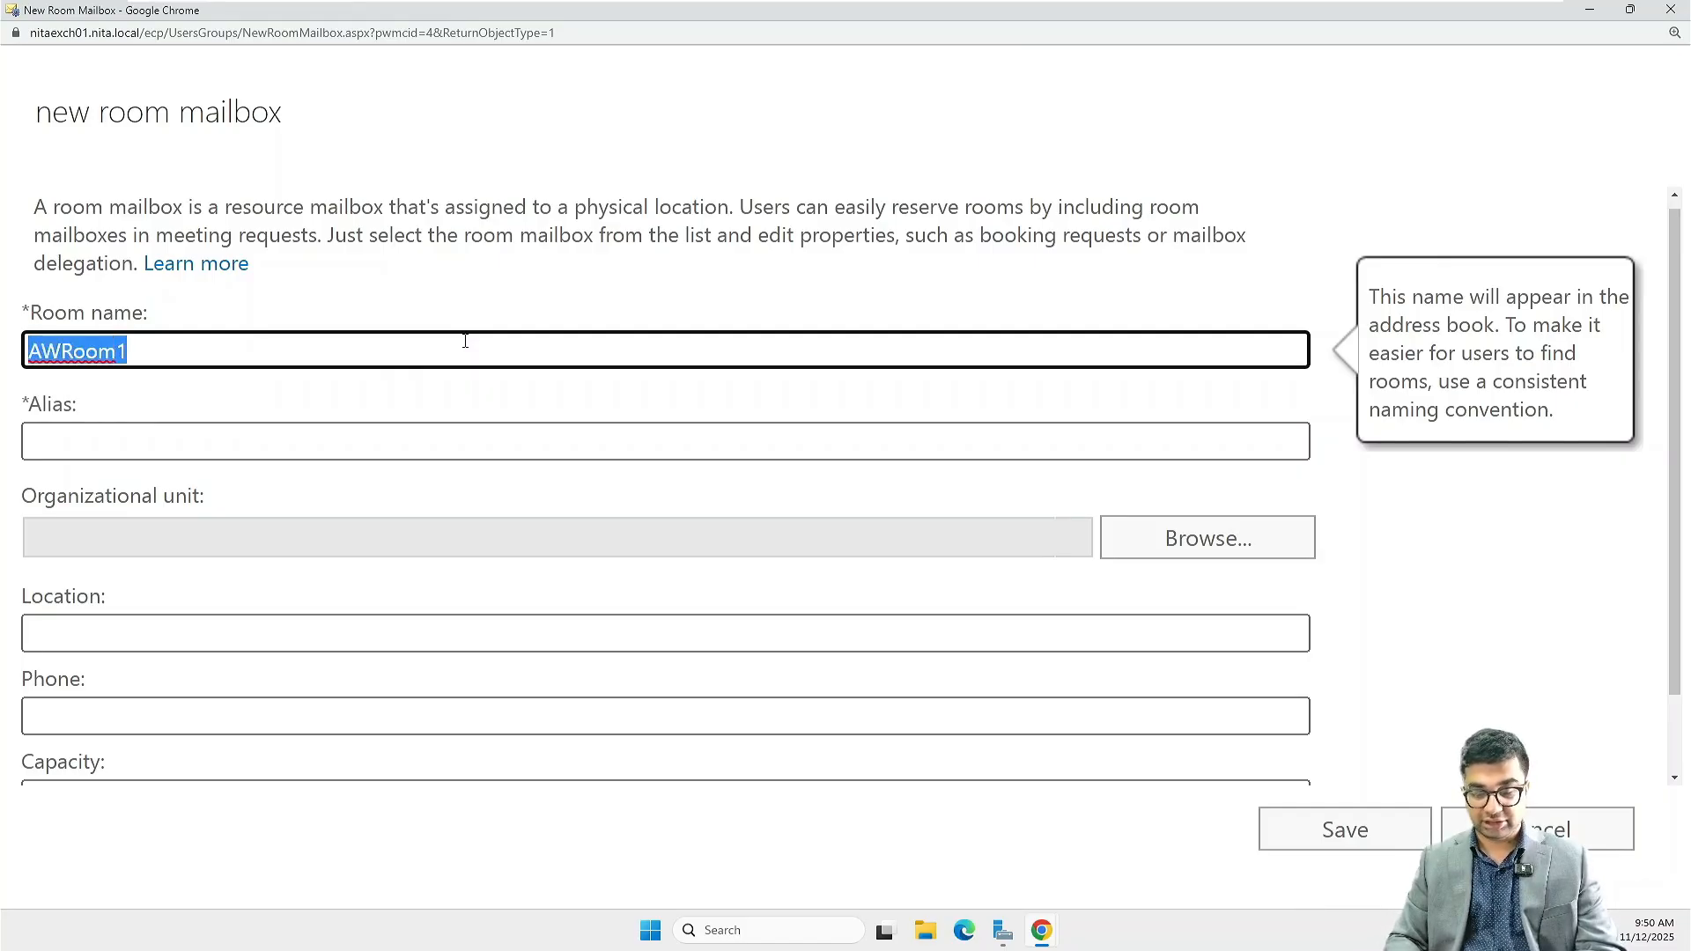
click(359, 438)
key(ctrl+v)
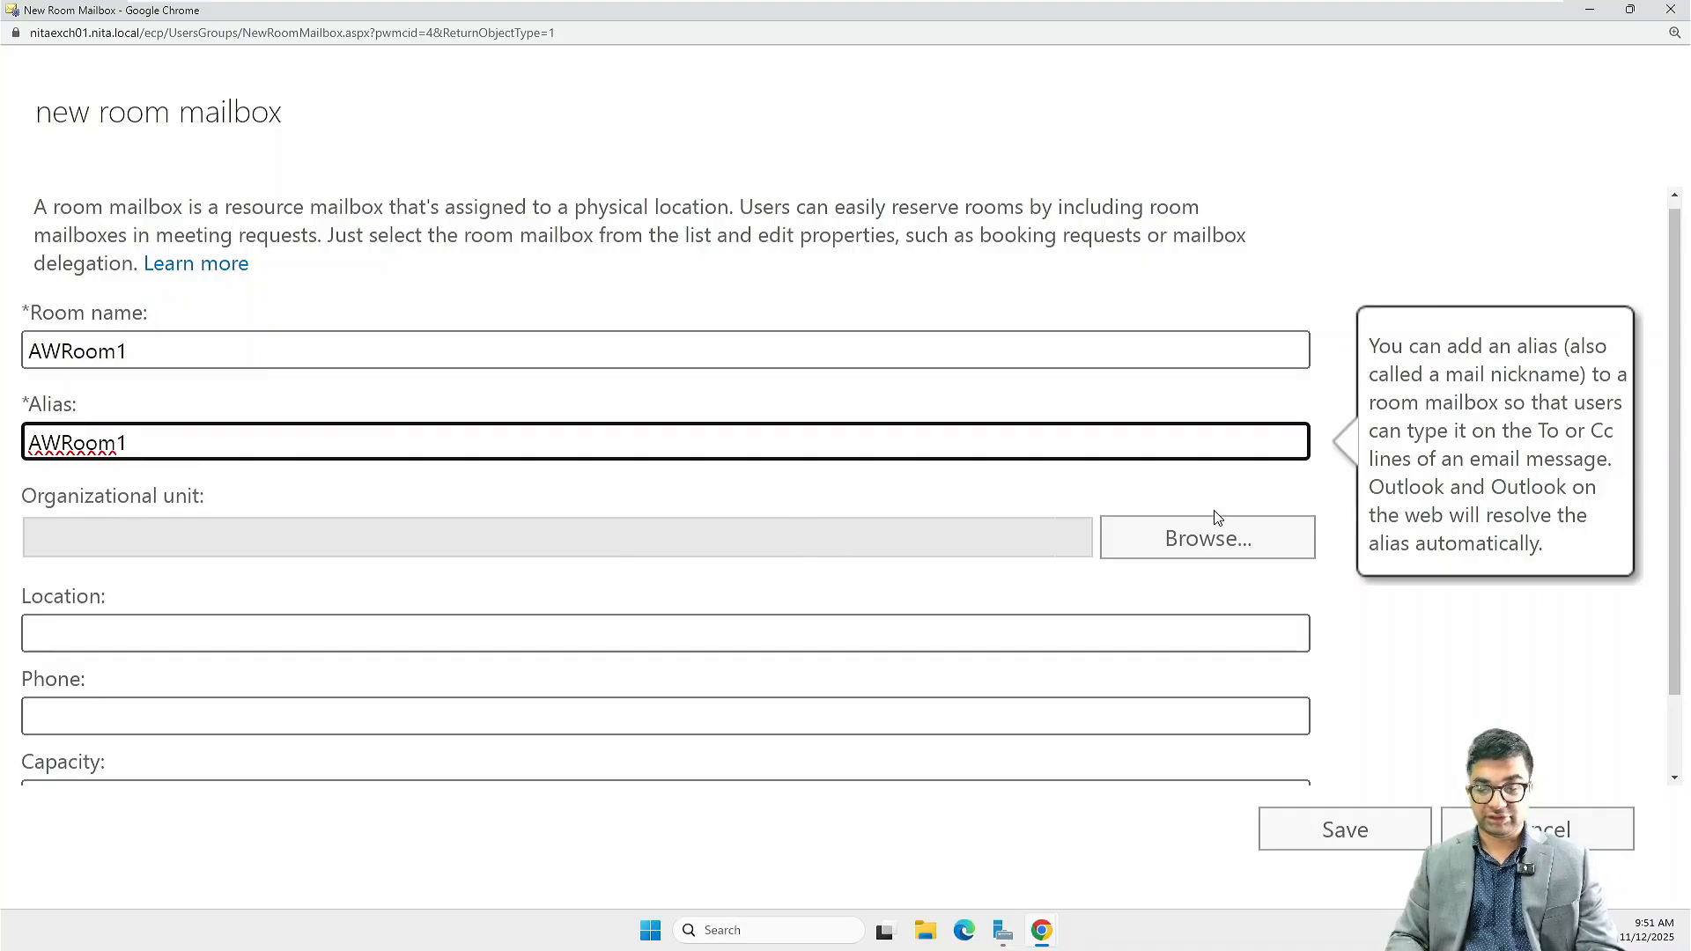
- Set the room mailbox's organizational unit to IBM under NITA.local/Corporate
click(1211, 547)
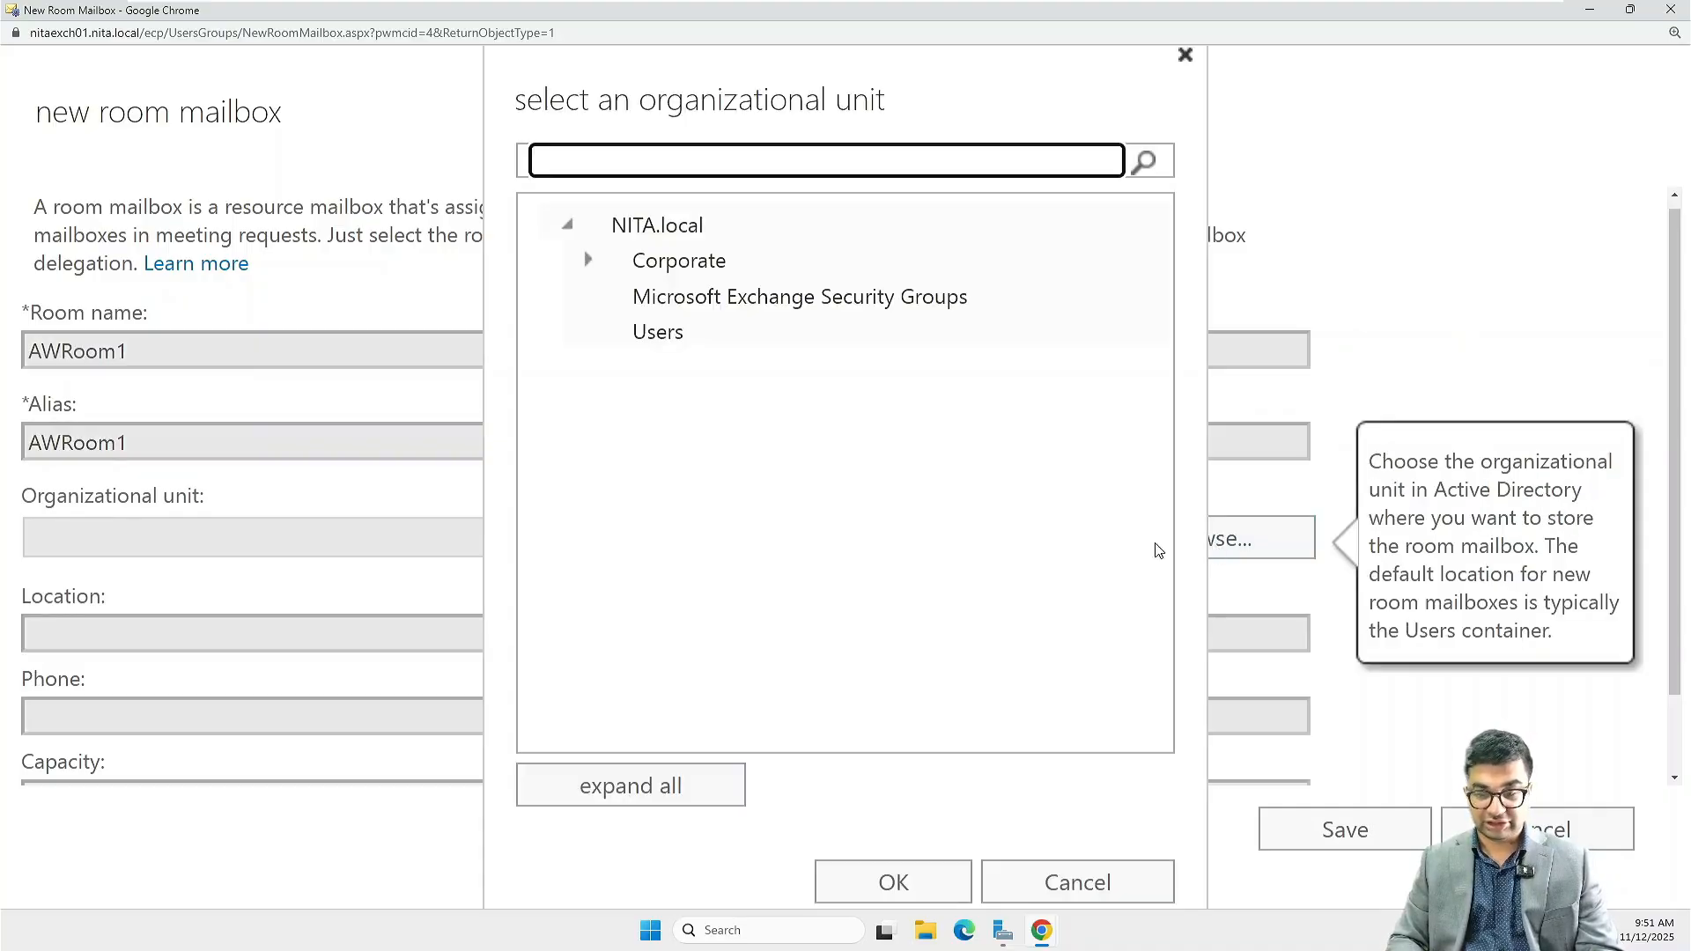
click(585, 258)
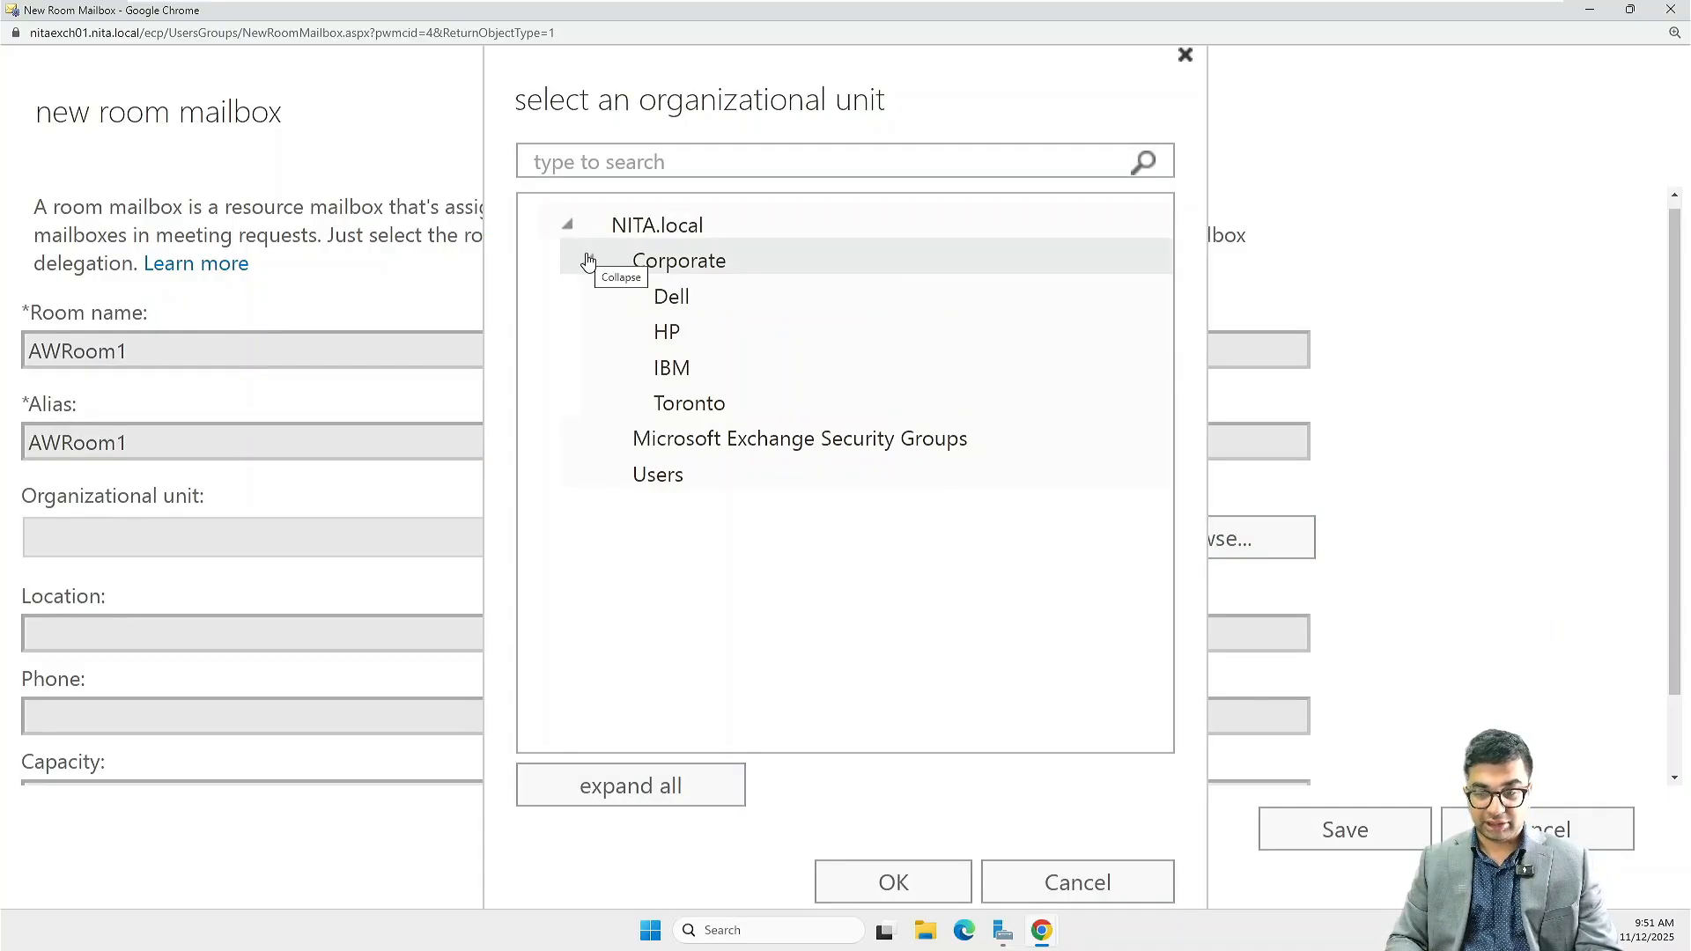
click(667, 370)
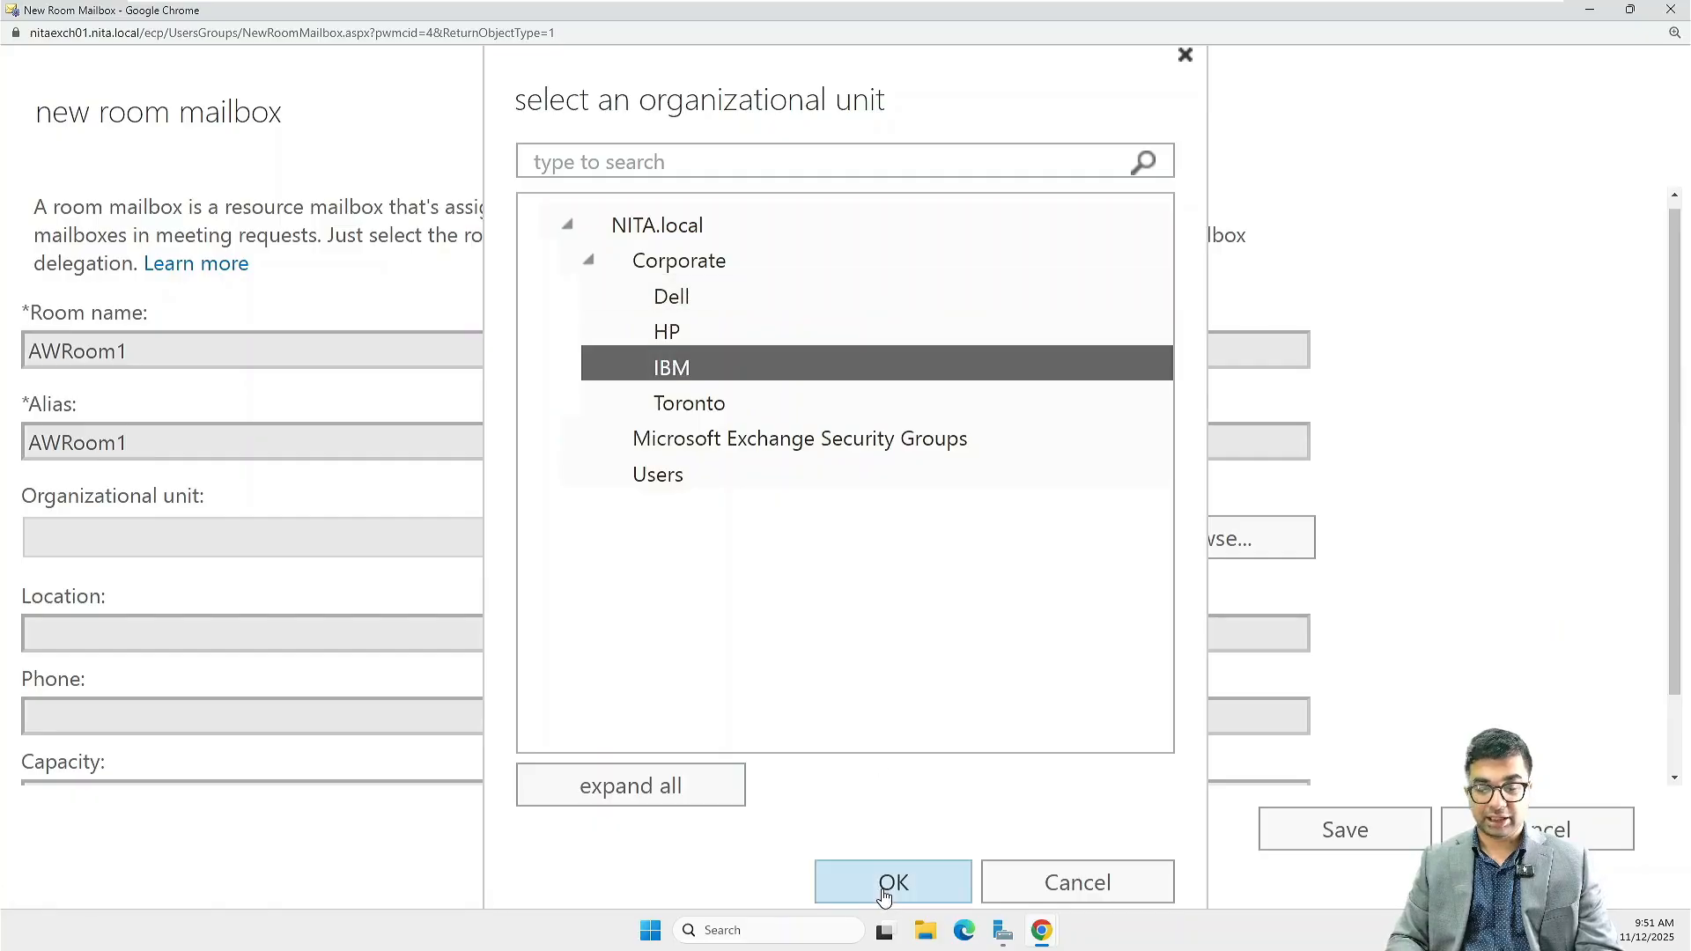
click(891, 884)
- Set the room's location to Harrow and its capacity to 20, and save the AWRoom1 mailbox
scroll(645, 578, down, 1)
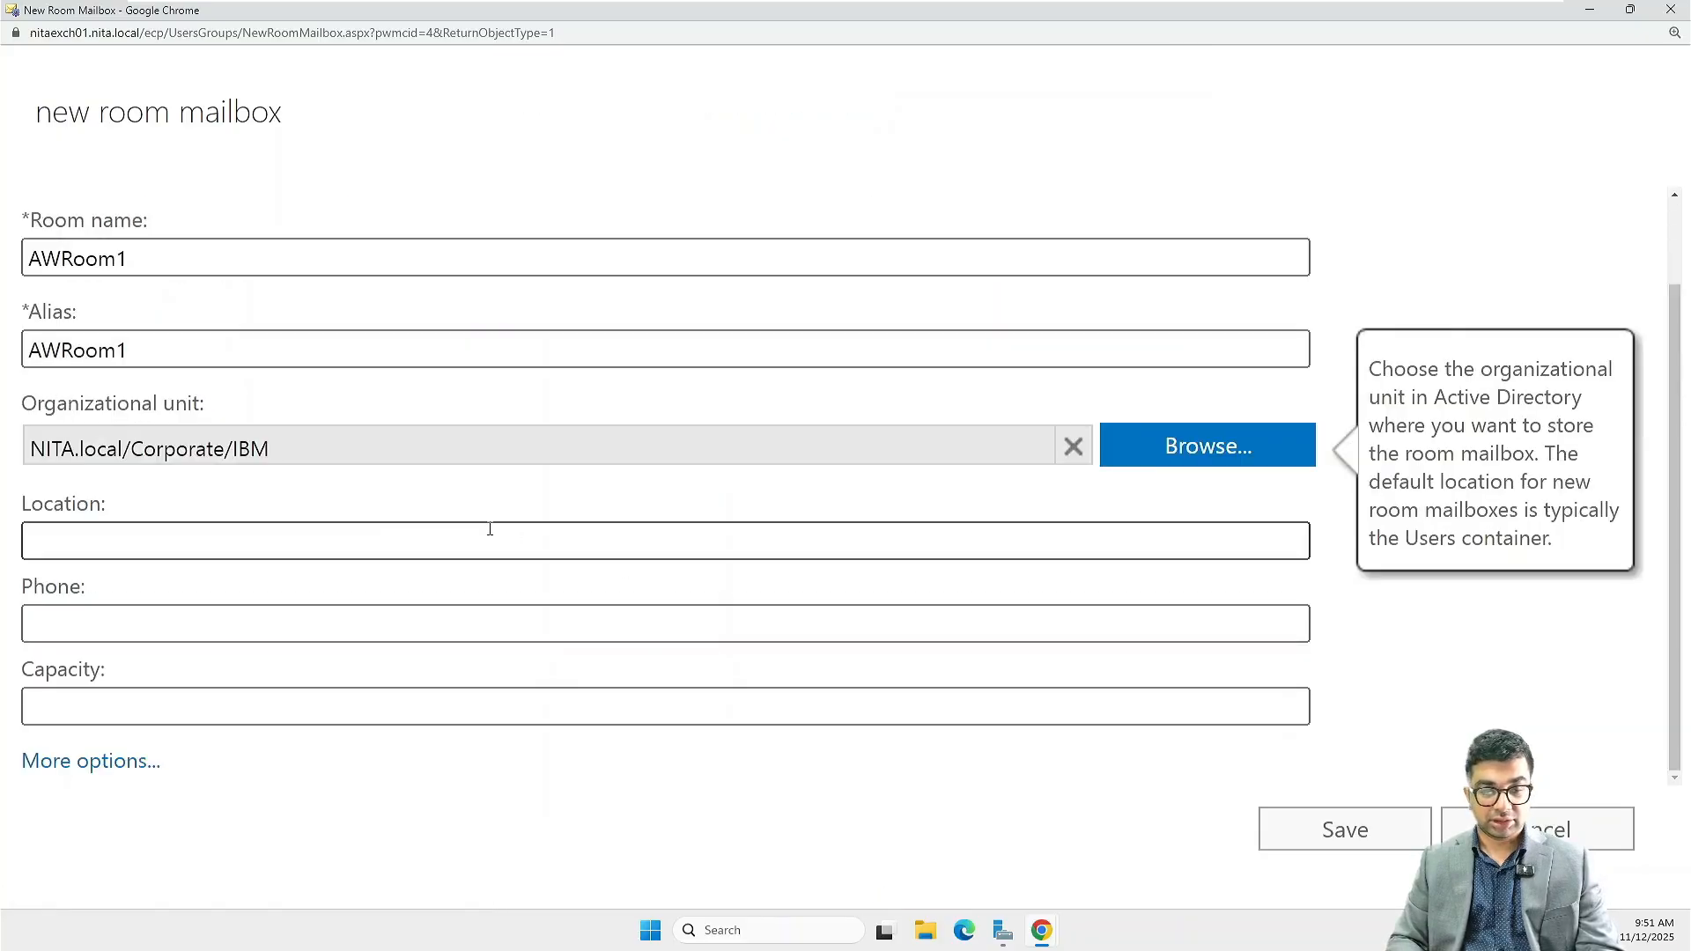
click(336, 531)
text(Harr)
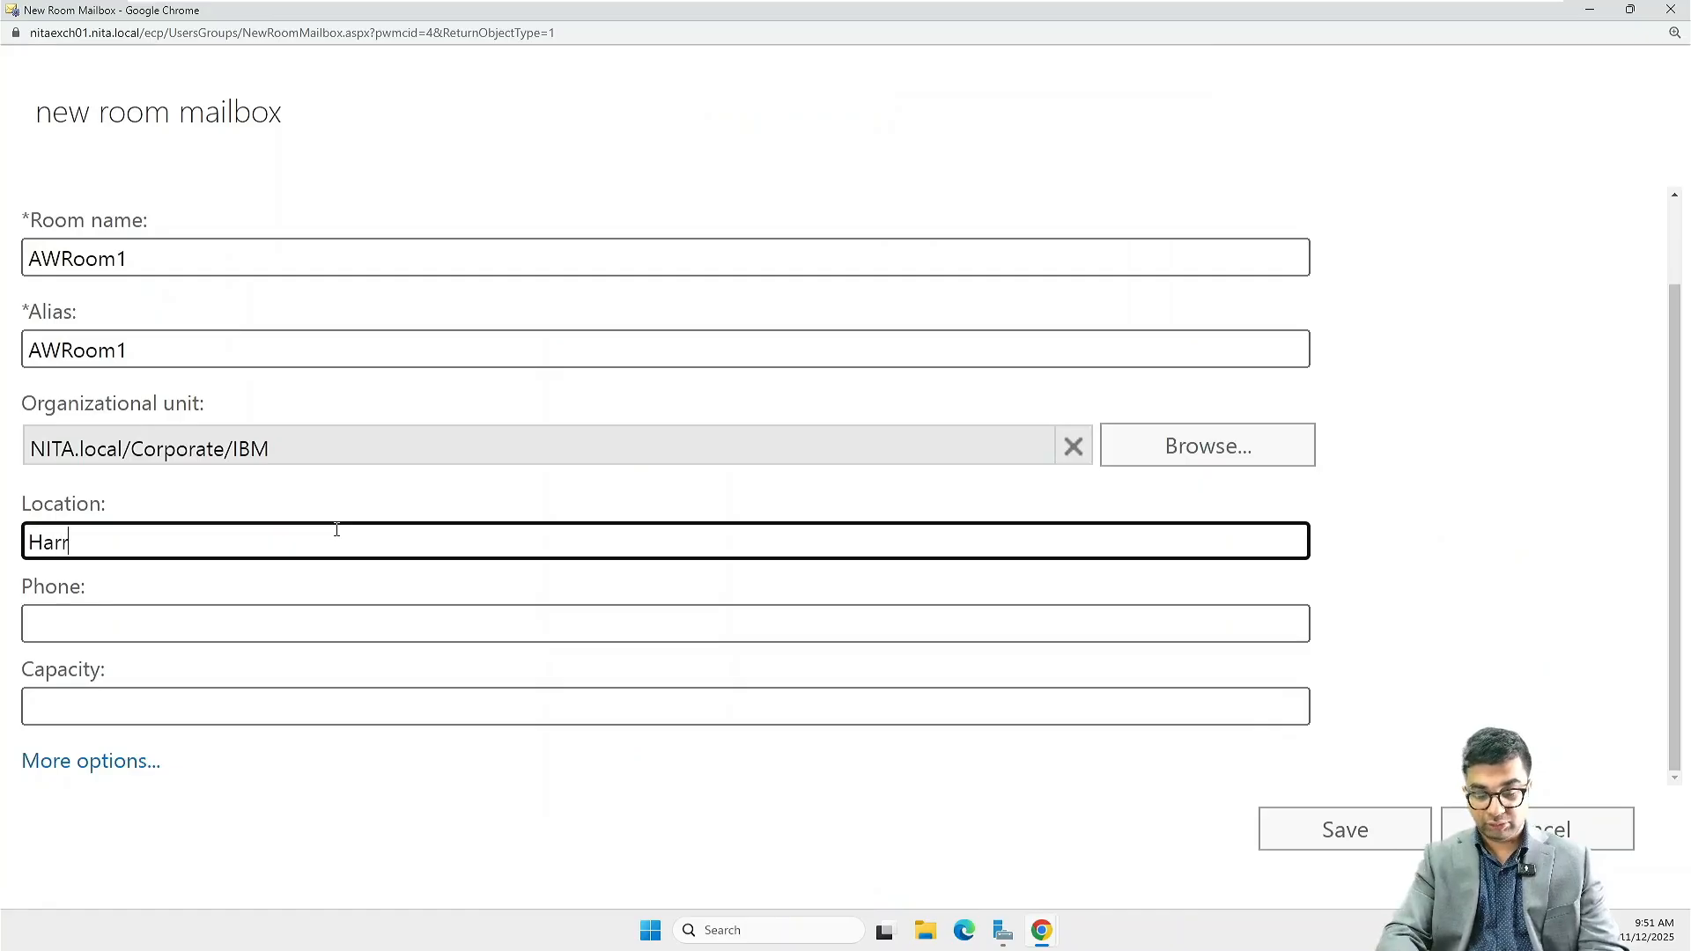
text(ow)
key(Tab)
key(Tab)
key(Tab)
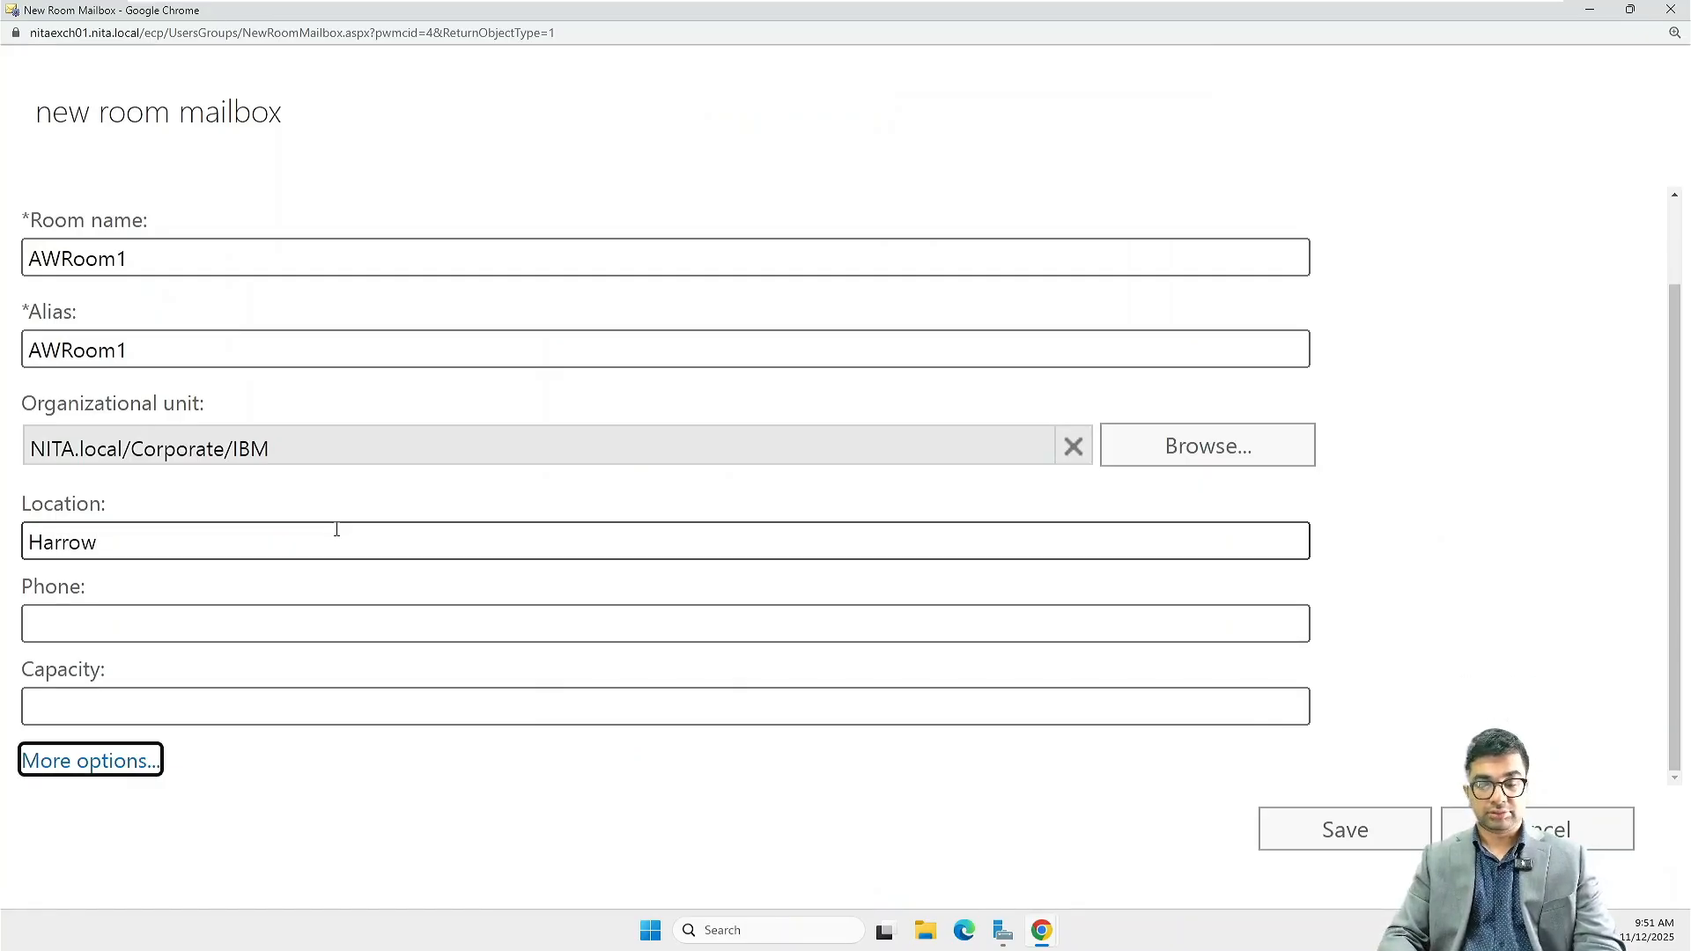
click(175, 714)
text(20)
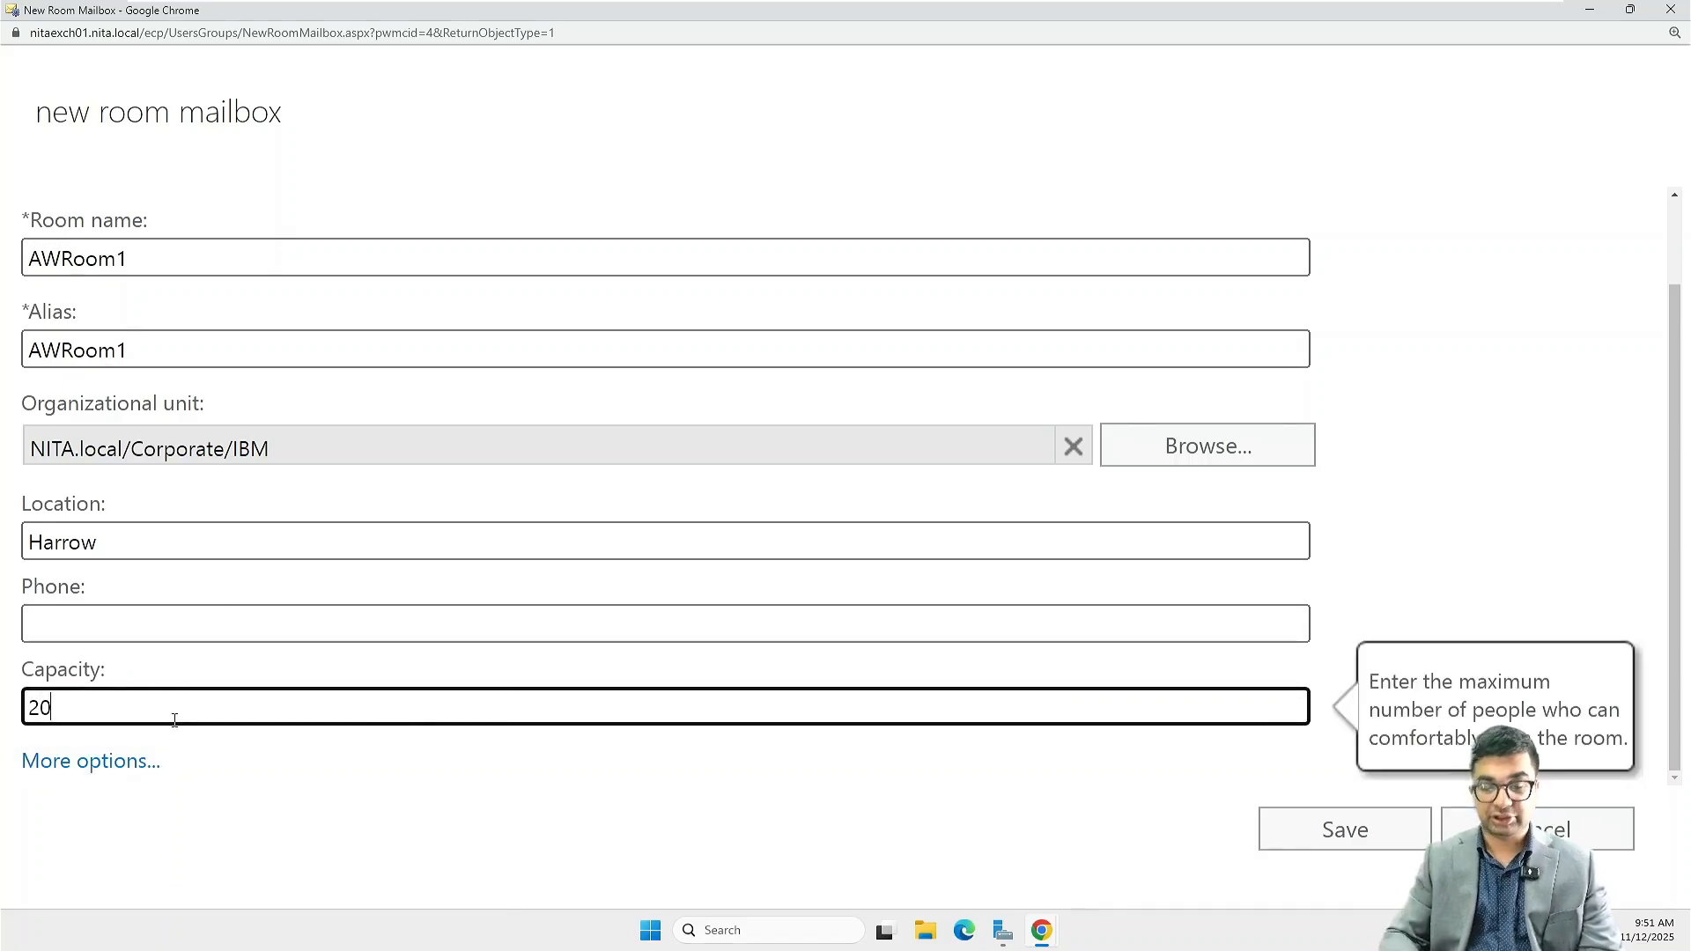
click(1330, 830)
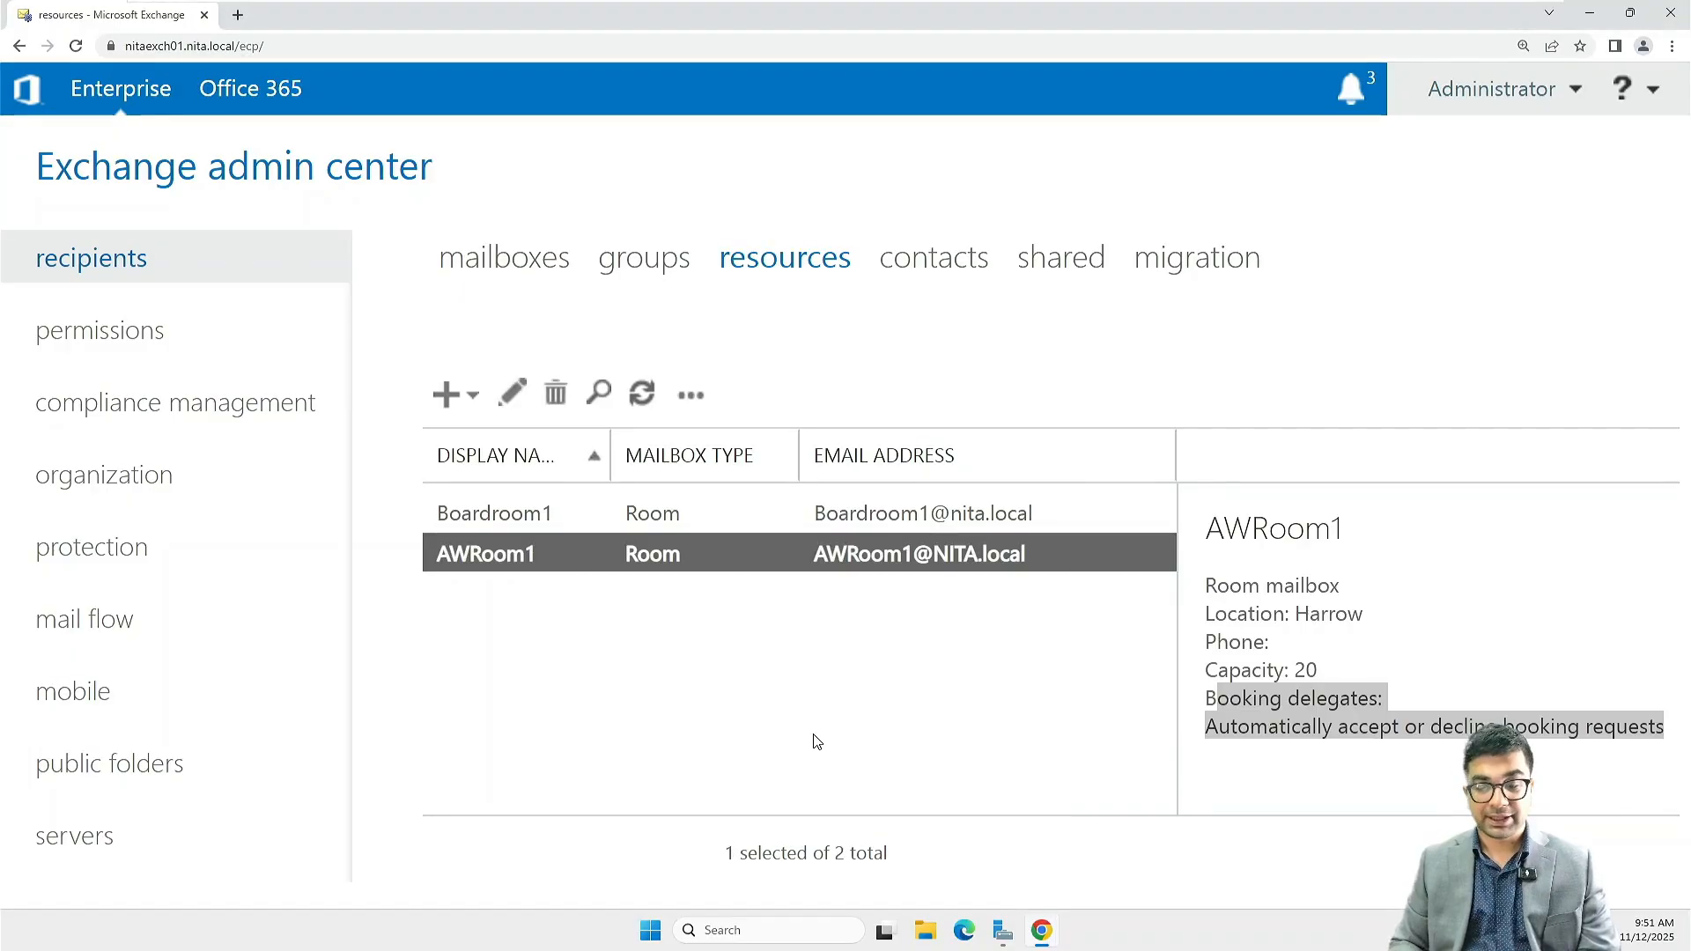
- Edit the AWRoom1 mailbox so that selected delegates accept or decline its booking requests
click(728, 559)
click(971, 692)
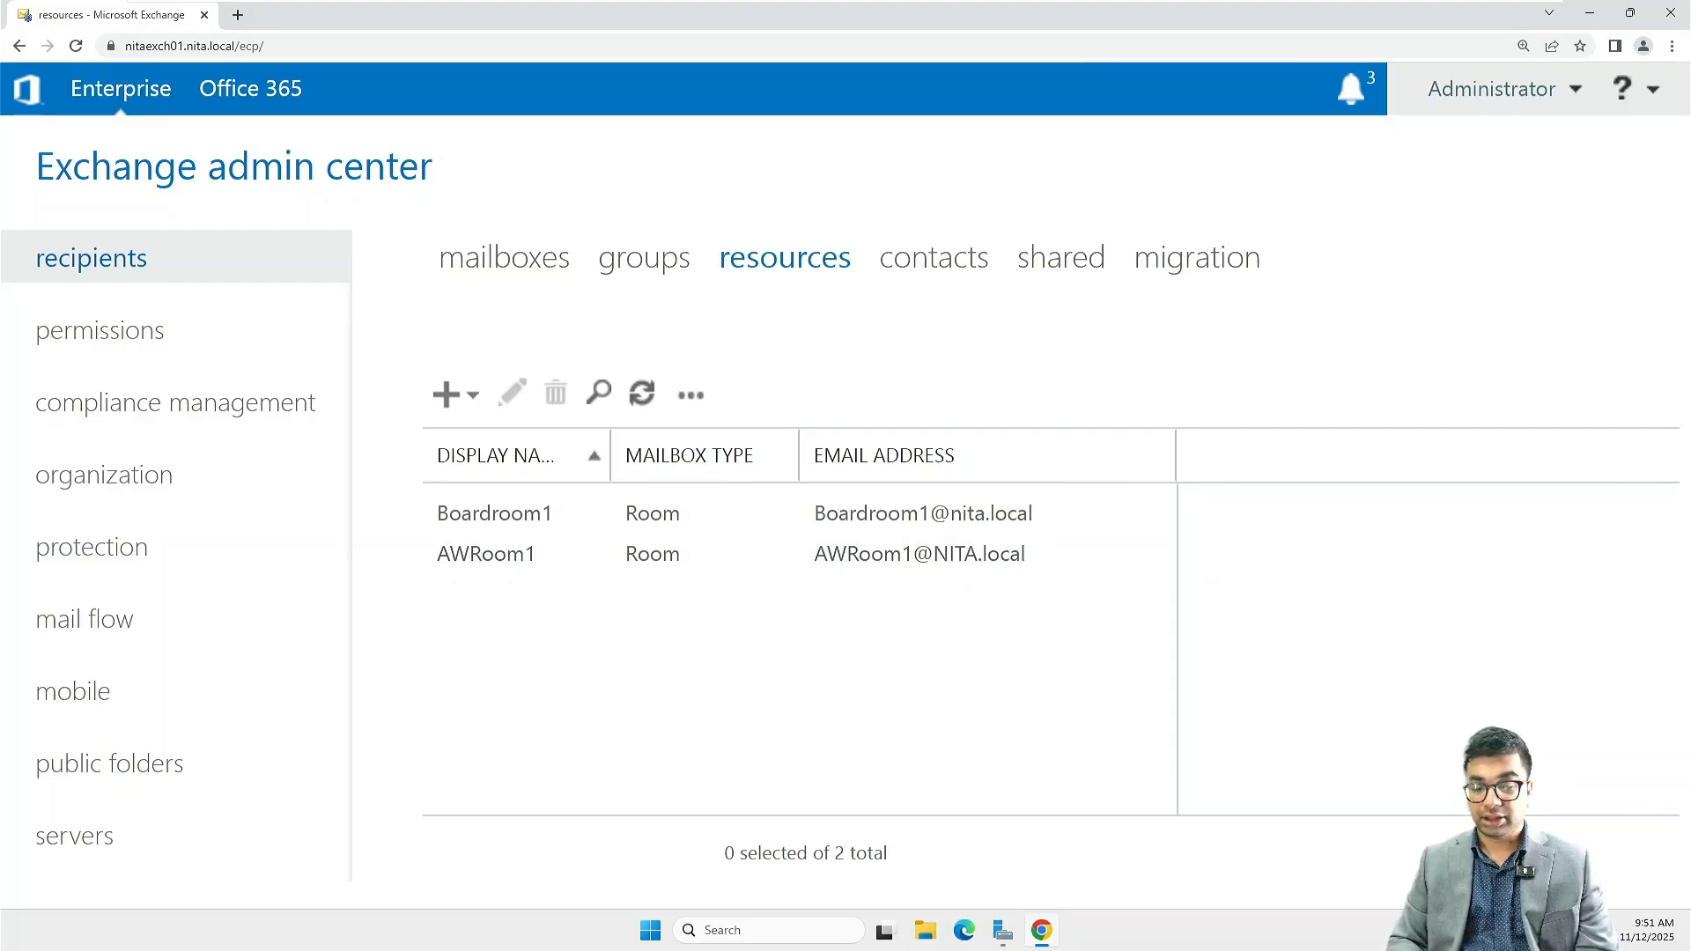
click(521, 560)
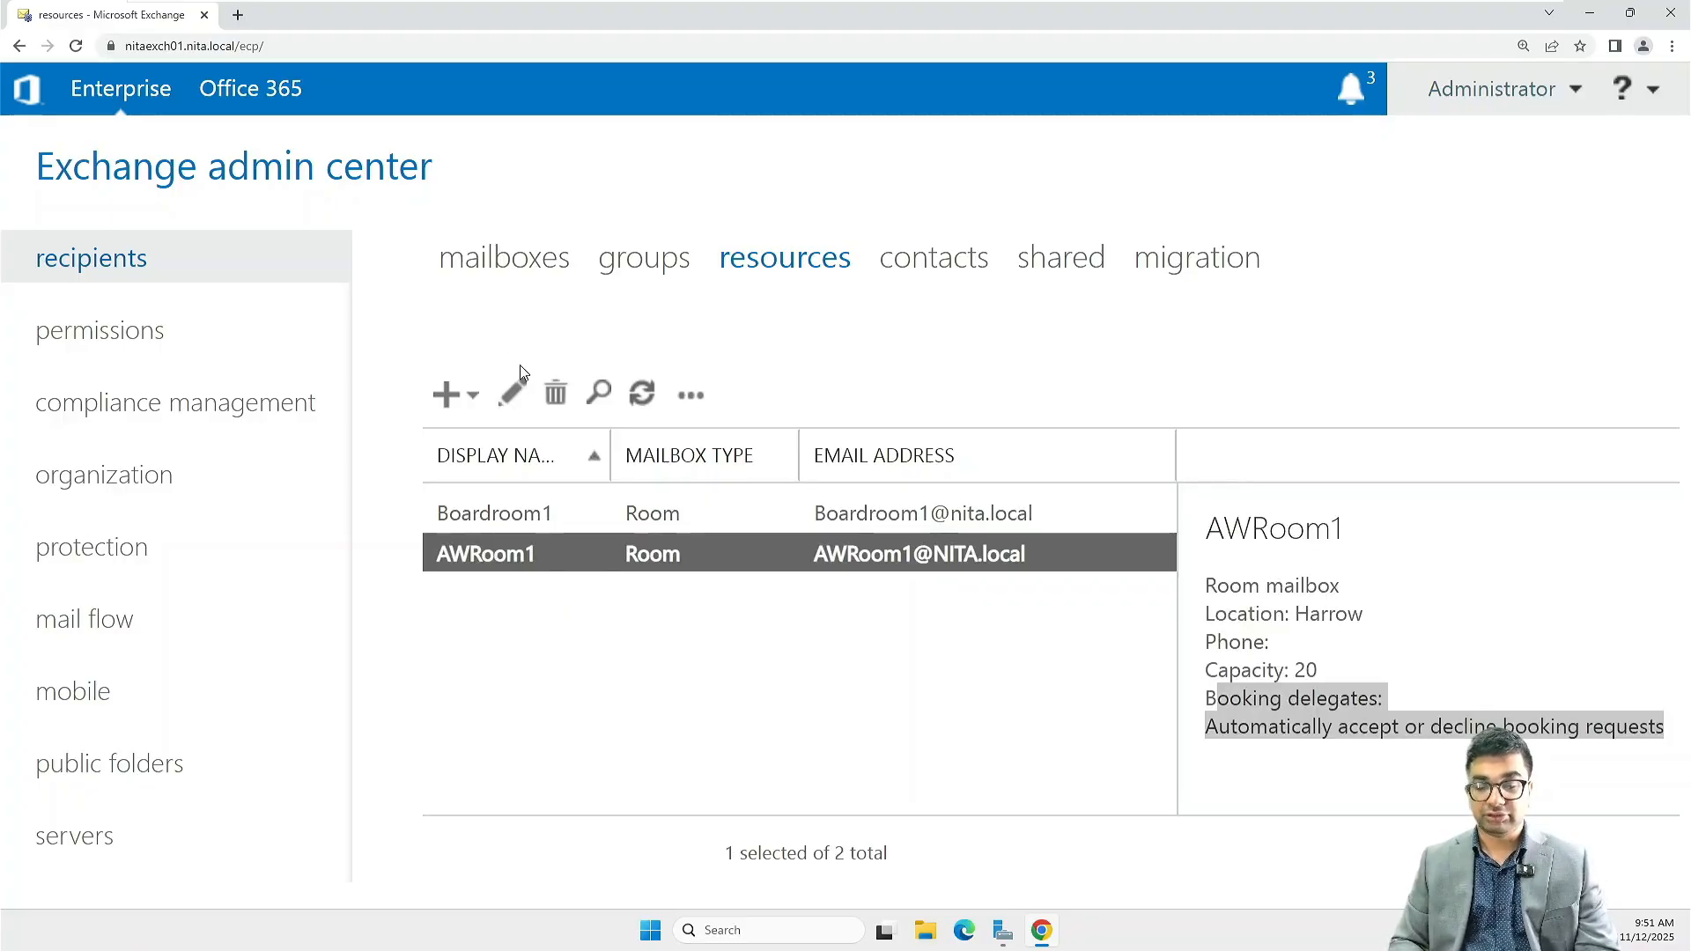
click(520, 400)
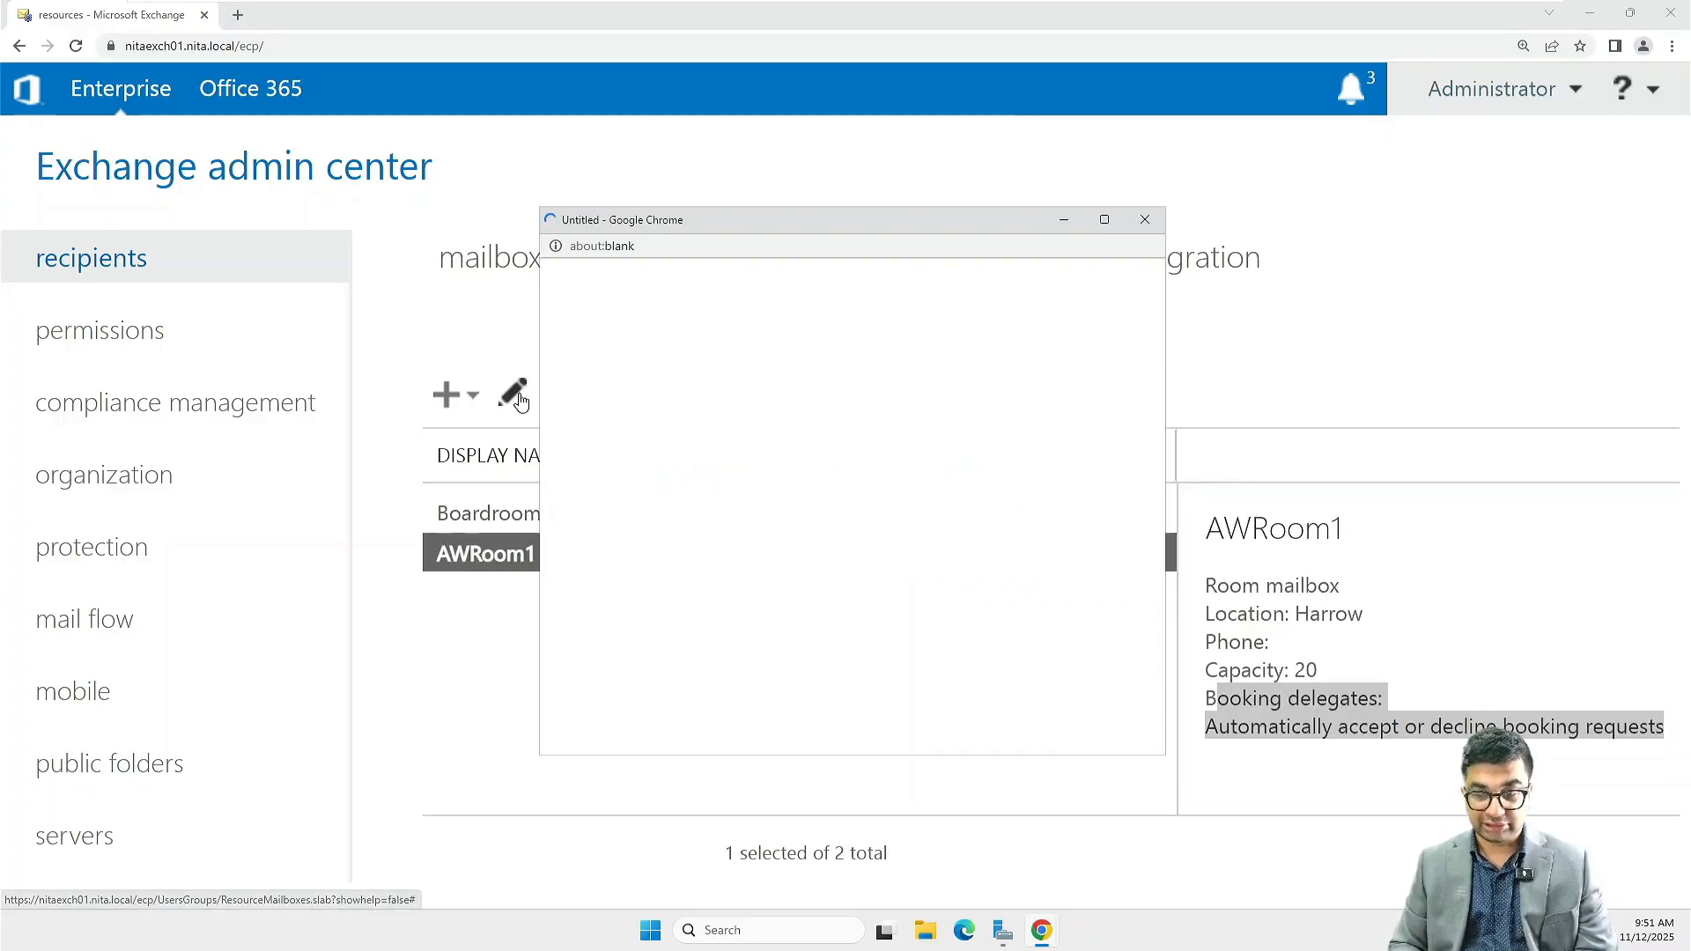
click(1104, 220)
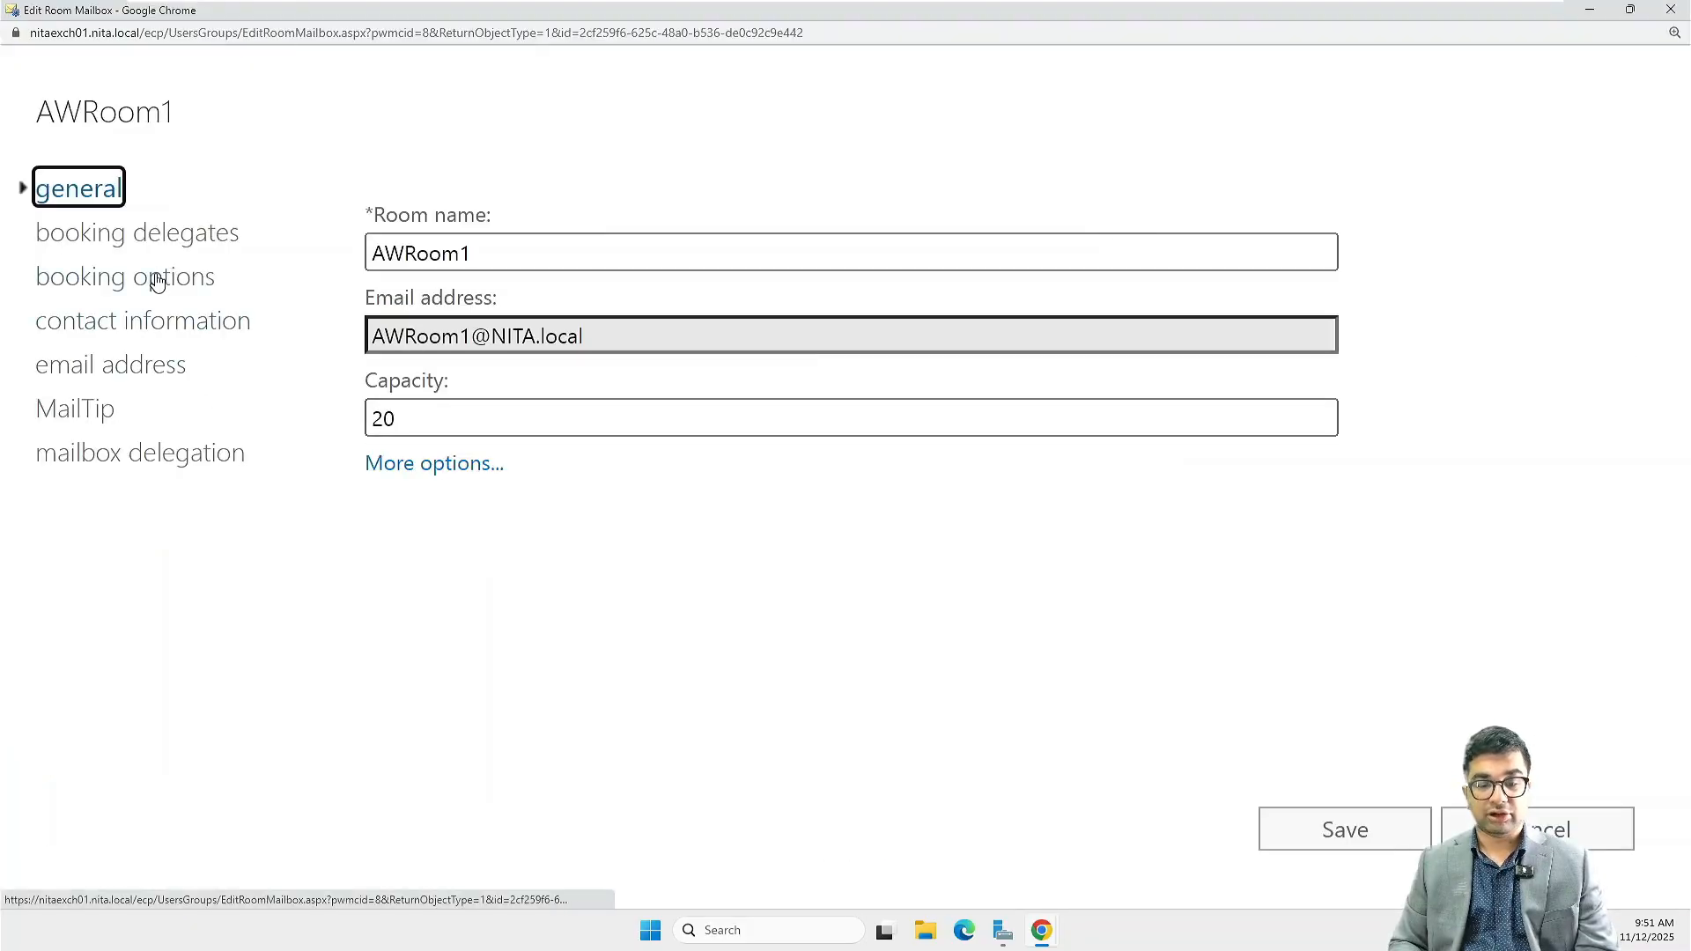
click(155, 236)
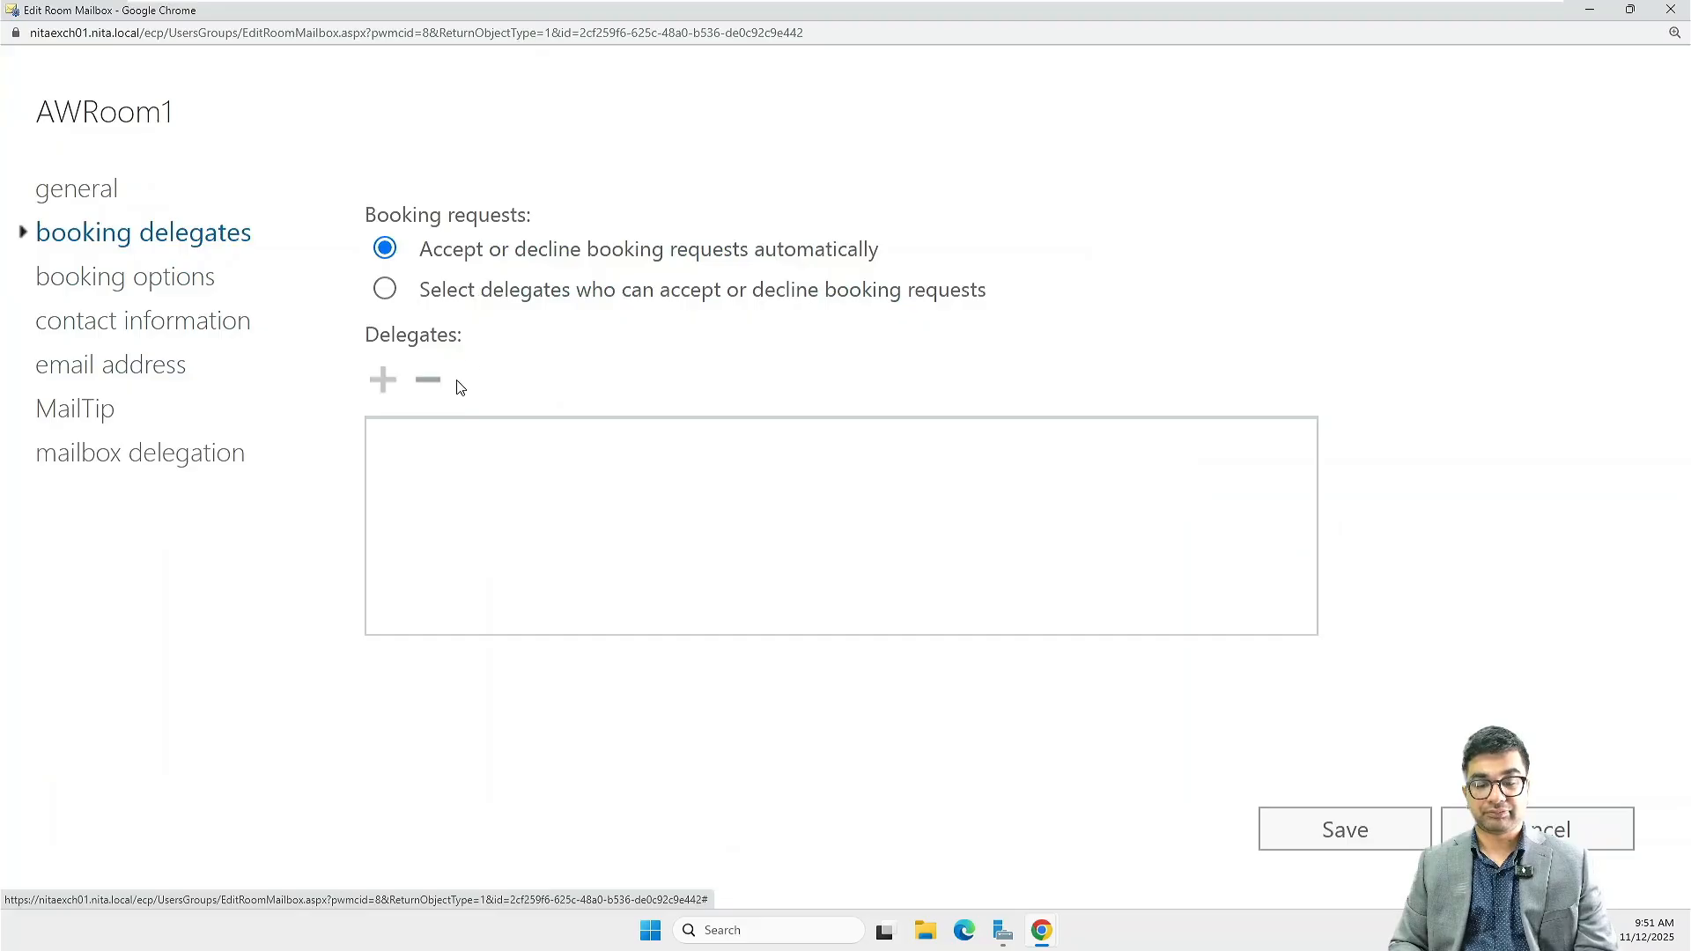
mouse_move(490, 307)
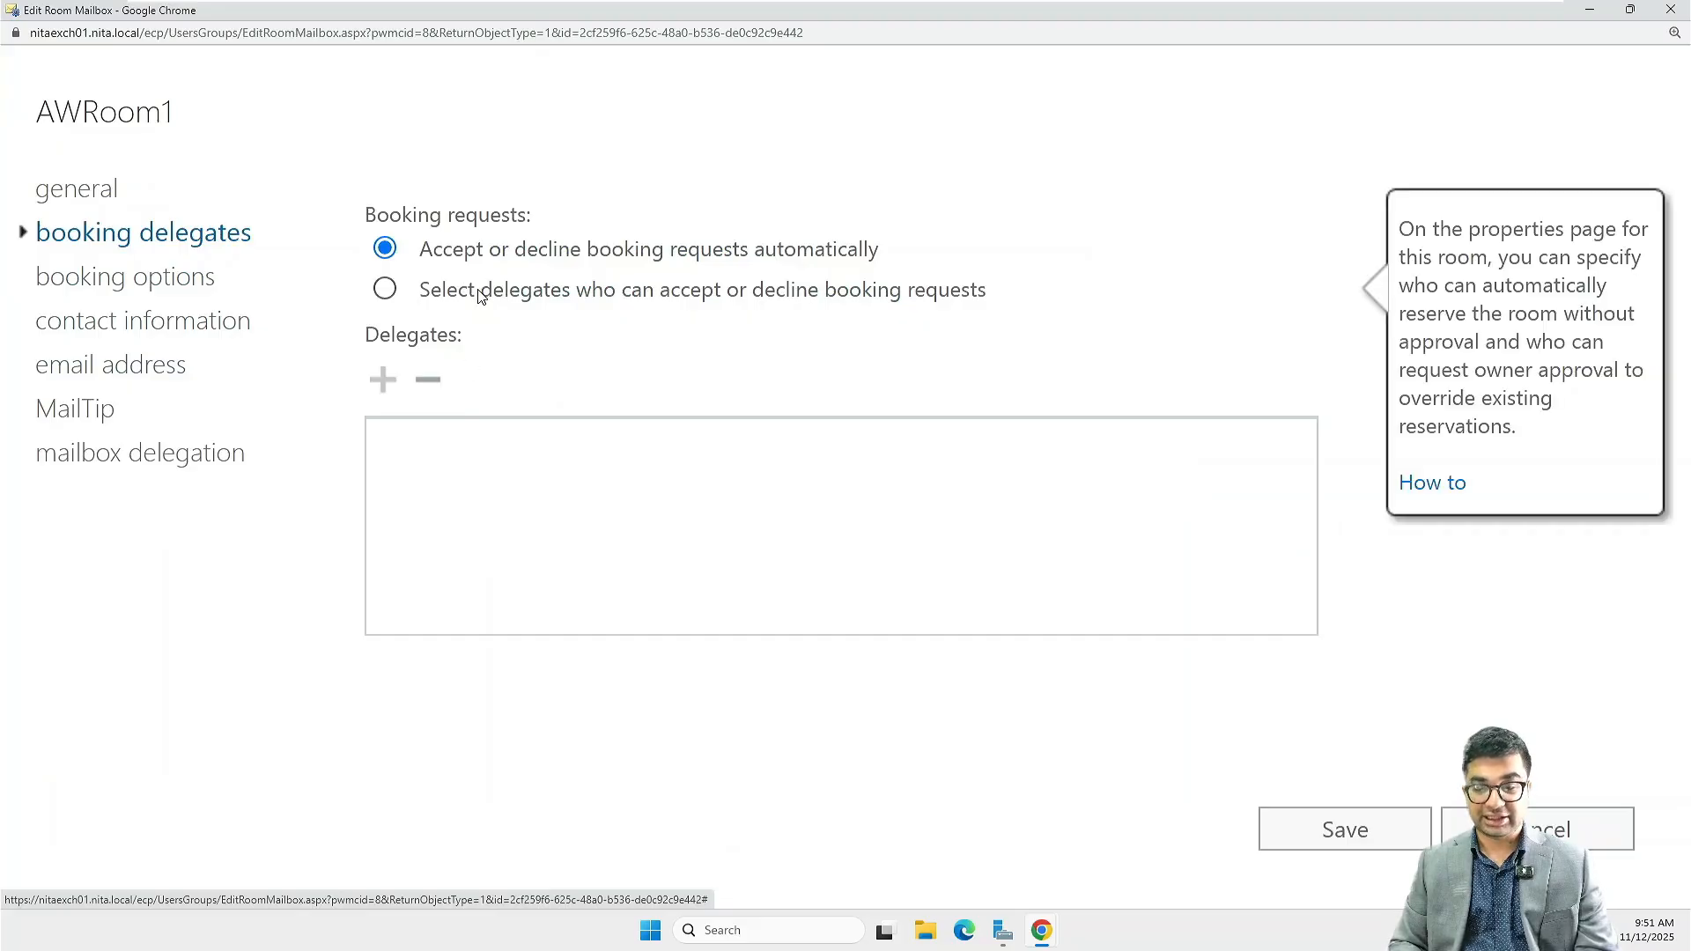
click(481, 296)
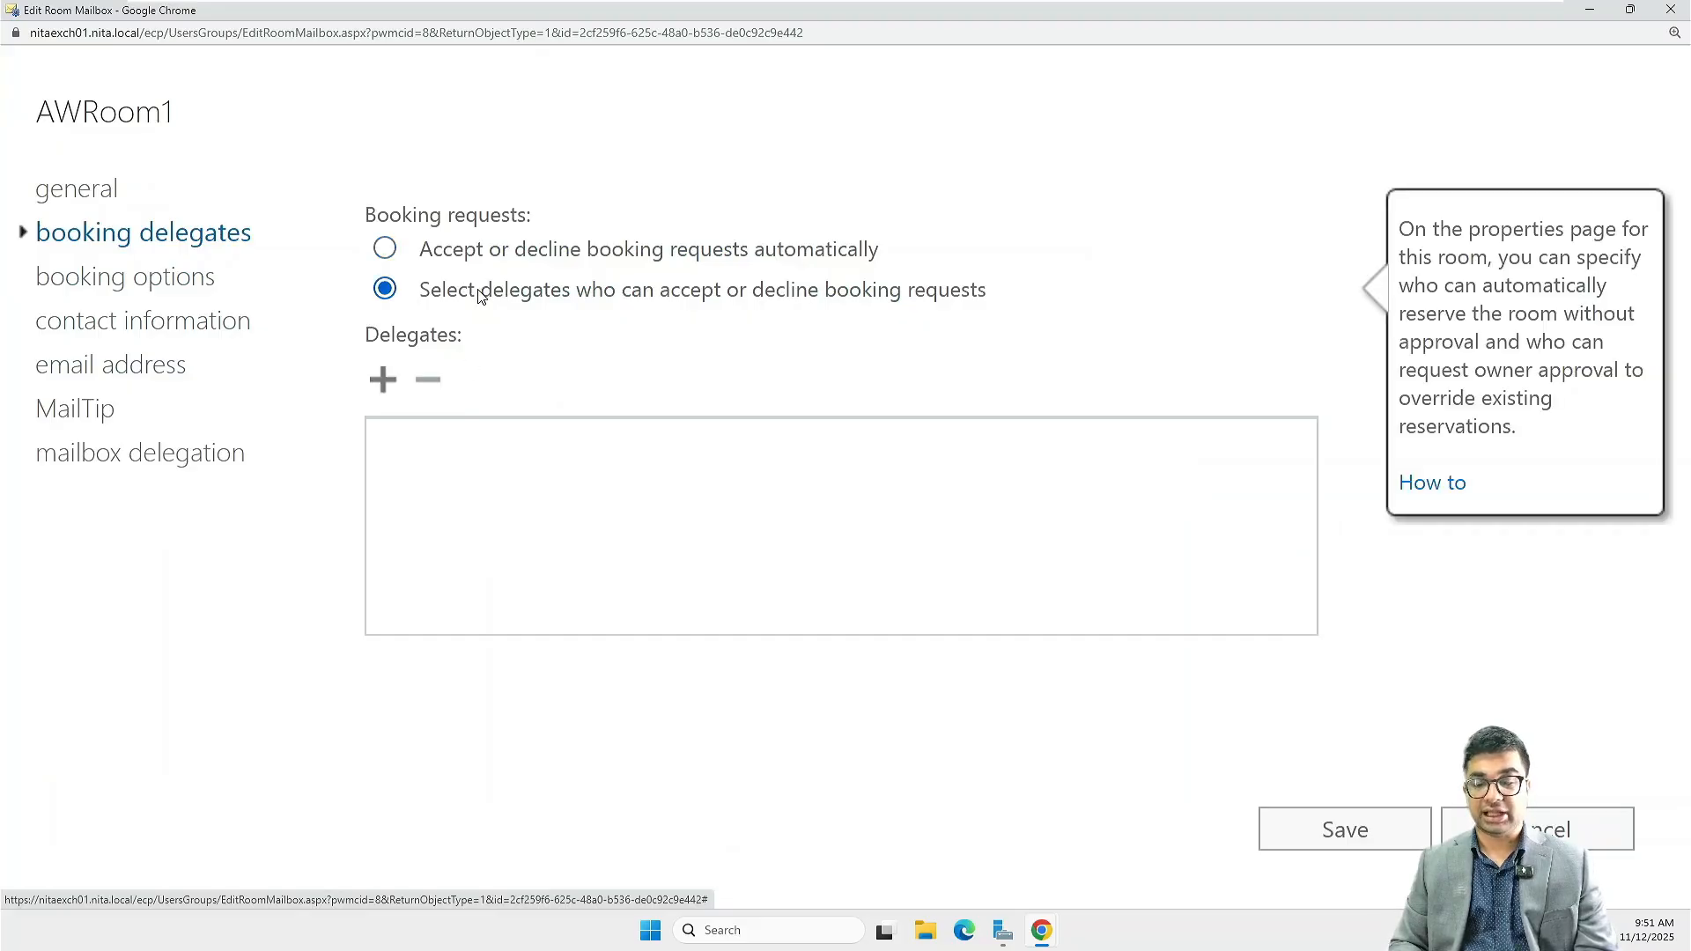
- Add Clint Eastwood as AWRoom1's booking delegate and save the mailbox changes
click(382, 380)
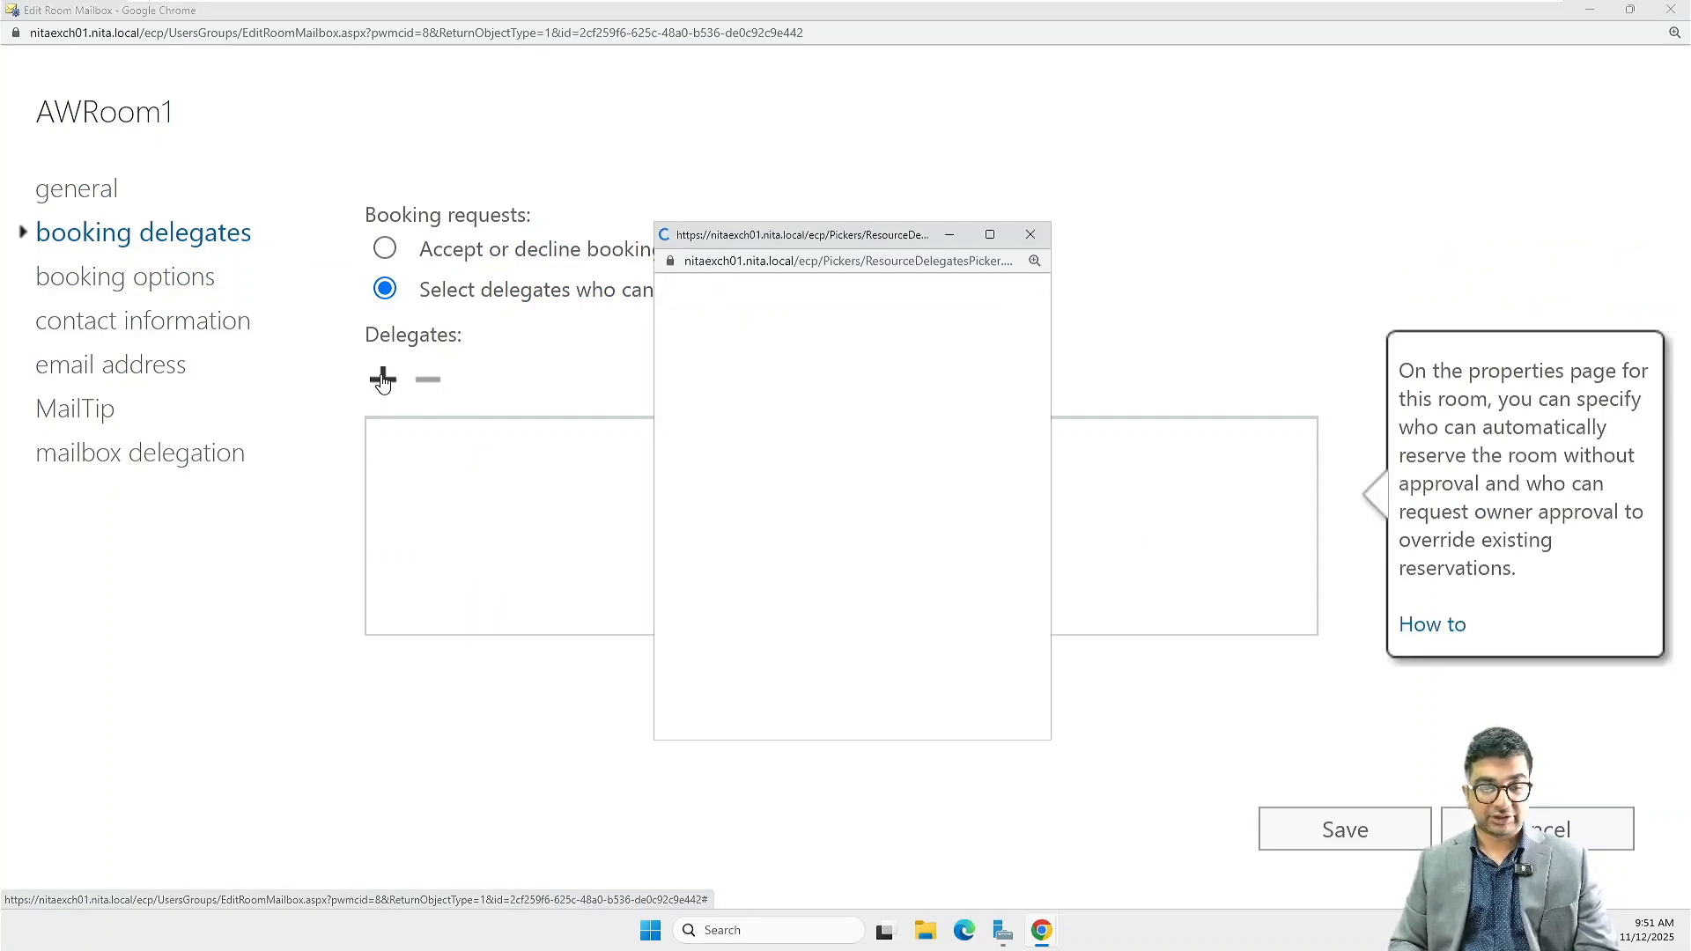
click(992, 236)
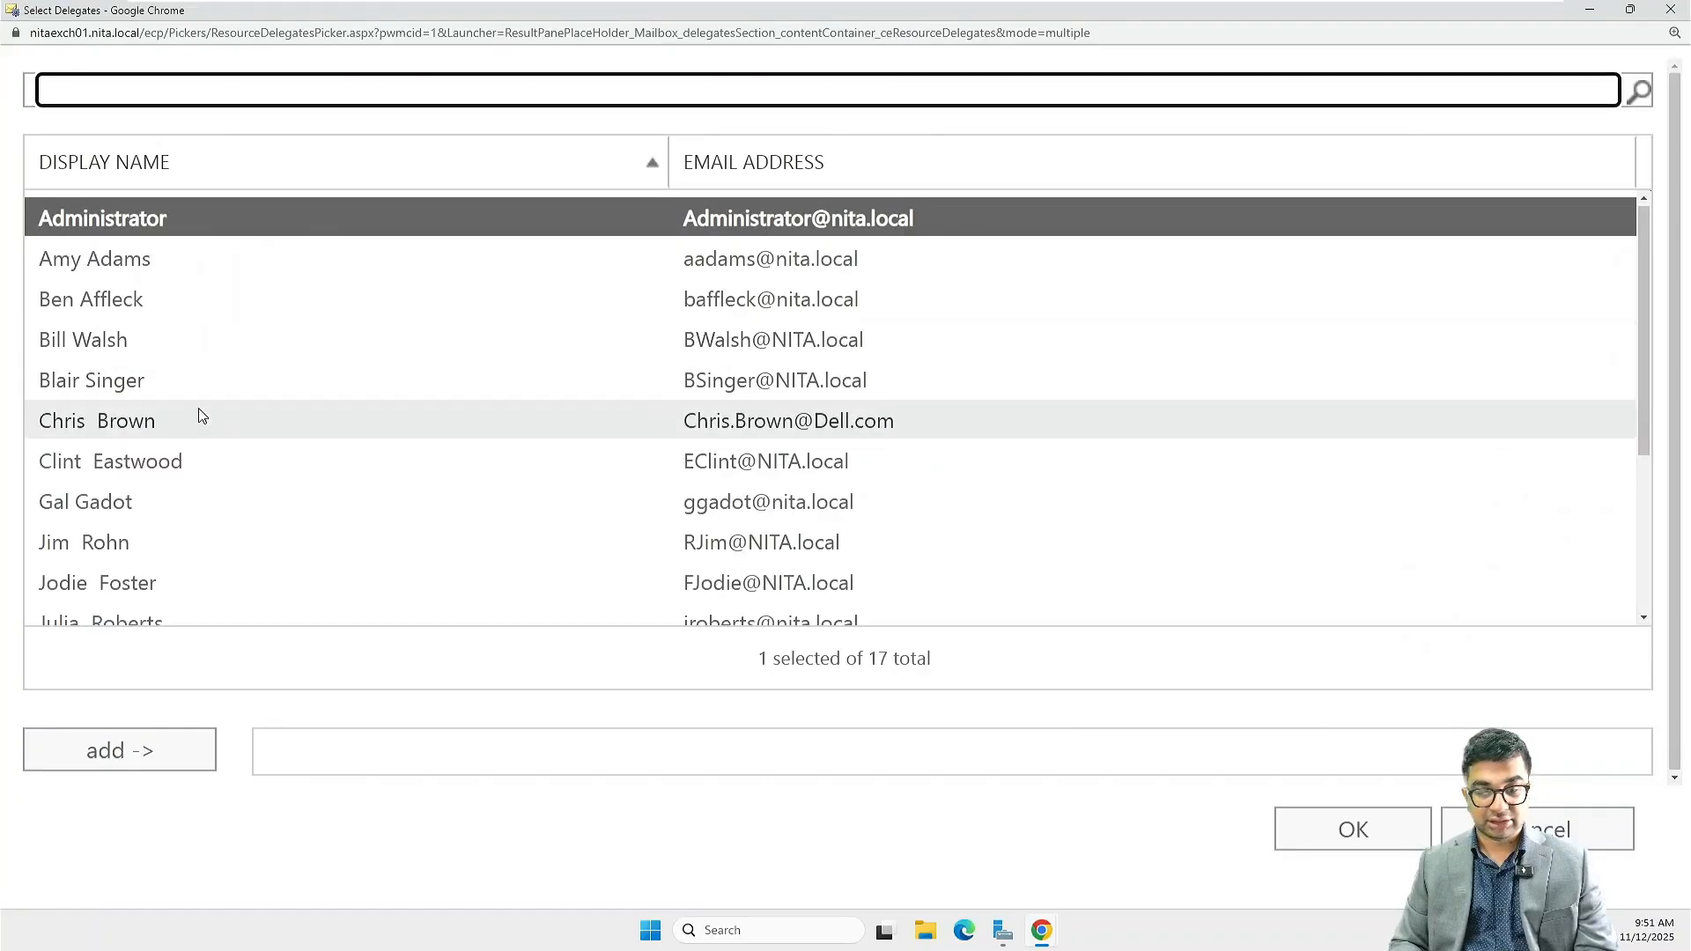
click(177, 462)
click(134, 751)
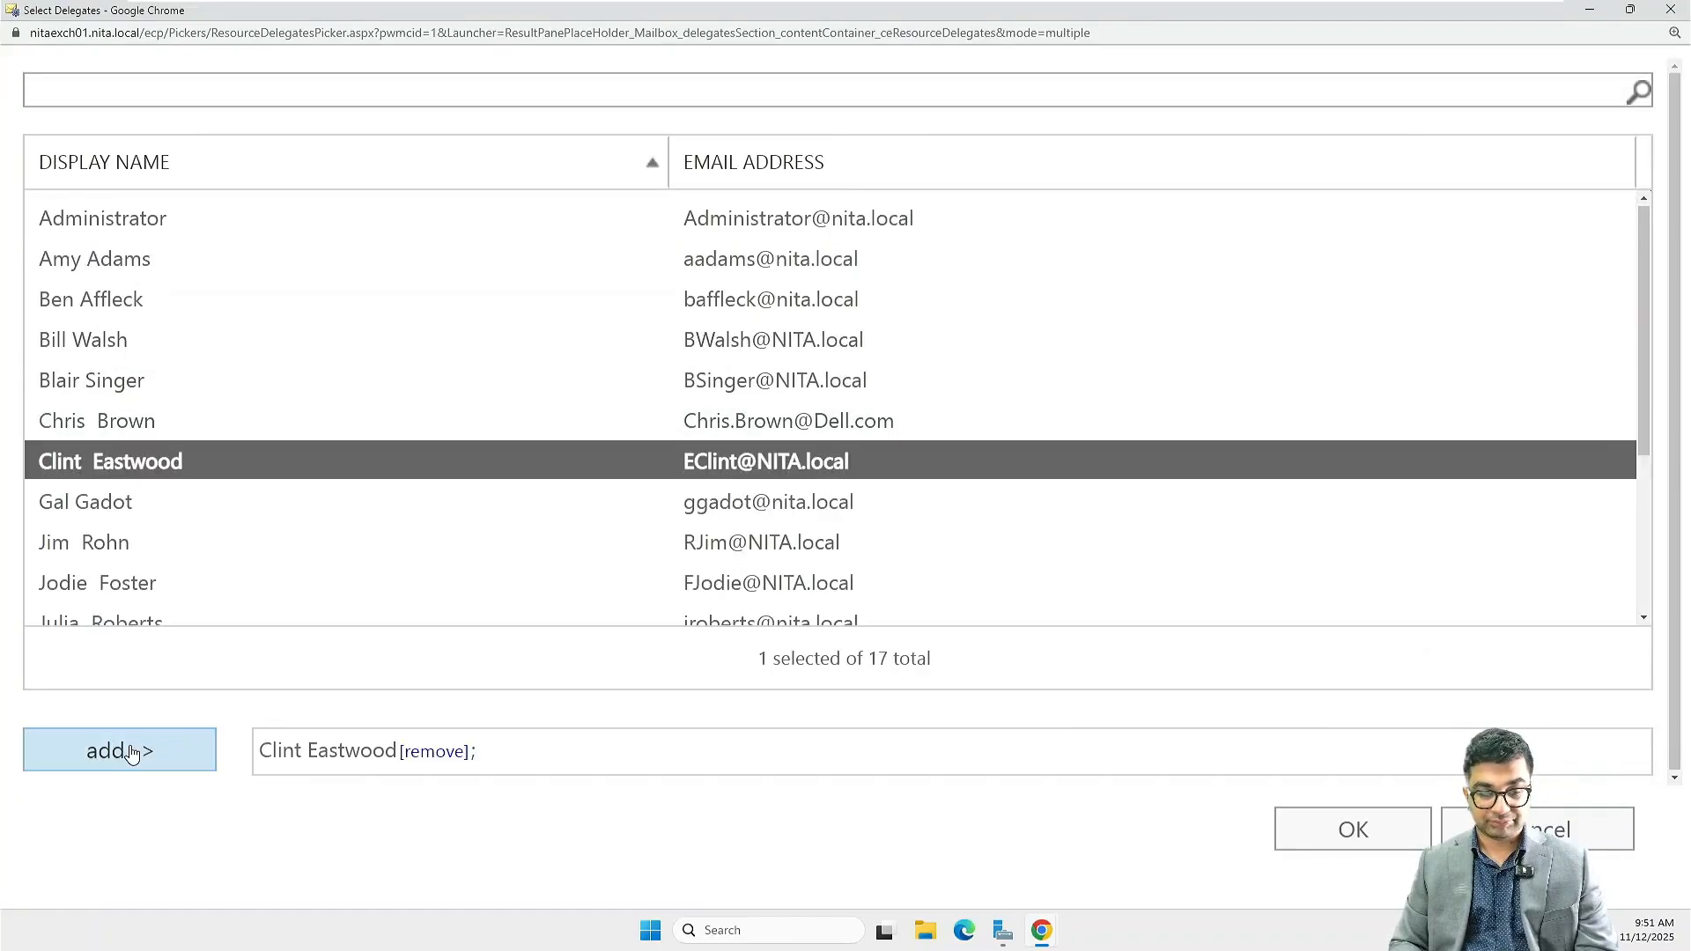
click(1357, 832)
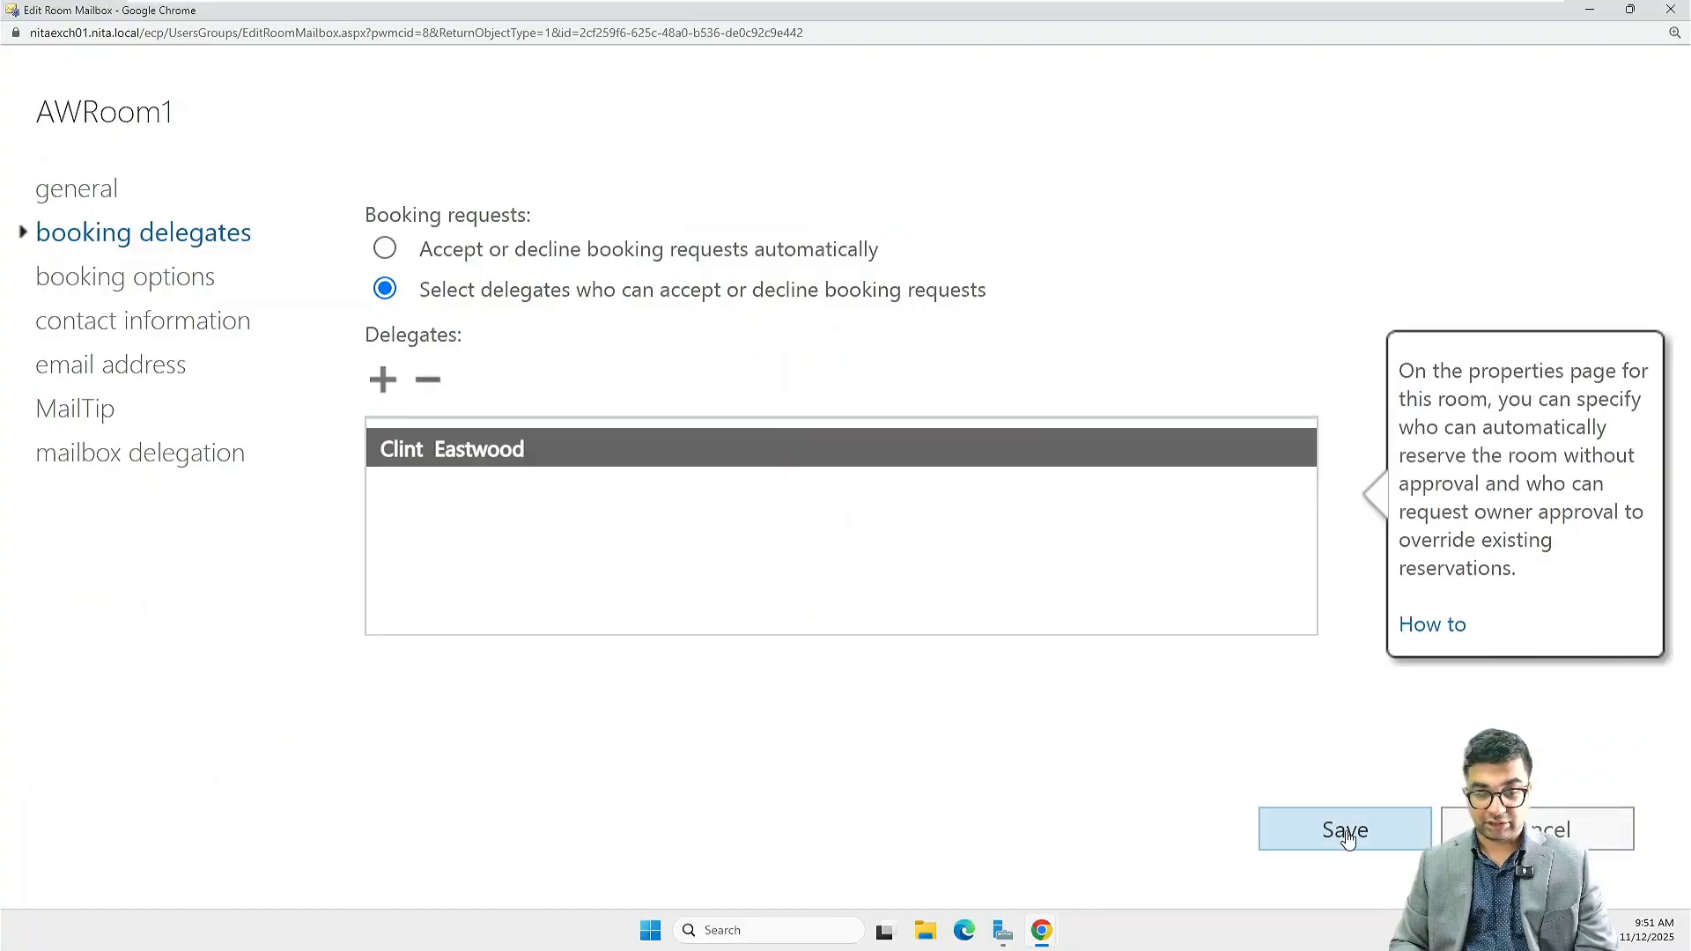
click(1345, 832)
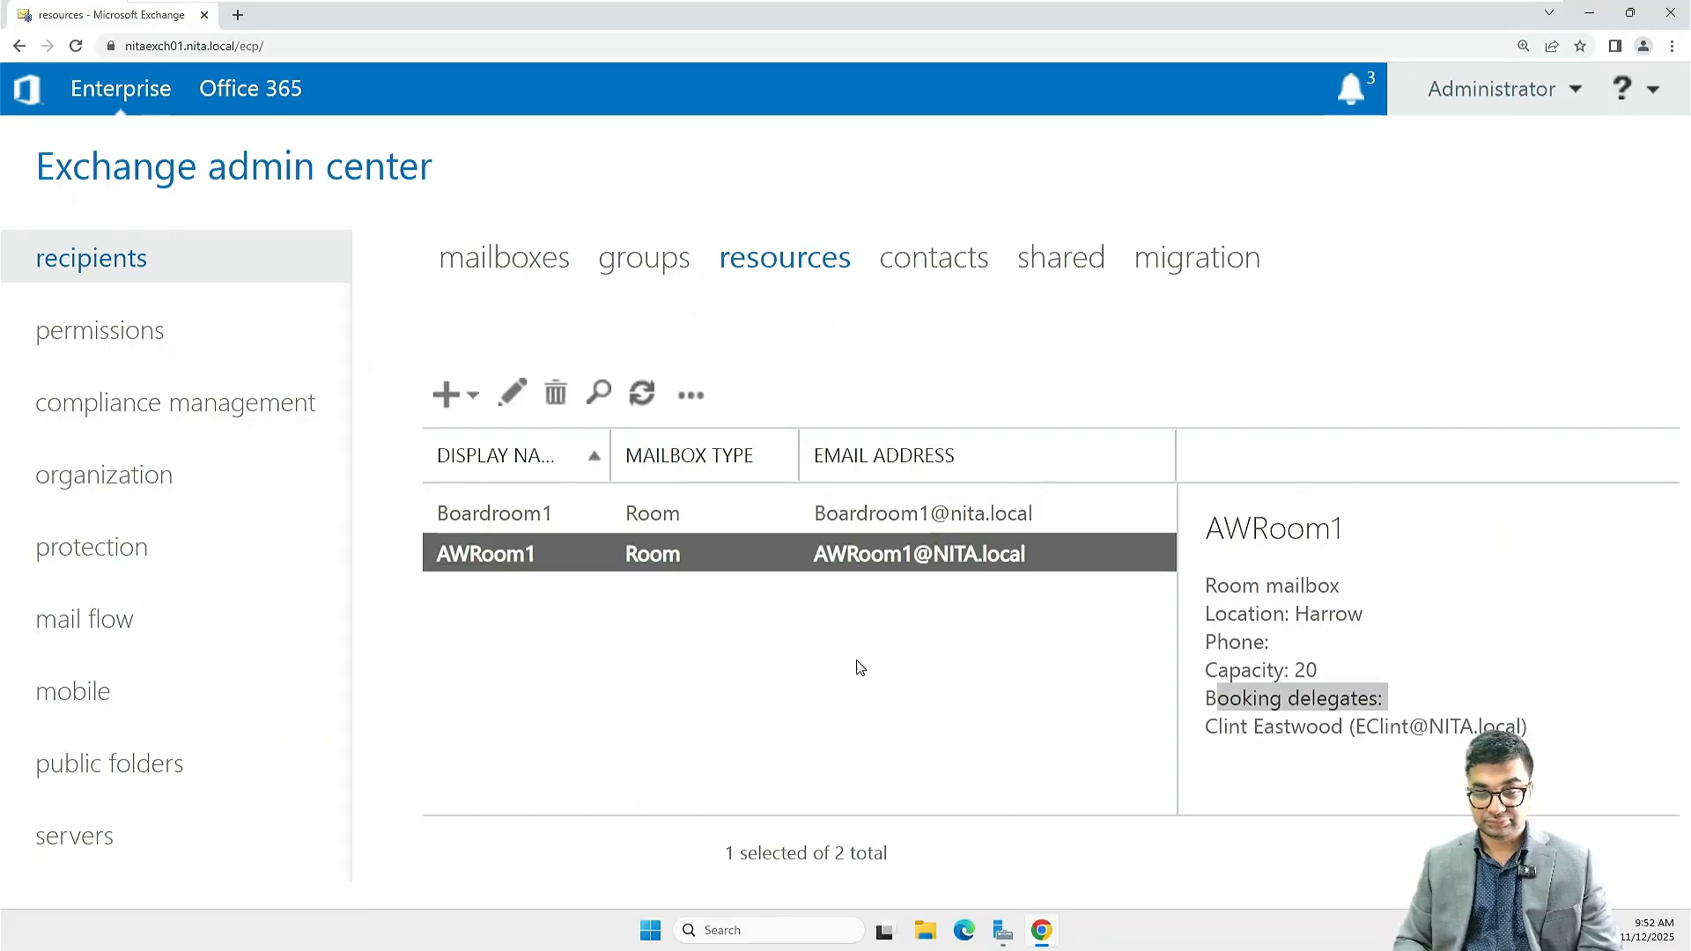
- Switch to Exchange Management Shell, maximize its window, and enlarge the text
click(651, 931)
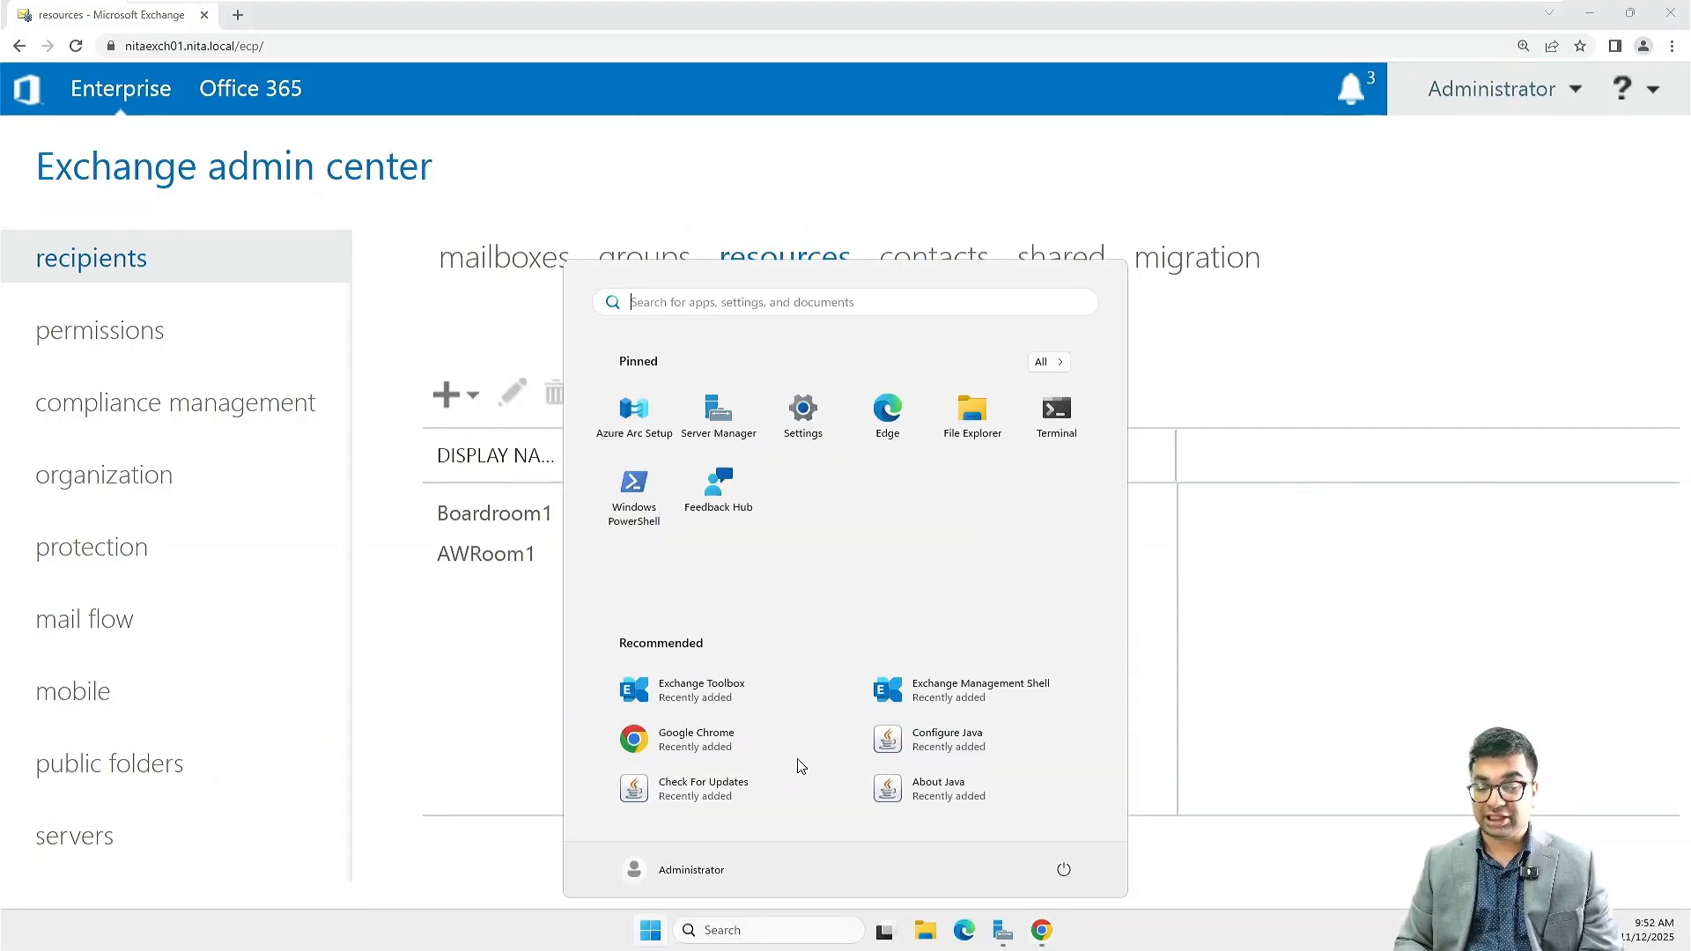
click(929, 707)
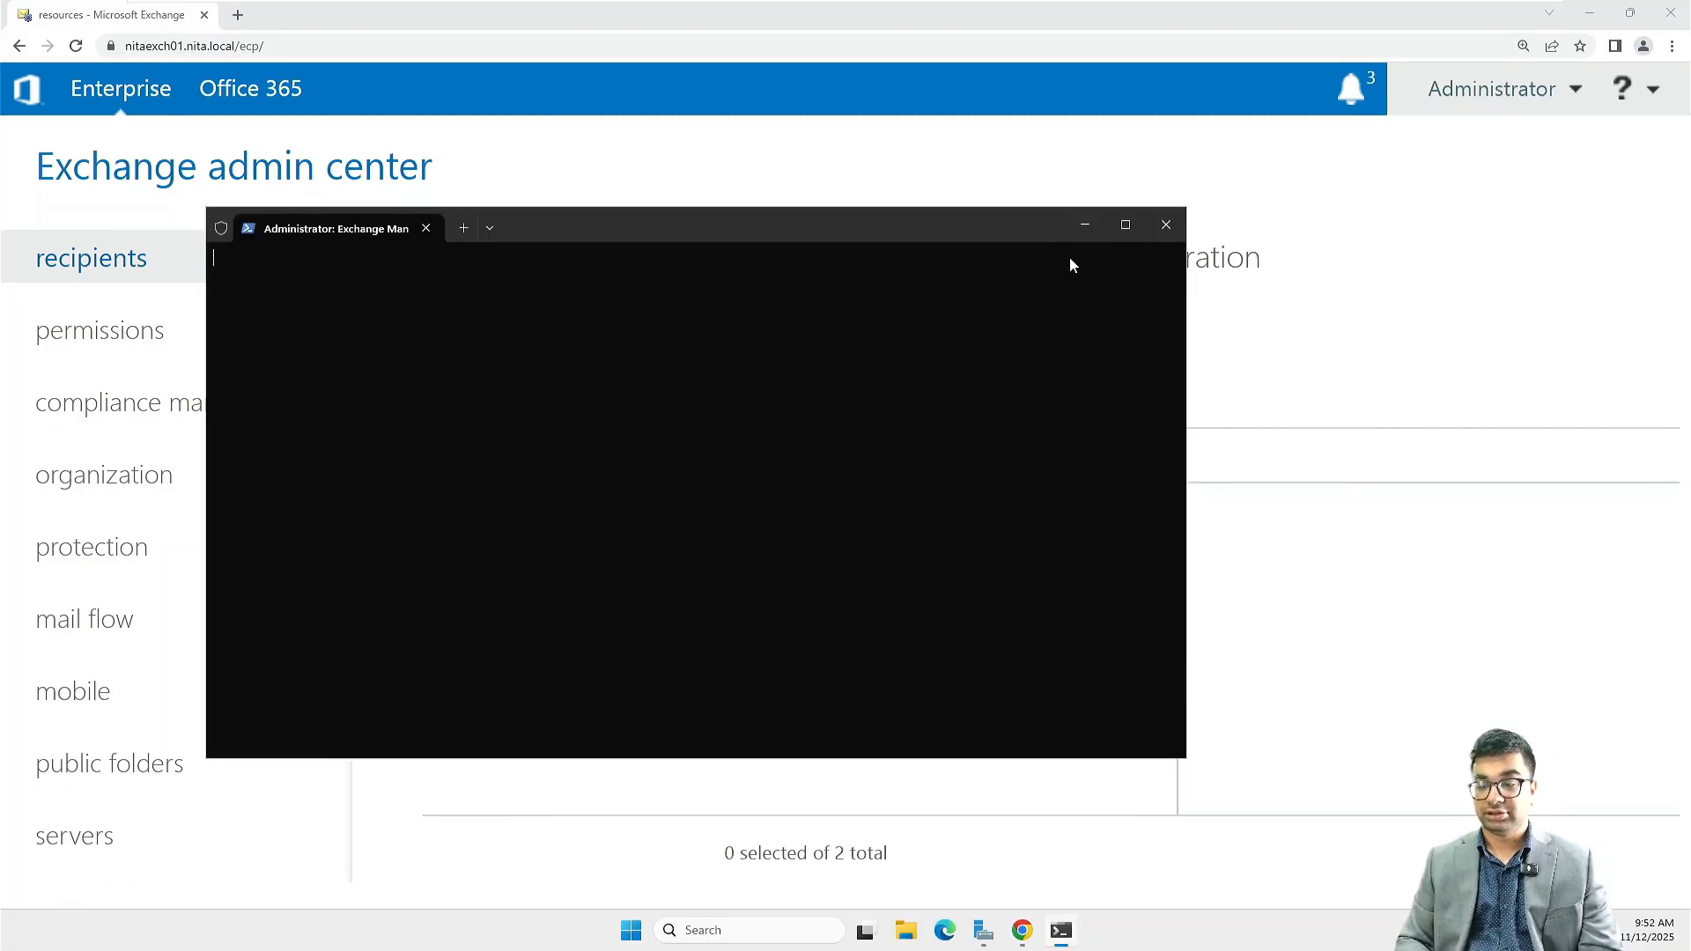
click(1590, 12)
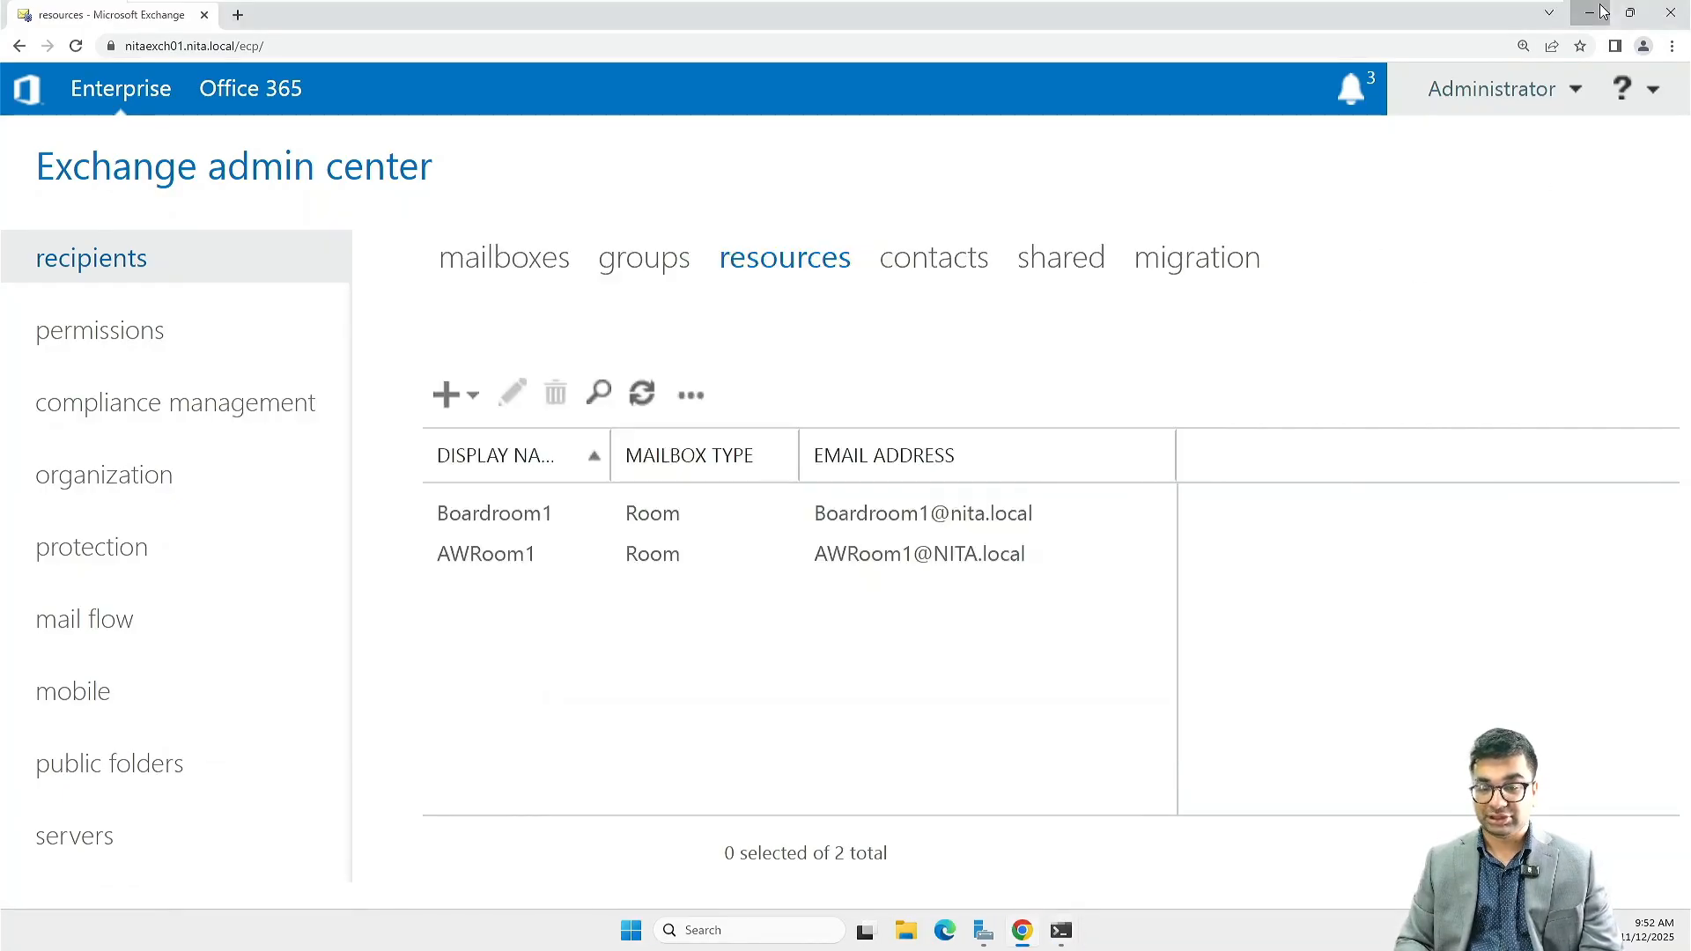
click(1127, 226)
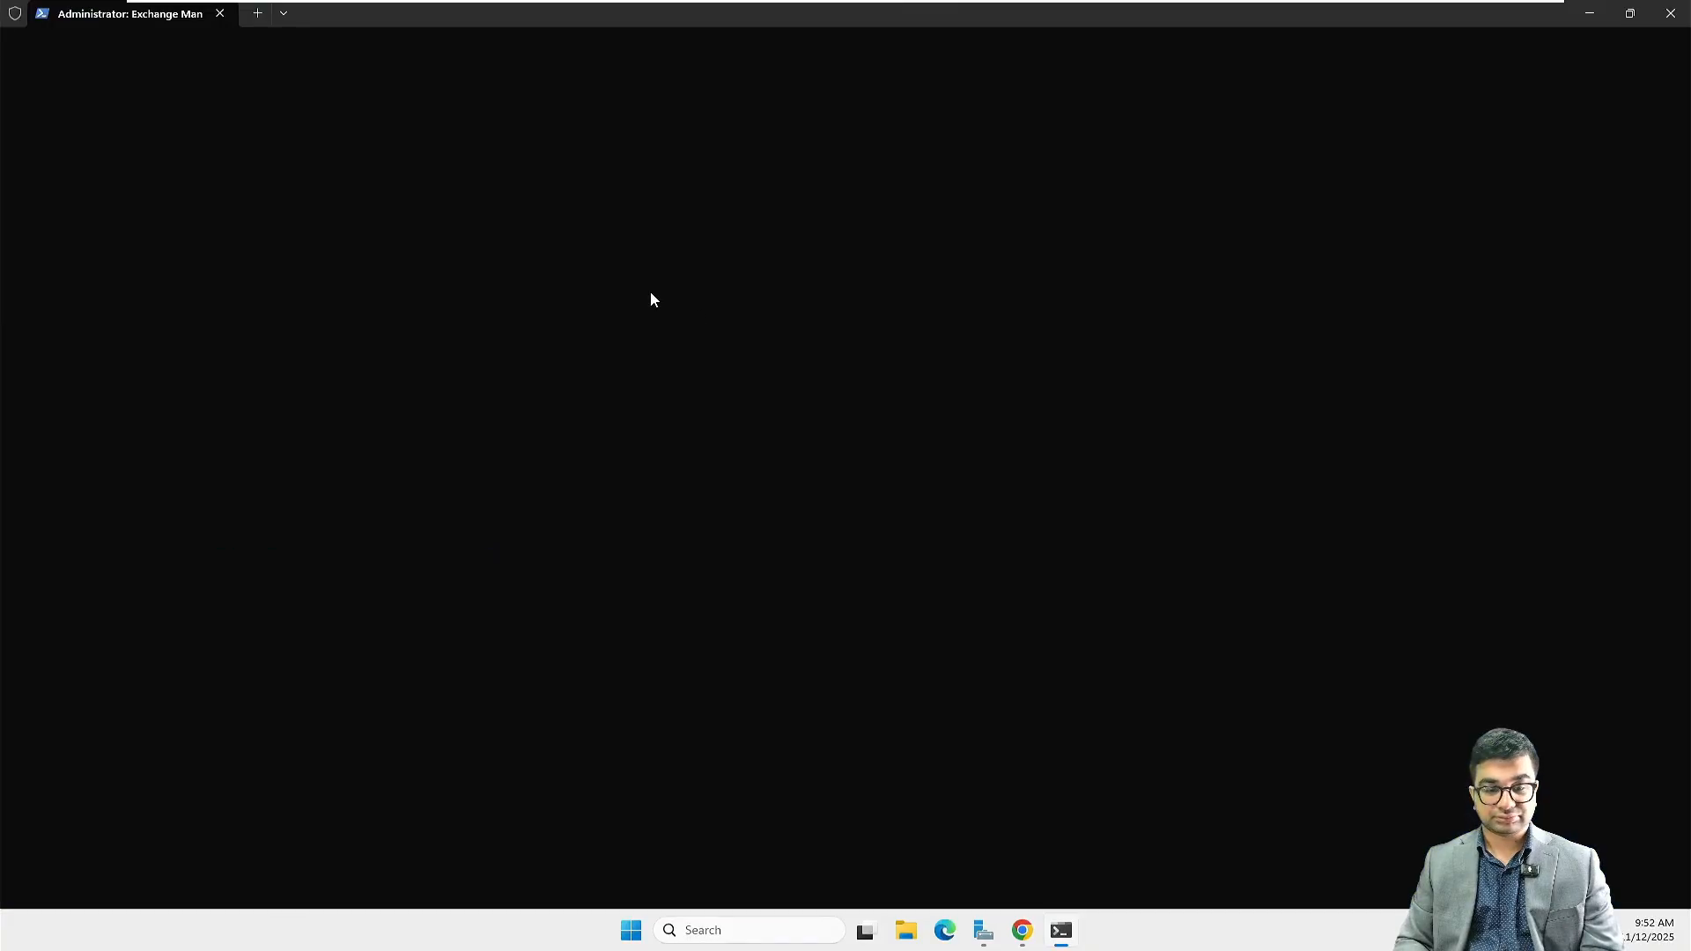
scroll(490, 324, up, 2)
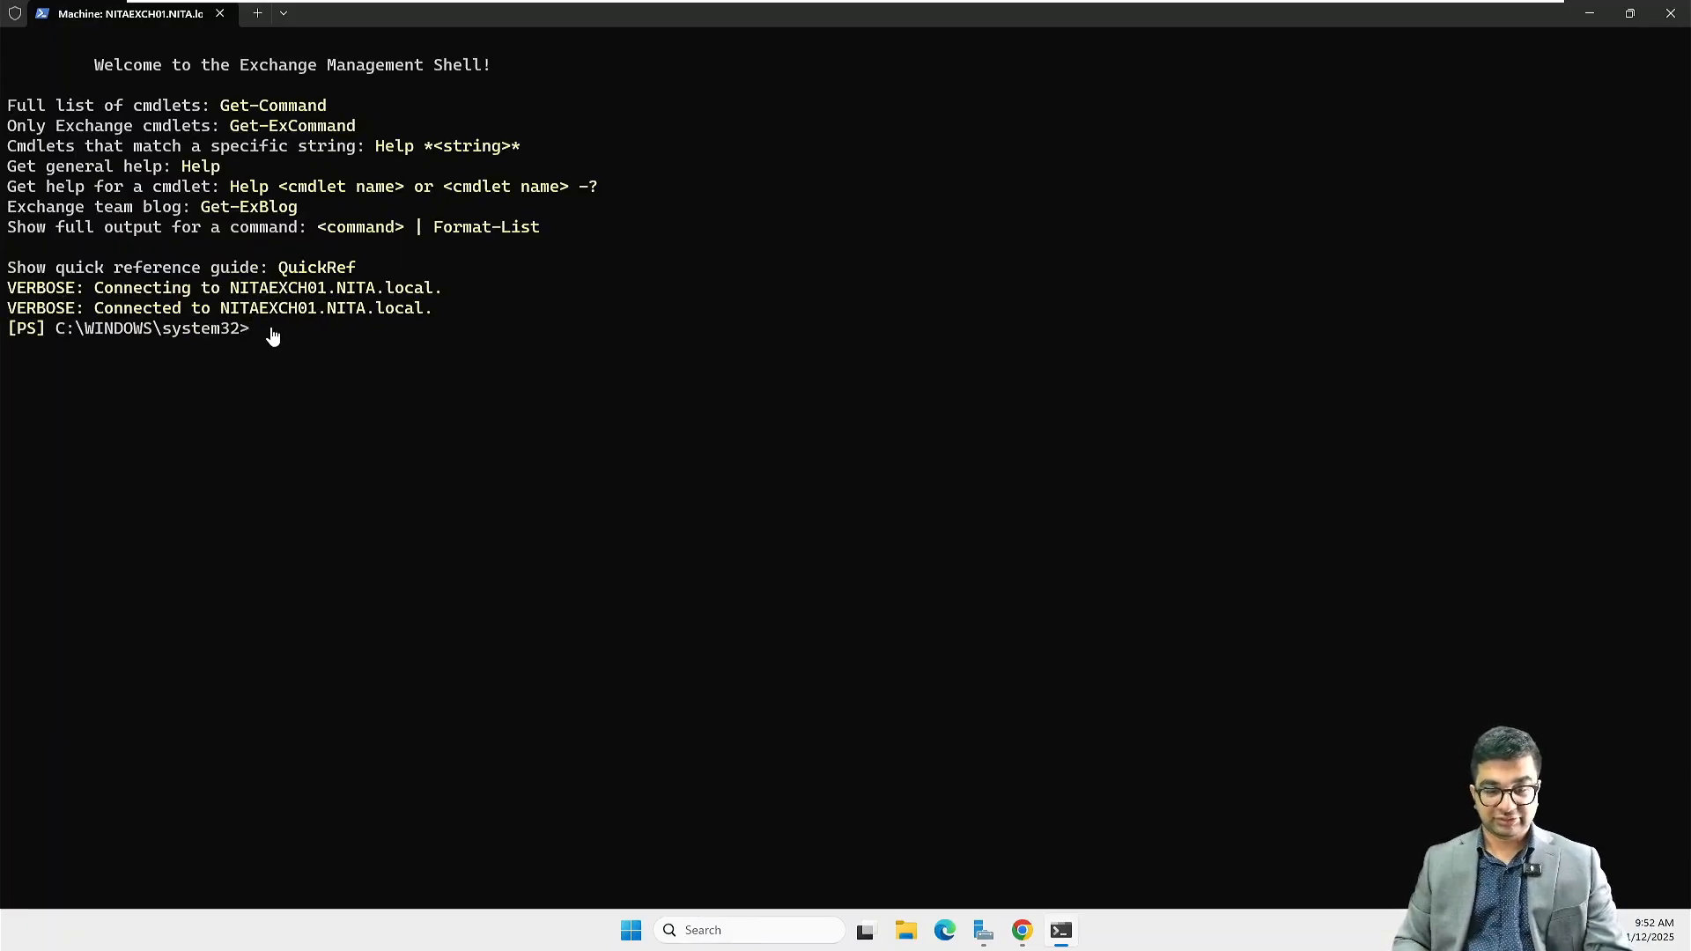
scroll(271, 328, up, 2)
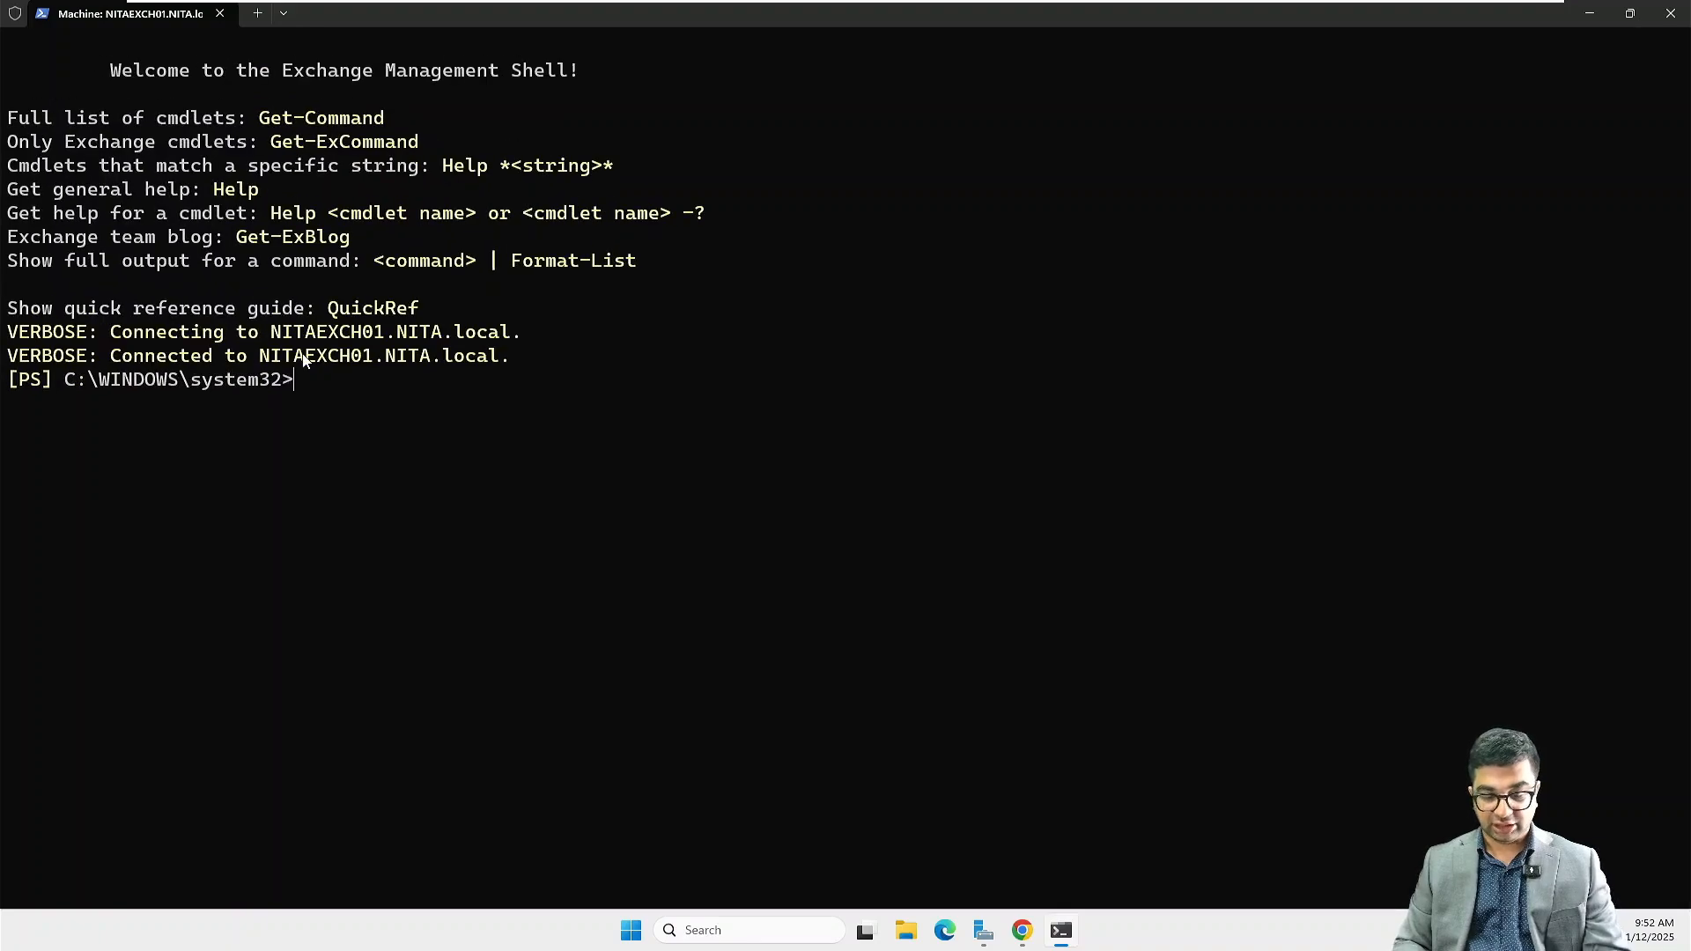
- Run Set-CalendarProcessing -Identity Boardroom1 -BookinPolicy IBMDistributionGroup, and switch back to Exchange admin center in Chrome
text(Set-CalendarProcessing -Identity Boardroom1 -BookinPolicy IBMDistributionGroup)
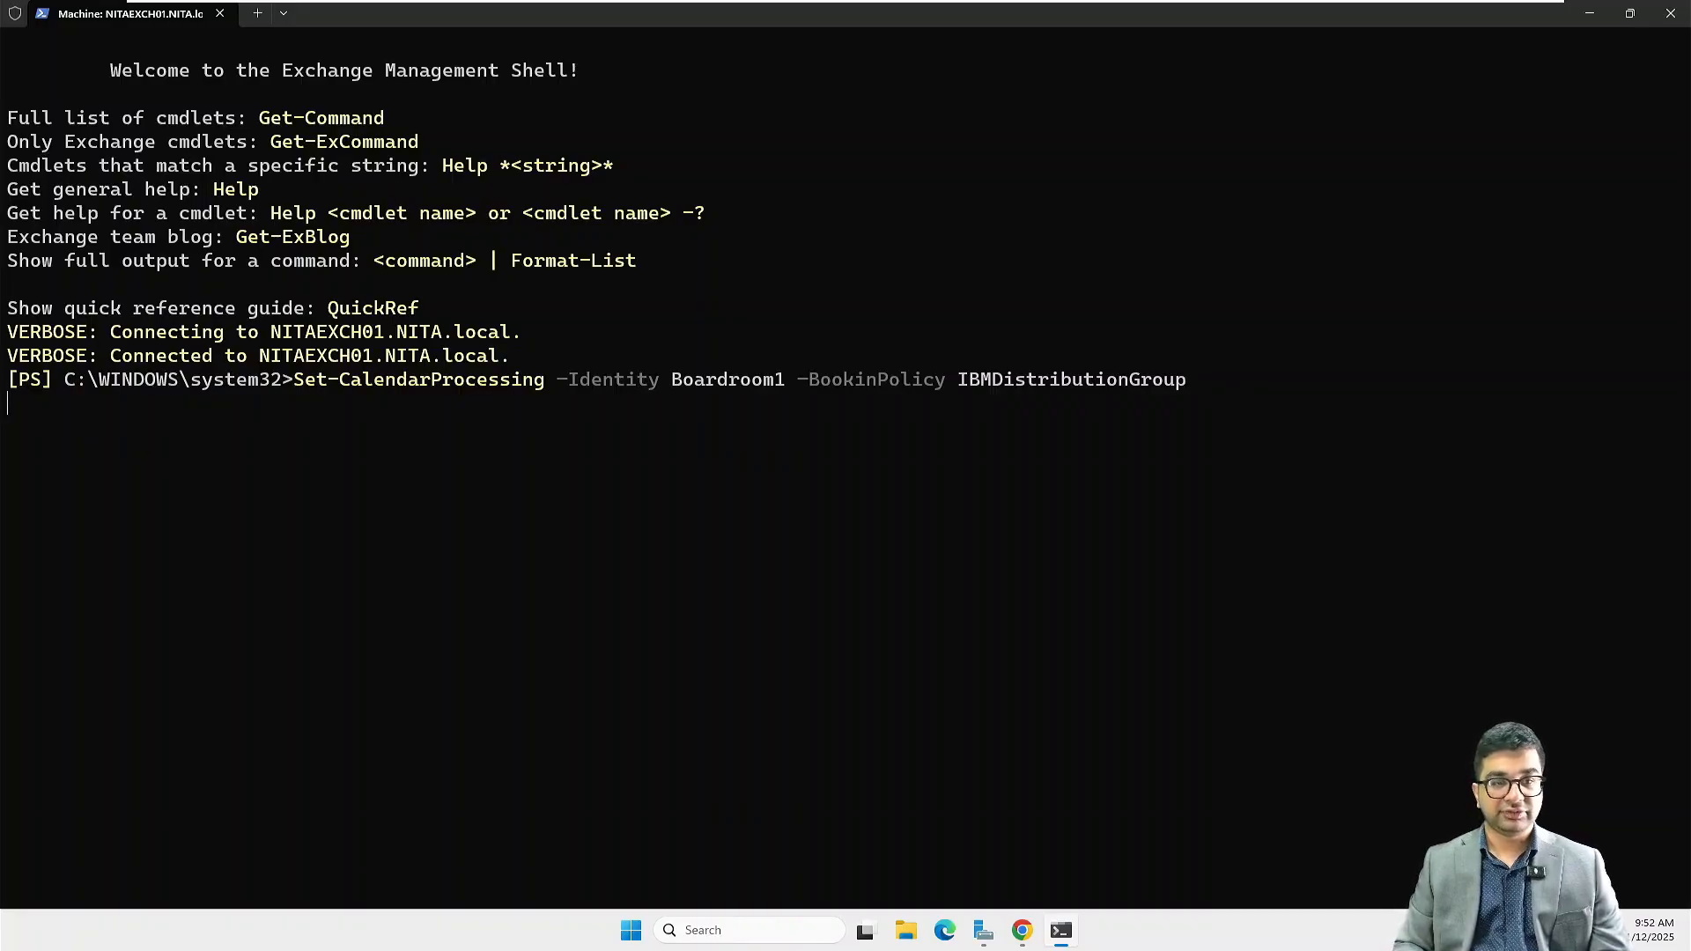
key(Return)
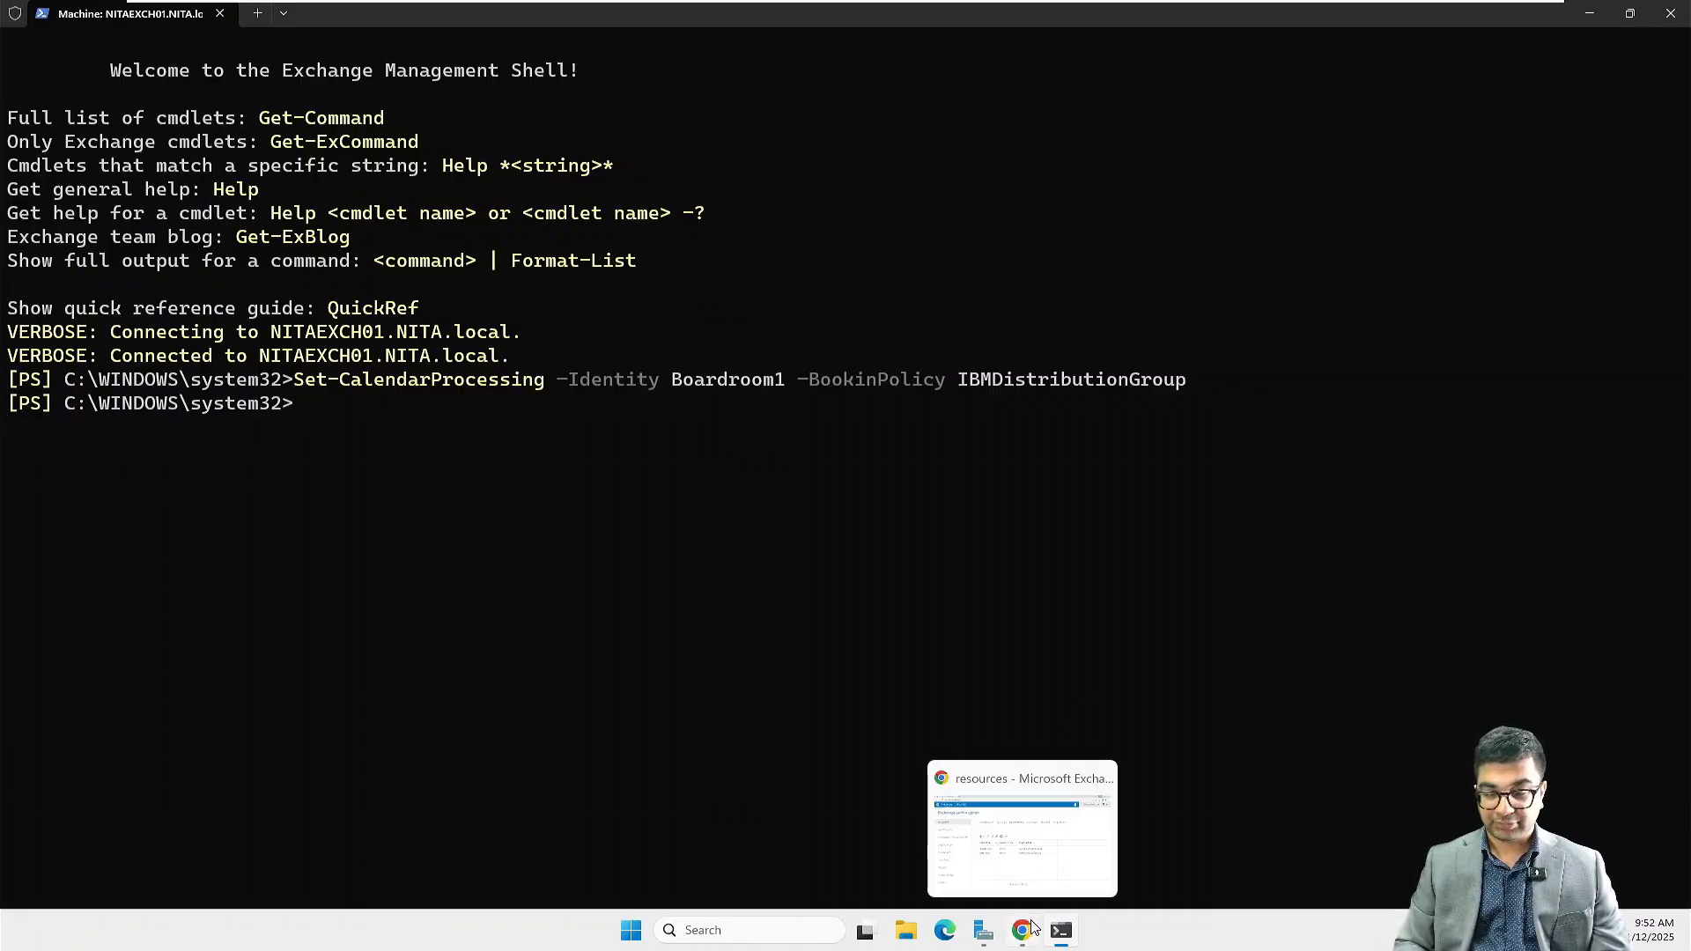
click(1021, 934)
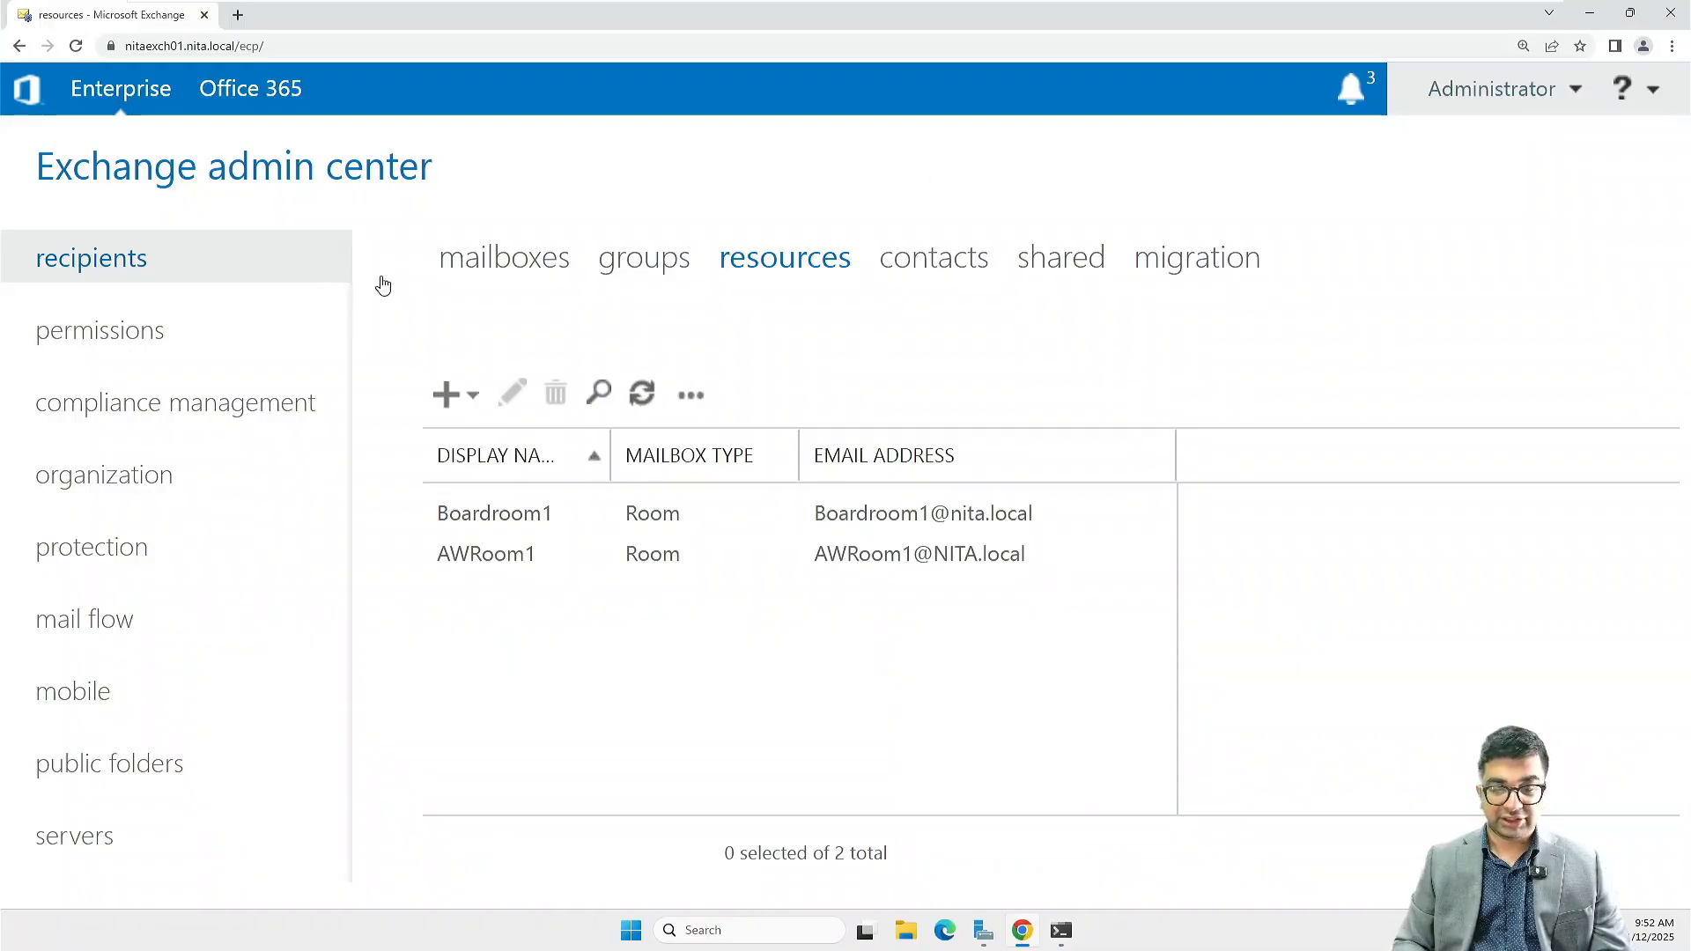
- Examine IBMDistributionGroup's general, membership, approval and delivery settings, close it unchanged, and recheck the booking policy command in Exchange Management Shell
click(648, 264)
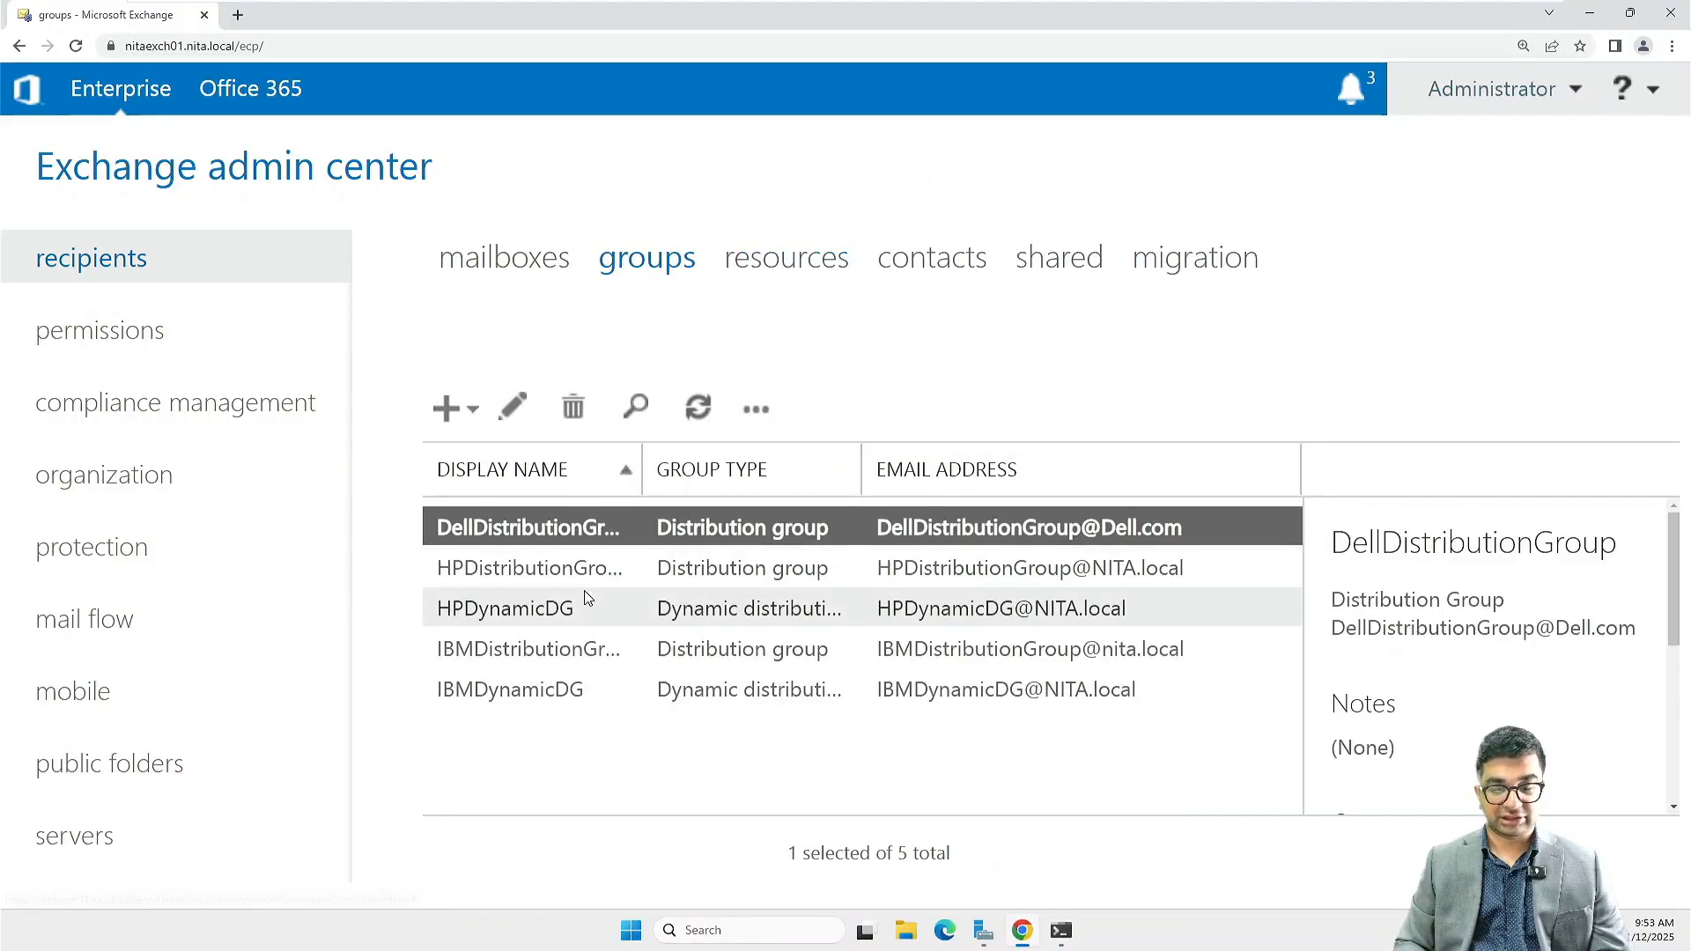
click(575, 652)
double_click(573, 650)
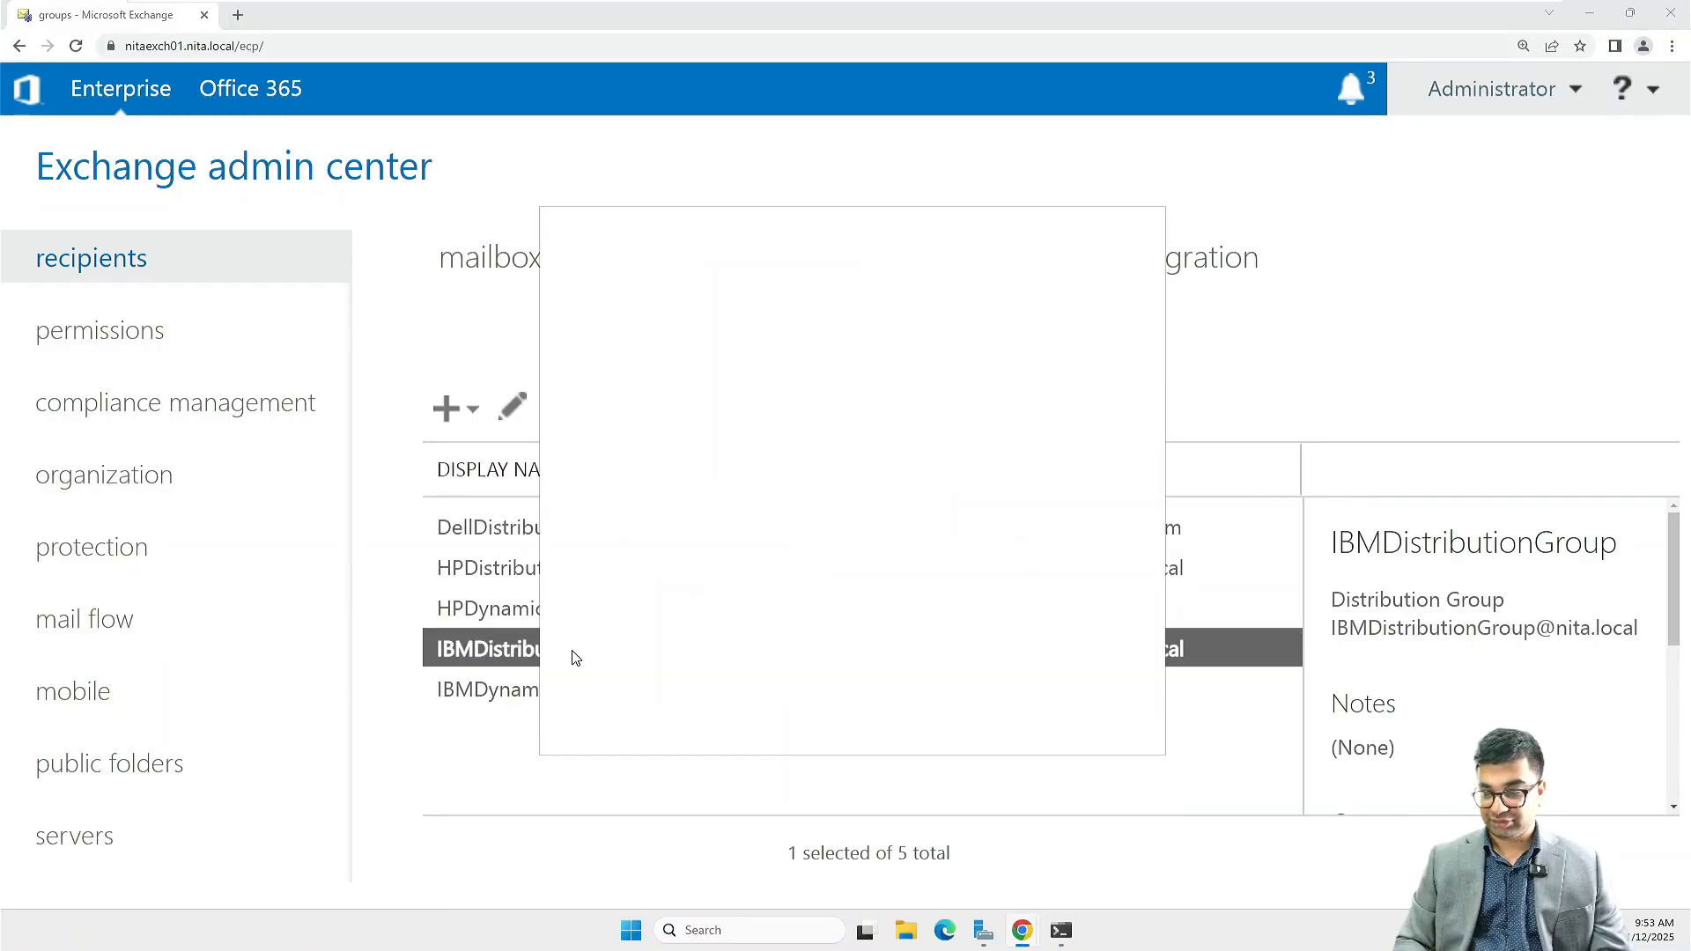
click(1106, 221)
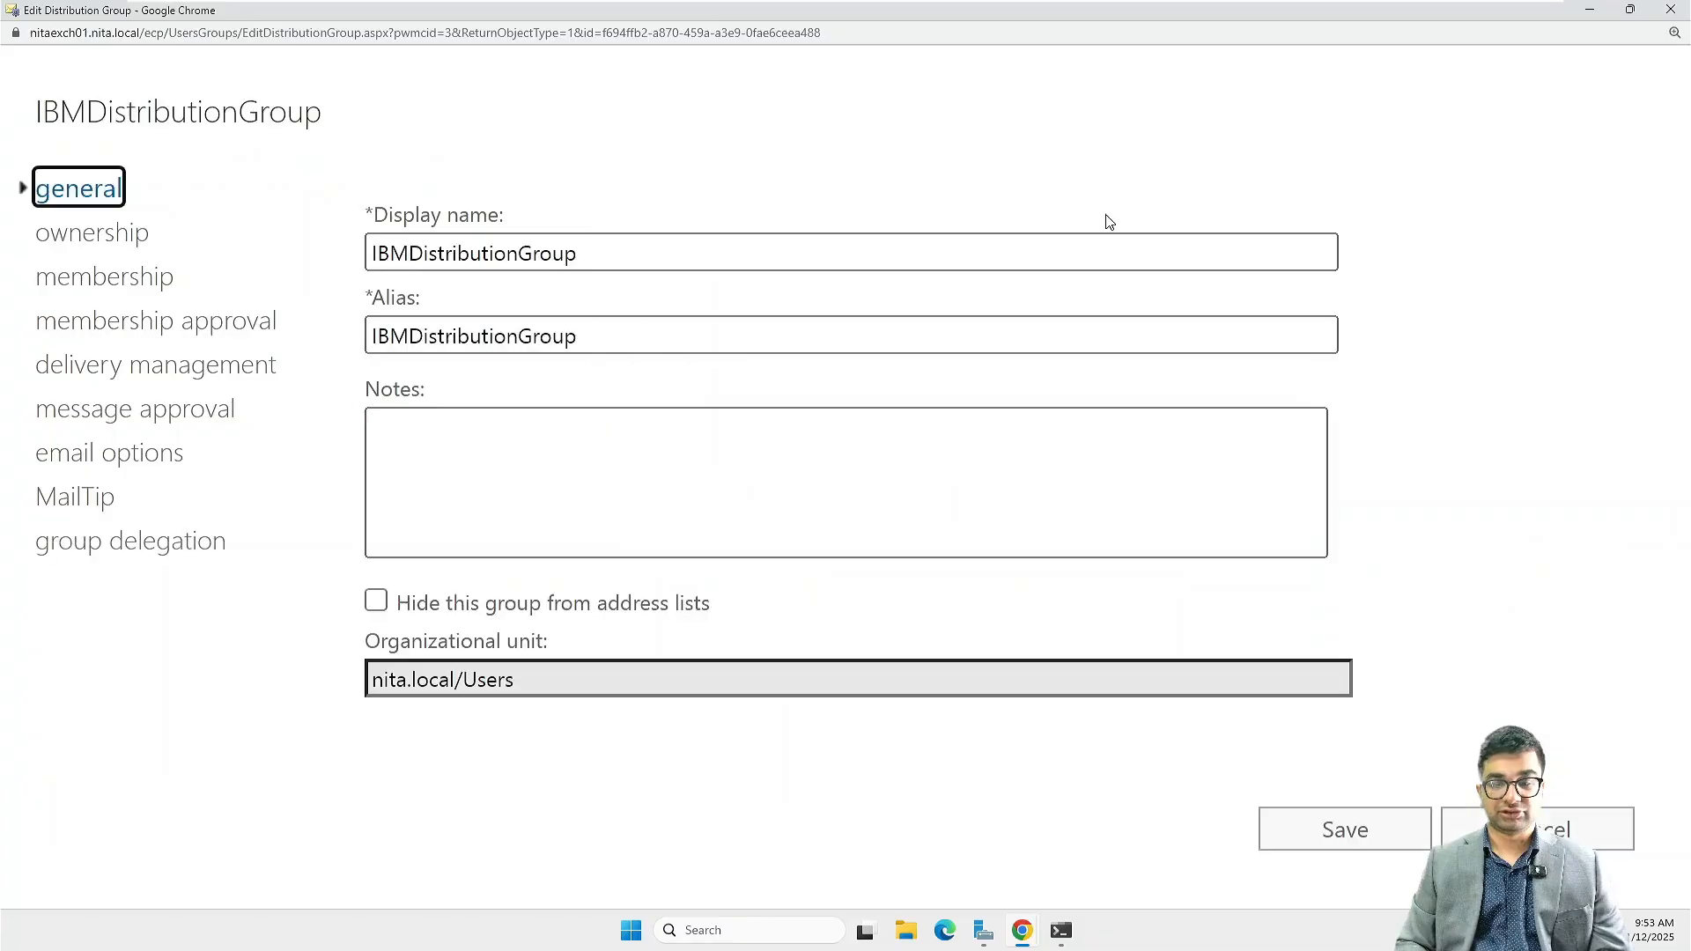
click(145, 282)
click(167, 318)
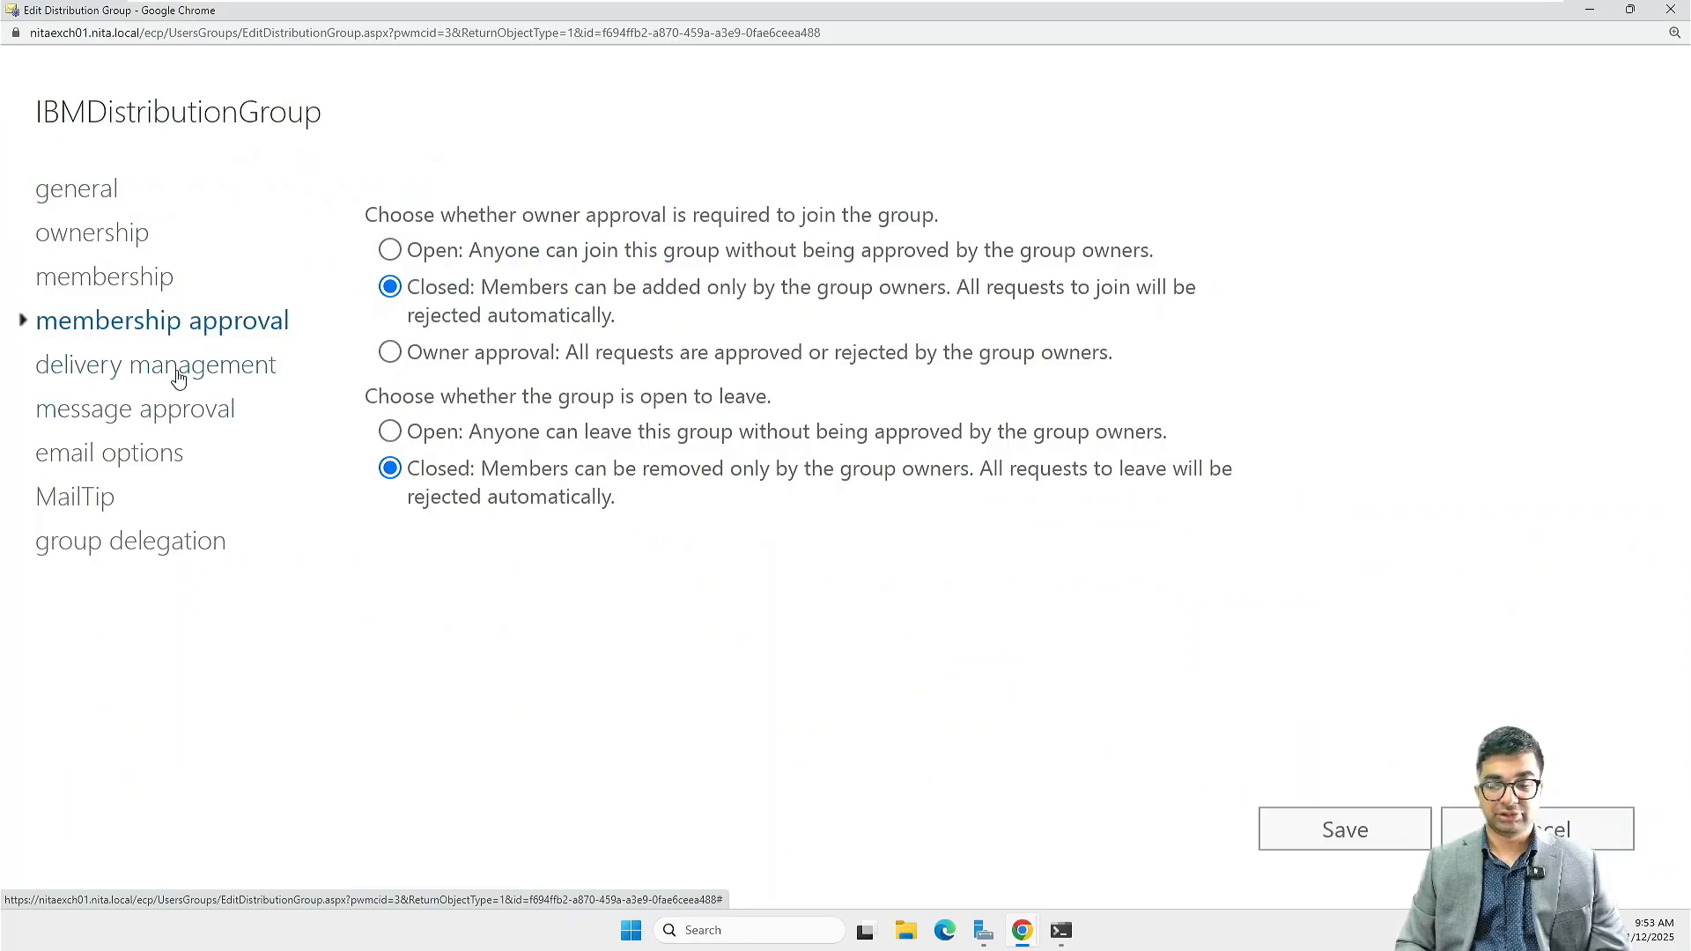
click(178, 377)
click(150, 420)
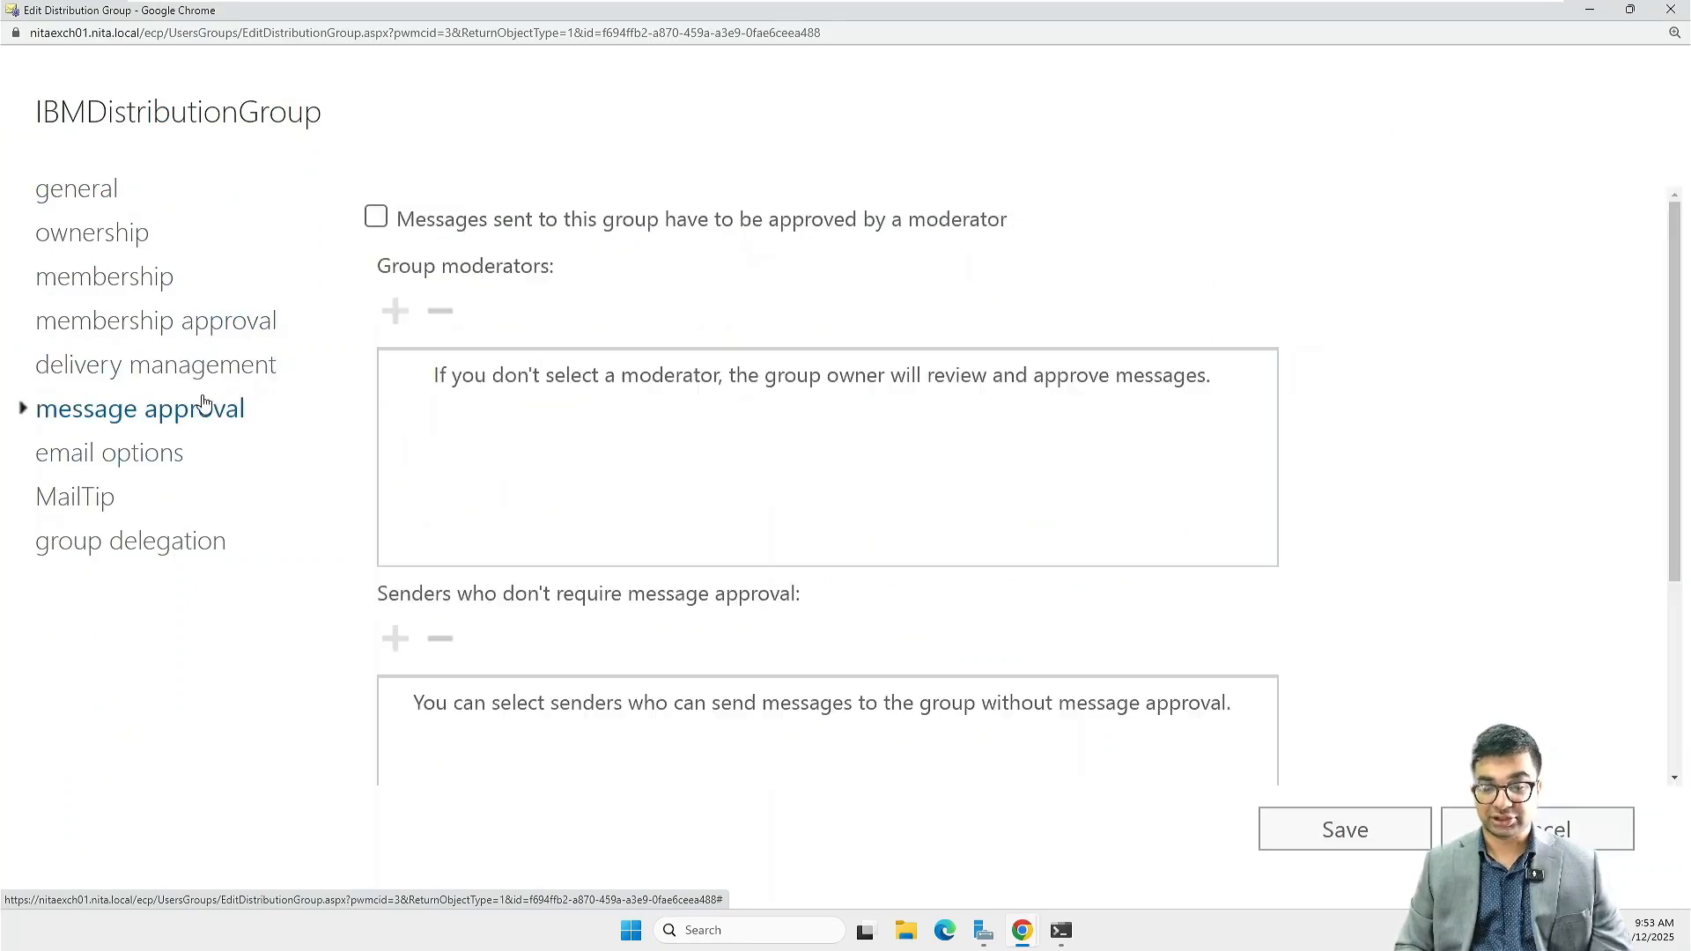
click(85, 192)
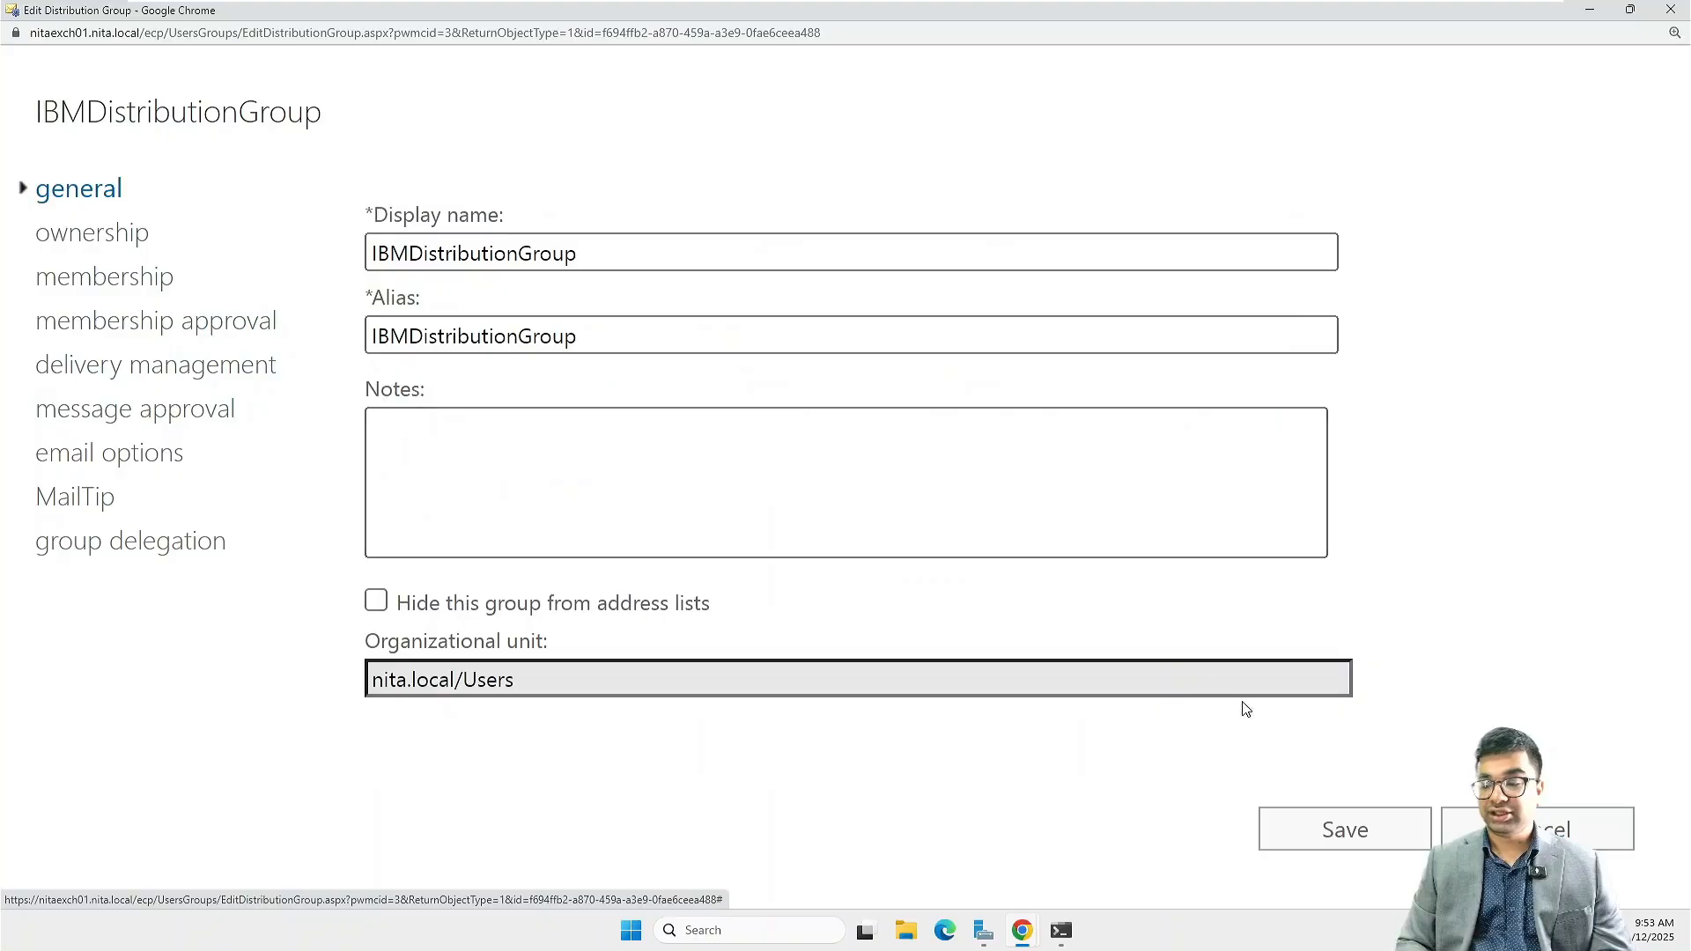
click(1572, 830)
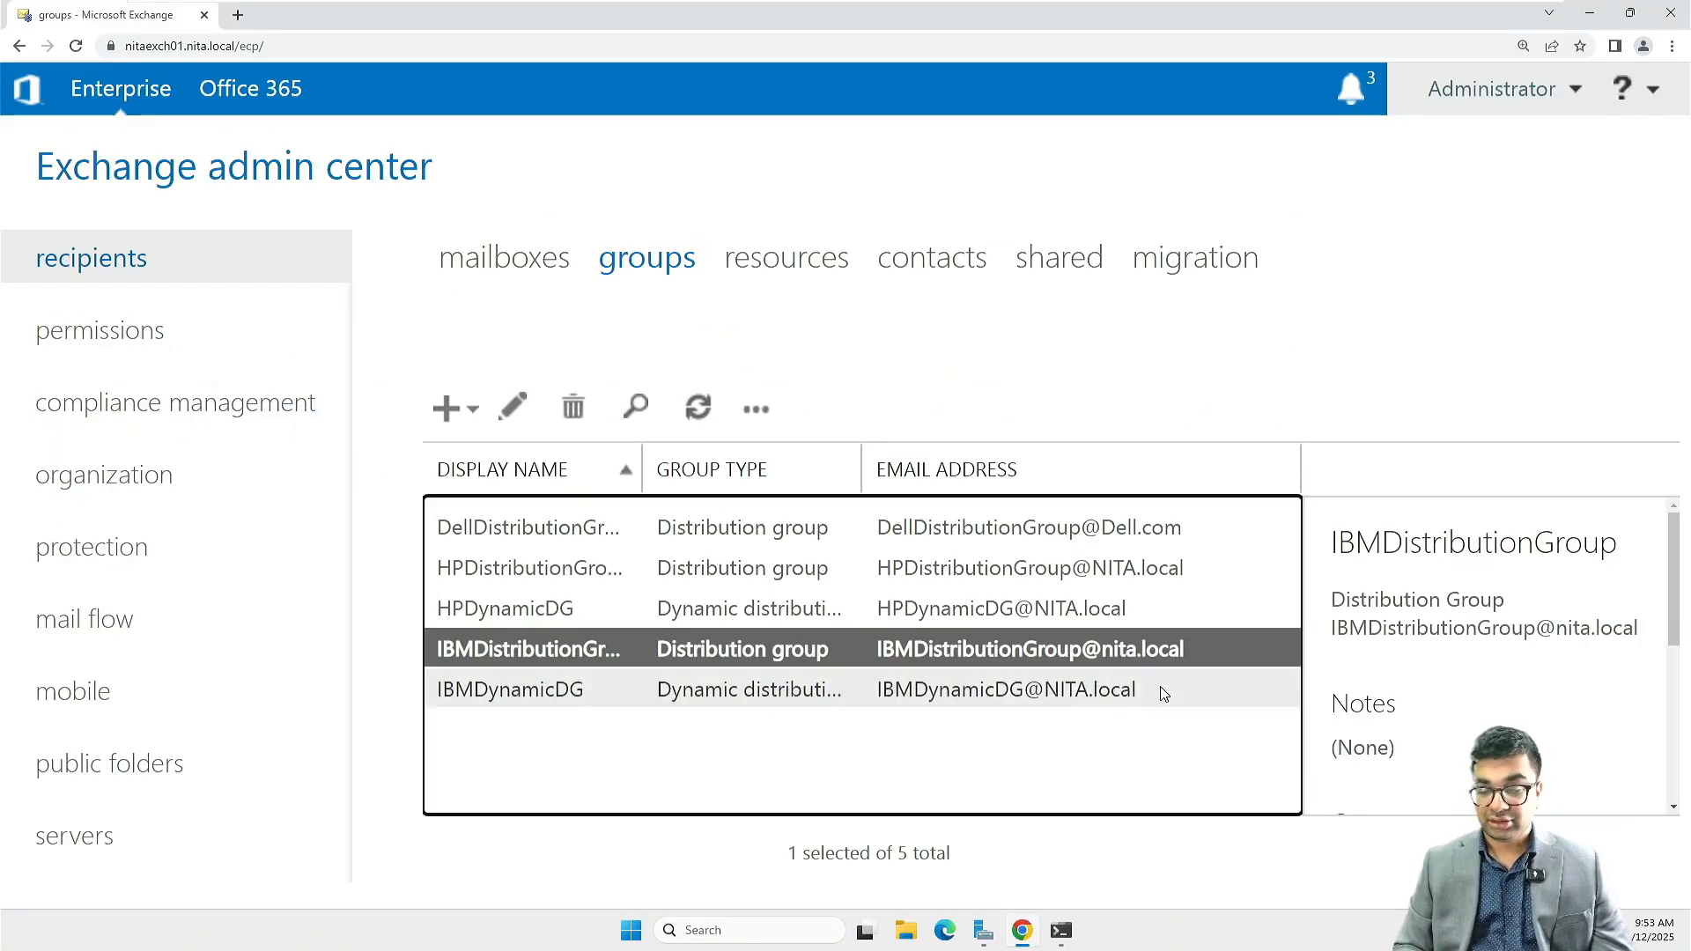
click(1589, 14)
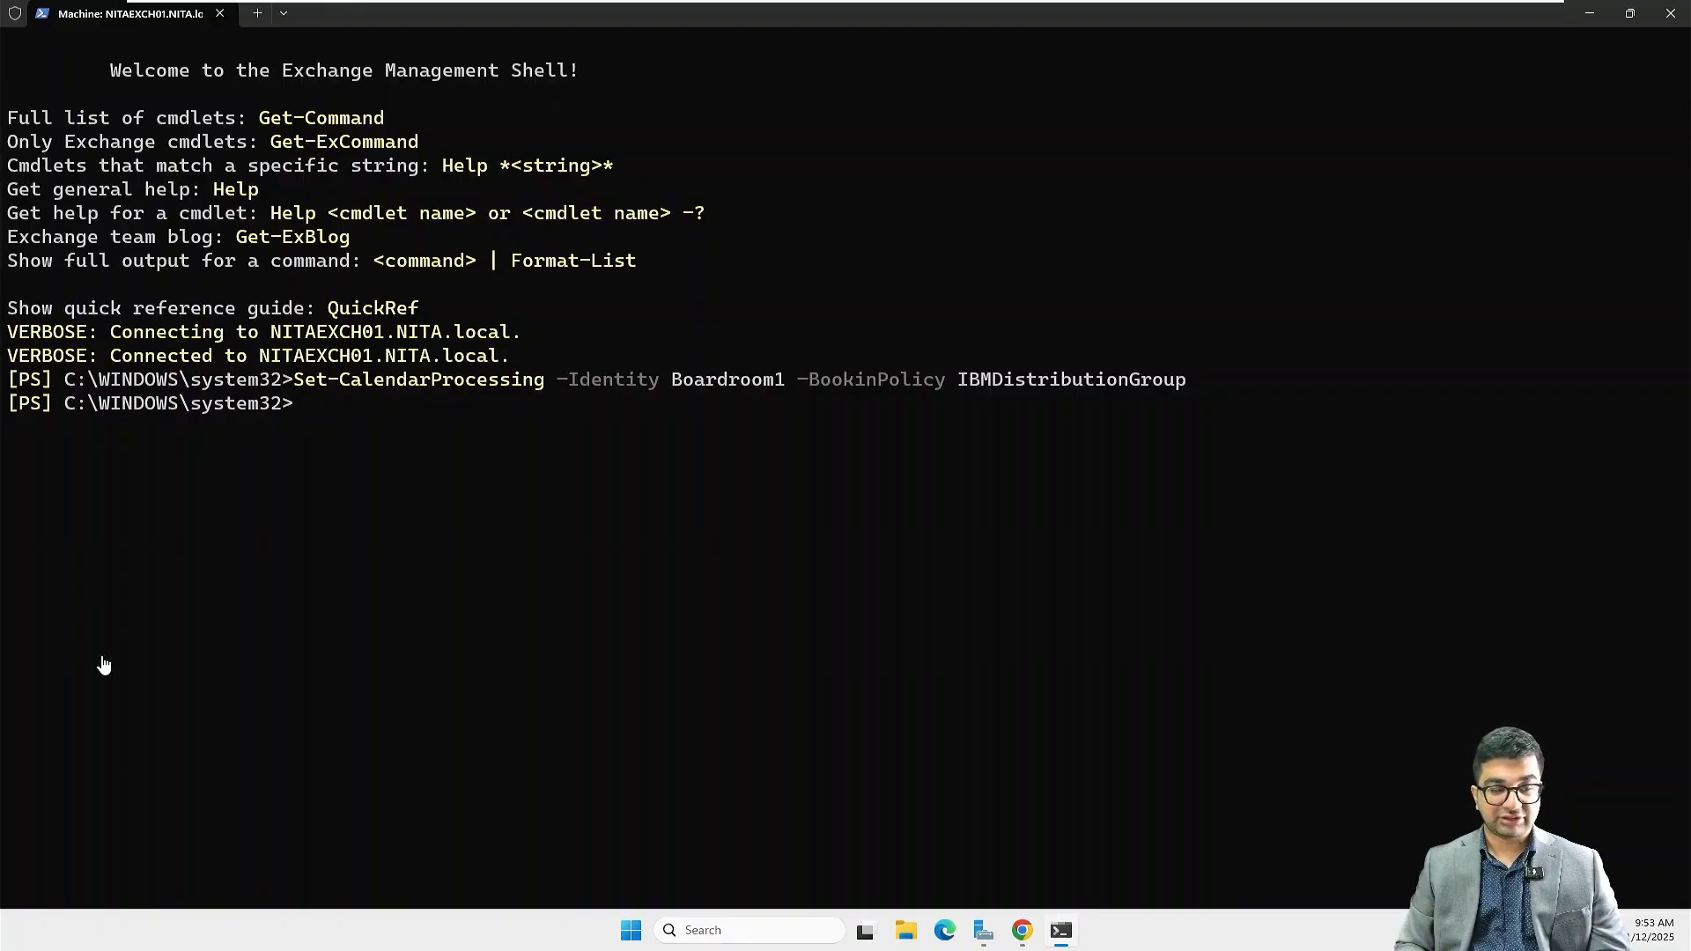
click(1030, 939)
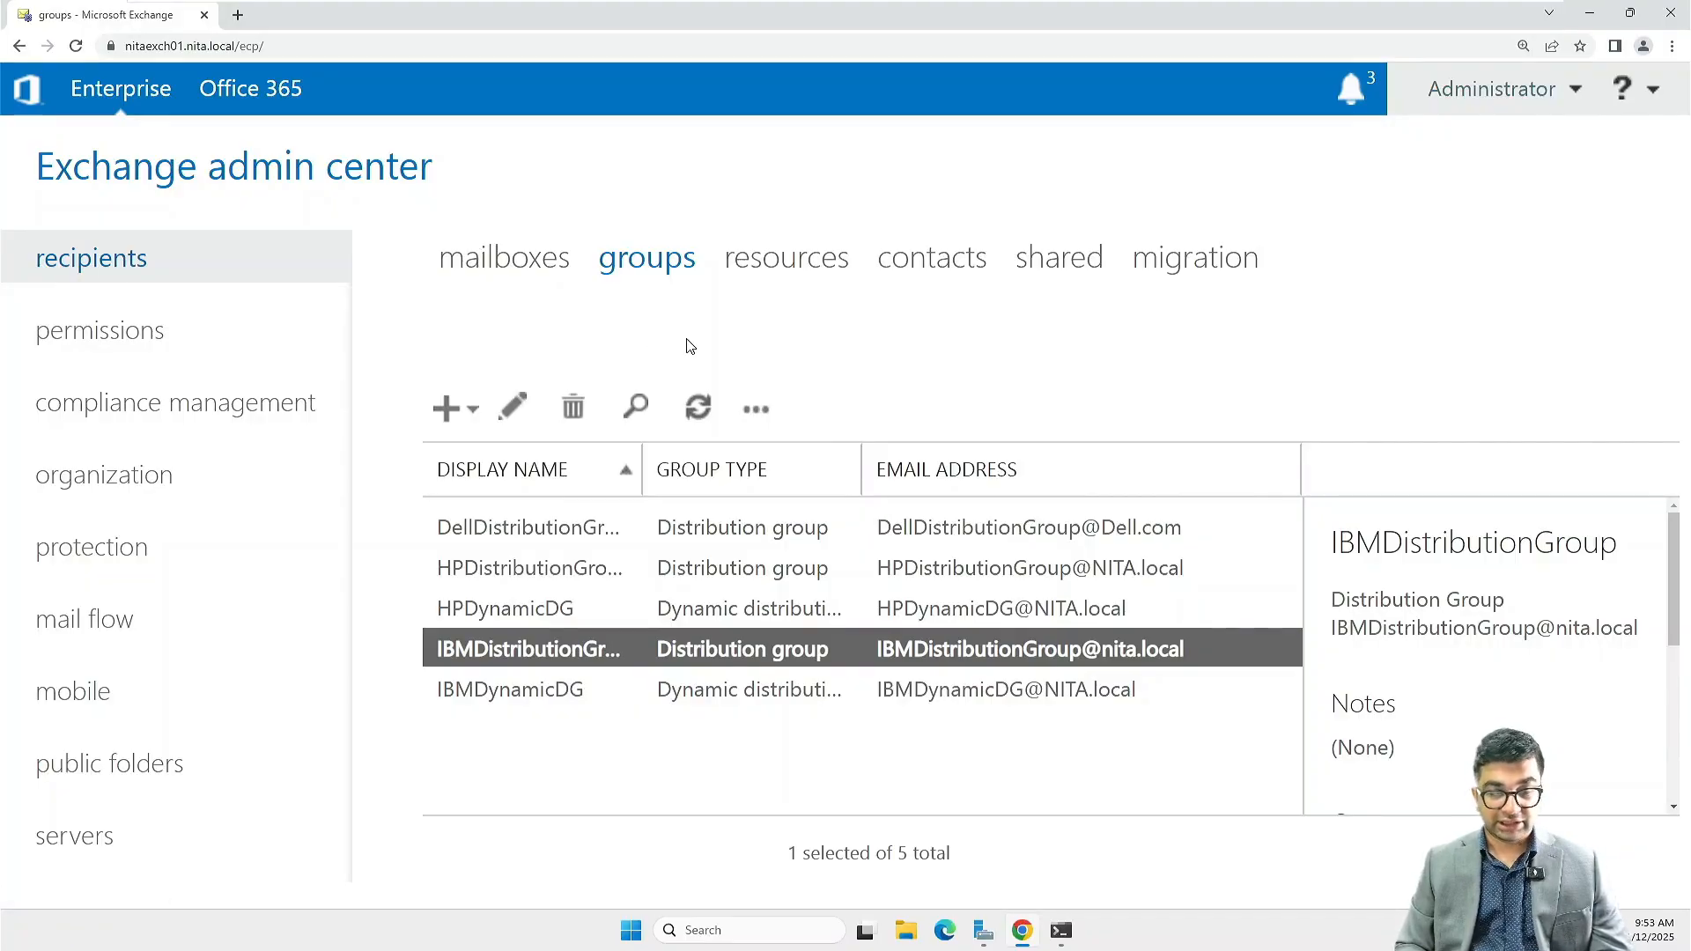
- Start a new shared mailbox in Exchange admin center and set its display name to IBMOrg
click(1070, 262)
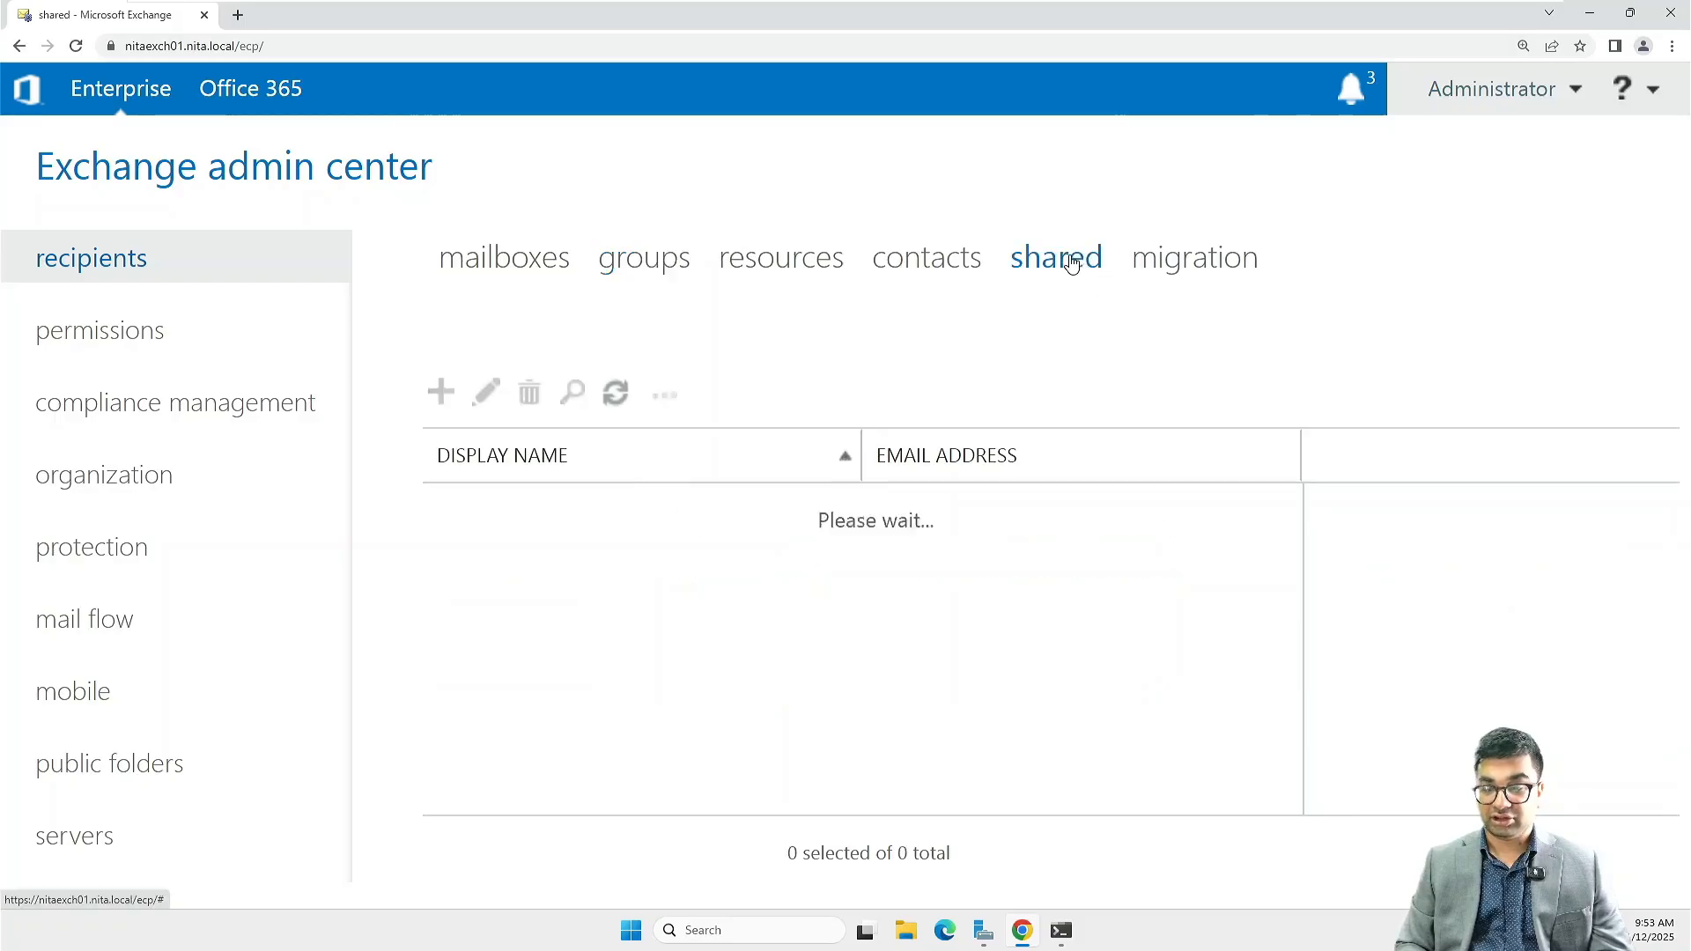
click(440, 393)
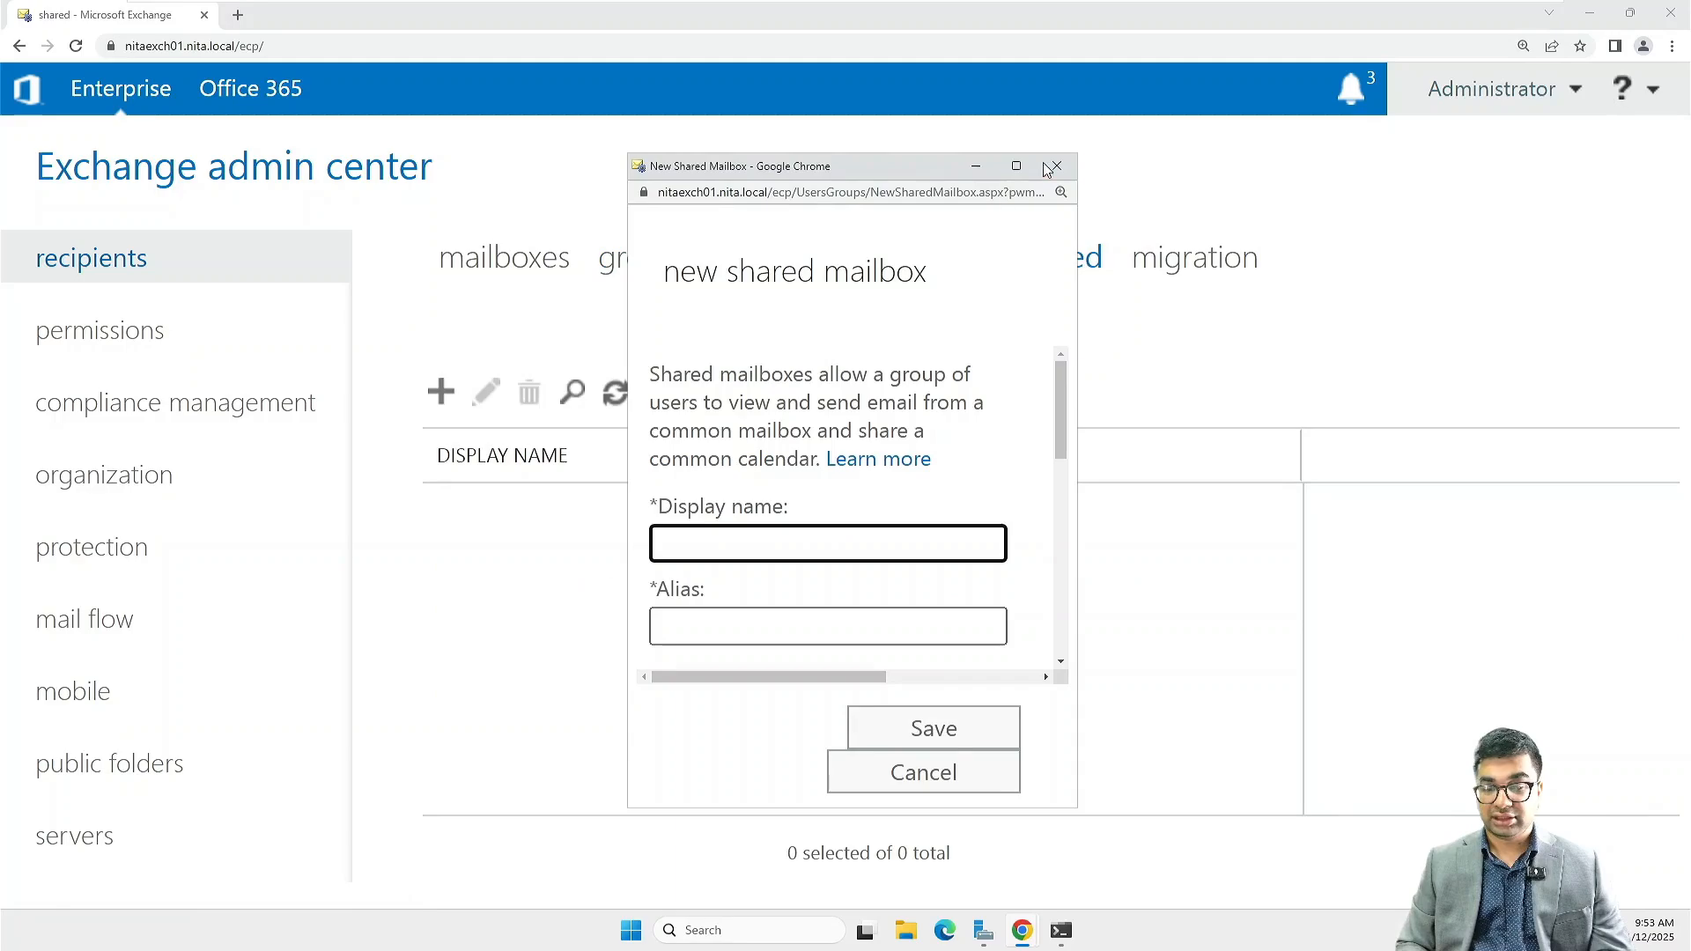
click(1017, 167)
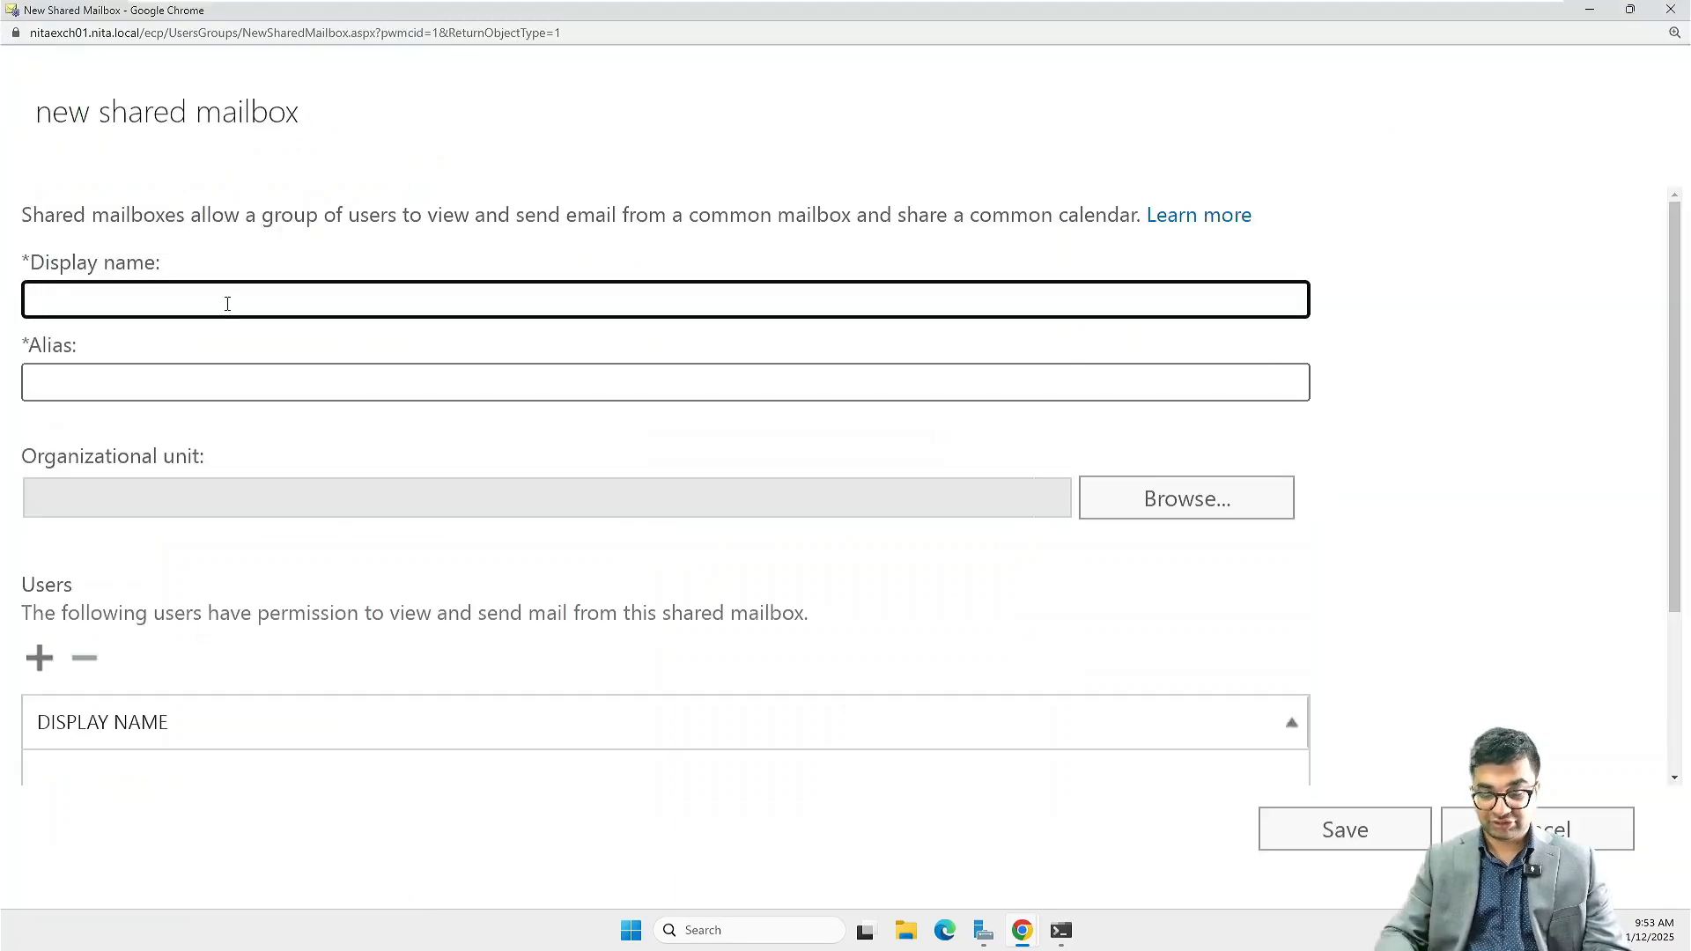
text(IBMOrg)
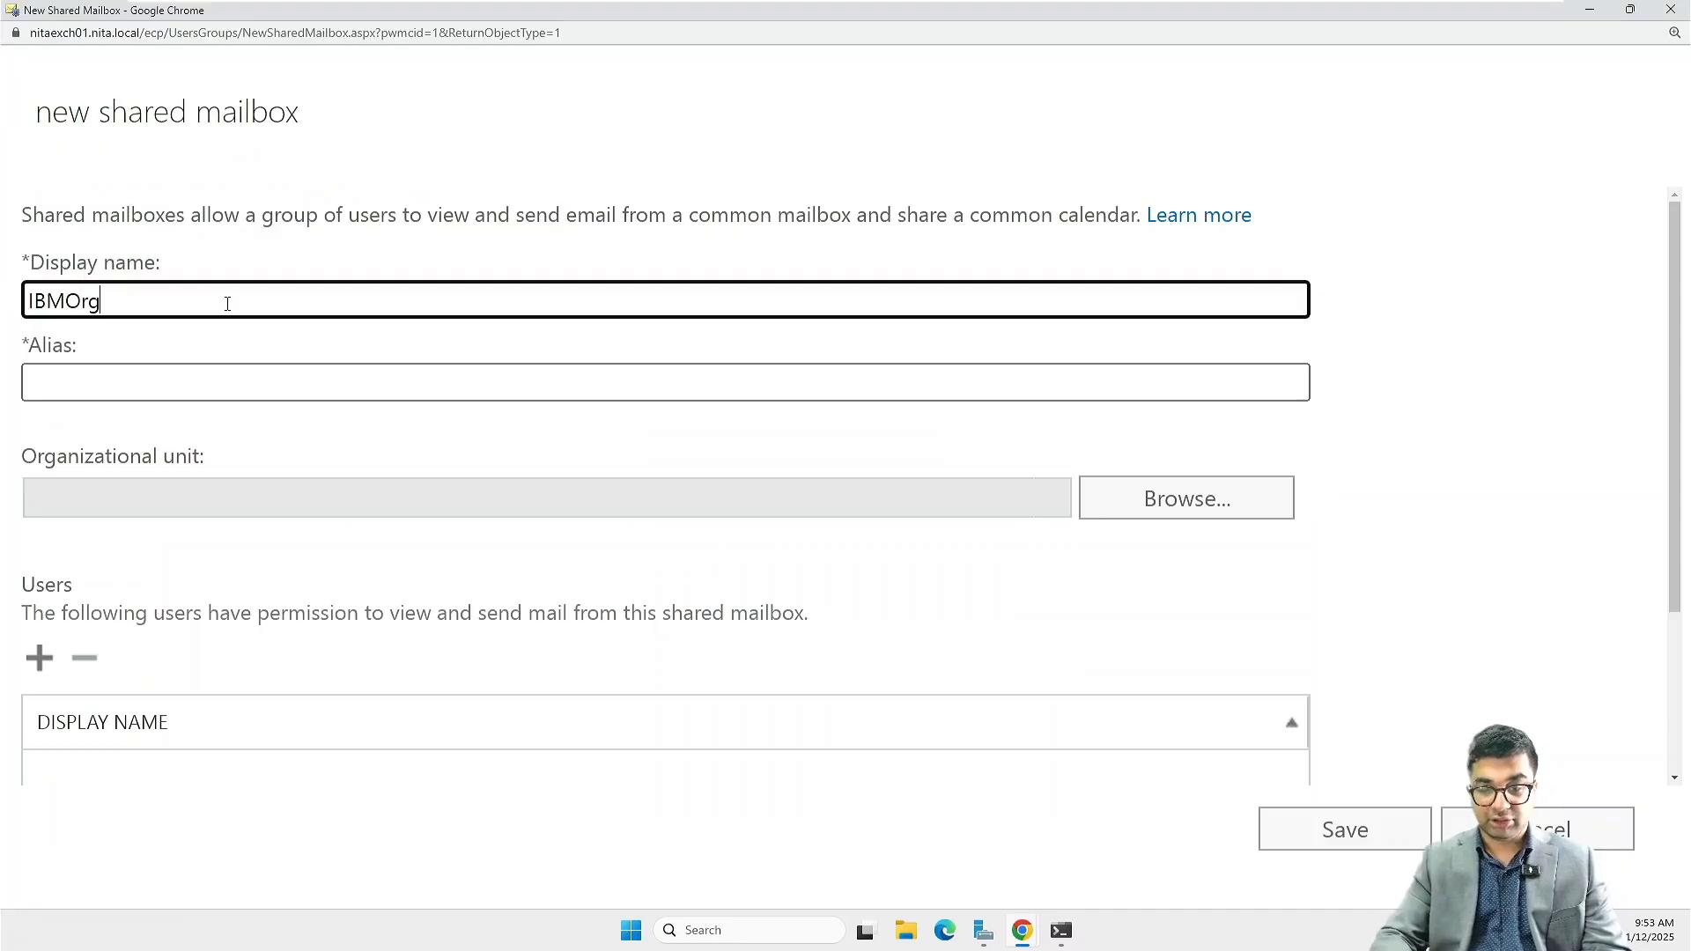
key(Tab)
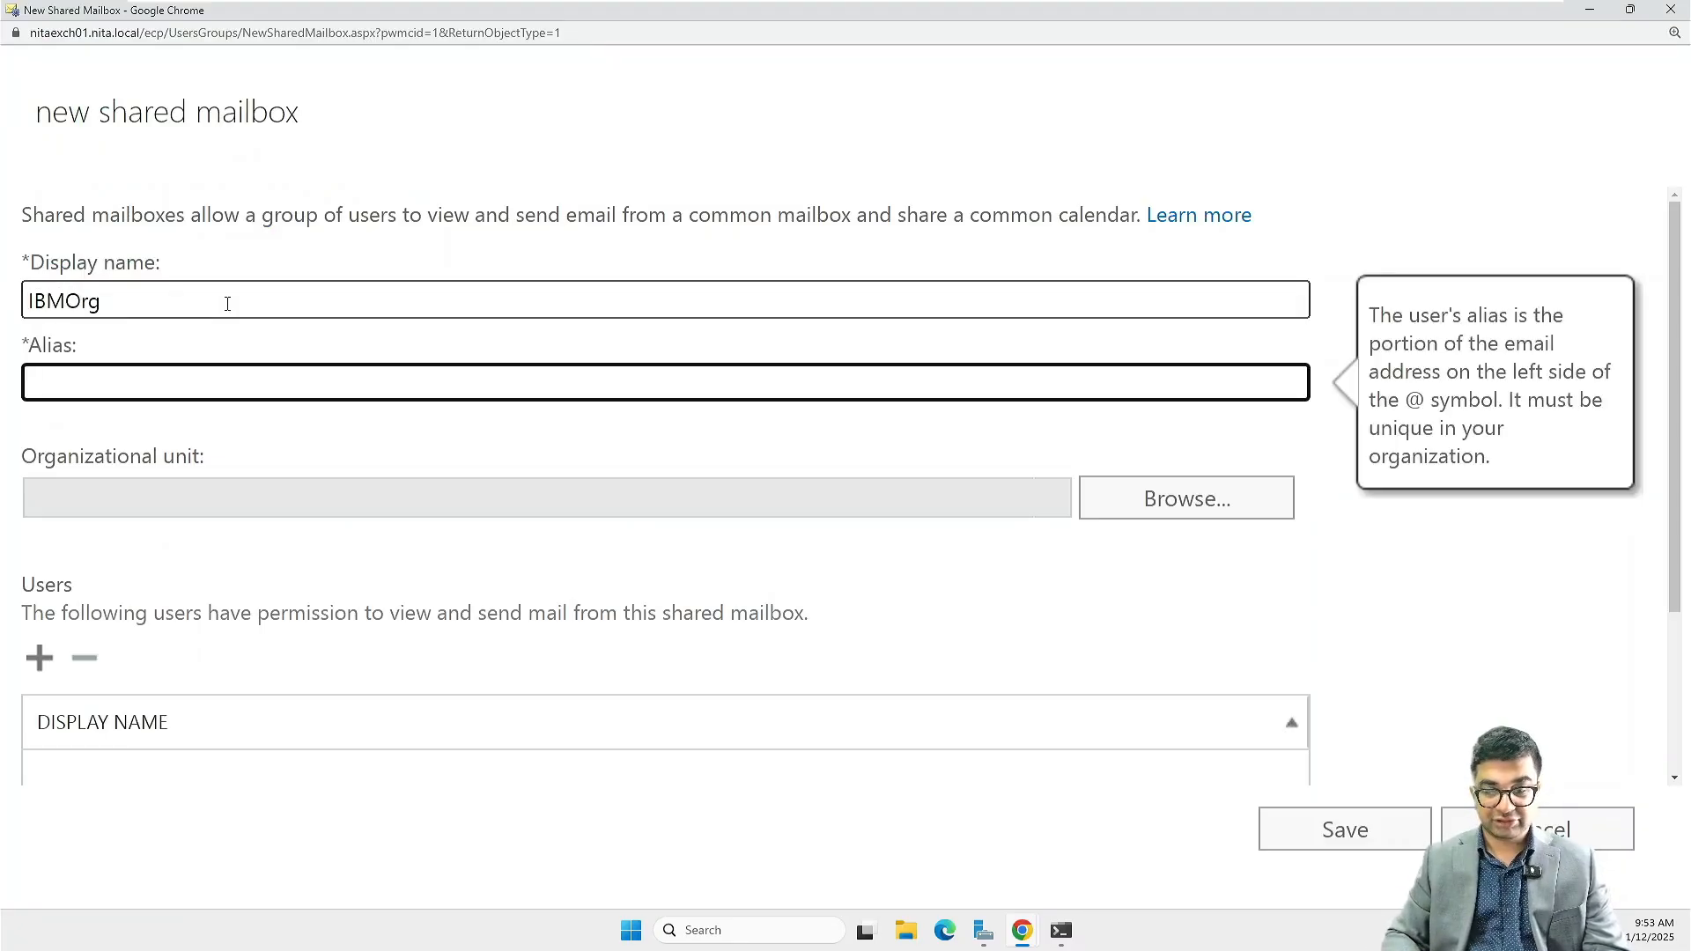
click(228, 304)
key(shift+Left)
key(shift+Home)
key(Home)
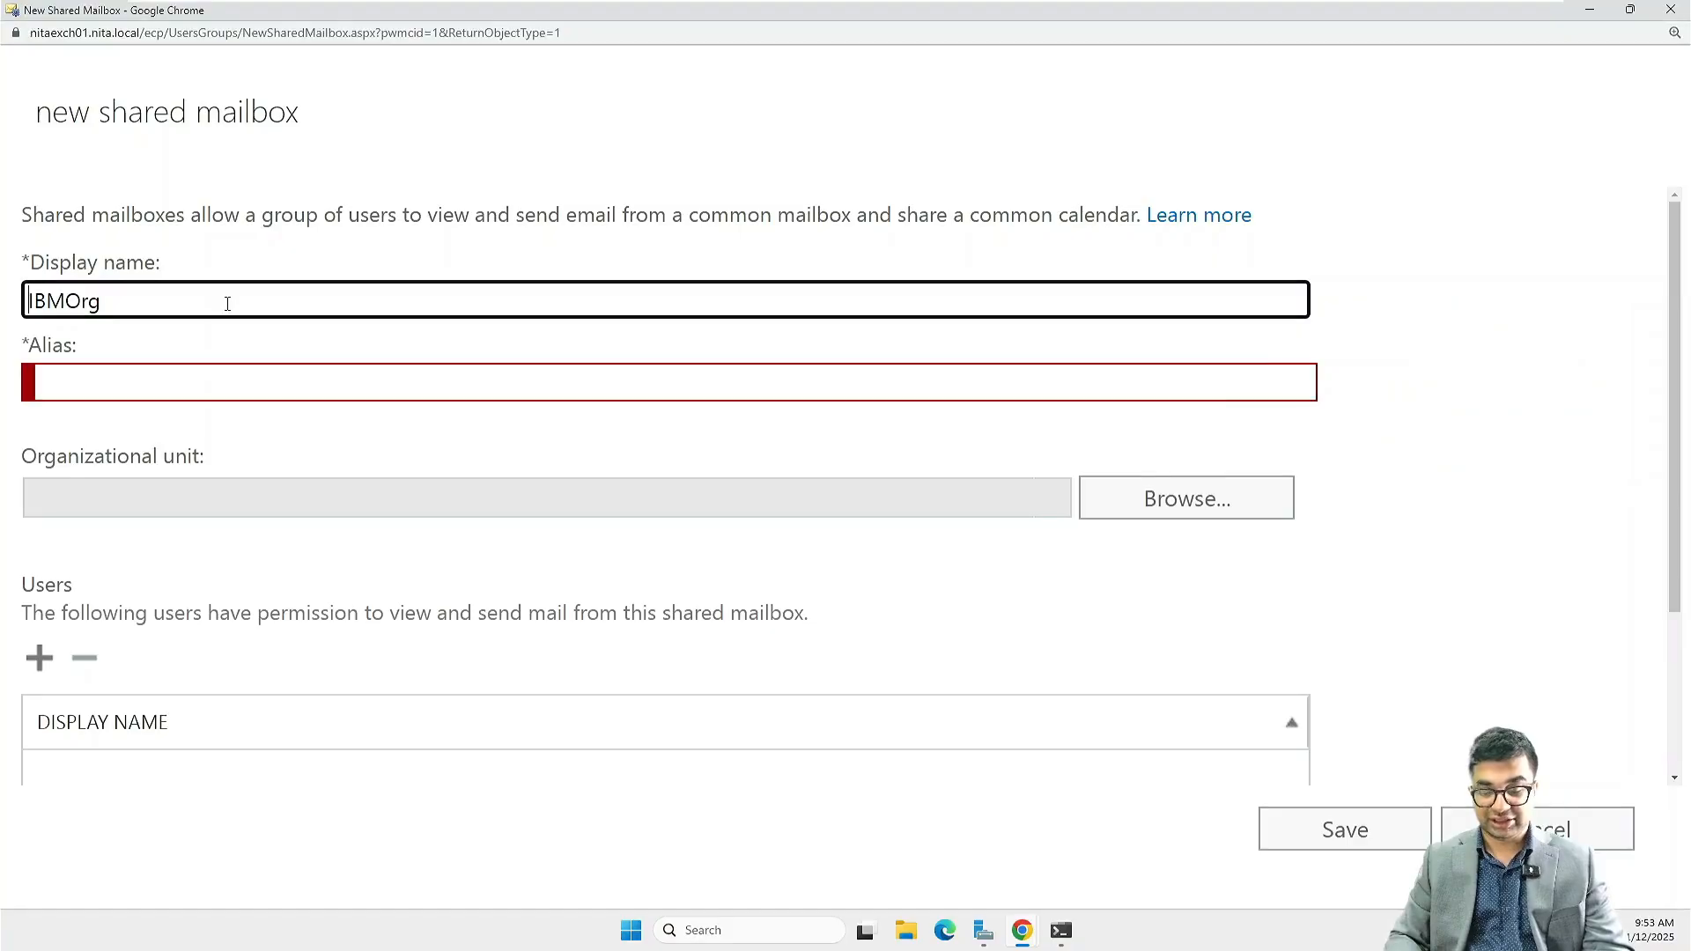
click(158, 373)
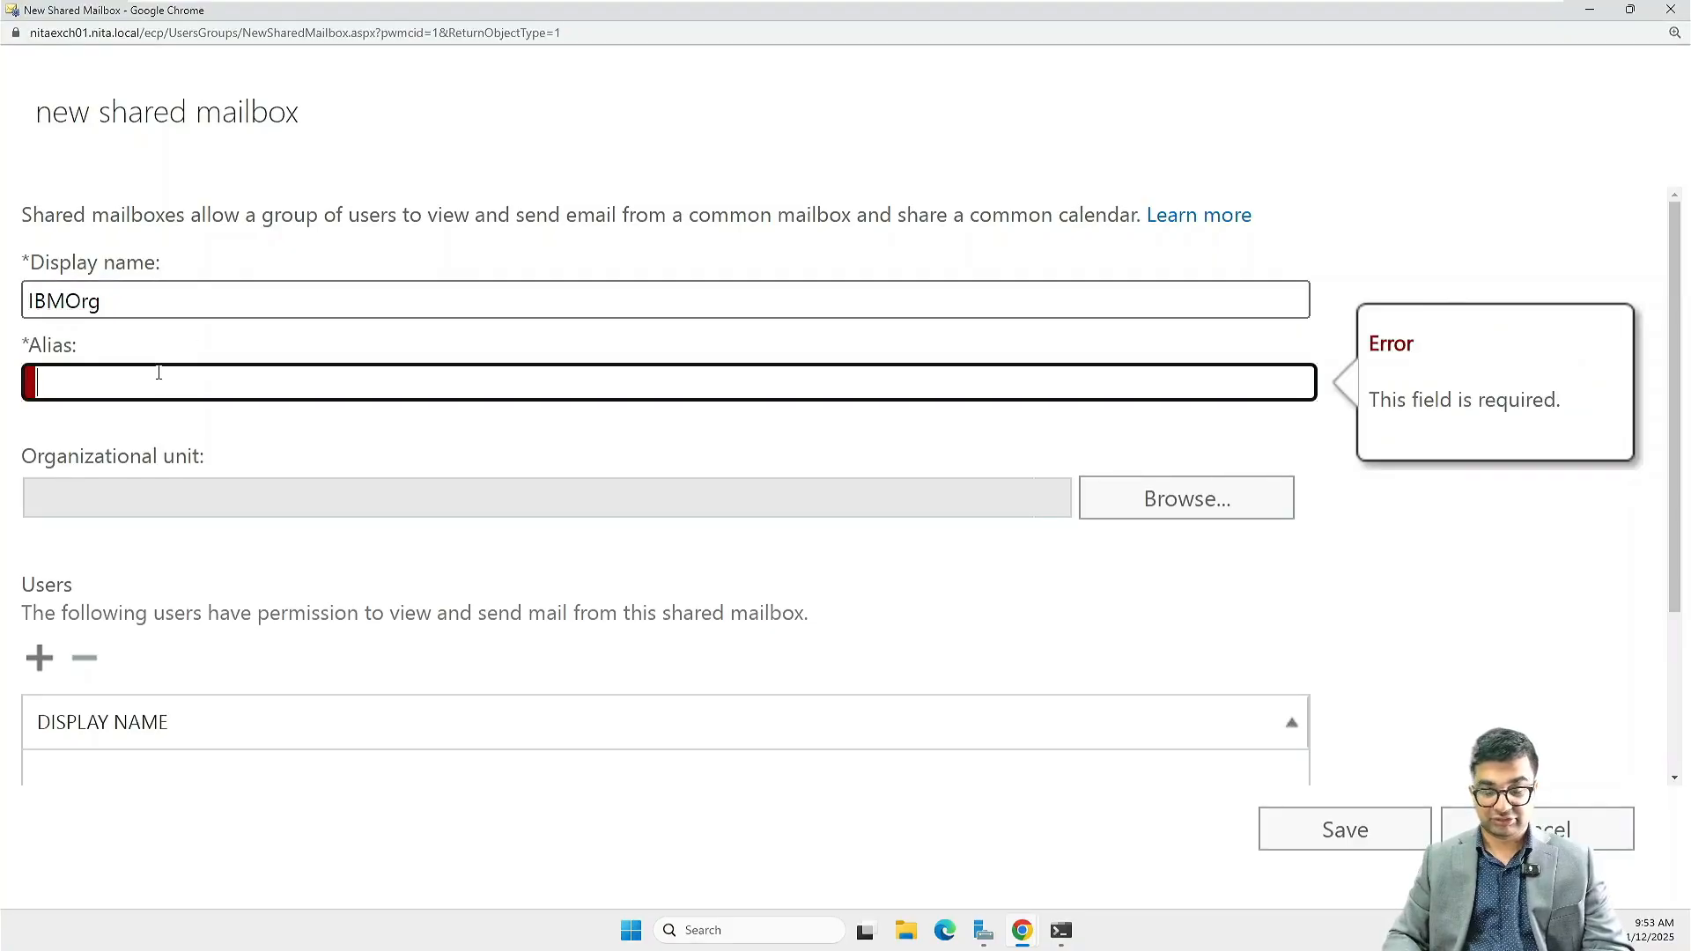
text(Set-CalendarProcessing –Identity Boardroom1 –BookinPolicy IBMDis)
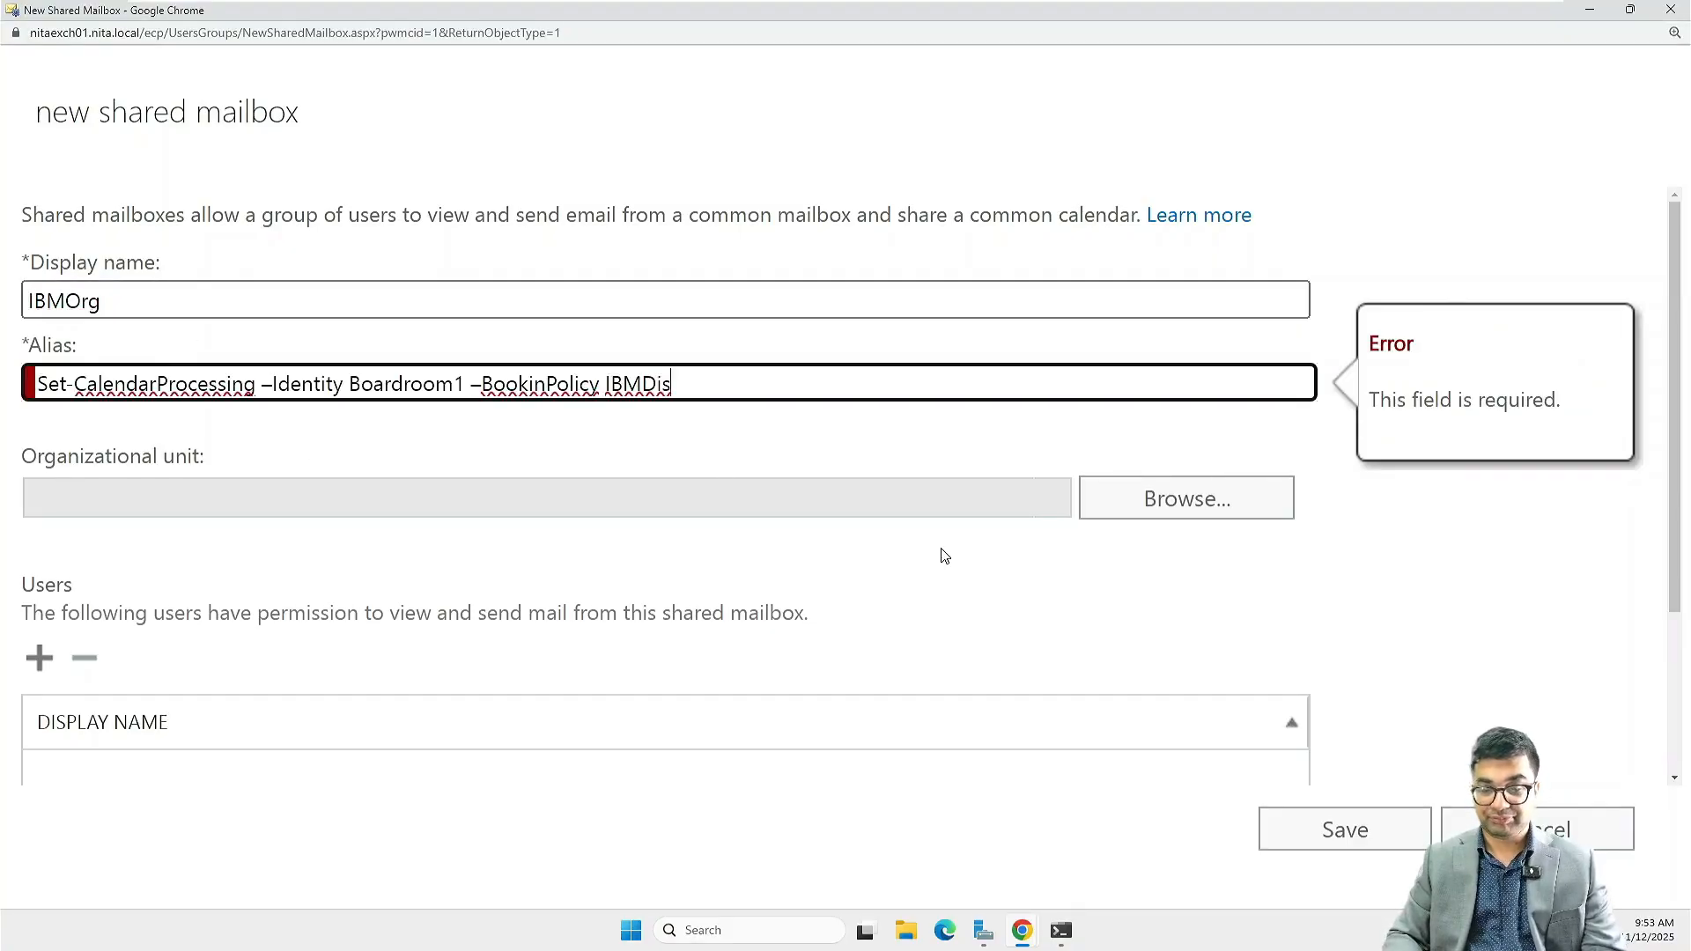
key(ctrl+z)
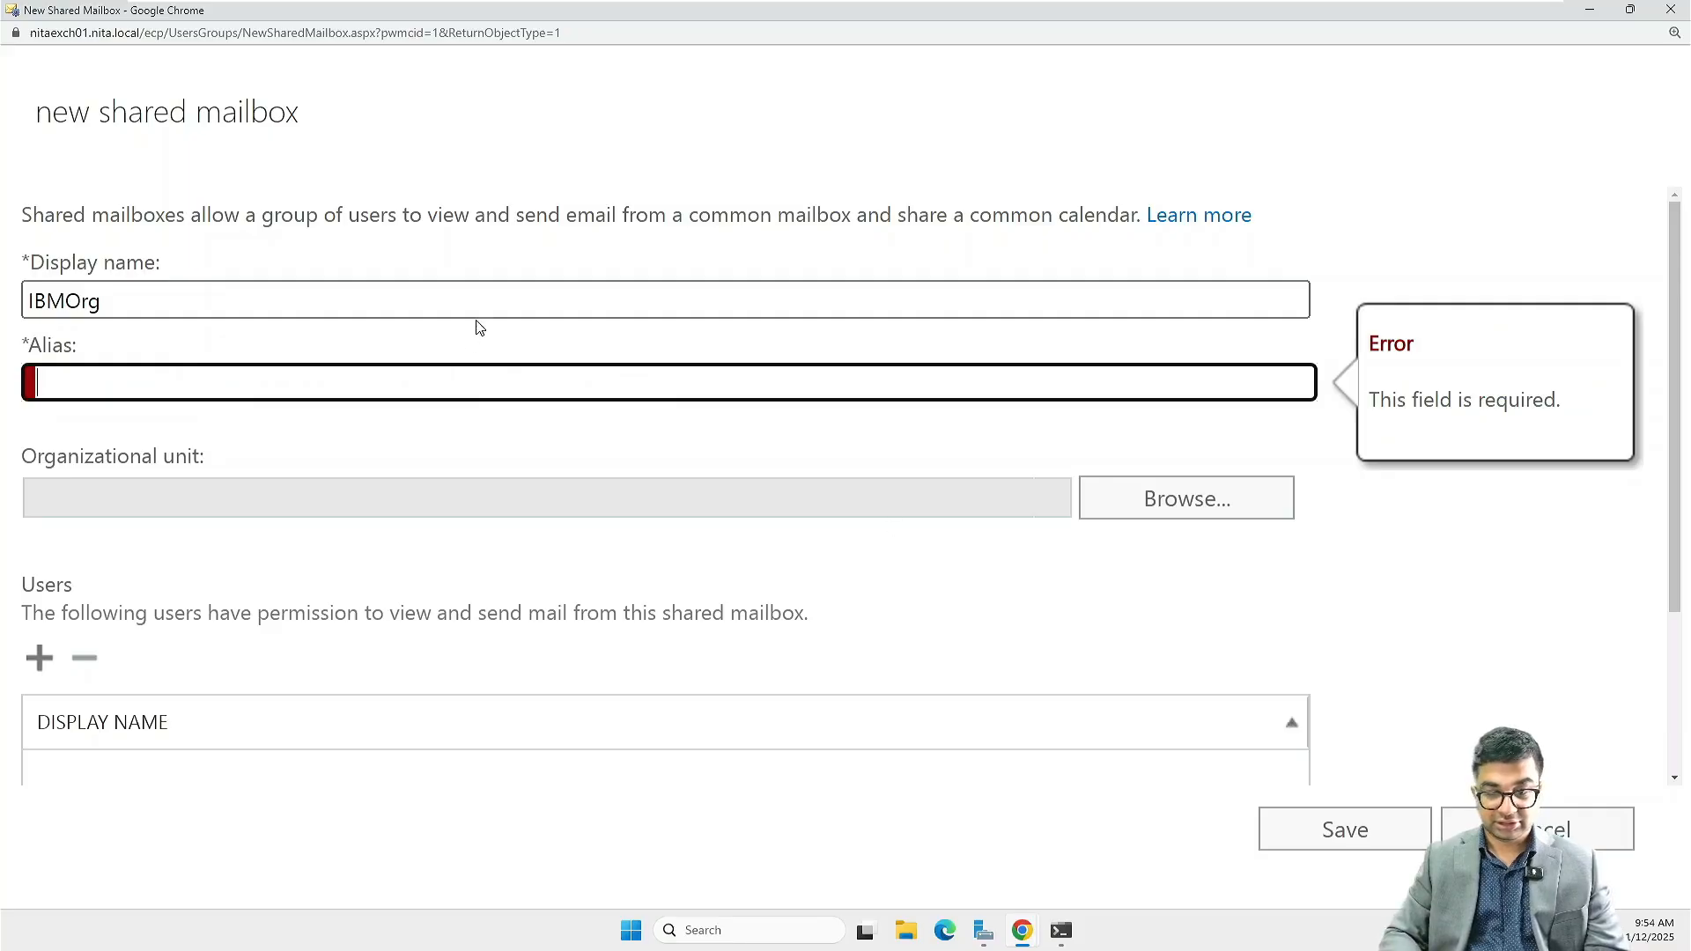
- Copy the display name IBMOrg into the shared mailbox's alias
click(429, 282)
key(shift+Left)
key(shift+Left)
key(shift+Left)
key(shift+Left)
key(shift+Left)
key(shift+Left)
key(ctrl+c)
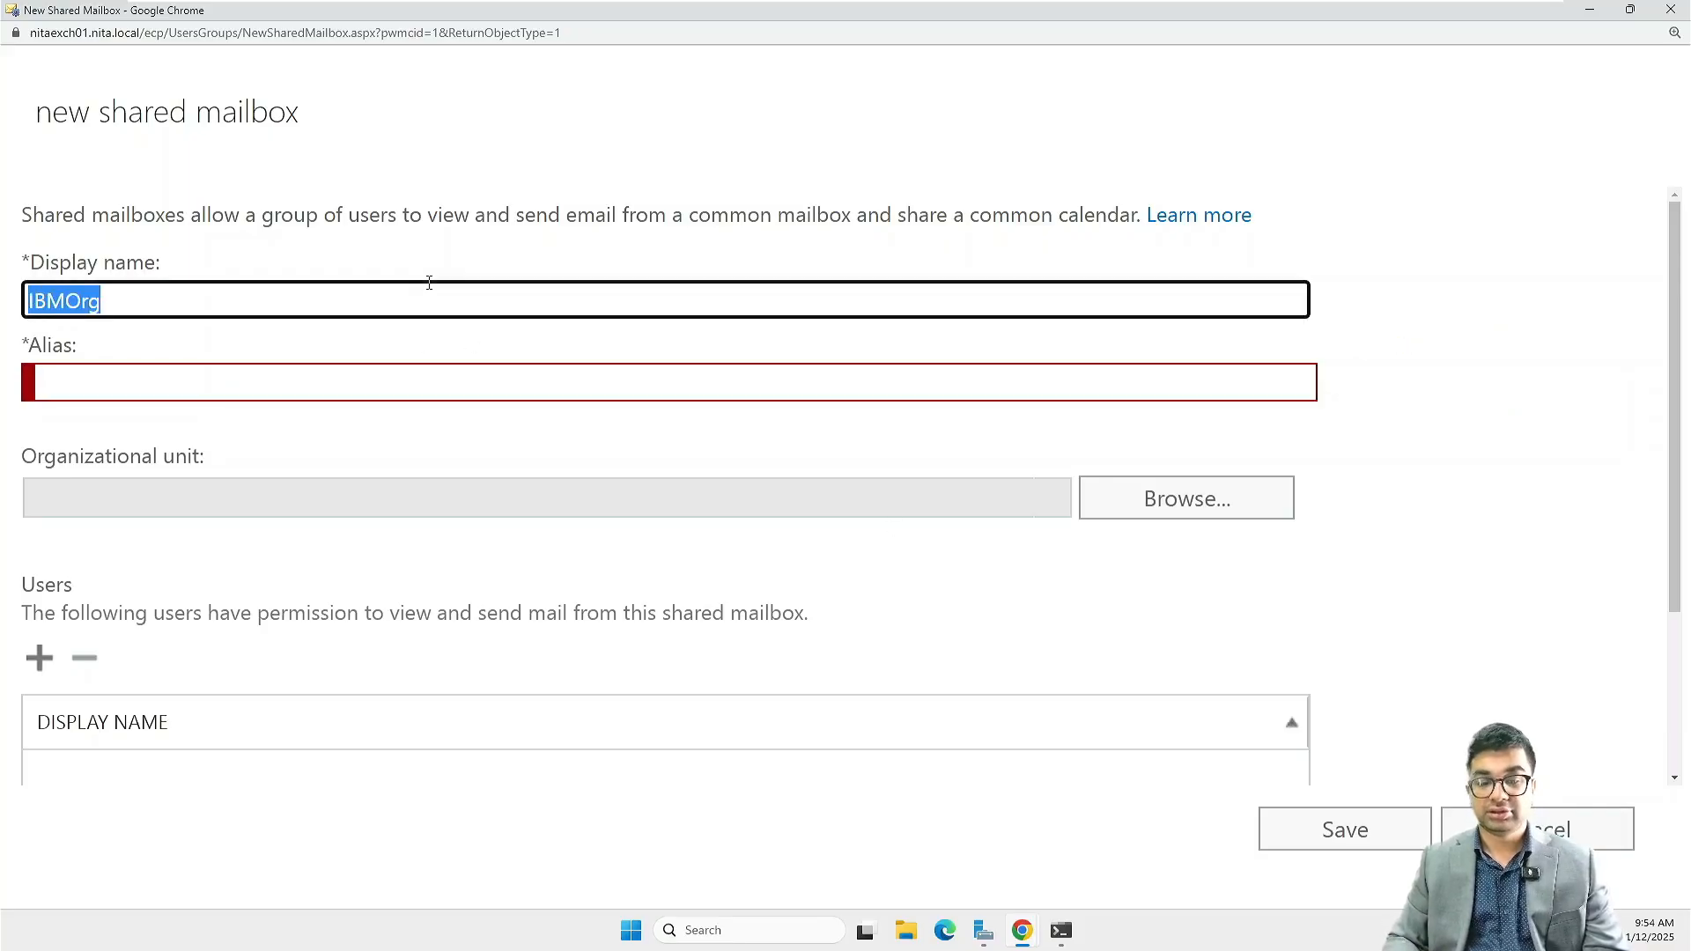
key(Tab)
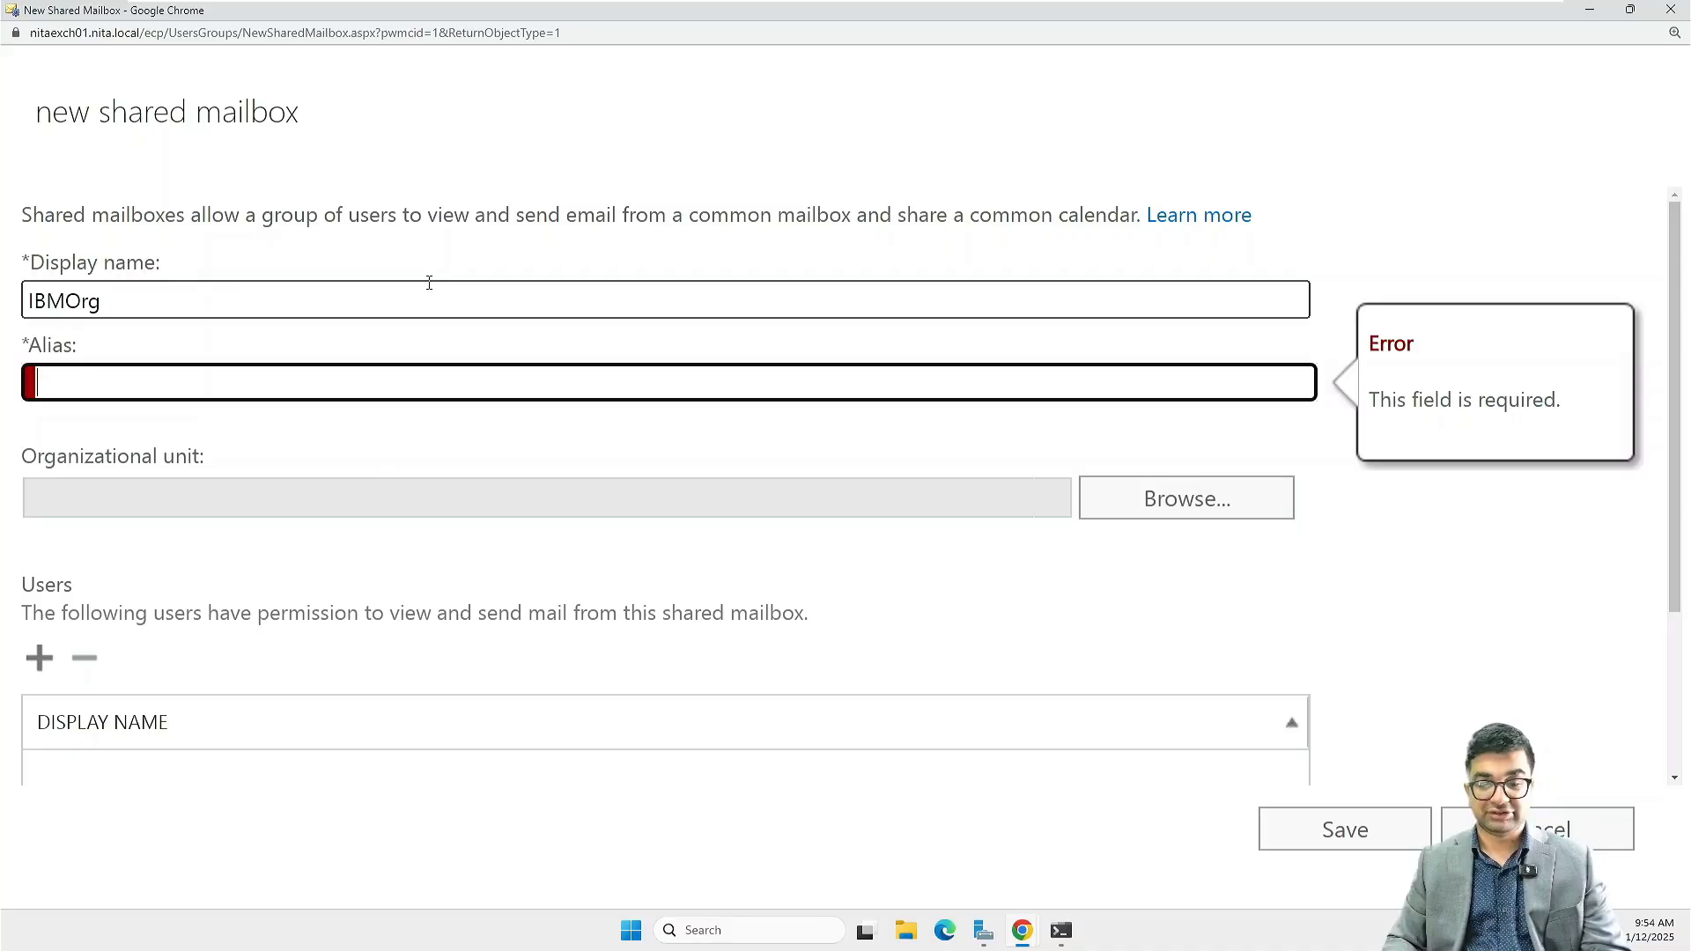
key(ctrl+v)
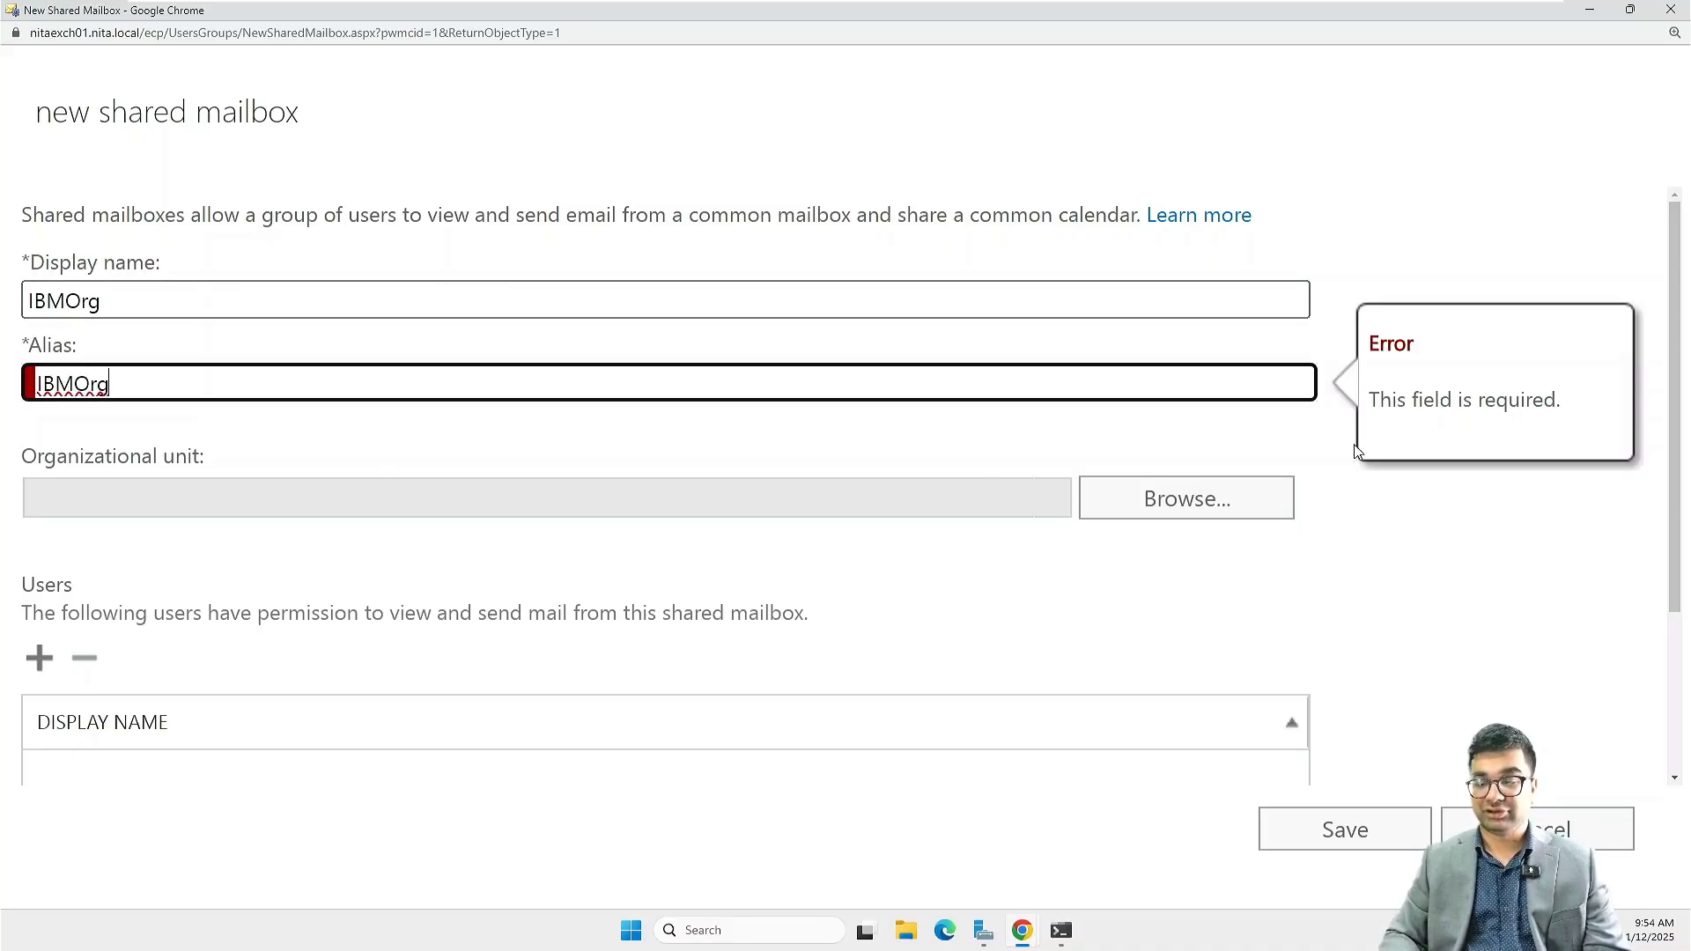
- Set the shared mailbox's organizational unit to NITA.local/Corporate/IBM
click(1224, 511)
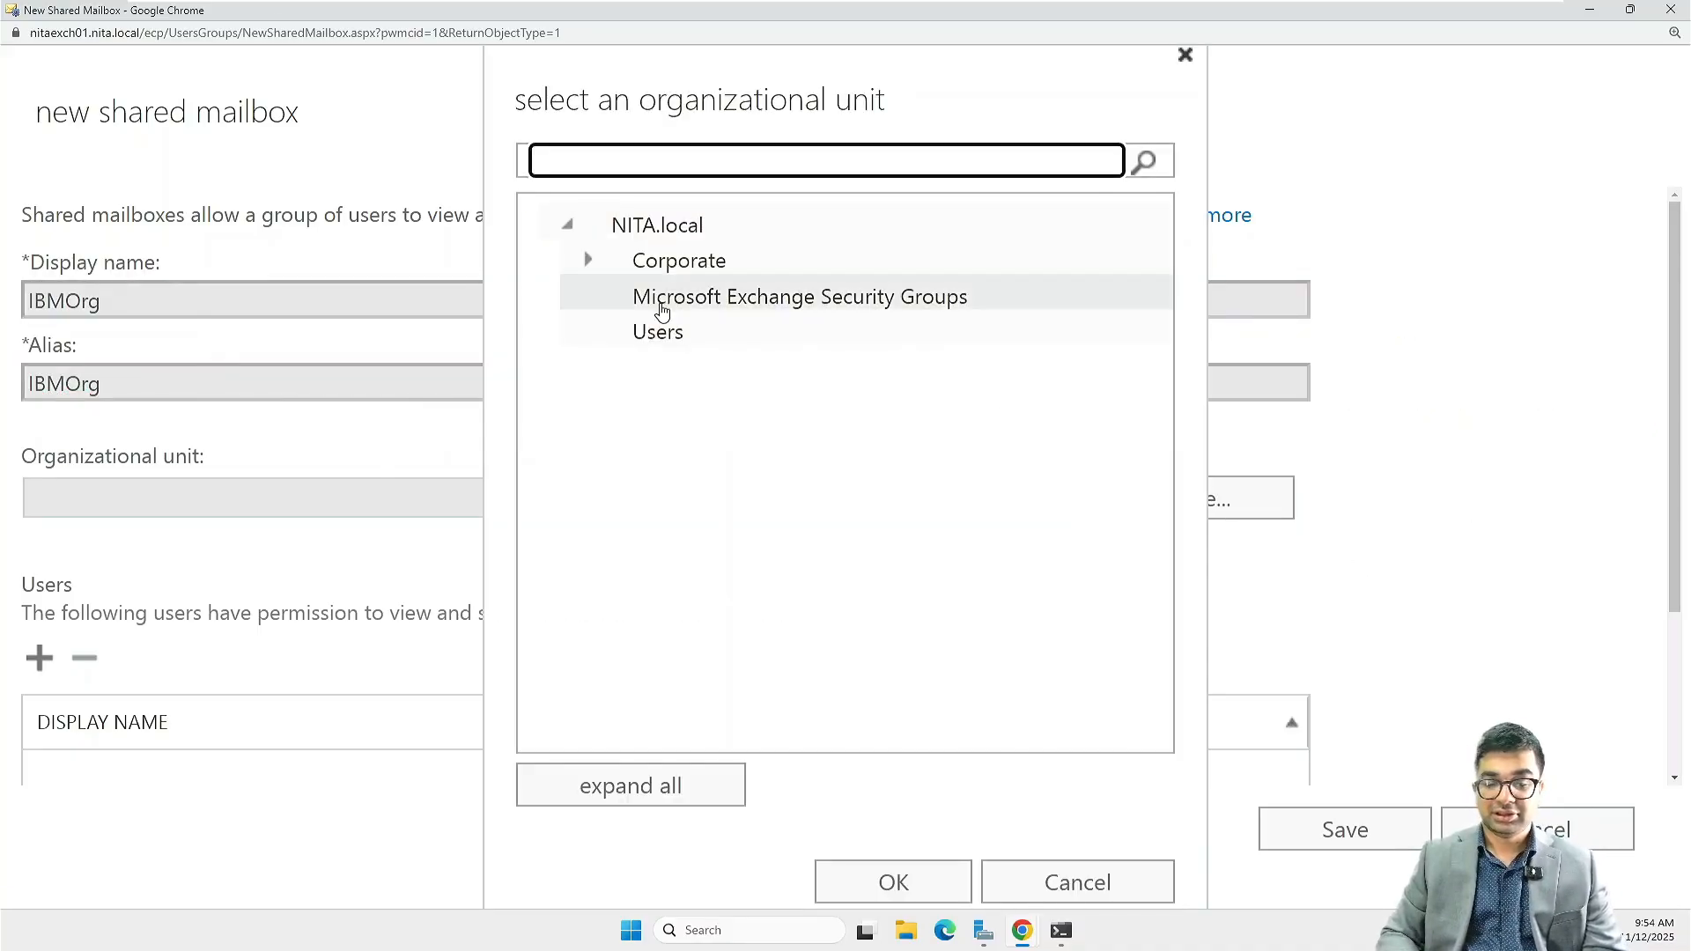
click(589, 259)
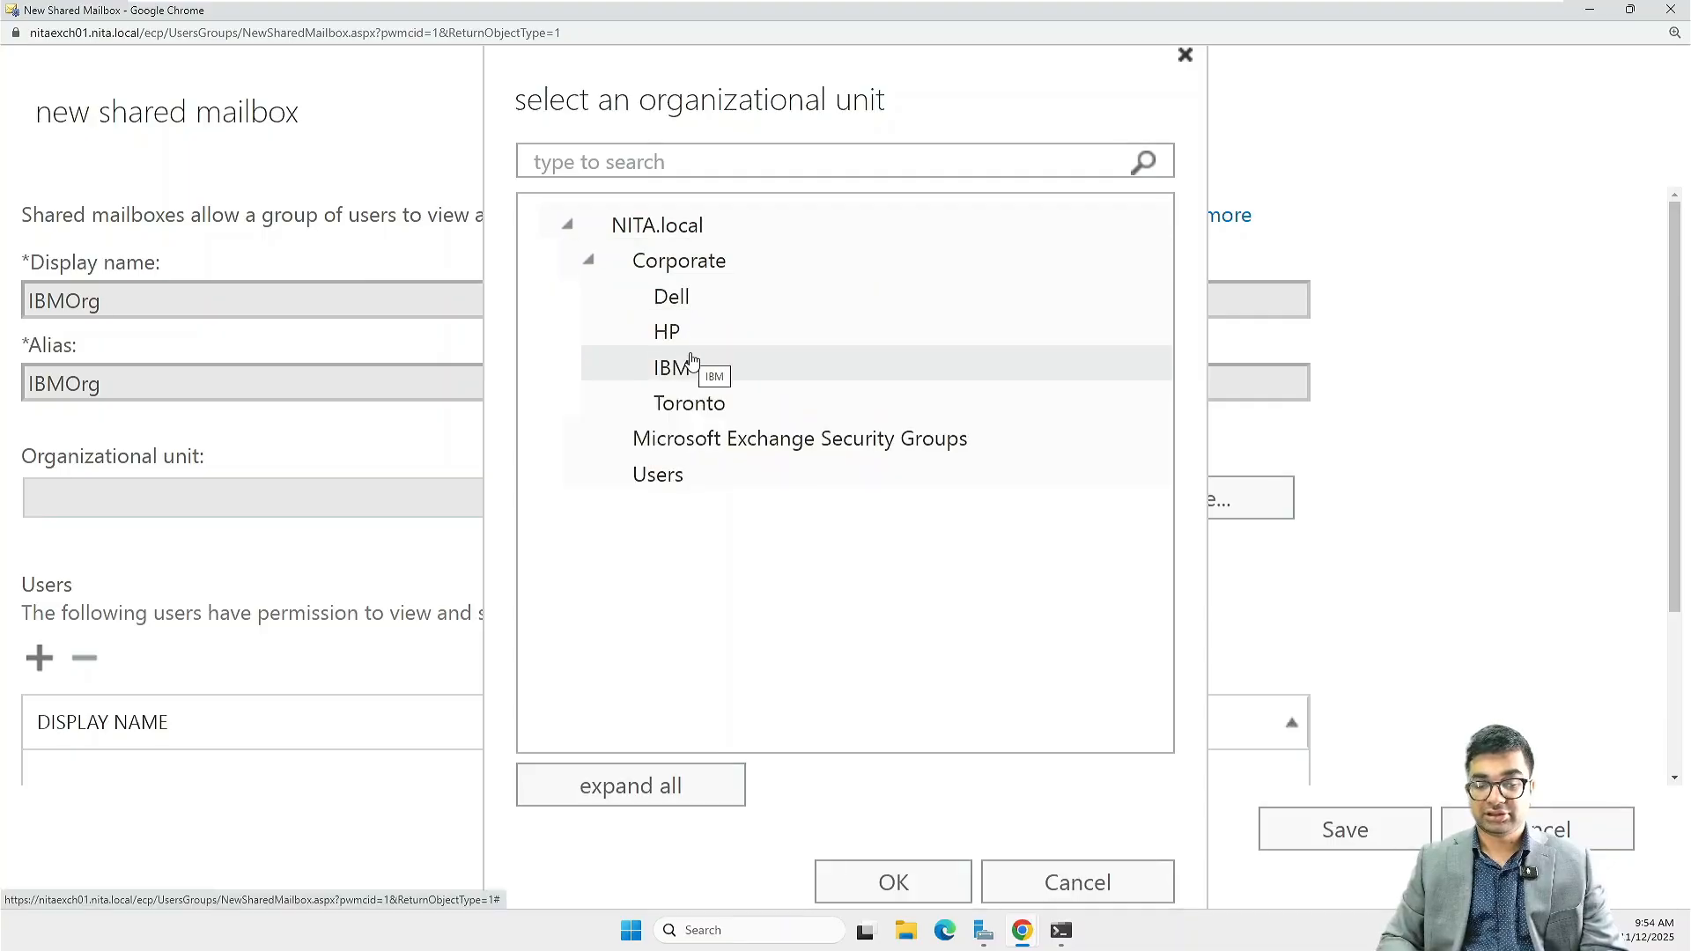
click(698, 365)
click(894, 879)
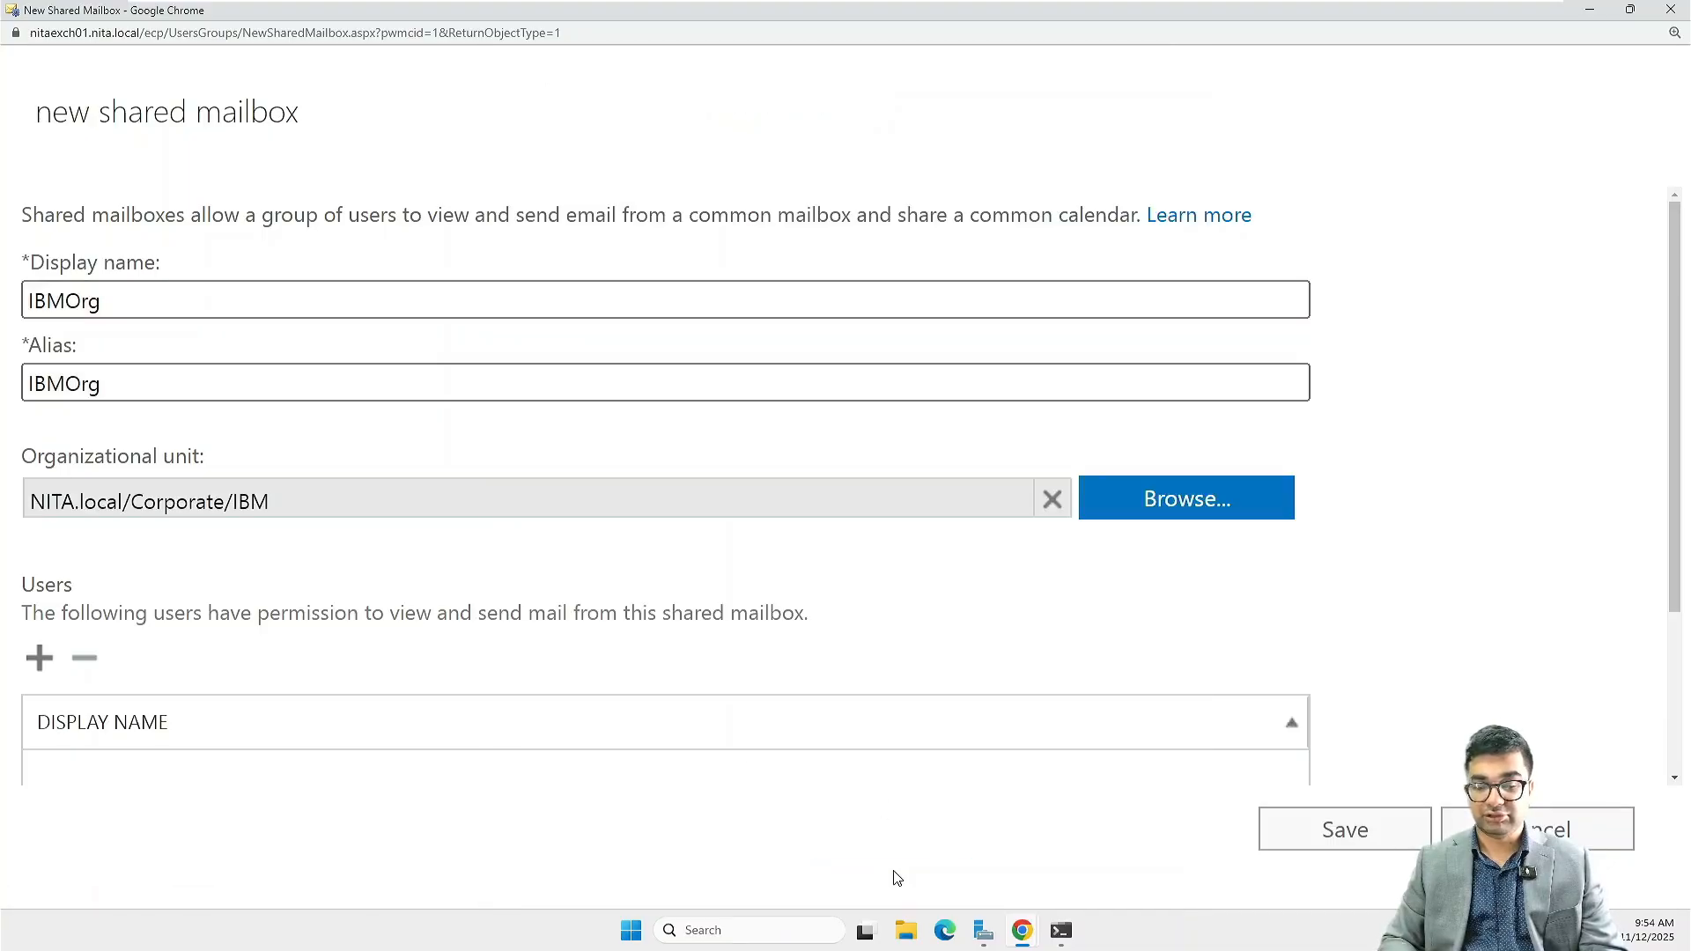
- Add Clint Eastwood as a user permitted to view and send mail from the shared mailbox
scroll(730, 526, down, 3)
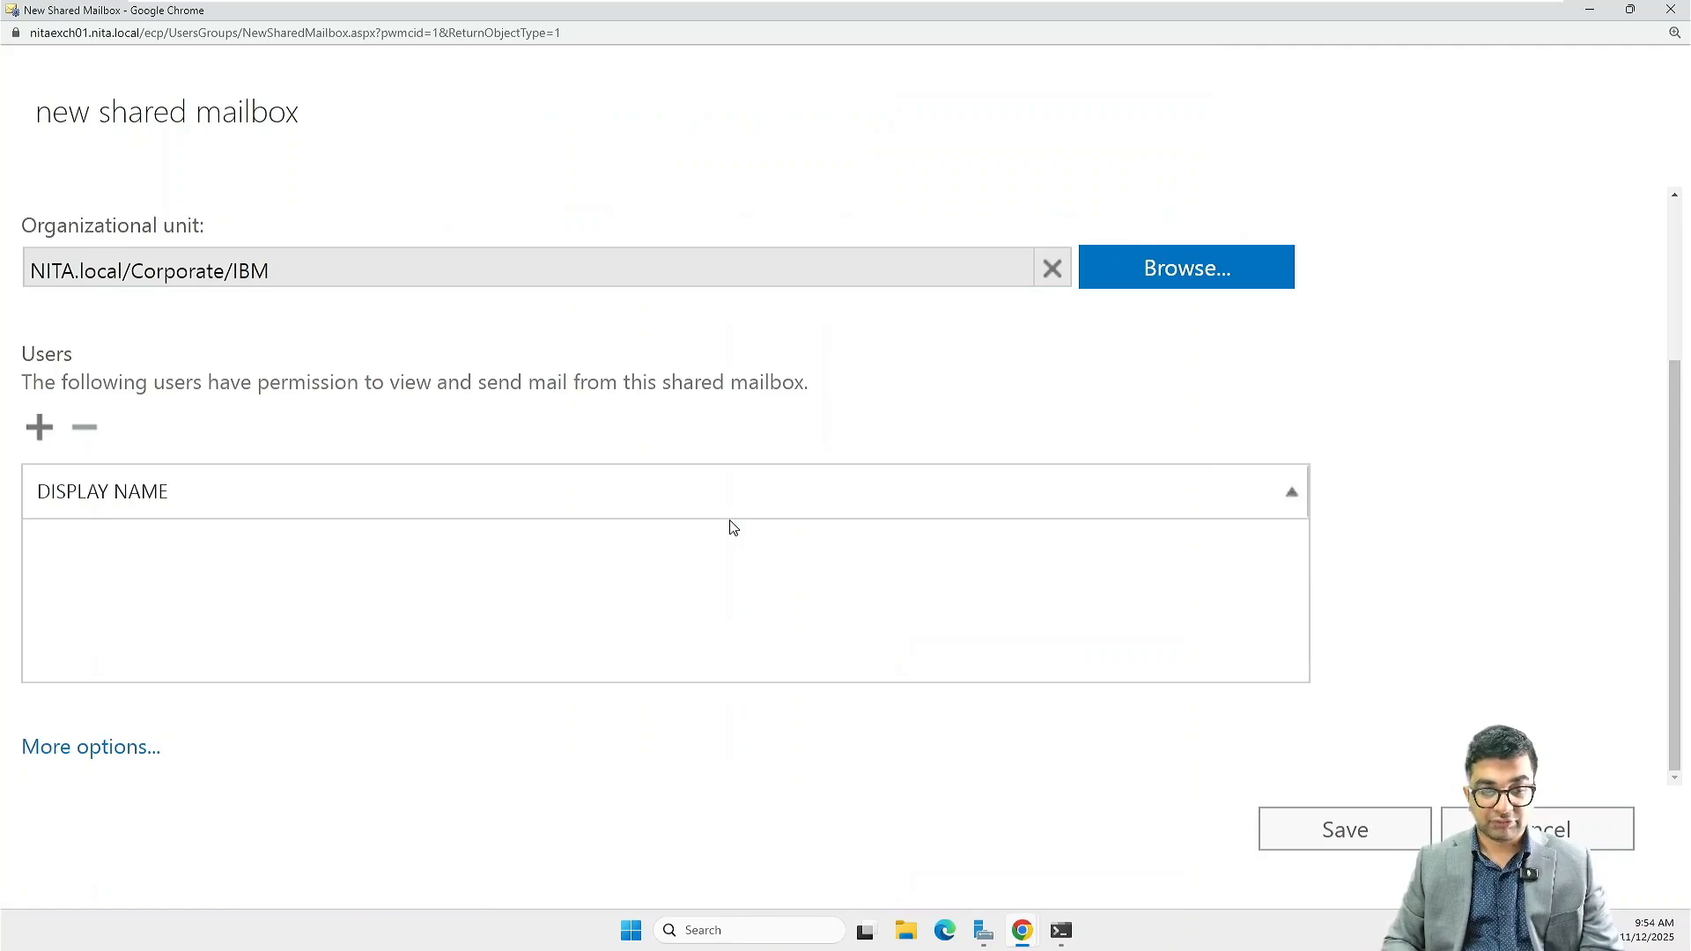
click(37, 432)
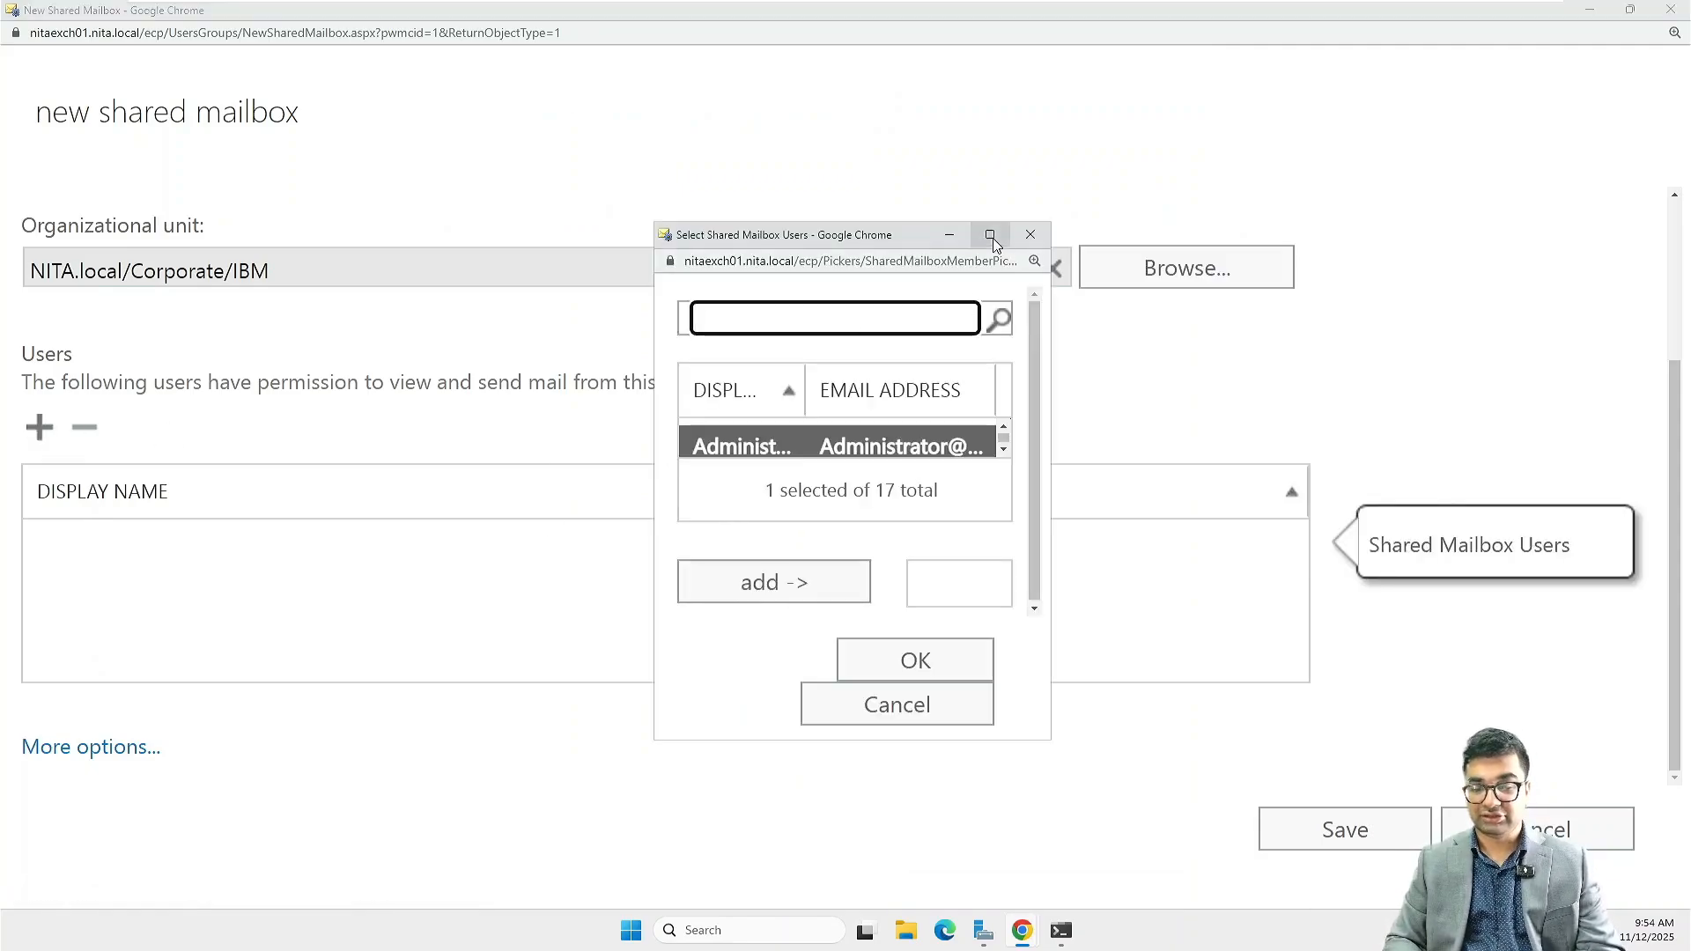
click(990, 235)
click(226, 476)
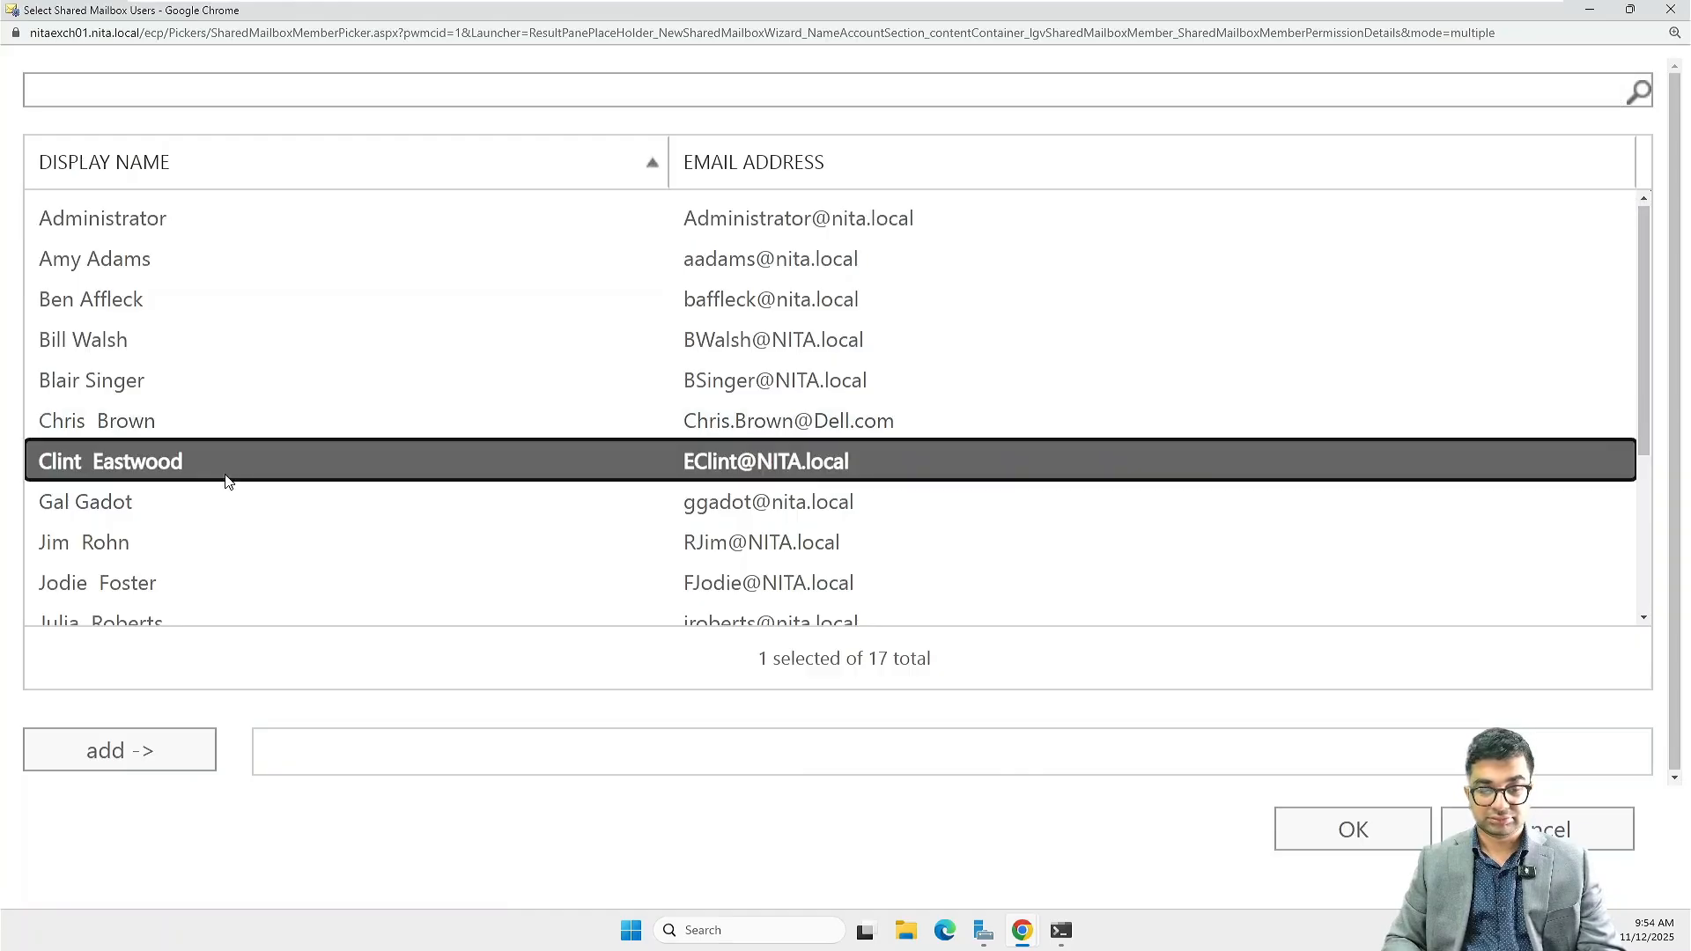
click(147, 751)
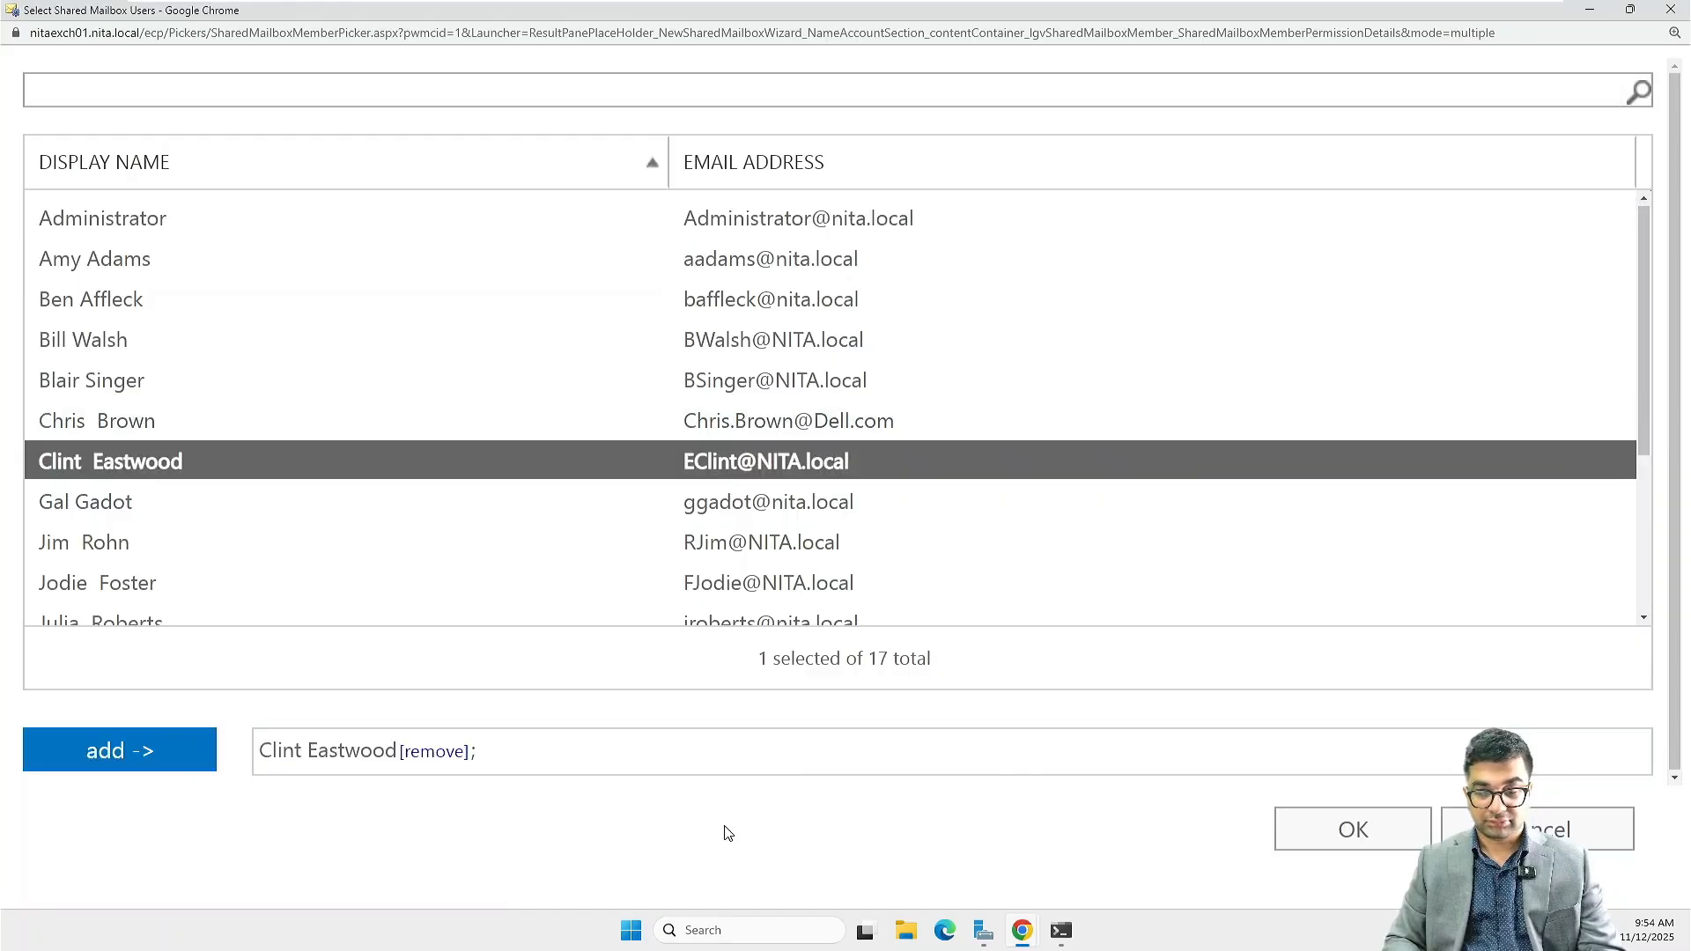
click(1374, 830)
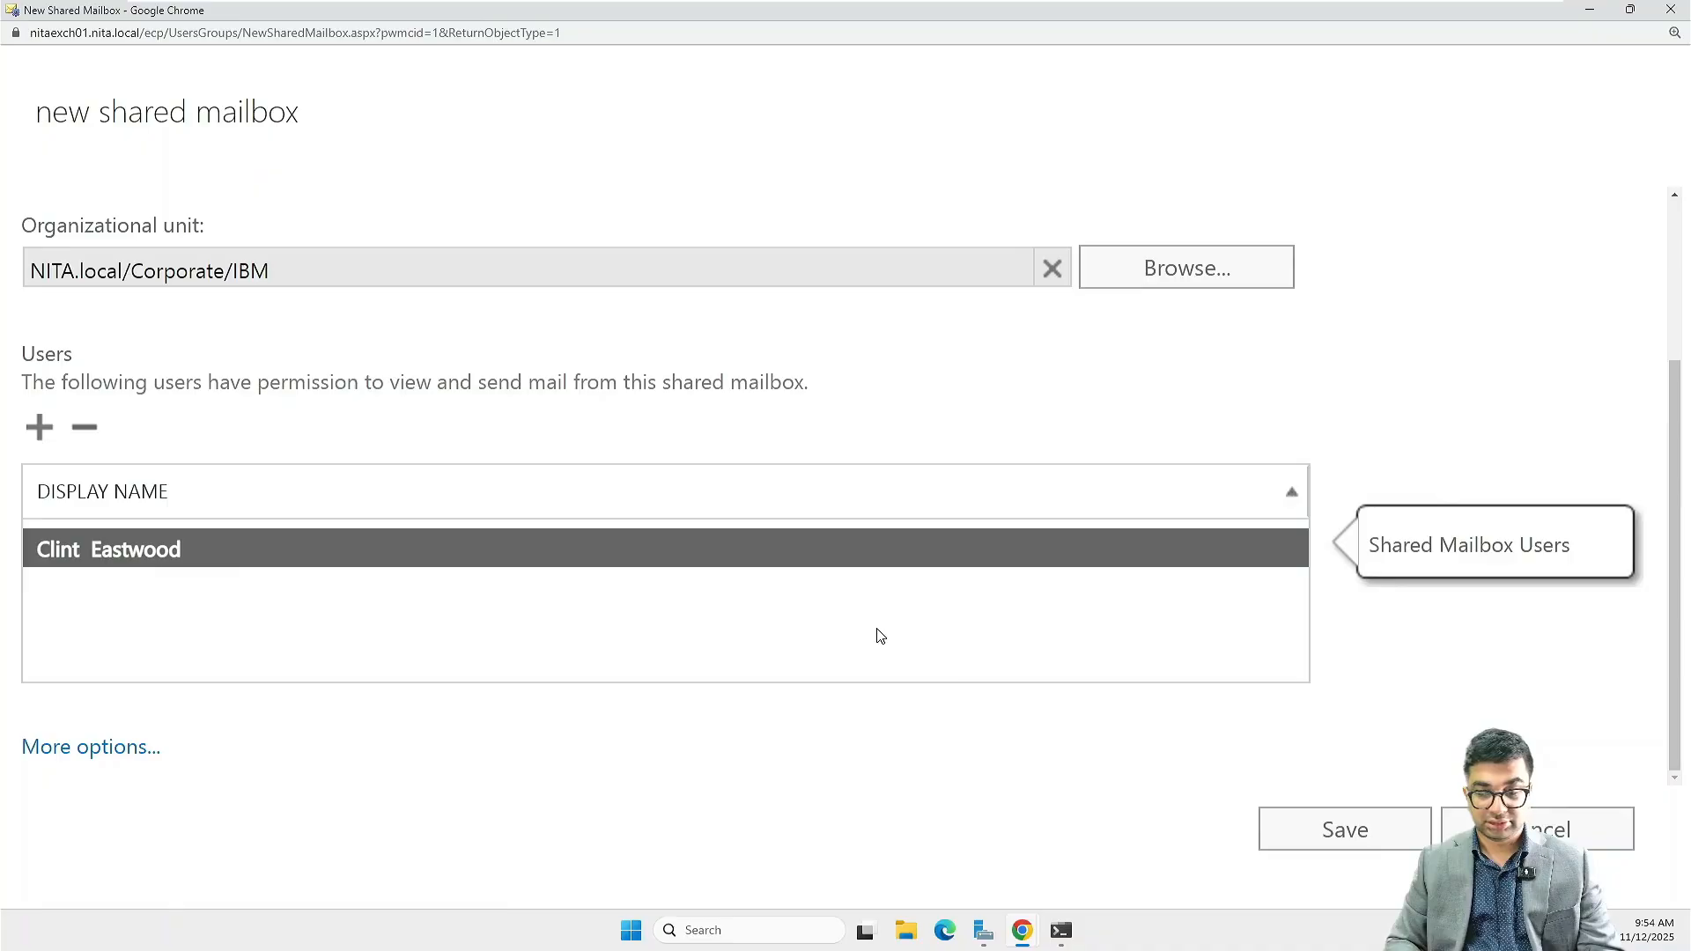
- Choose IBMDatabase as the mailbox database and save the IBMOrg shared mailbox
click(103, 748)
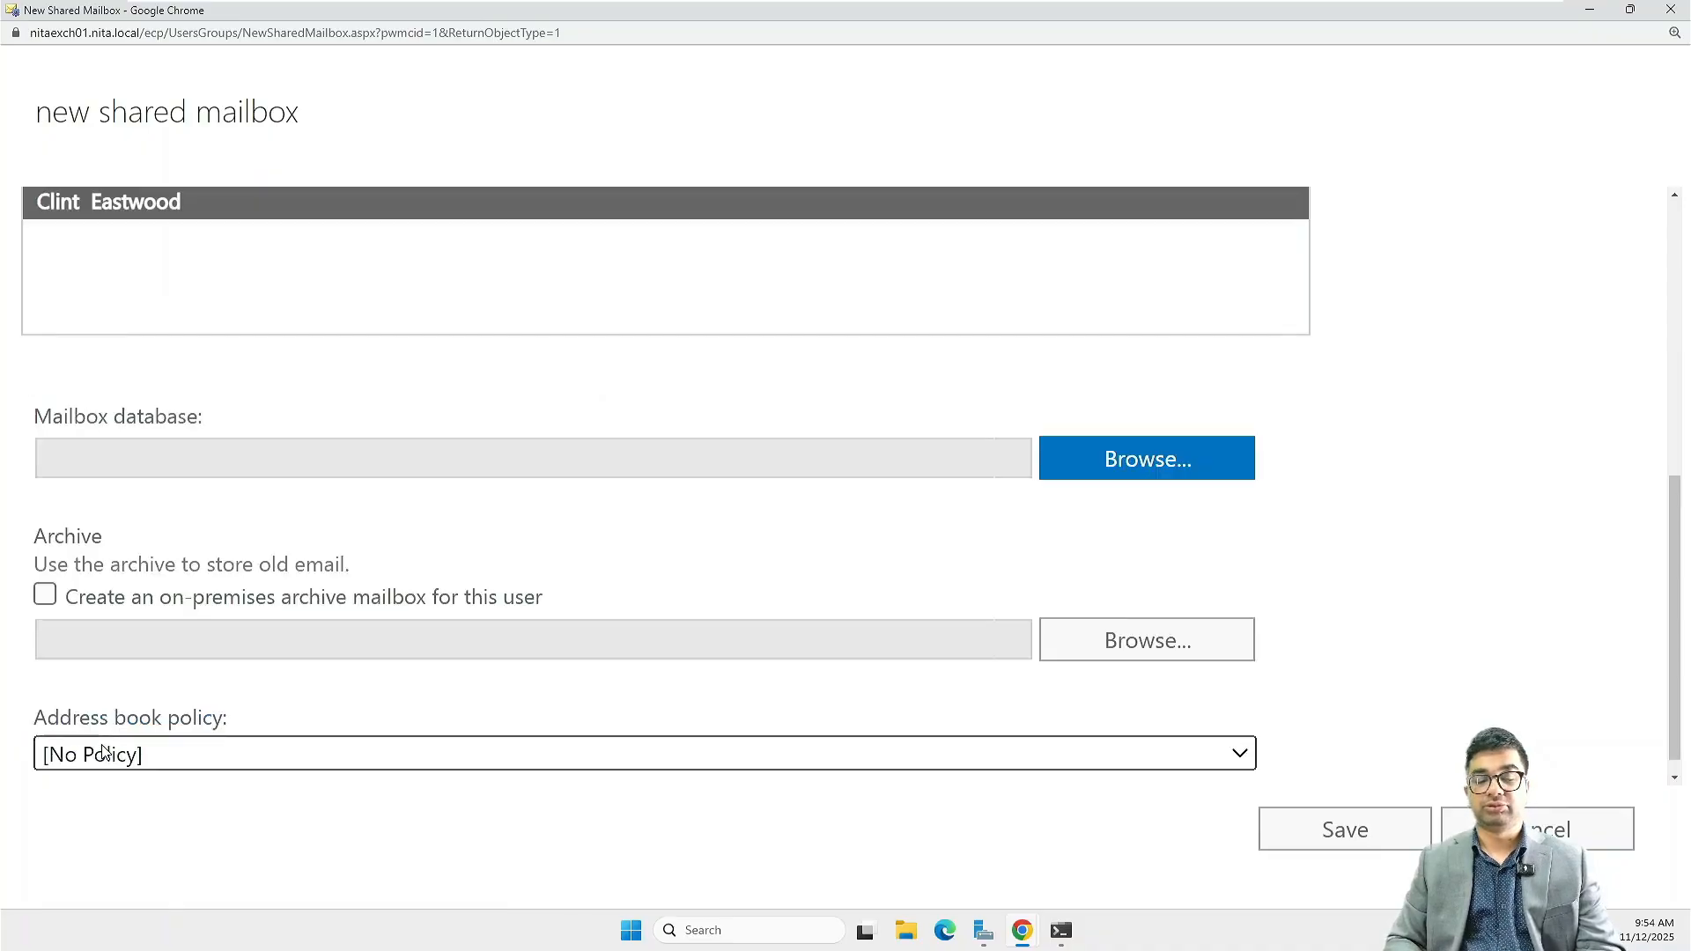
click(1140, 431)
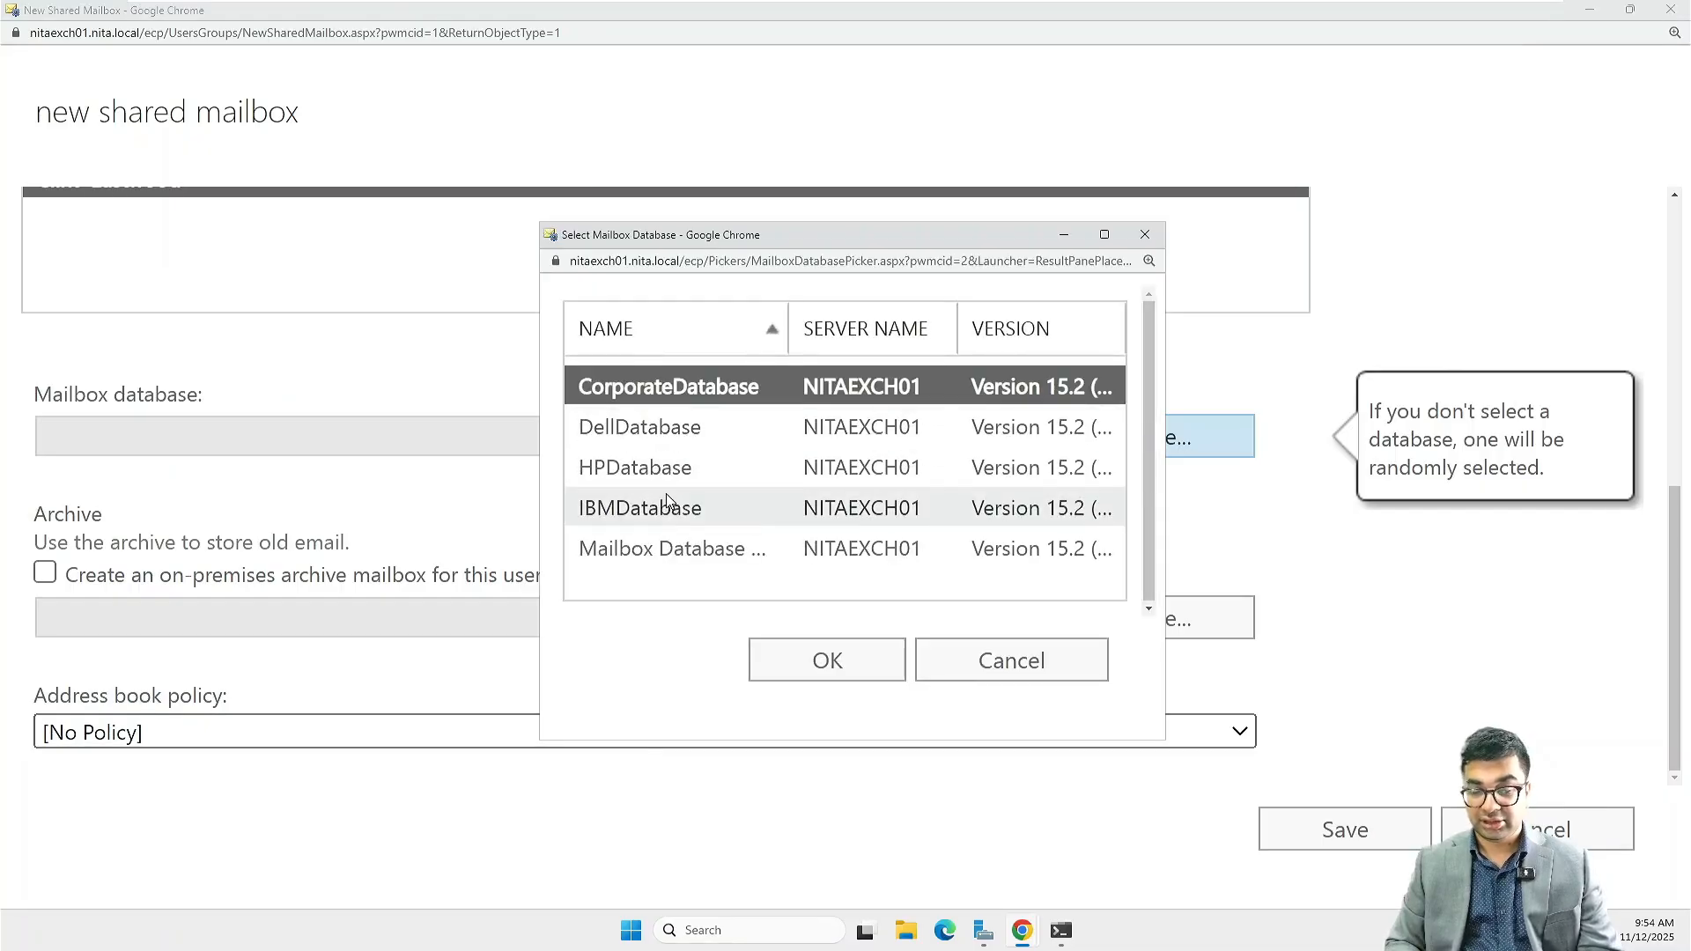
click(731, 511)
click(824, 662)
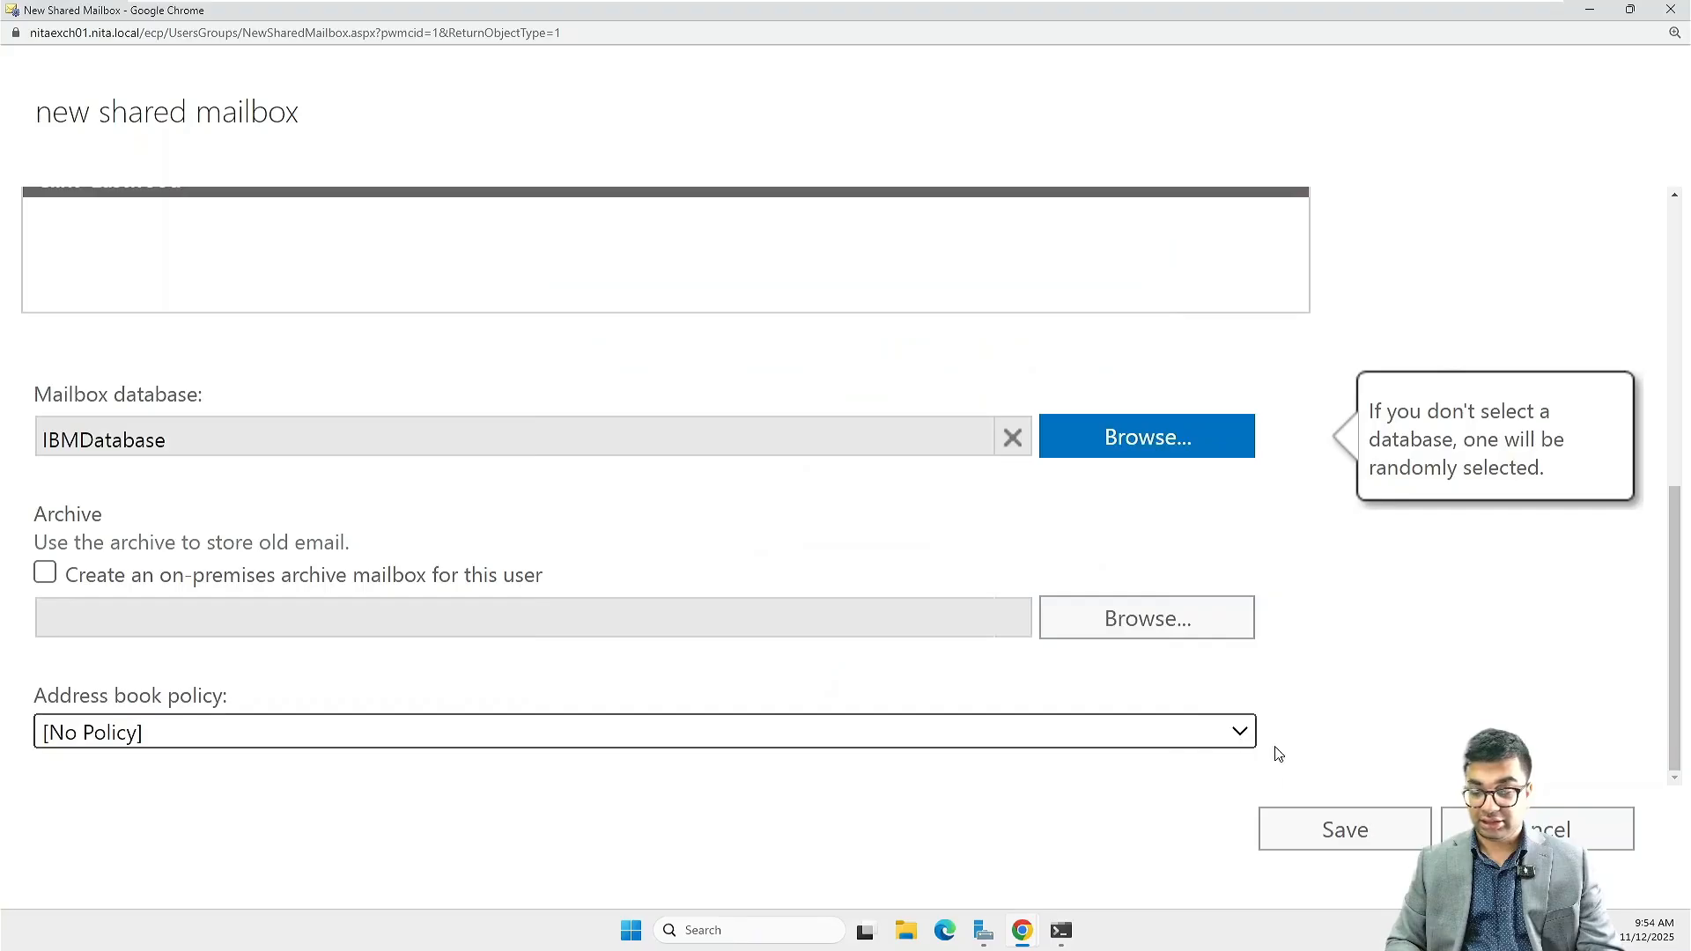
click(1339, 842)
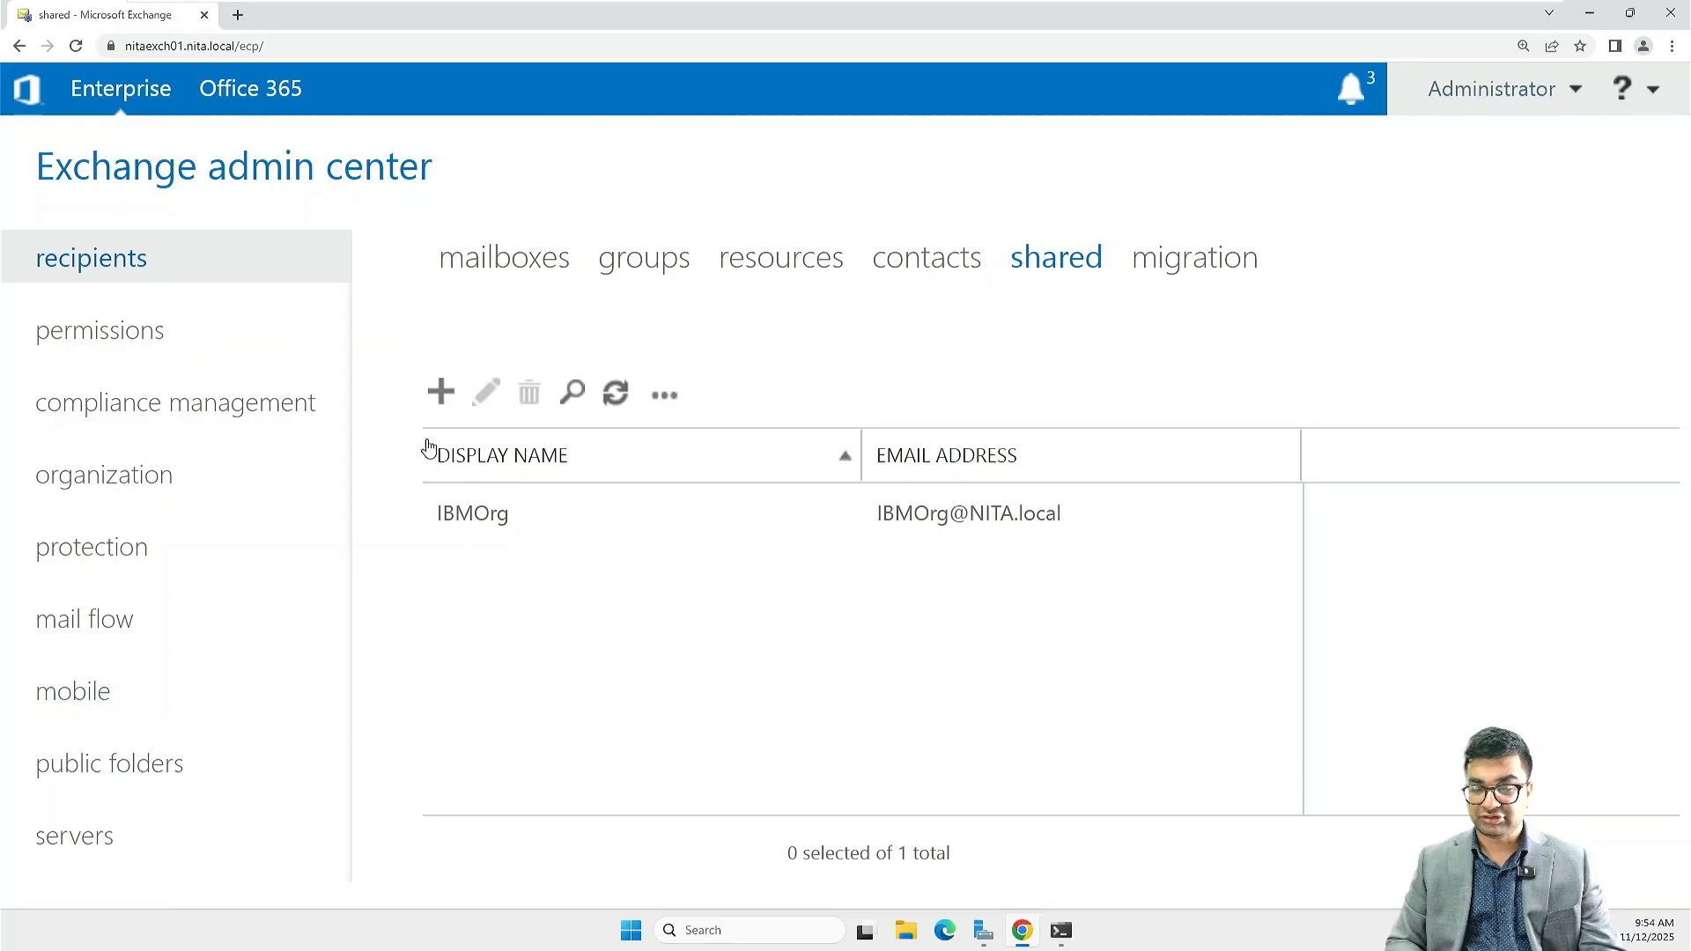
- Start a new shared mailbox with the display name DellOrg
click(441, 392)
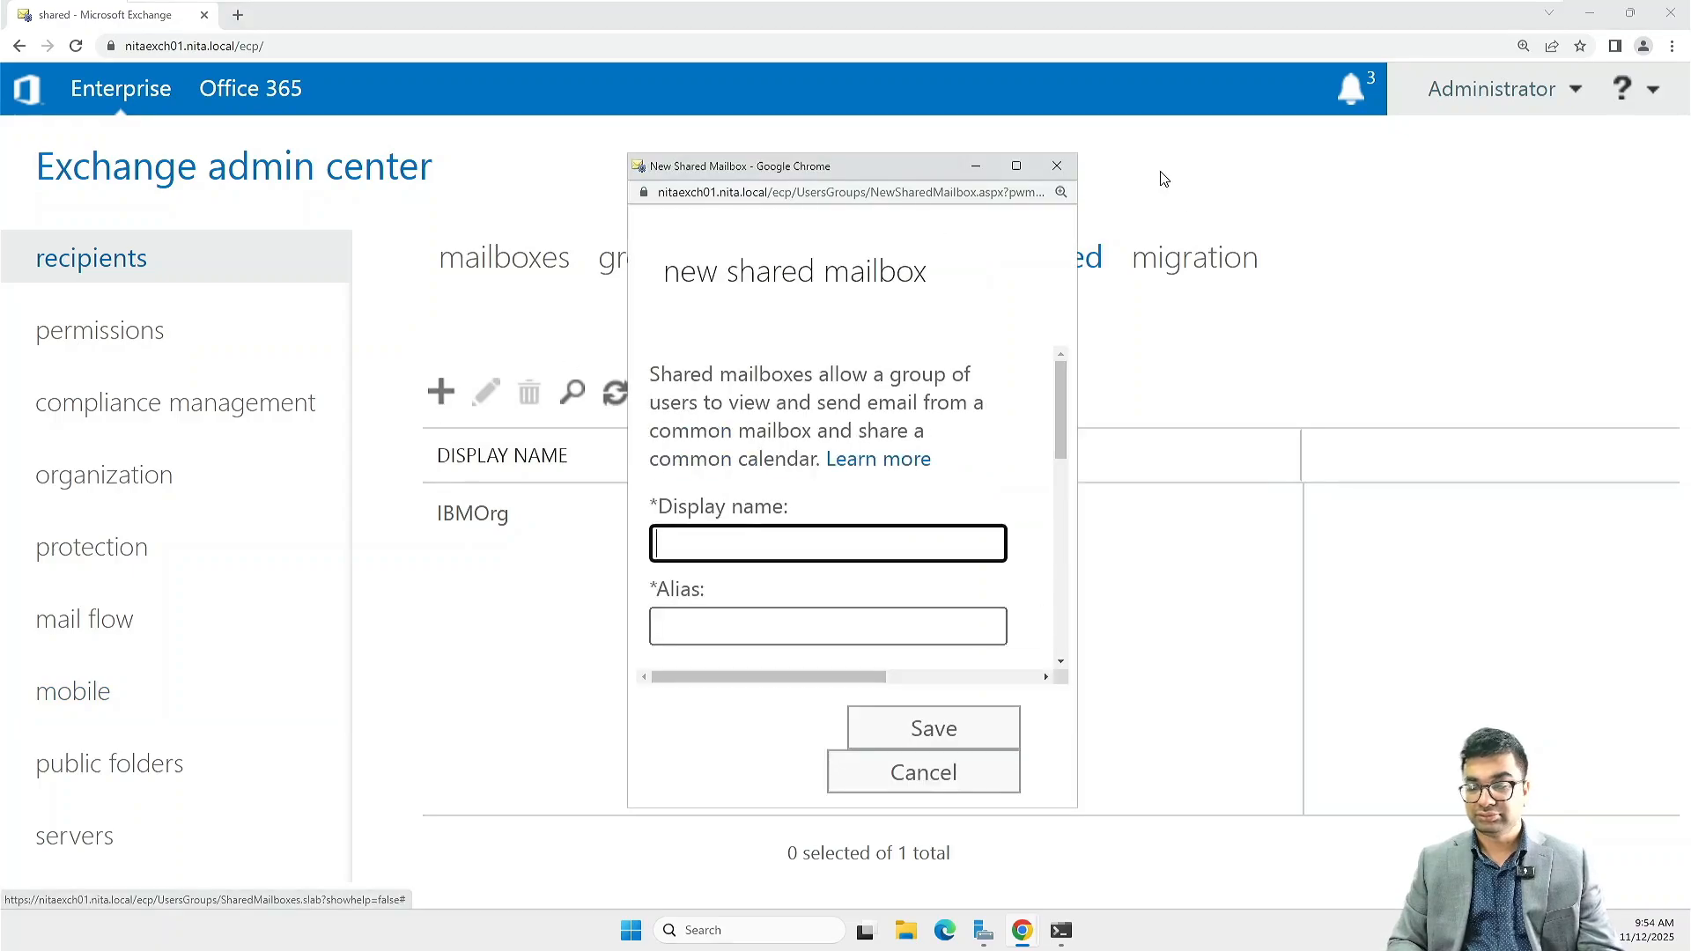
click(1012, 166)
text(De)
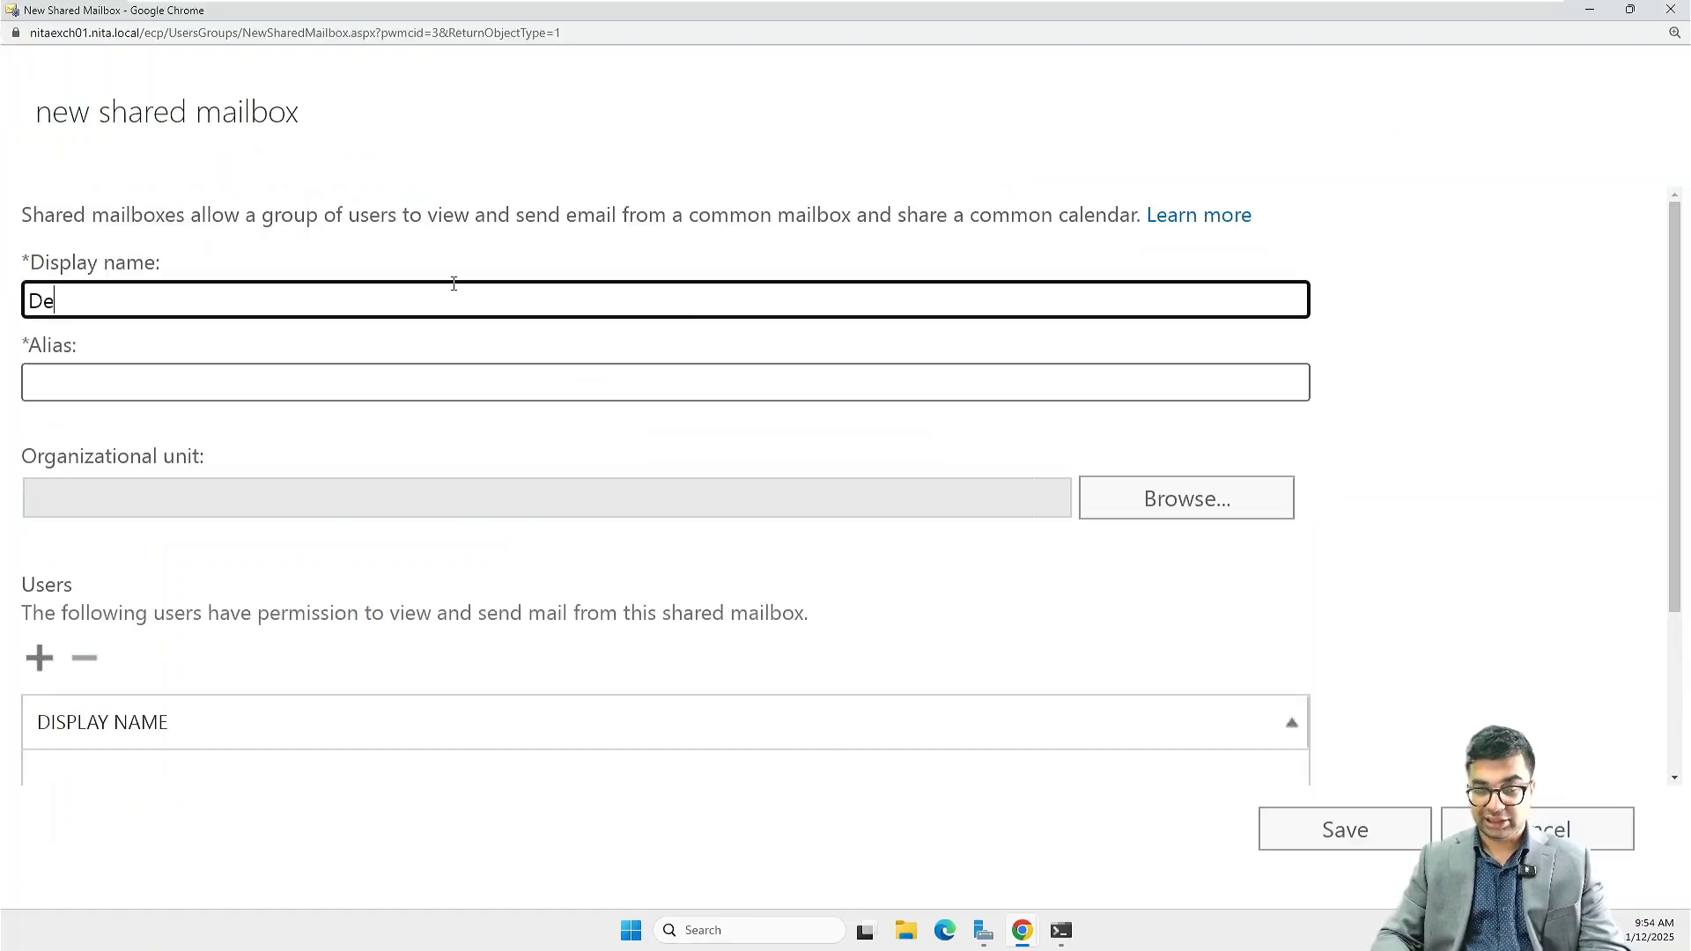
text(llOrg)
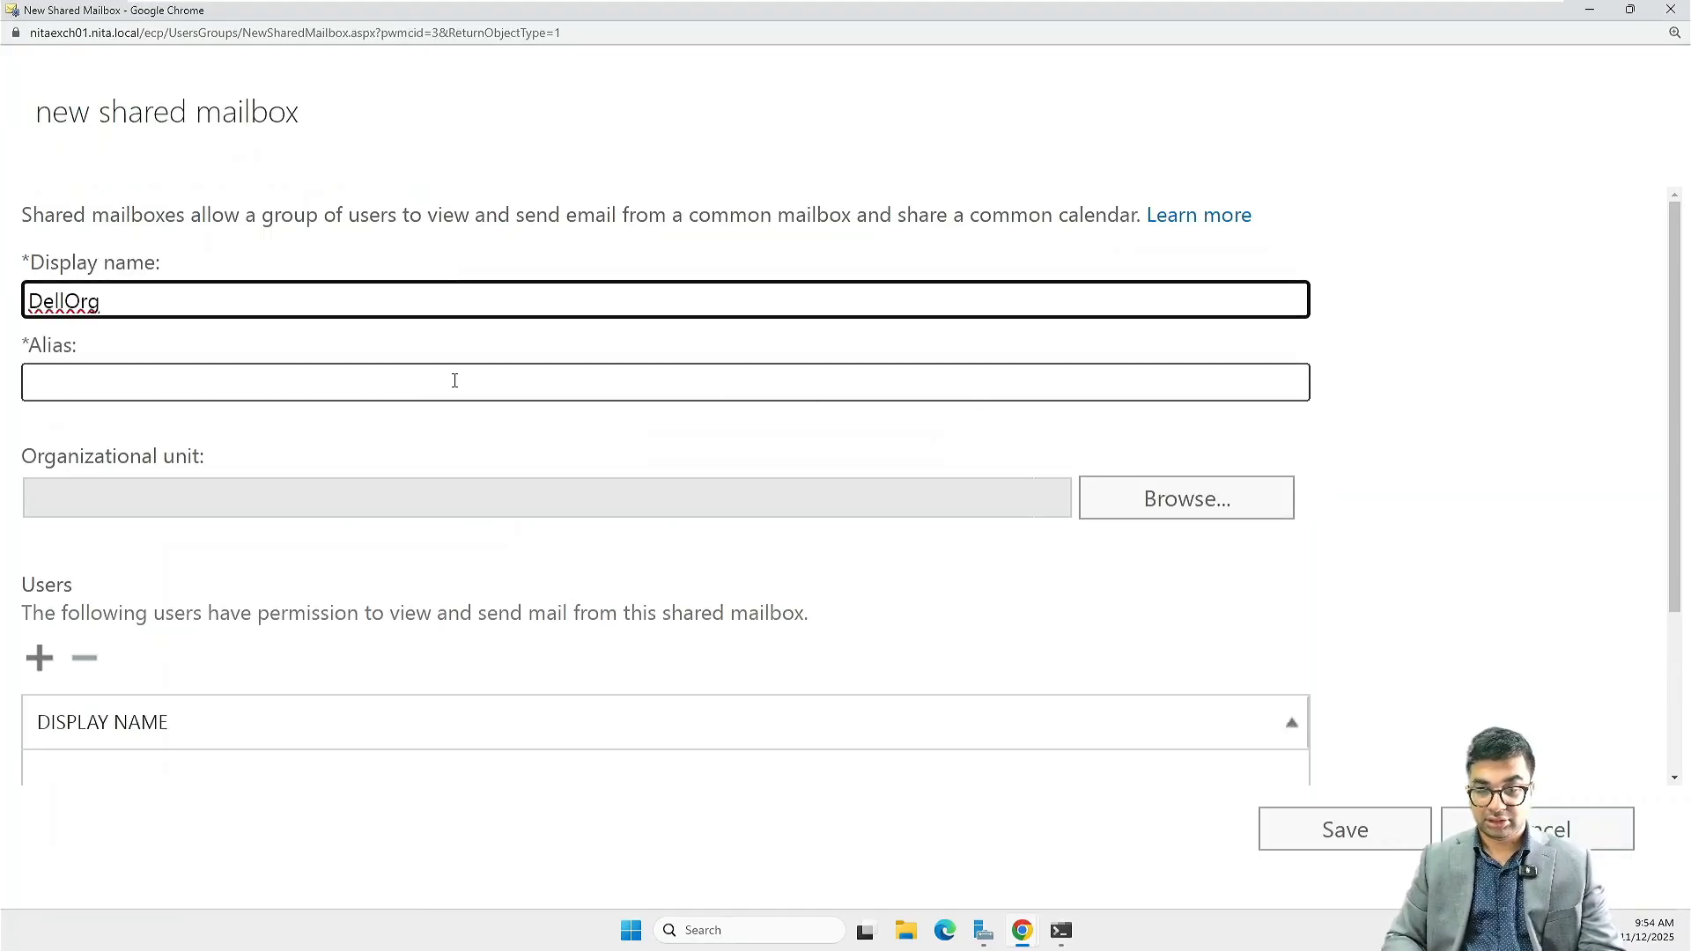
- Copy the display name DellOrg into the new shared mailbox's alias
key(shift+Left)
key(shift+Left)
key(shift+Left)
key(shift+Left)
key(shift+Left)
key(shift+Left)
key(shift+Left)
key(ctrl+c)
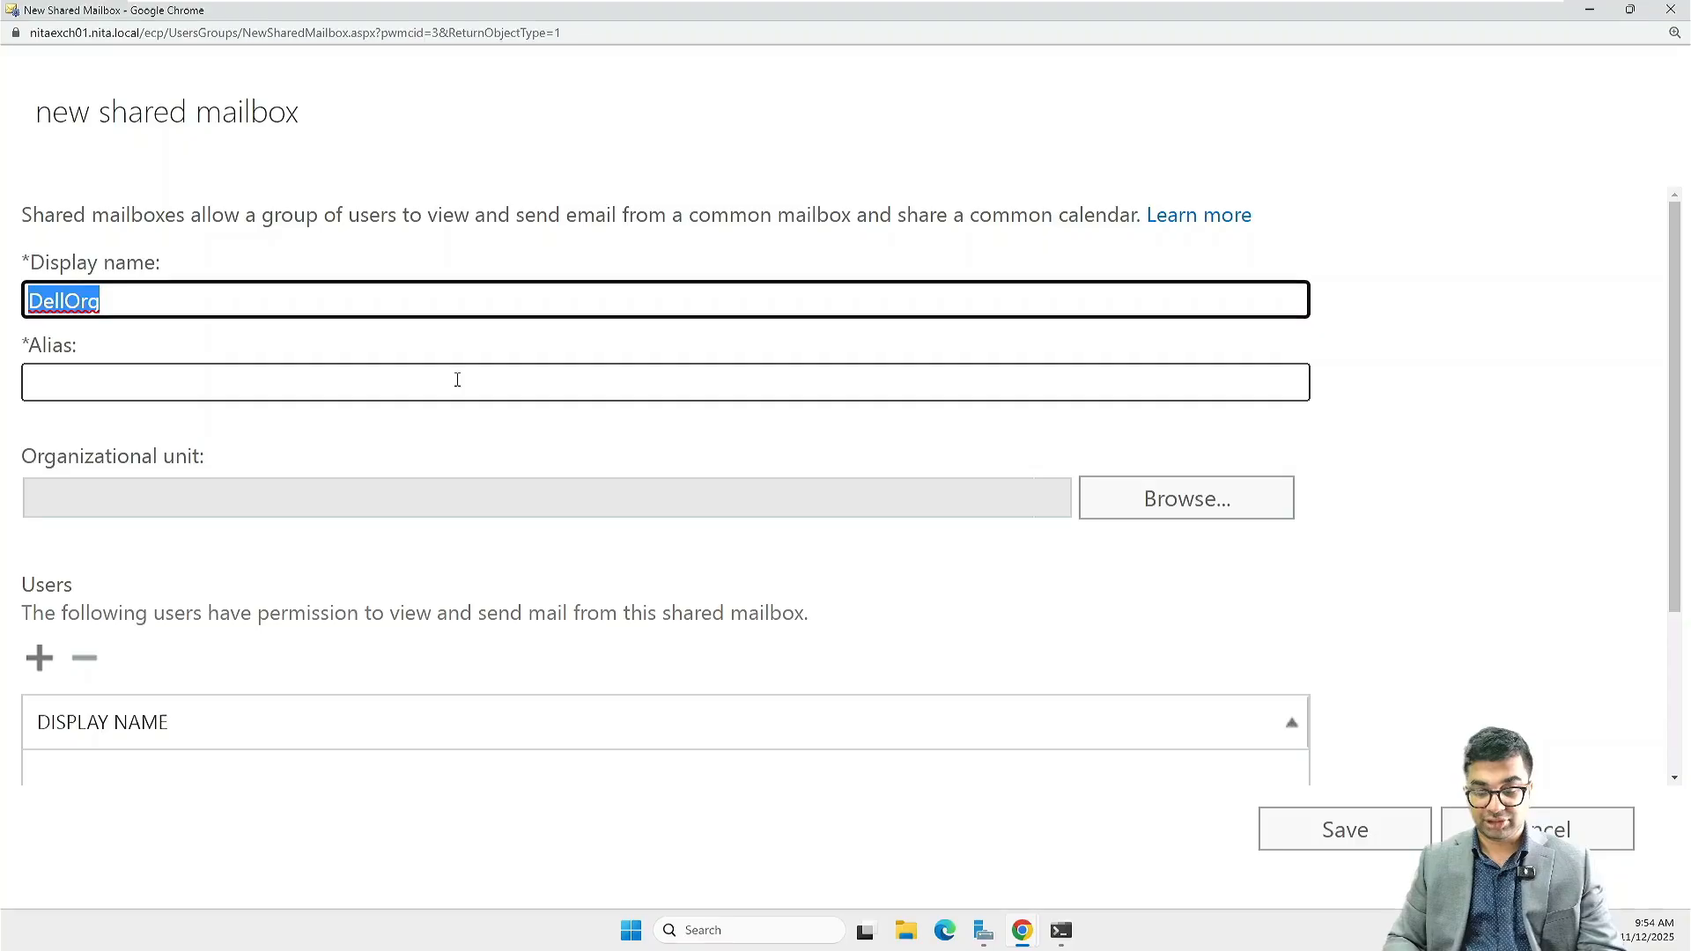
click(432, 394)
key(ctrl+v)
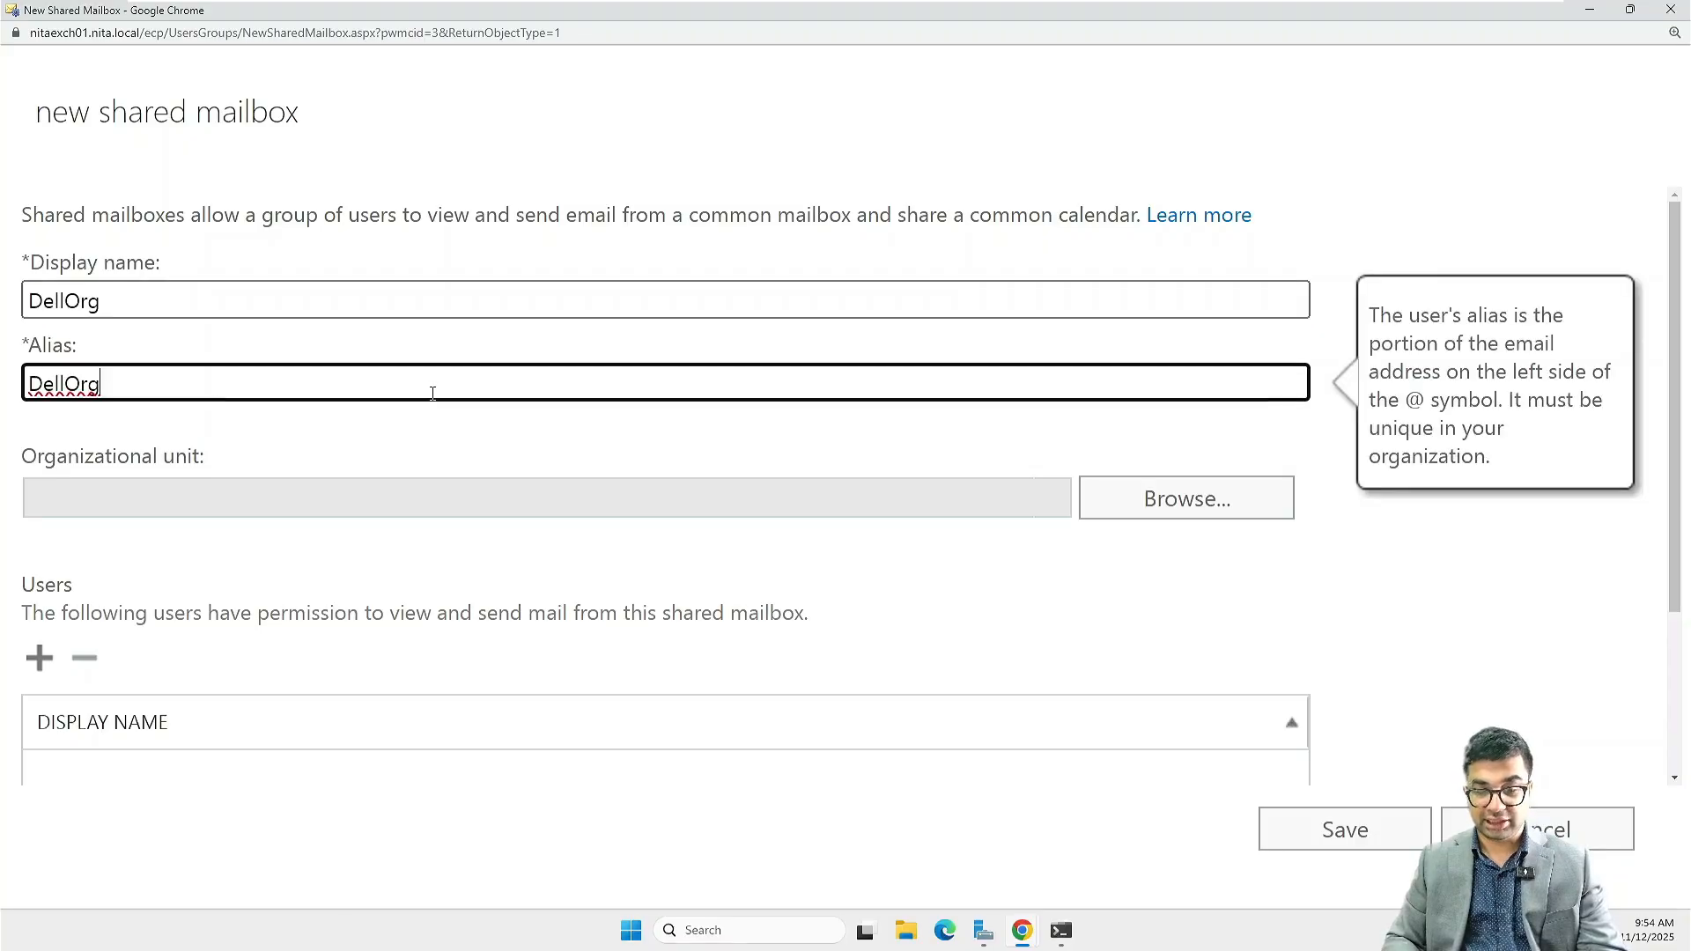
- Set the DellOrg mailbox's organizational unit to NITA.local/Corporate/Dell
click(1130, 498)
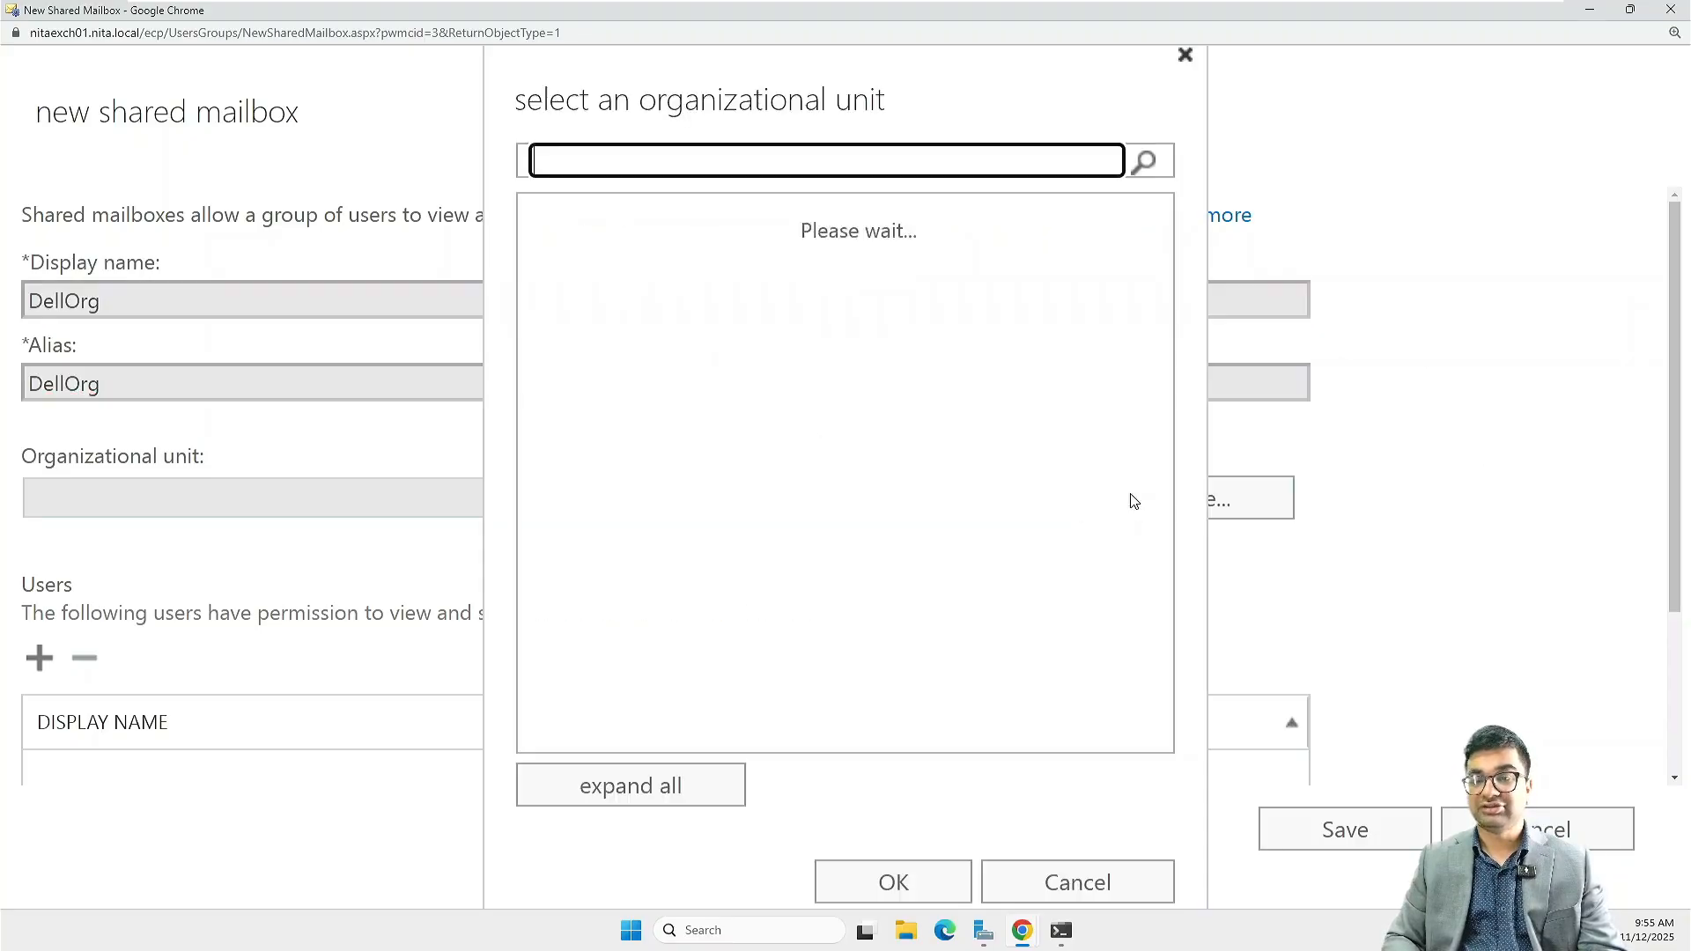
click(585, 260)
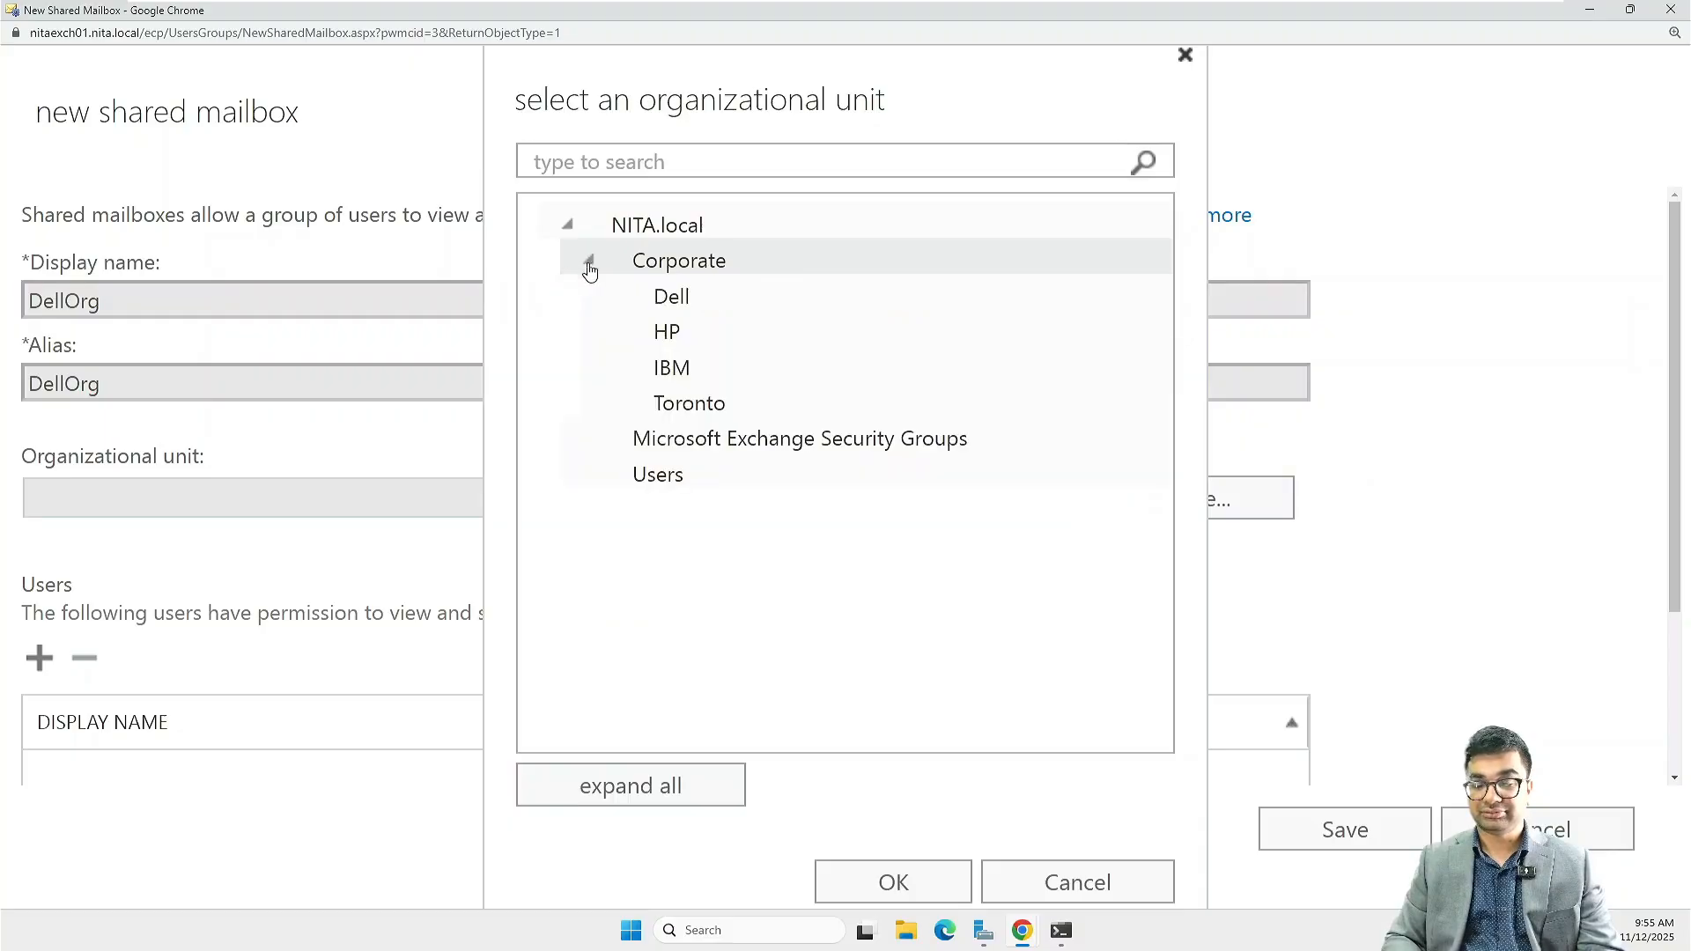
click(659, 301)
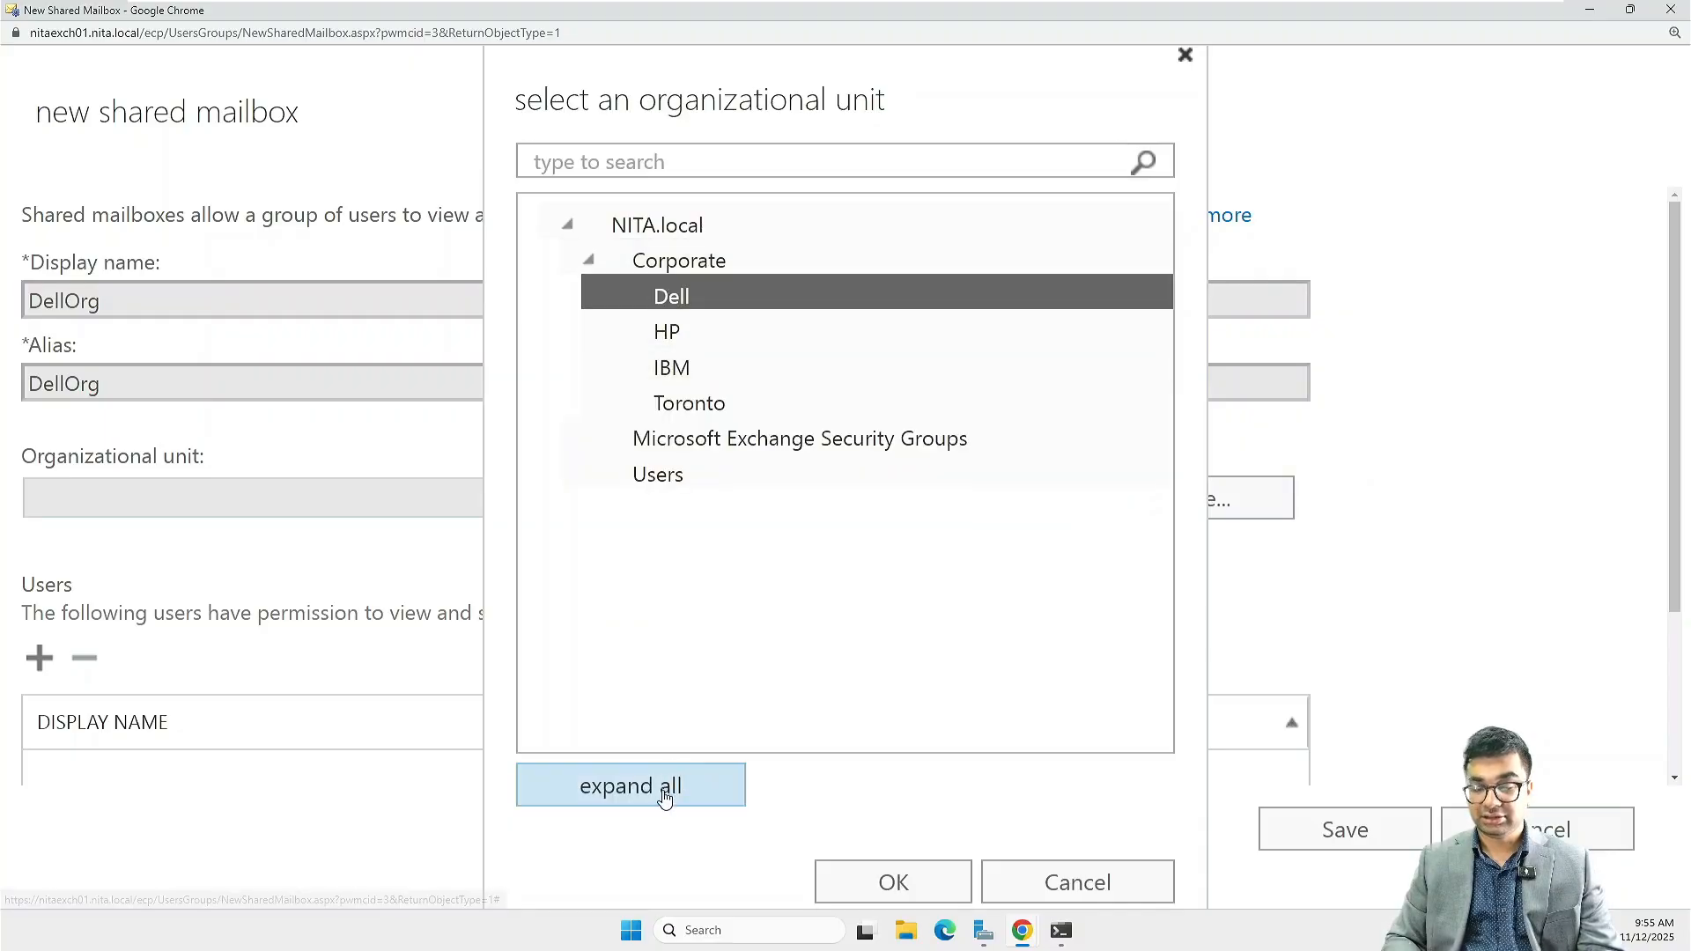
click(866, 882)
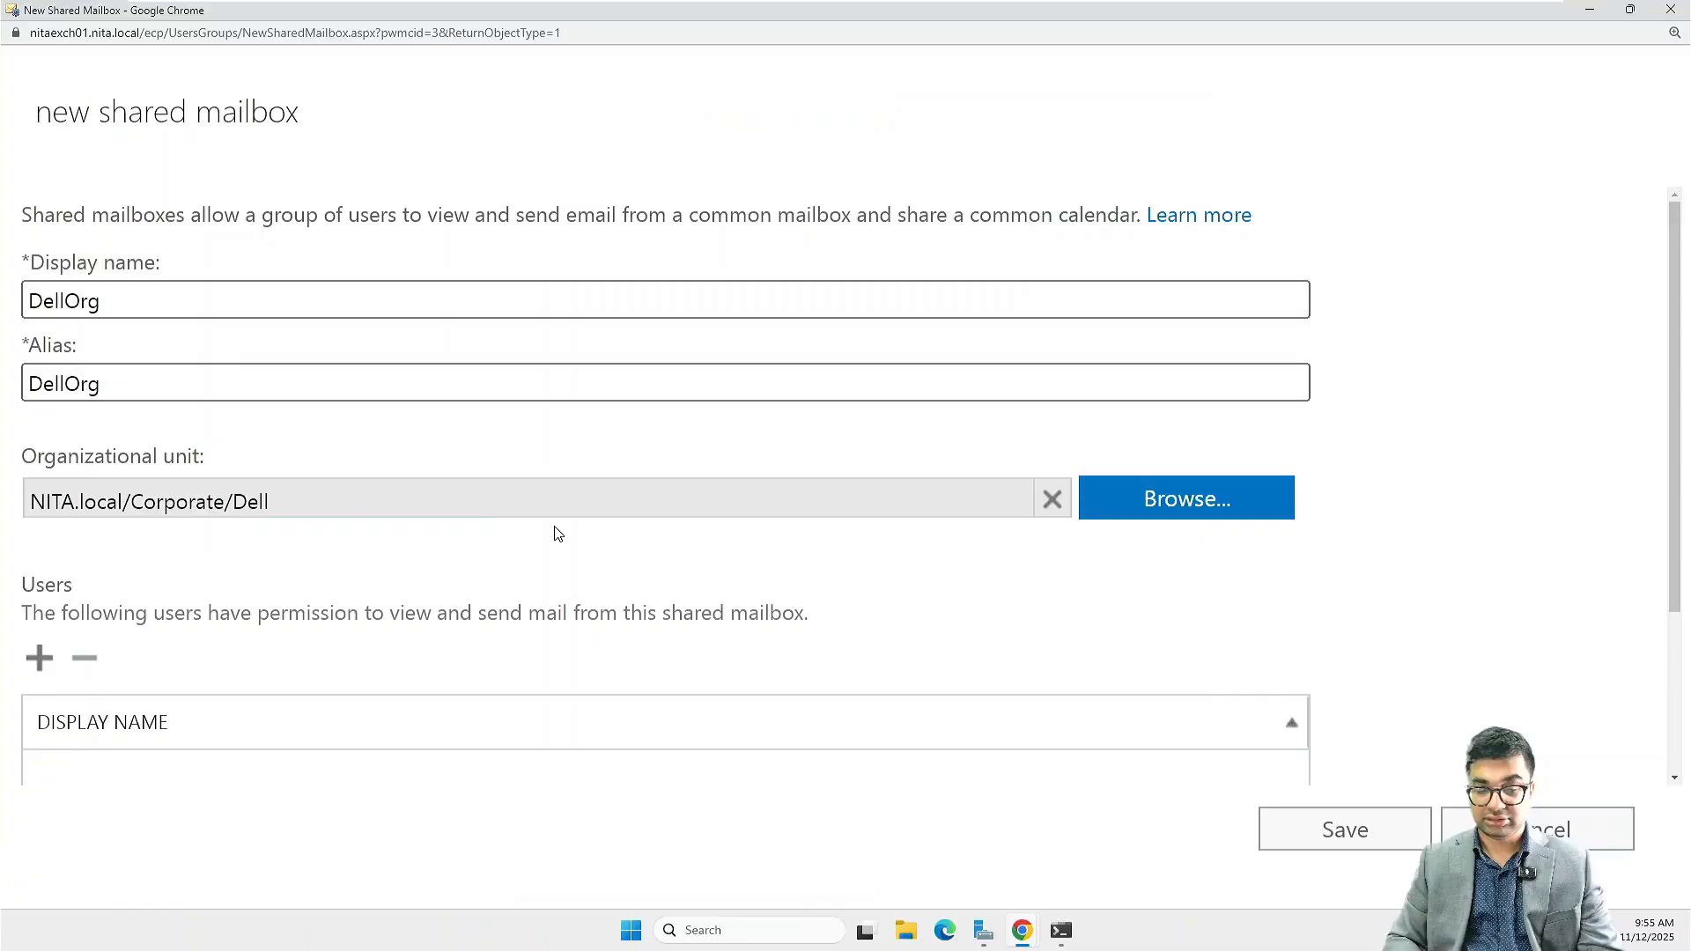
- Add the user with the Dell.com address as permitted to view and send mail from the DellOrg mailbox
scroll(552, 532, down, 2)
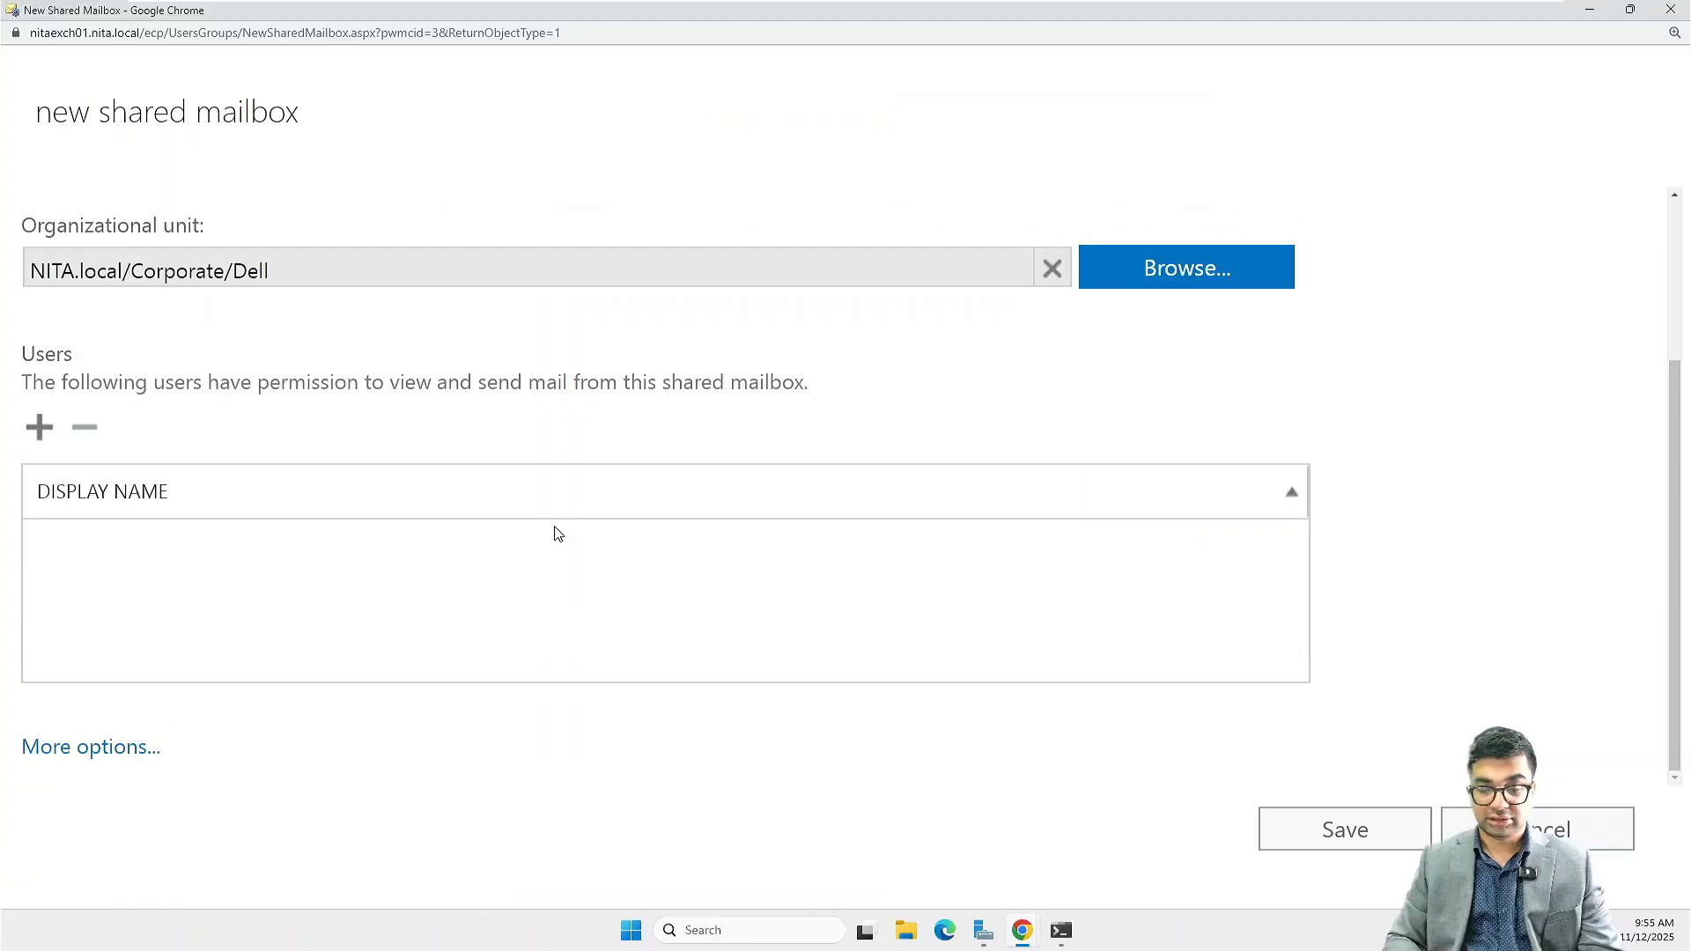
click(38, 428)
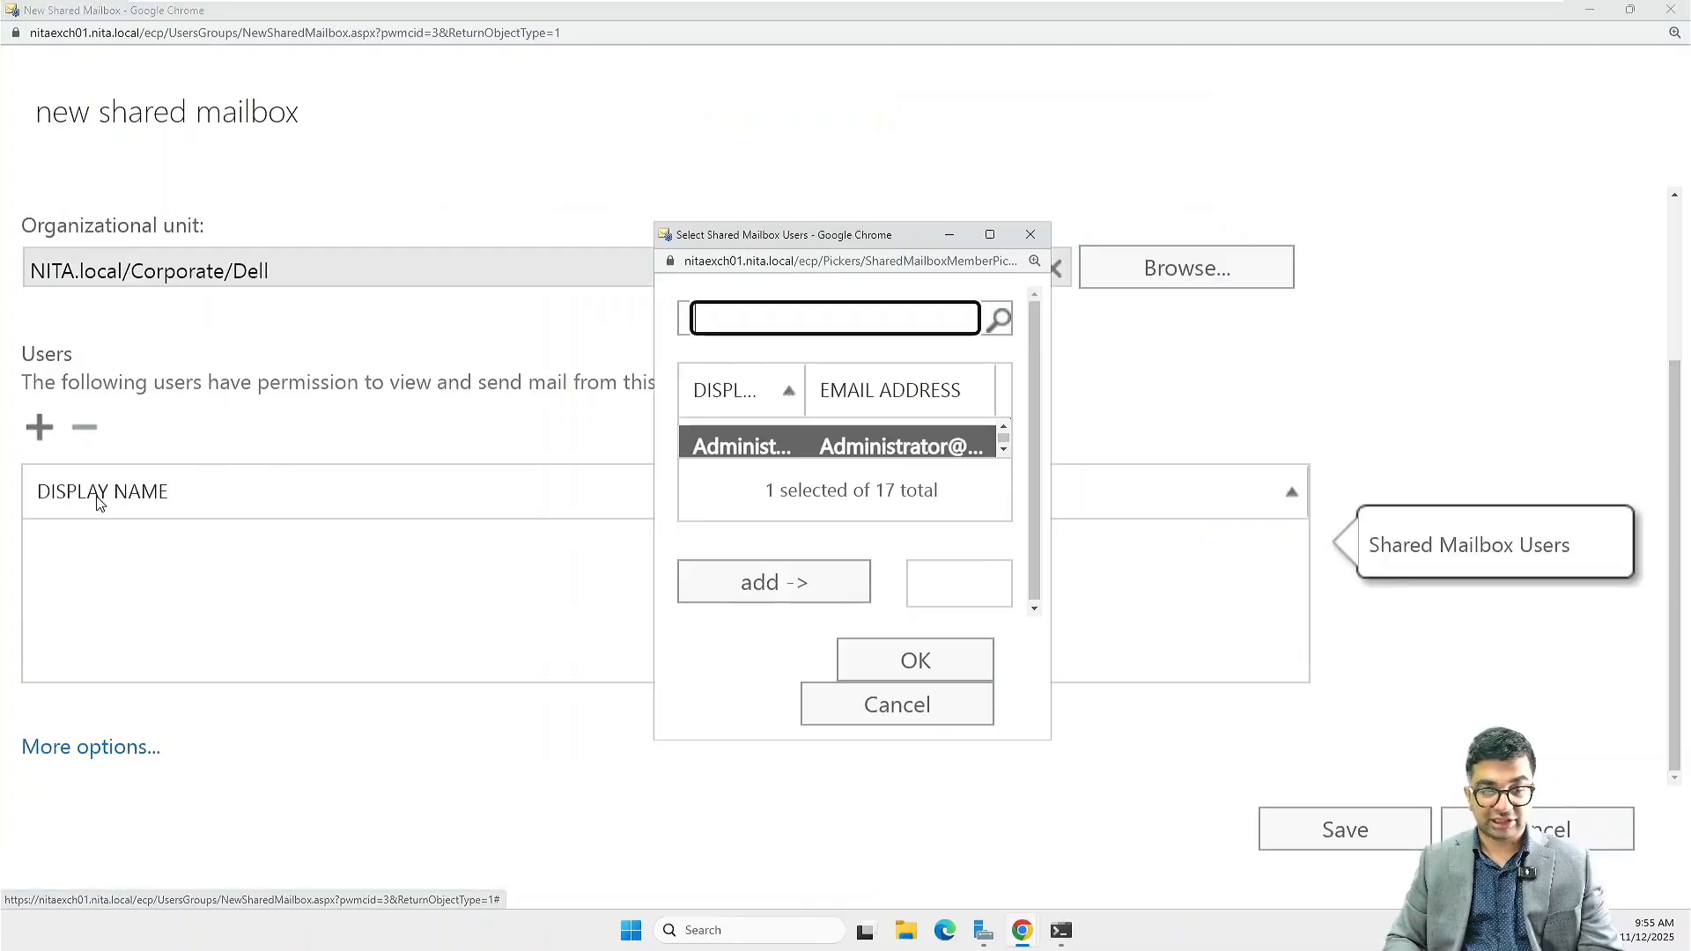
click(990, 234)
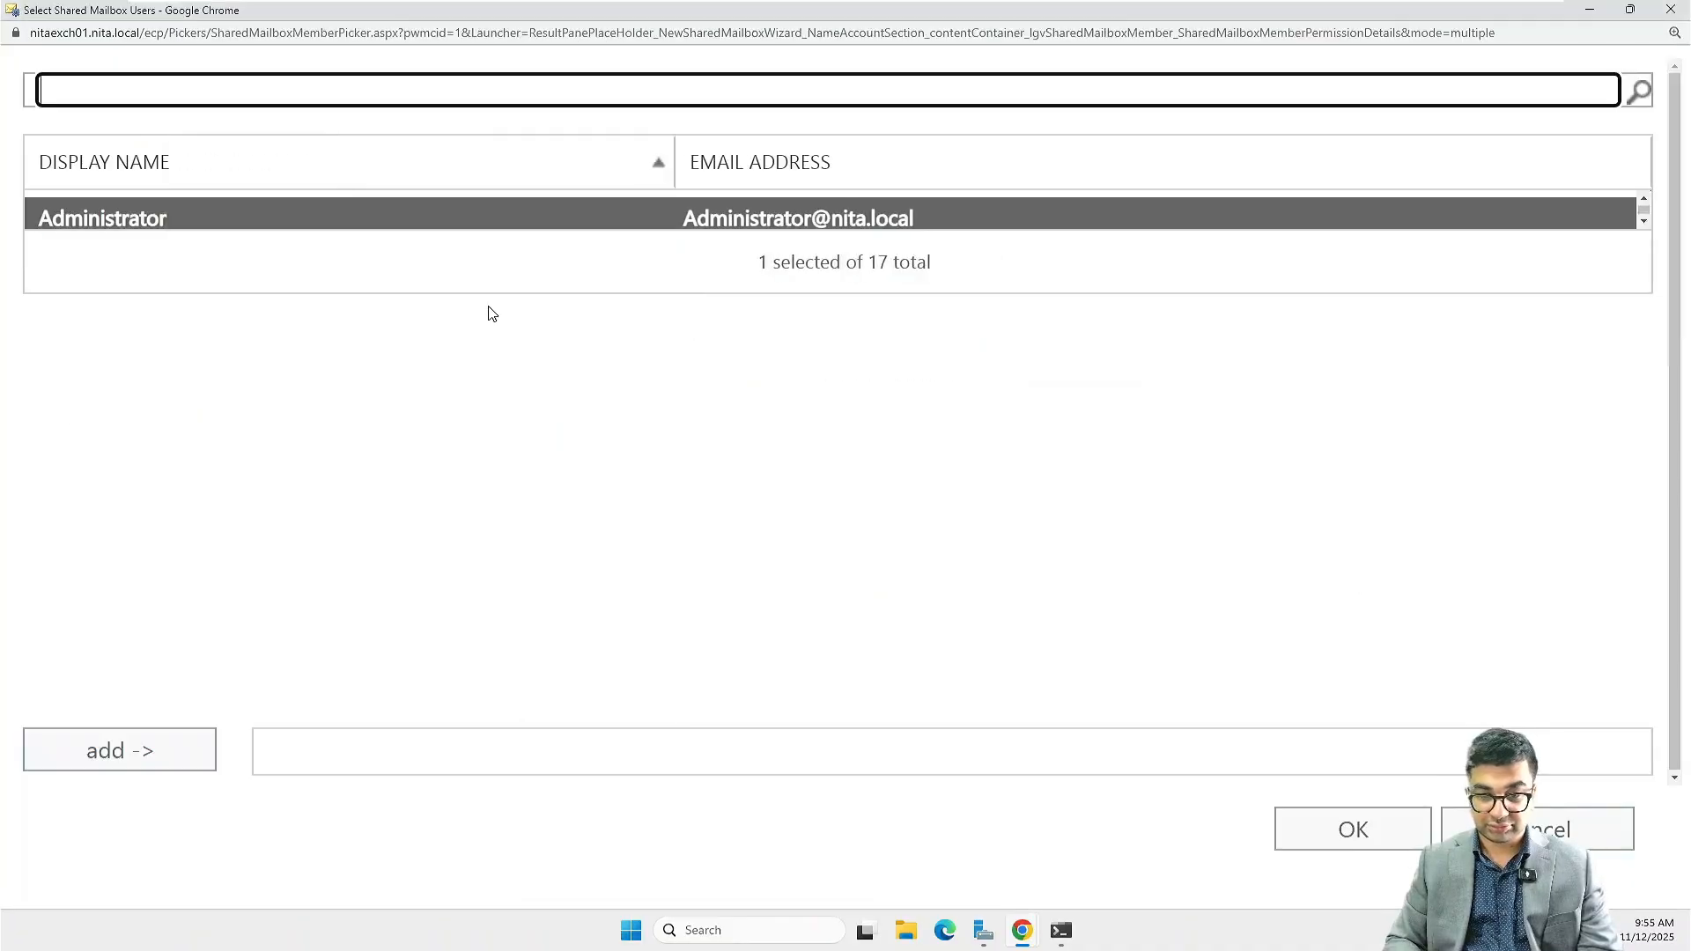
click(137, 421)
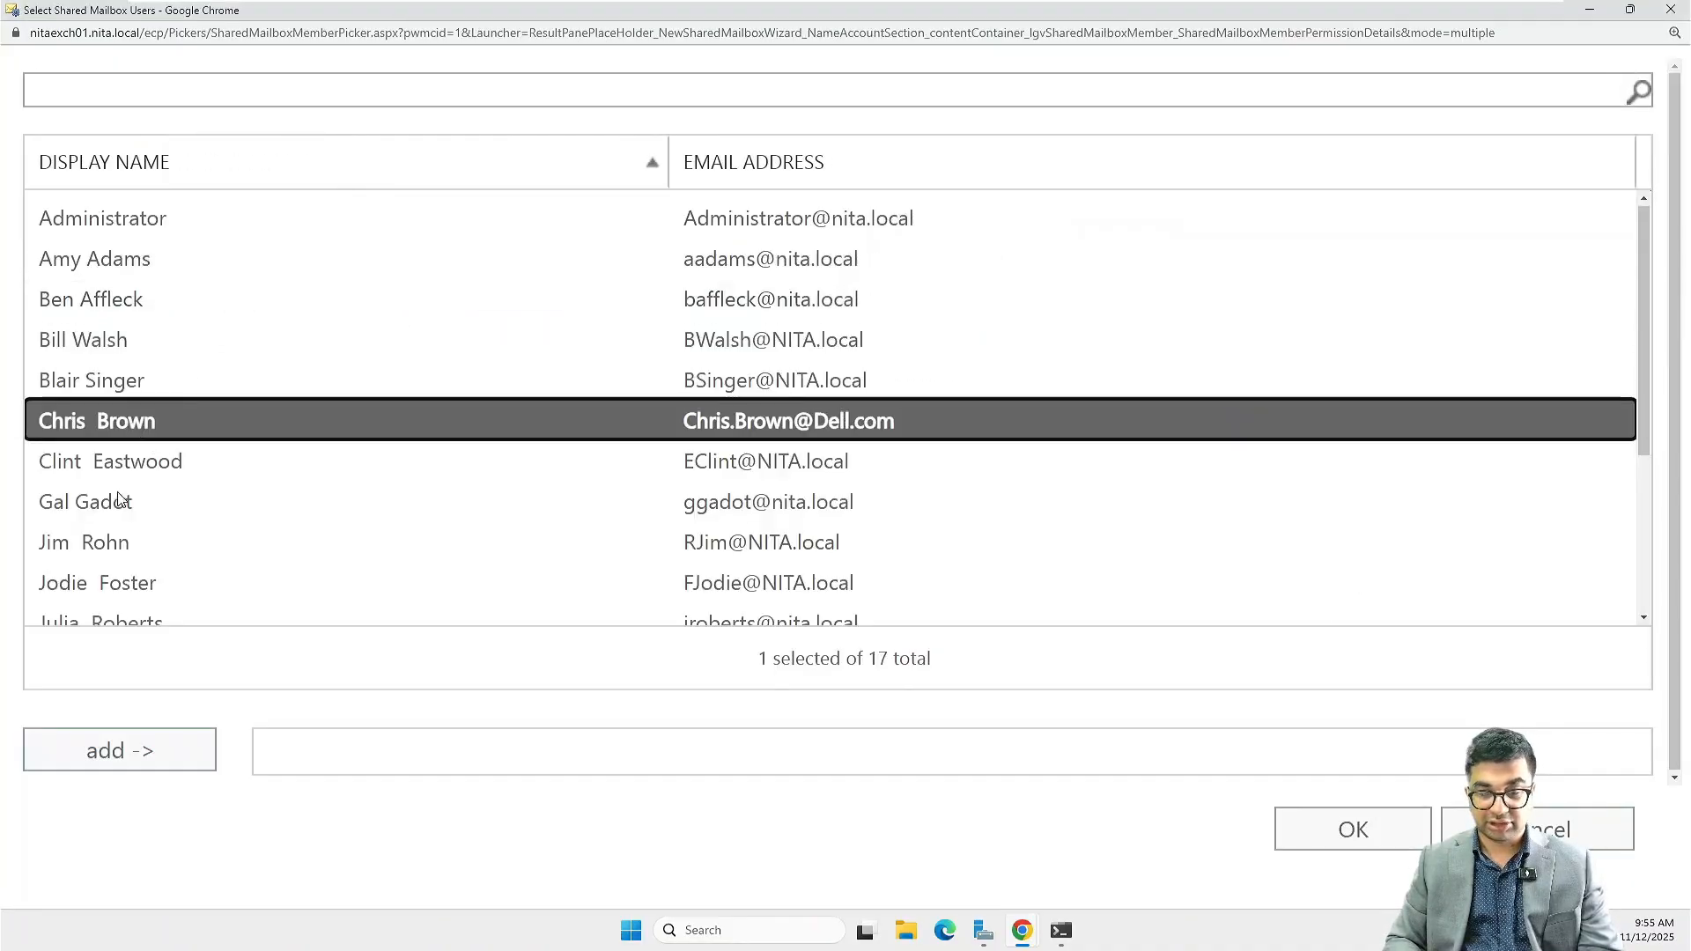
click(134, 769)
click(1352, 831)
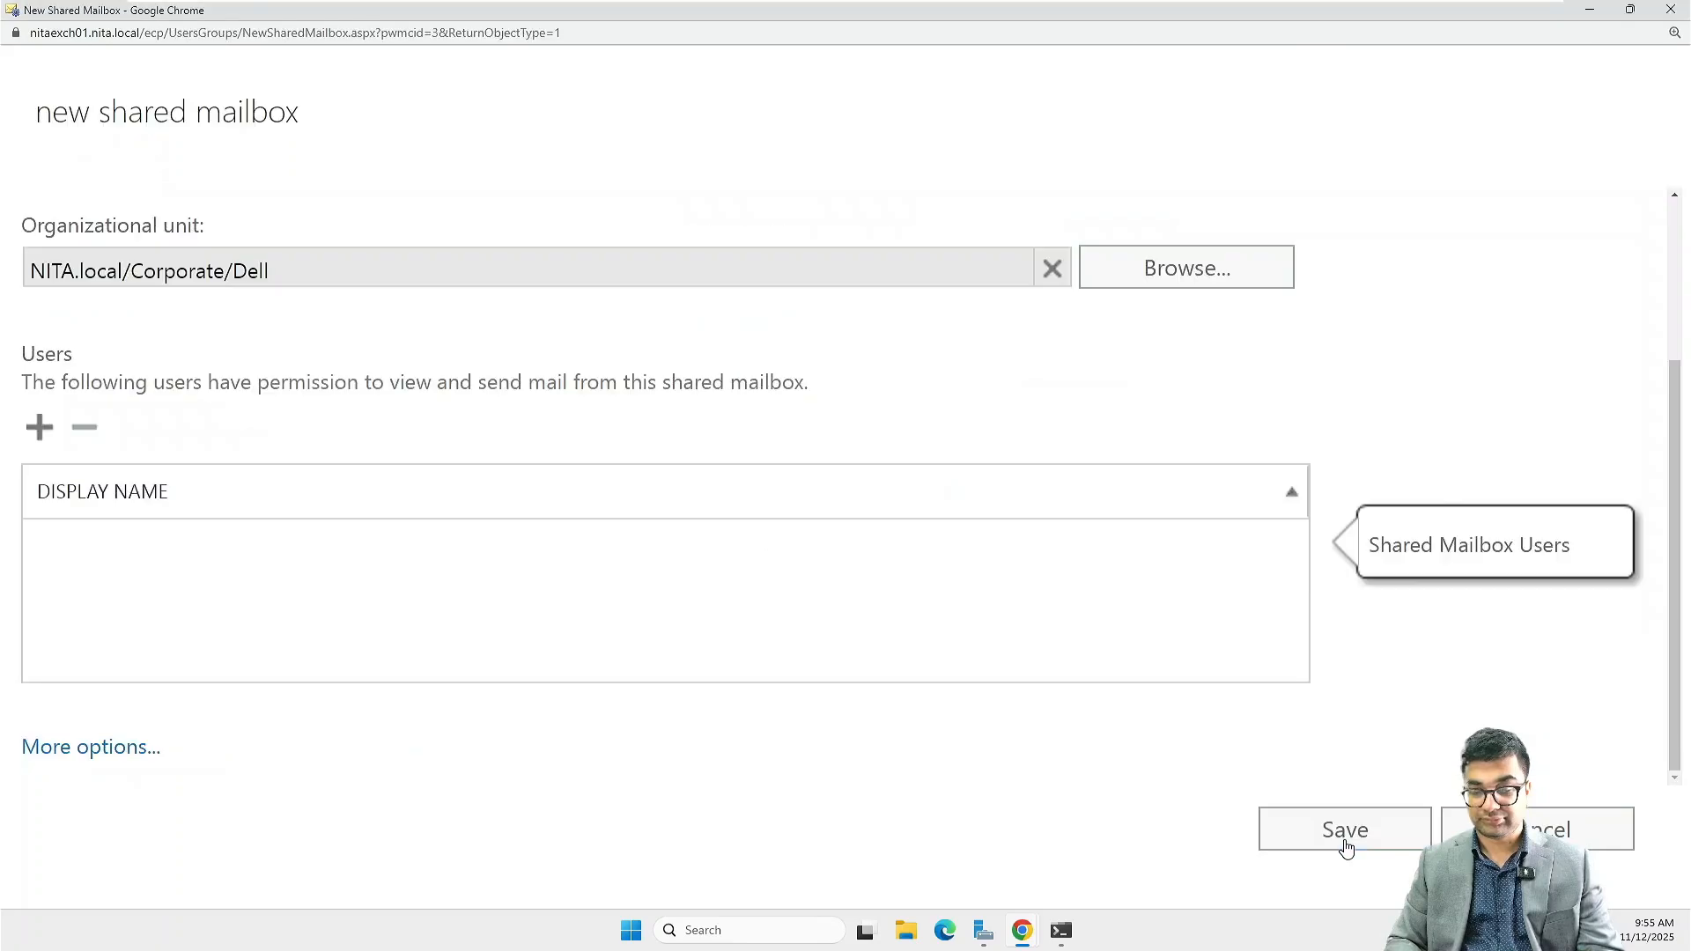
- Choose DellDatabase as the mailbox database and save the DellOrg shared mailbox
click(115, 747)
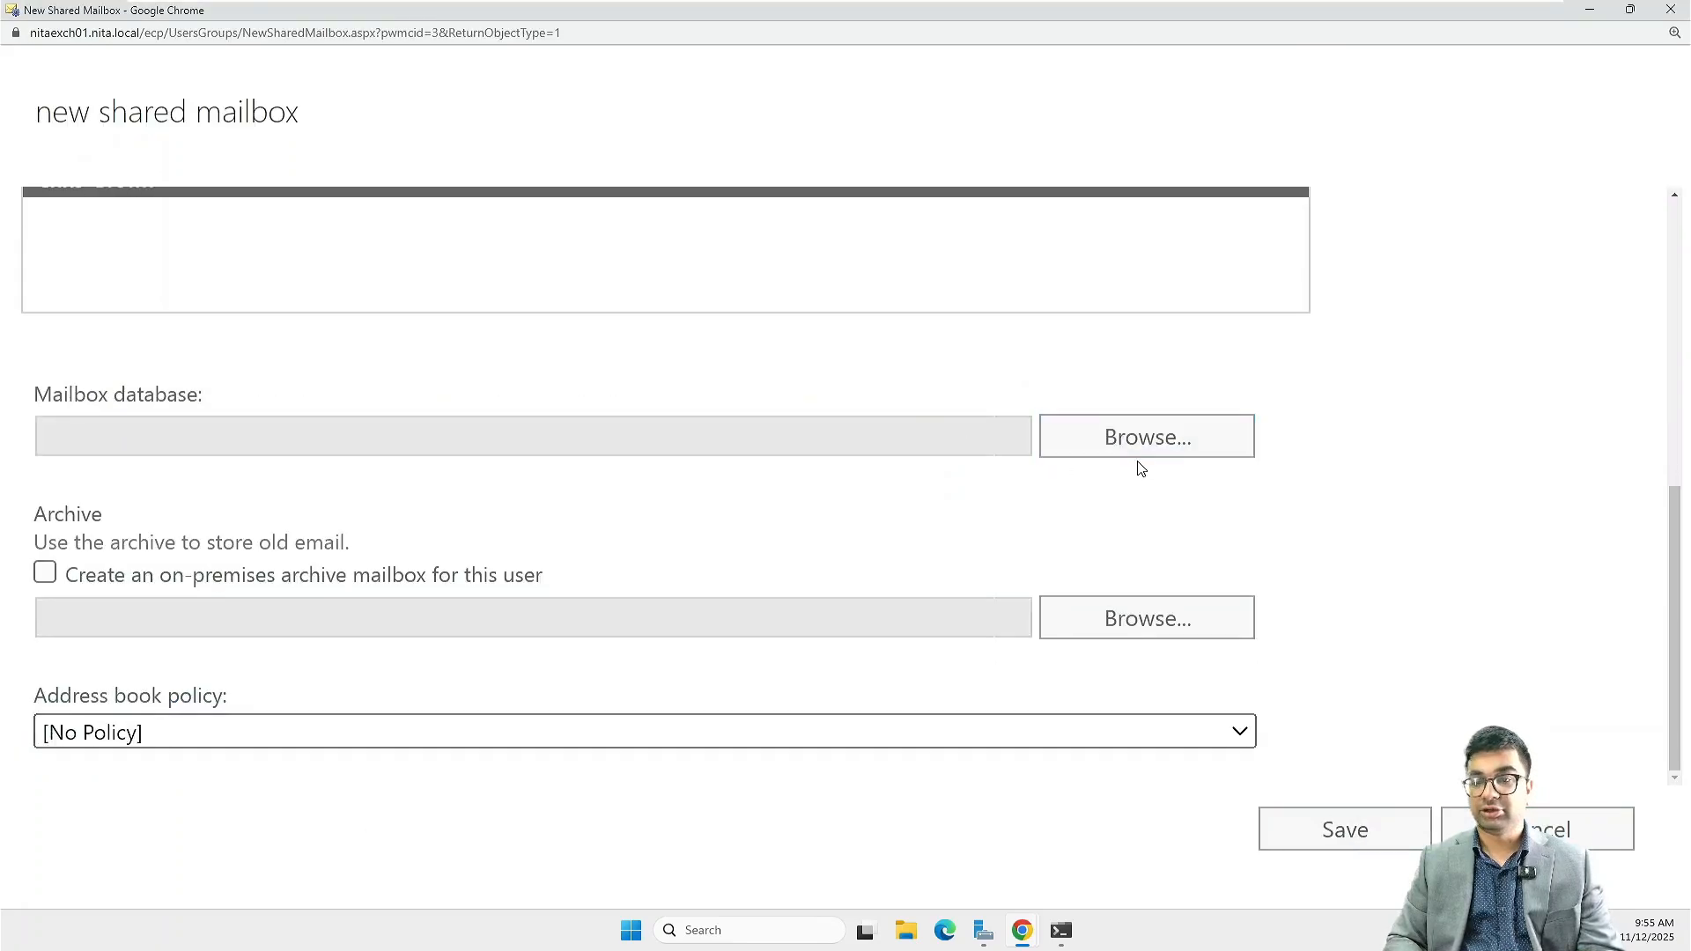
click(1136, 440)
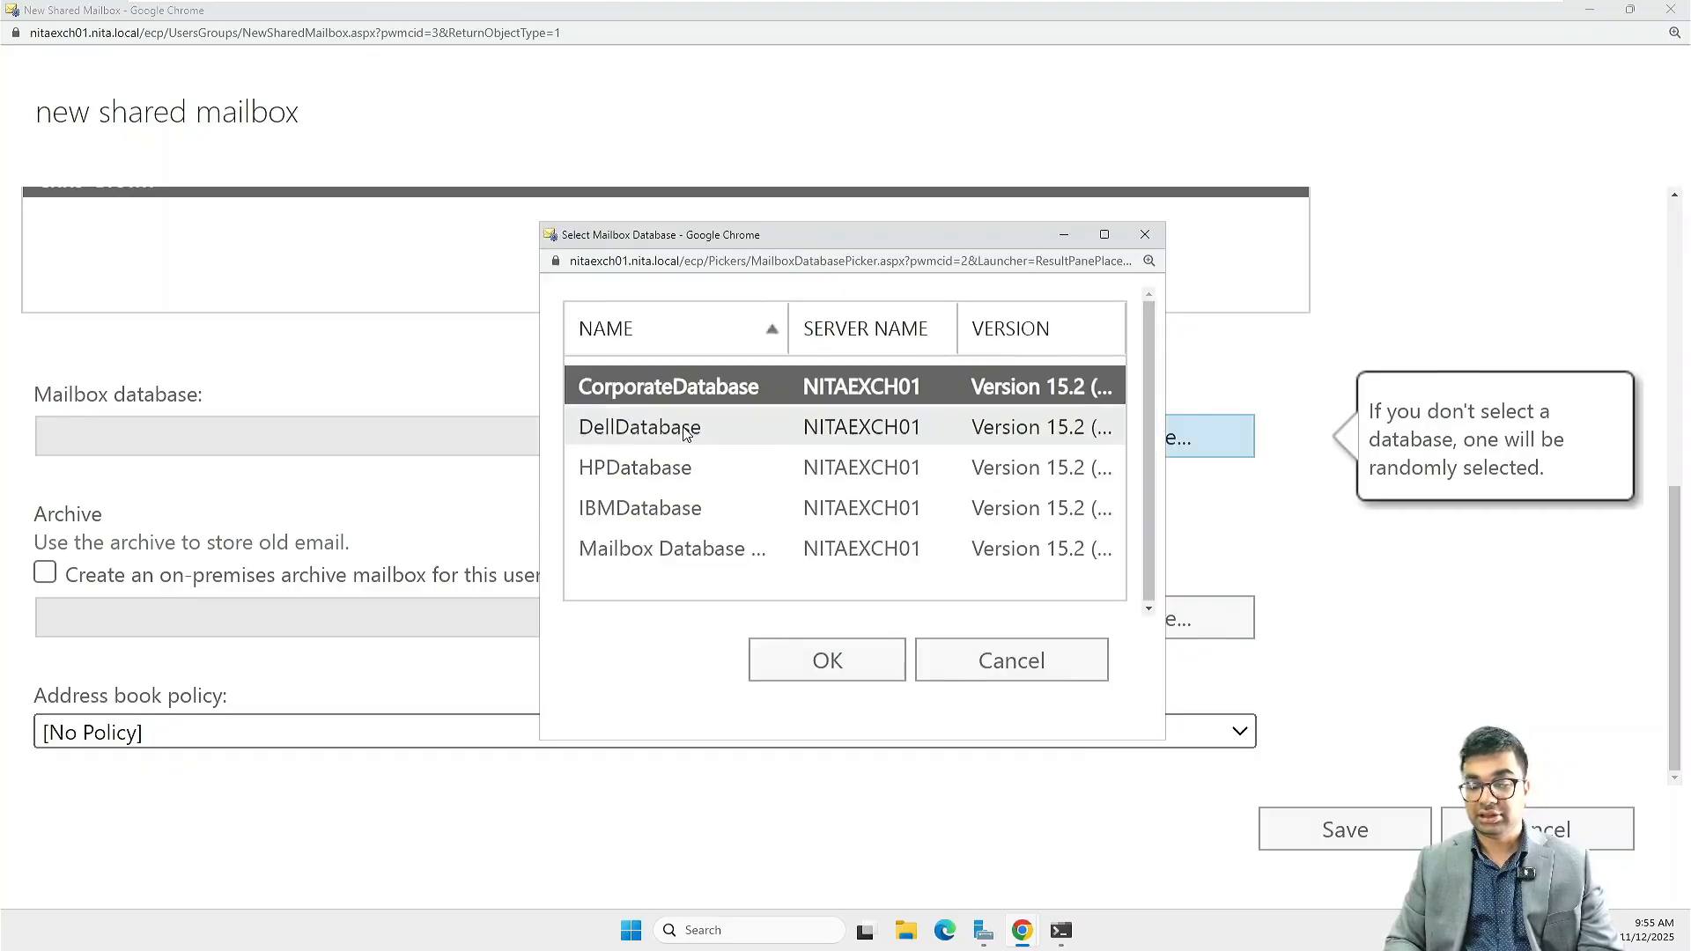
click(684, 430)
click(812, 658)
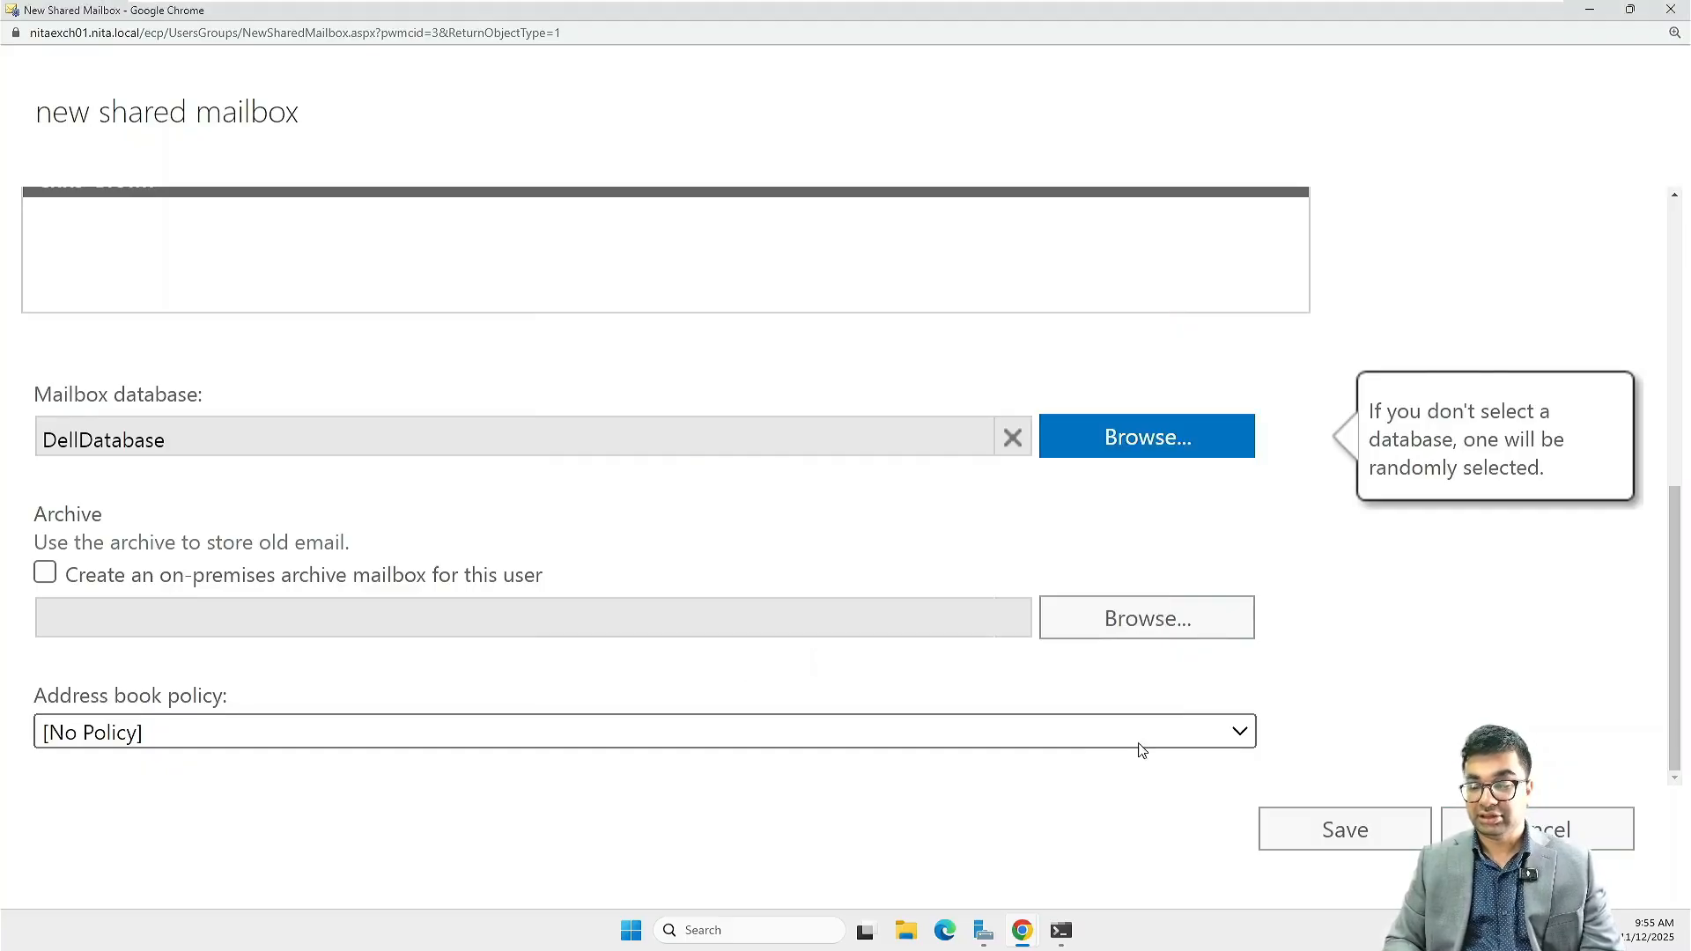
click(1386, 843)
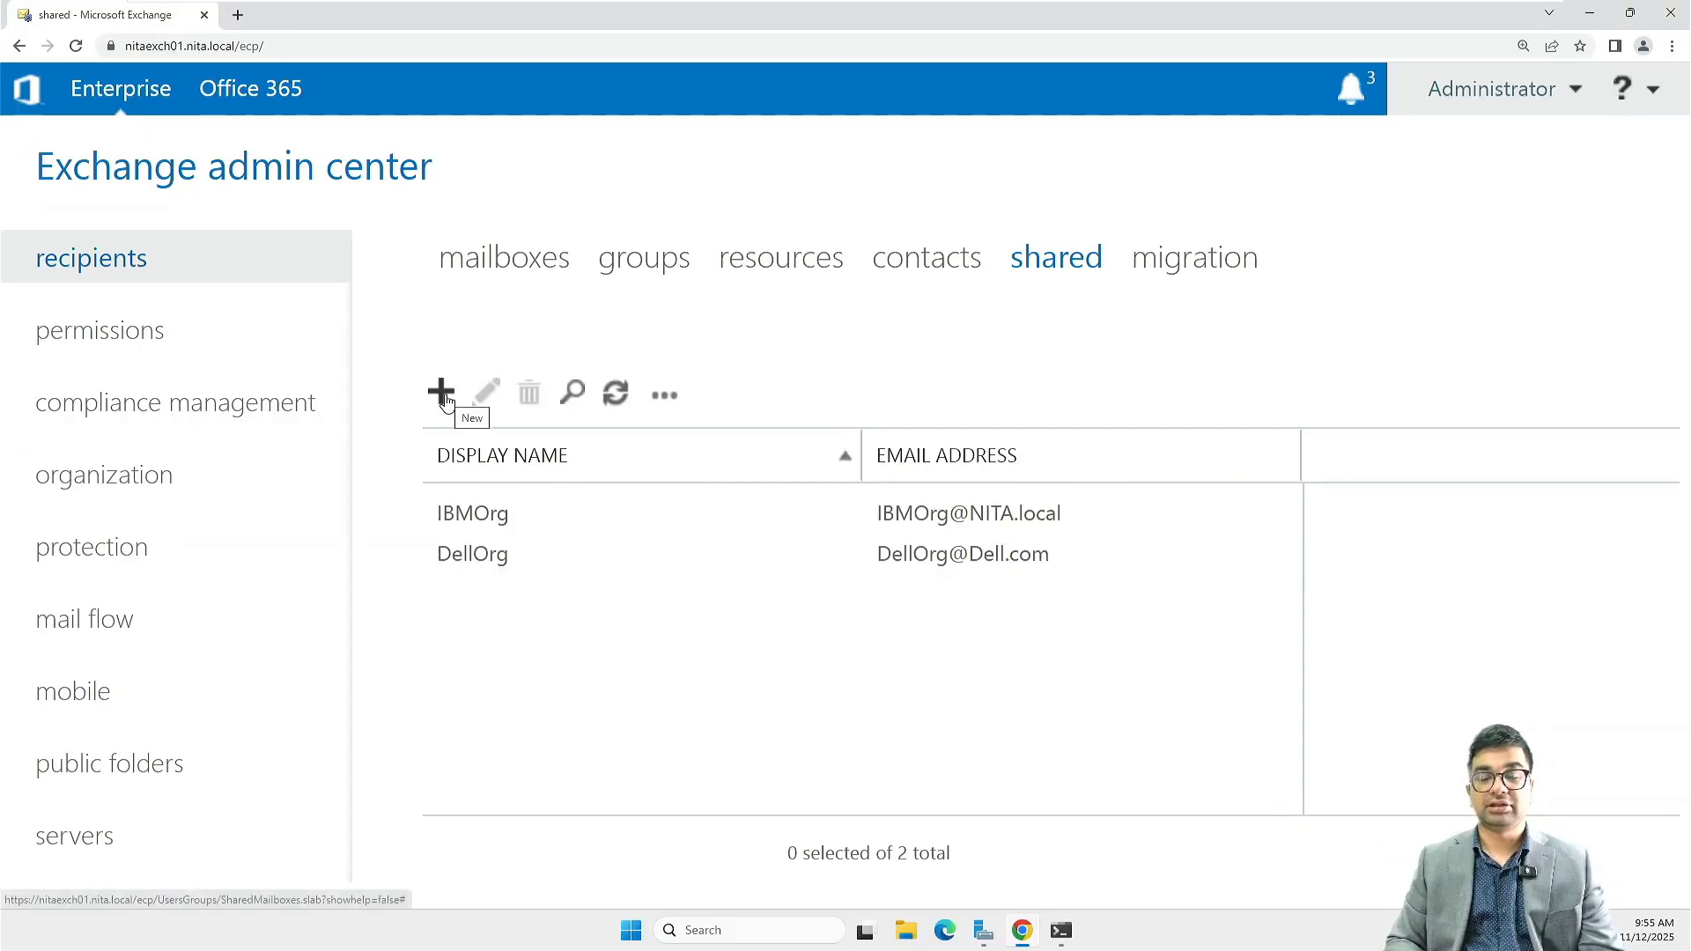
- Start another shared mailbox with HPOrg as both its display name and alias
click(443, 394)
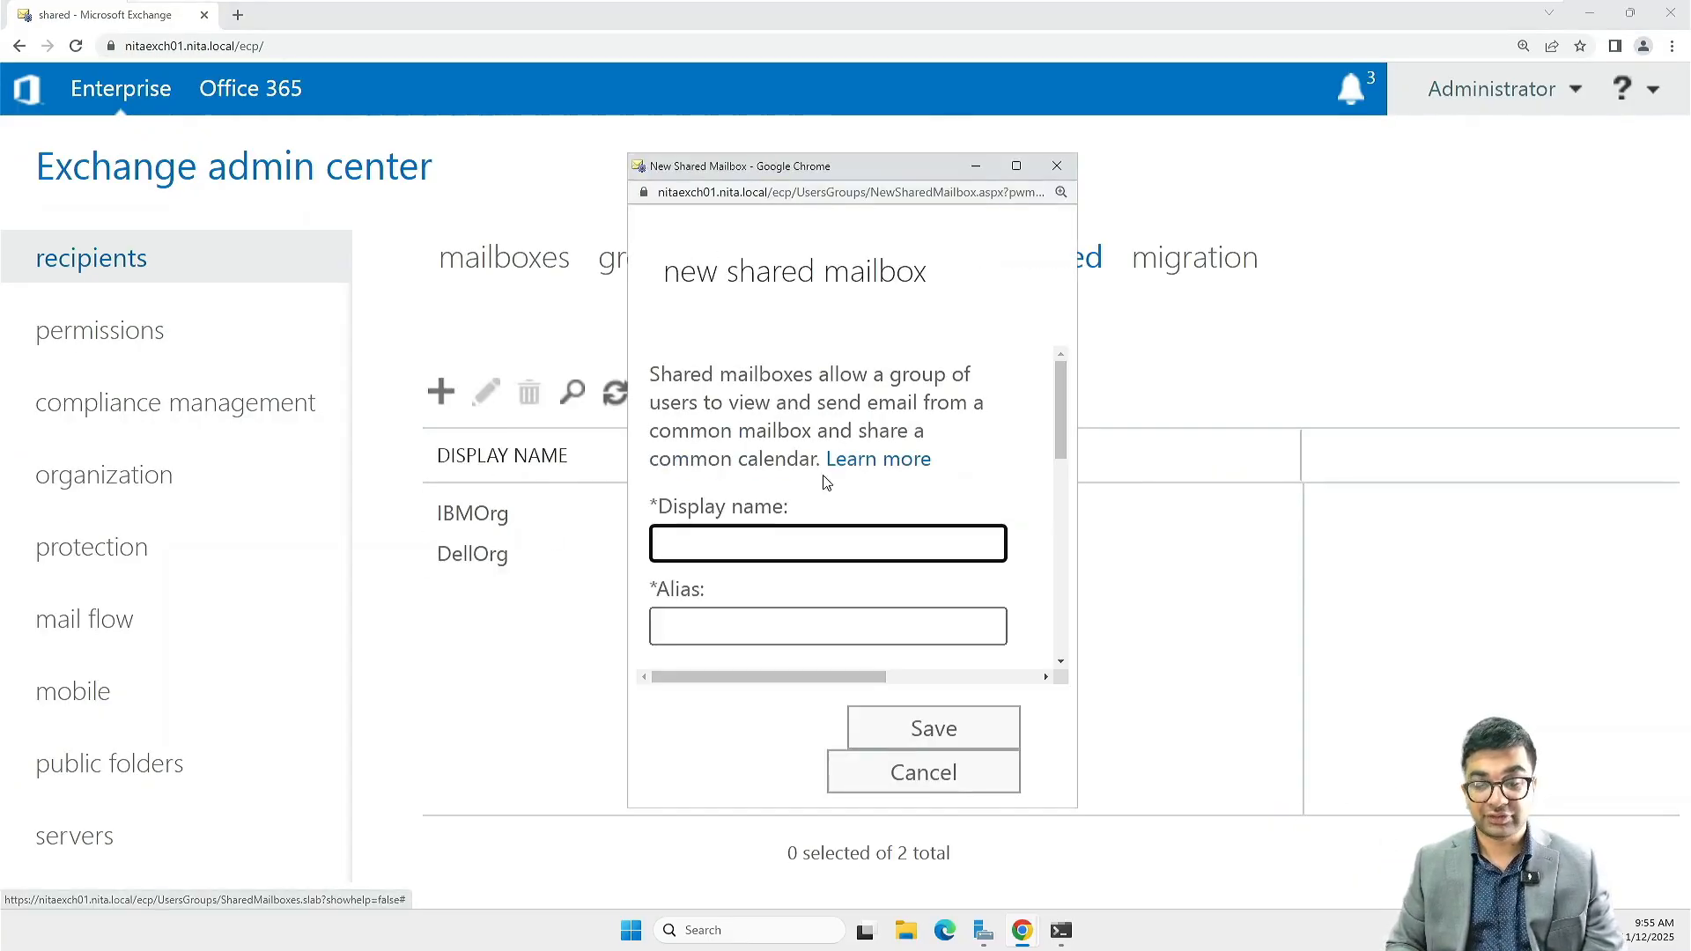
click(1018, 166)
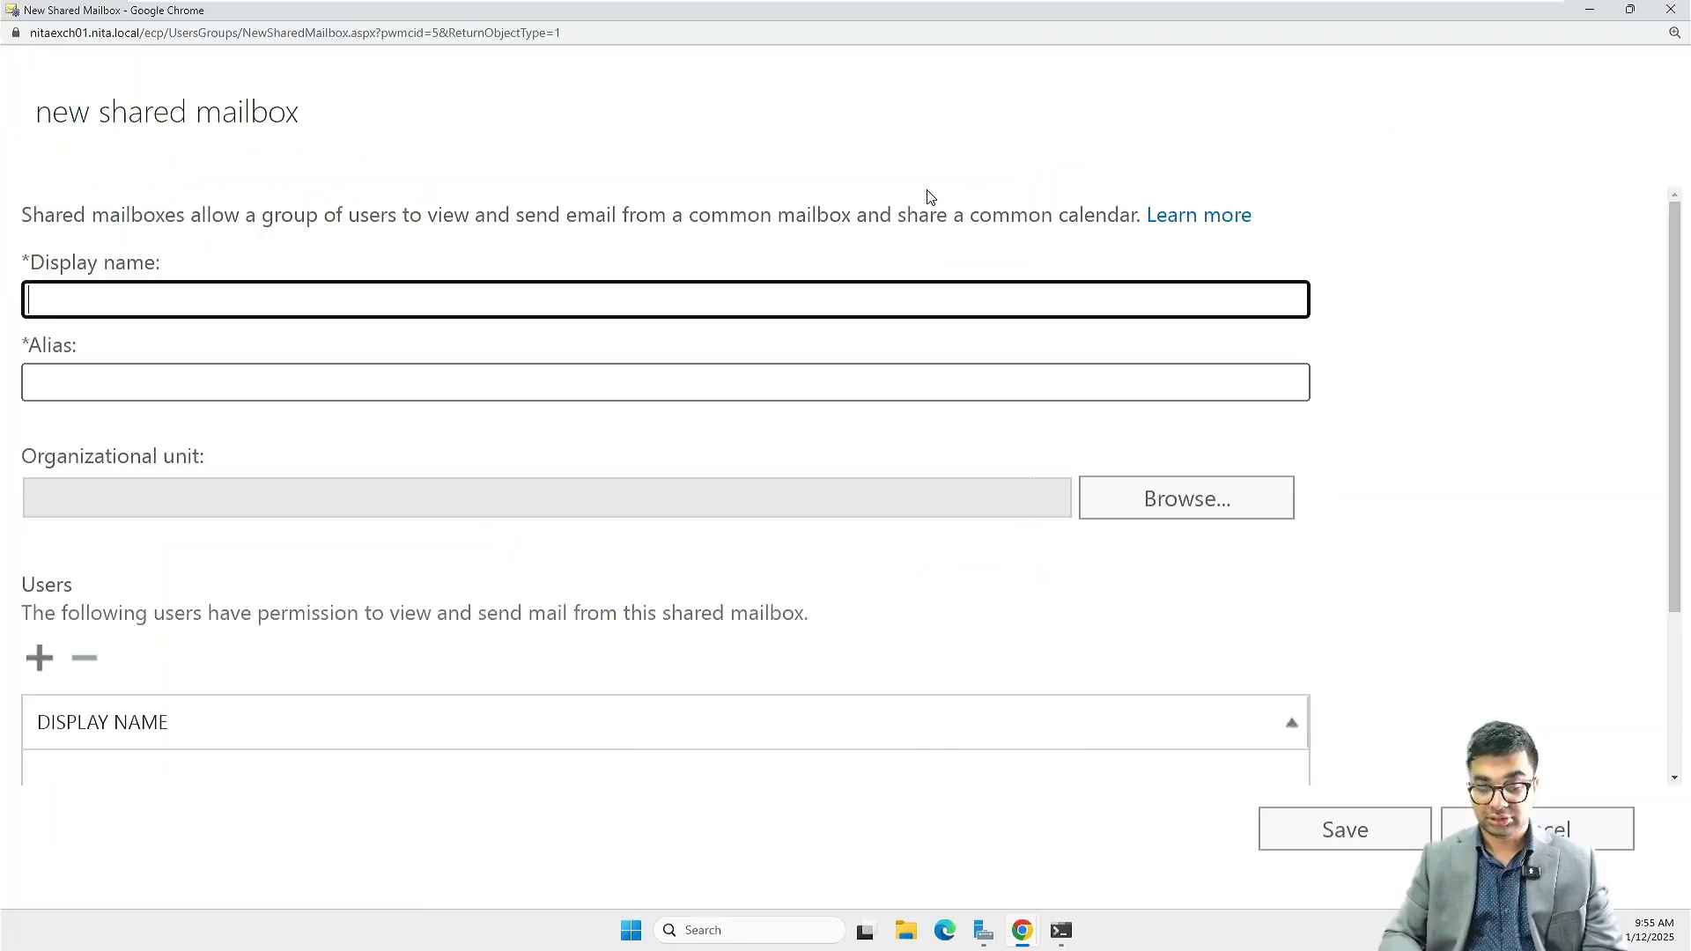
text(HPOrg)
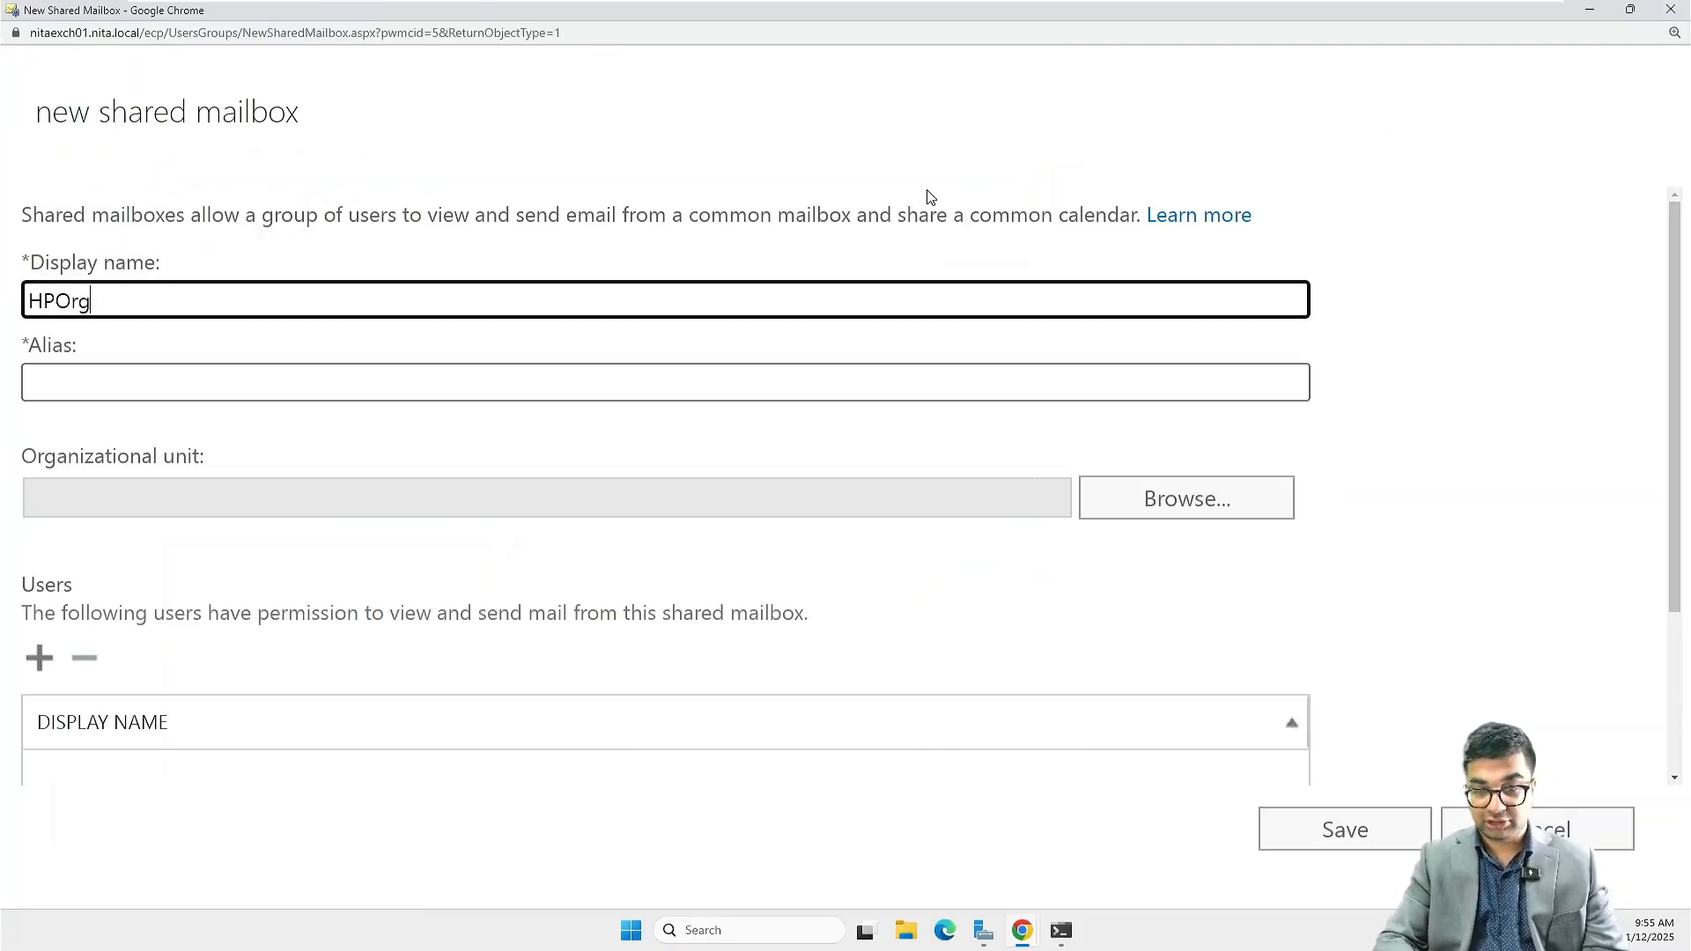
key(Tab)
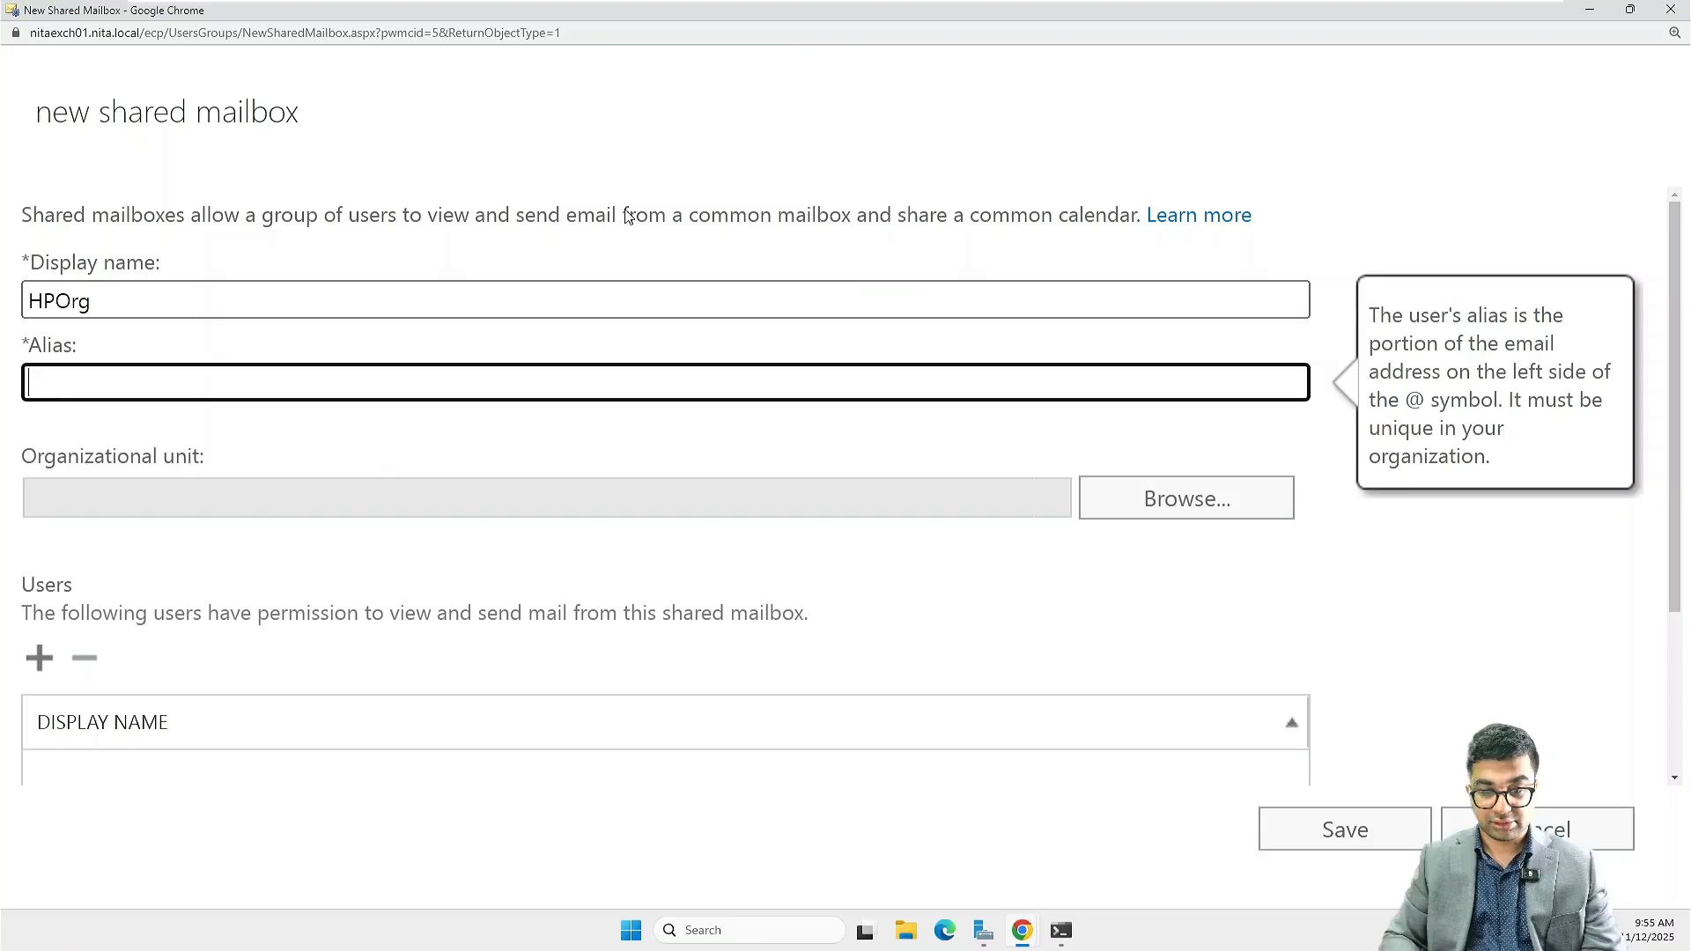
text(HPOrg)
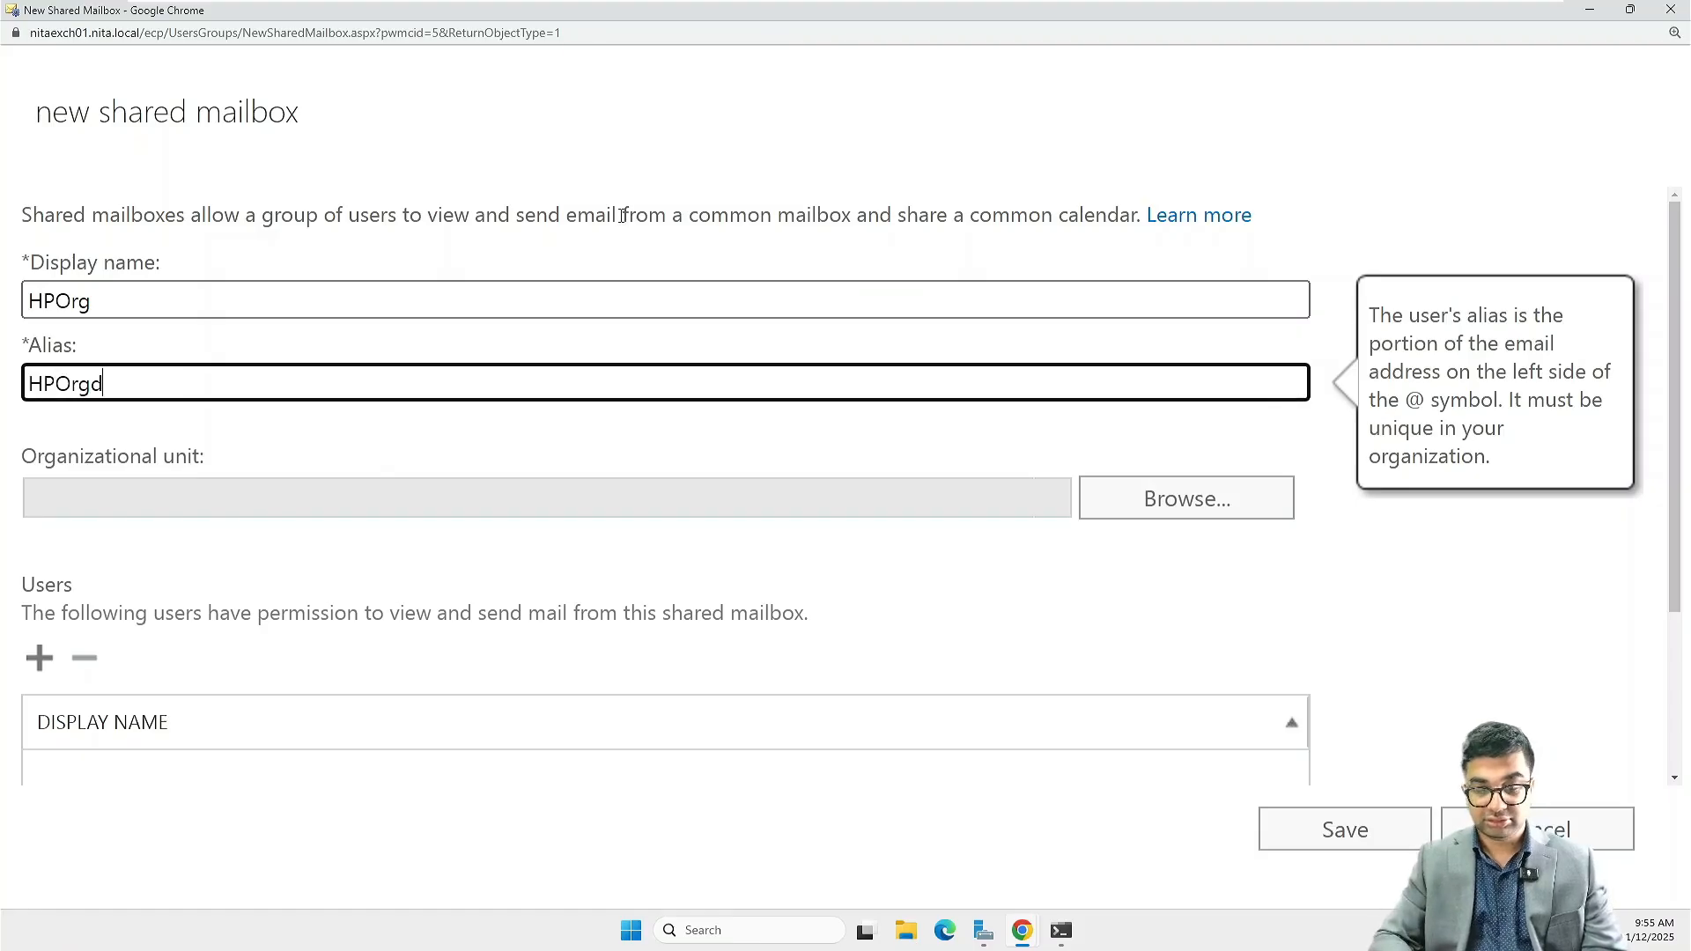
key(Tab)
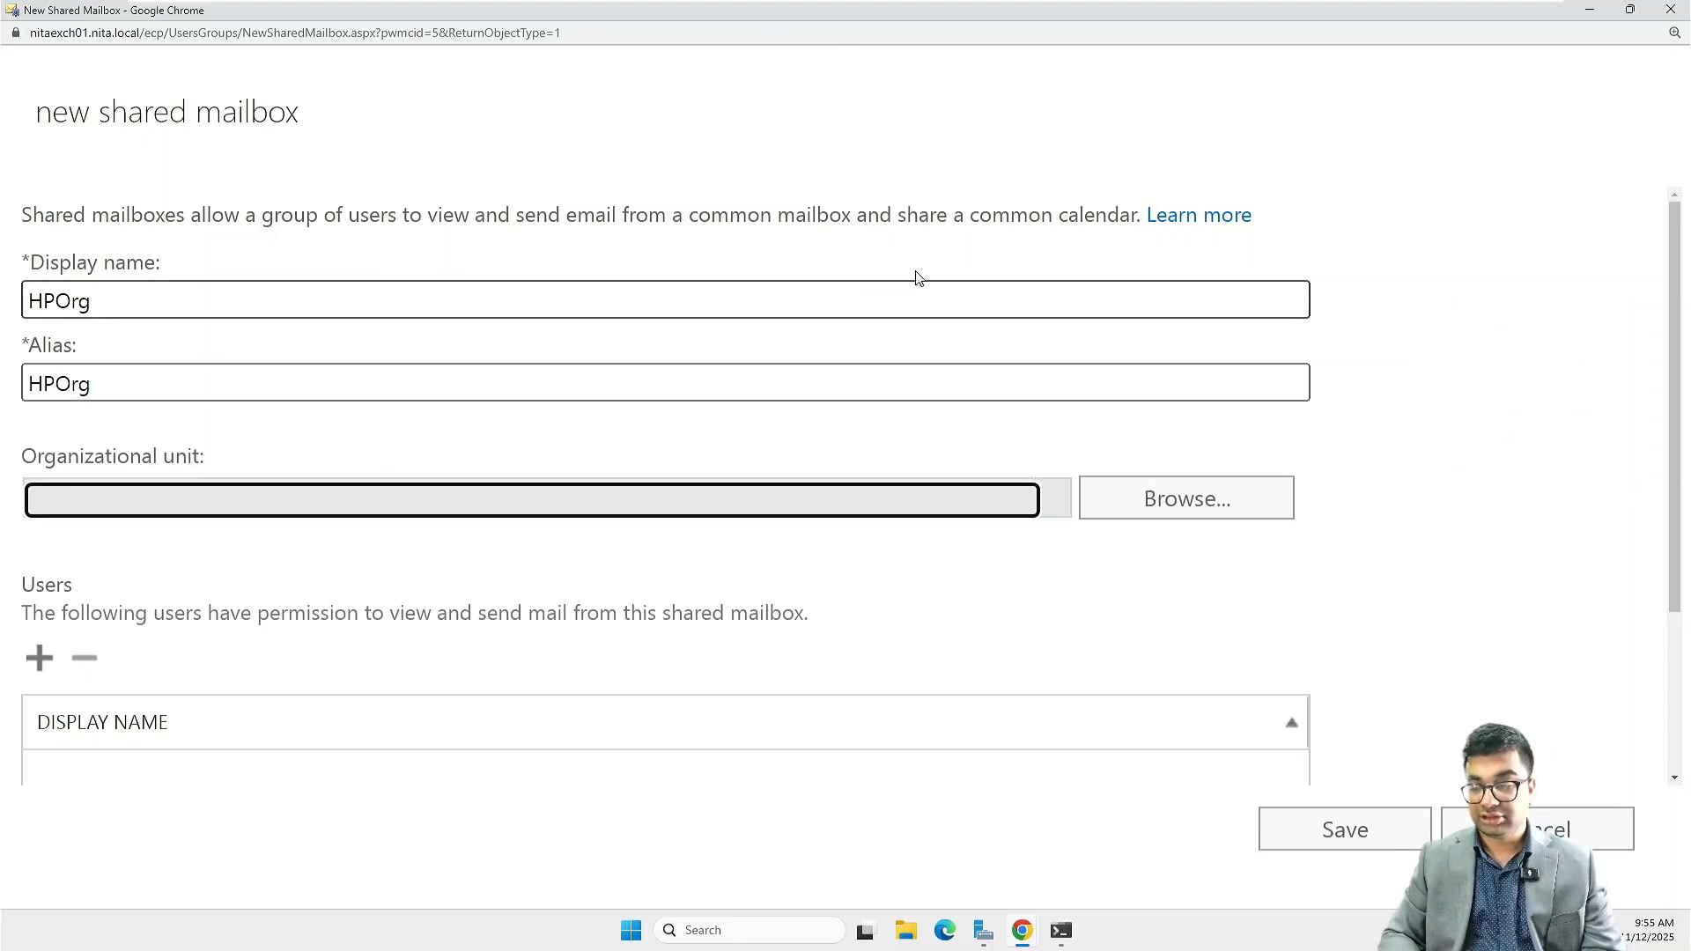
- Set the HPOrg mailbox's organizational unit to NITA.local/Corporate/HP
click(1185, 506)
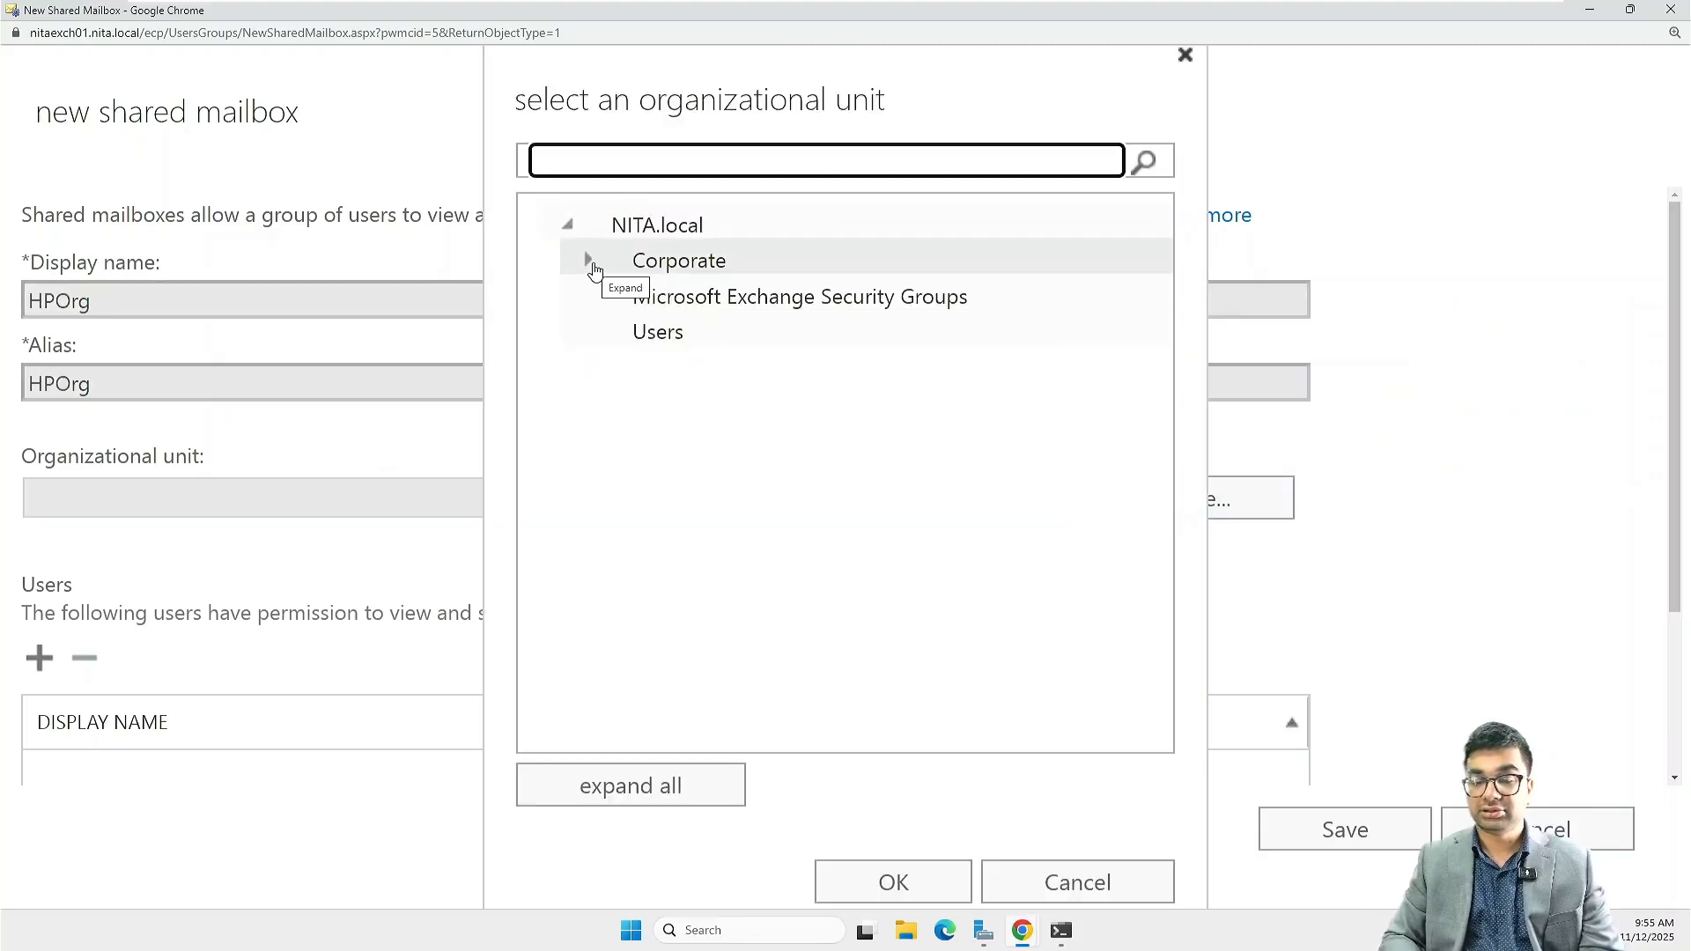
click(590, 261)
click(686, 339)
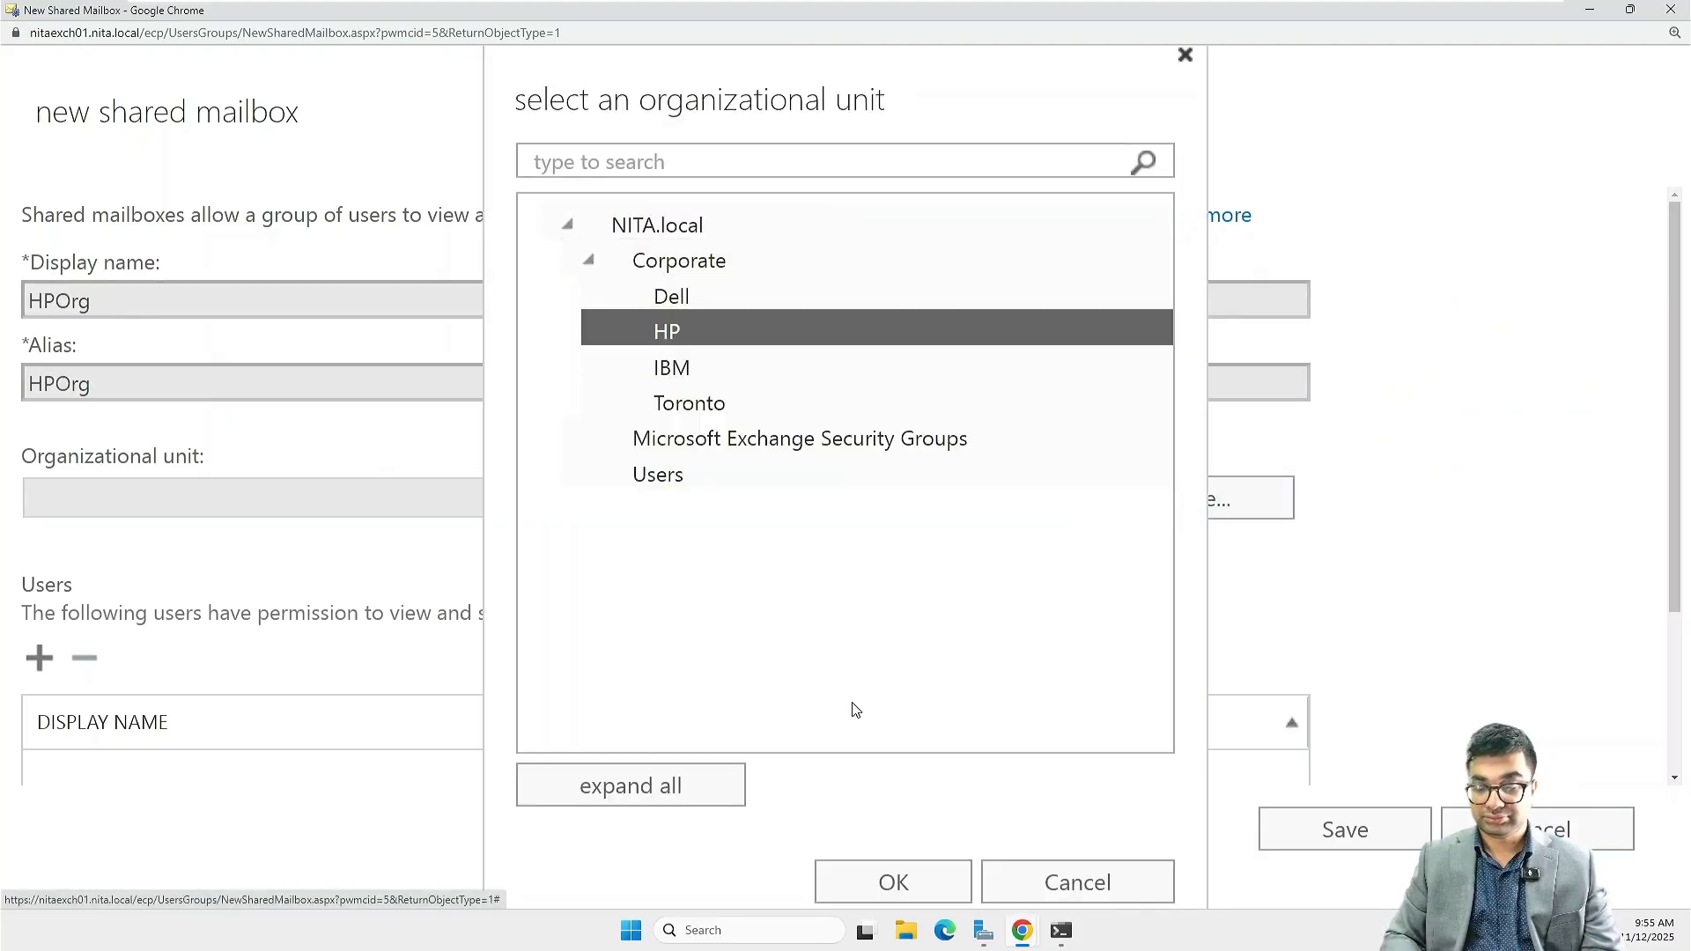
click(895, 879)
- Add the fourth user in the list as permitted to view and send mail from the HPOrg mailbox
scroll(468, 573, down, 3)
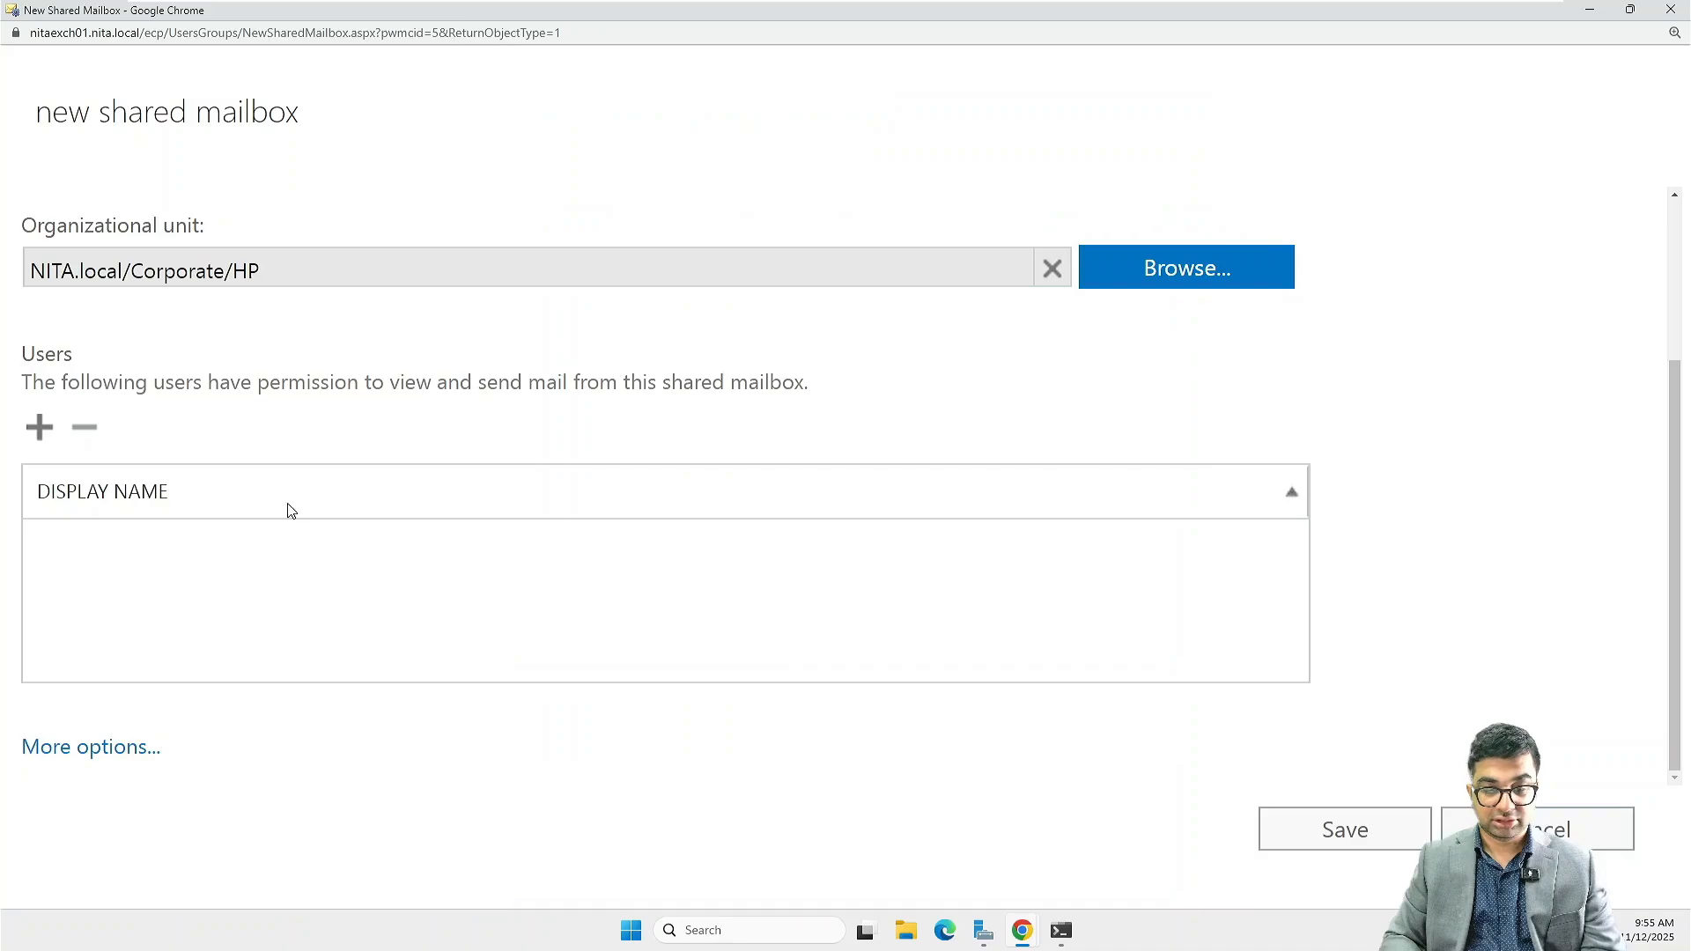
click(40, 429)
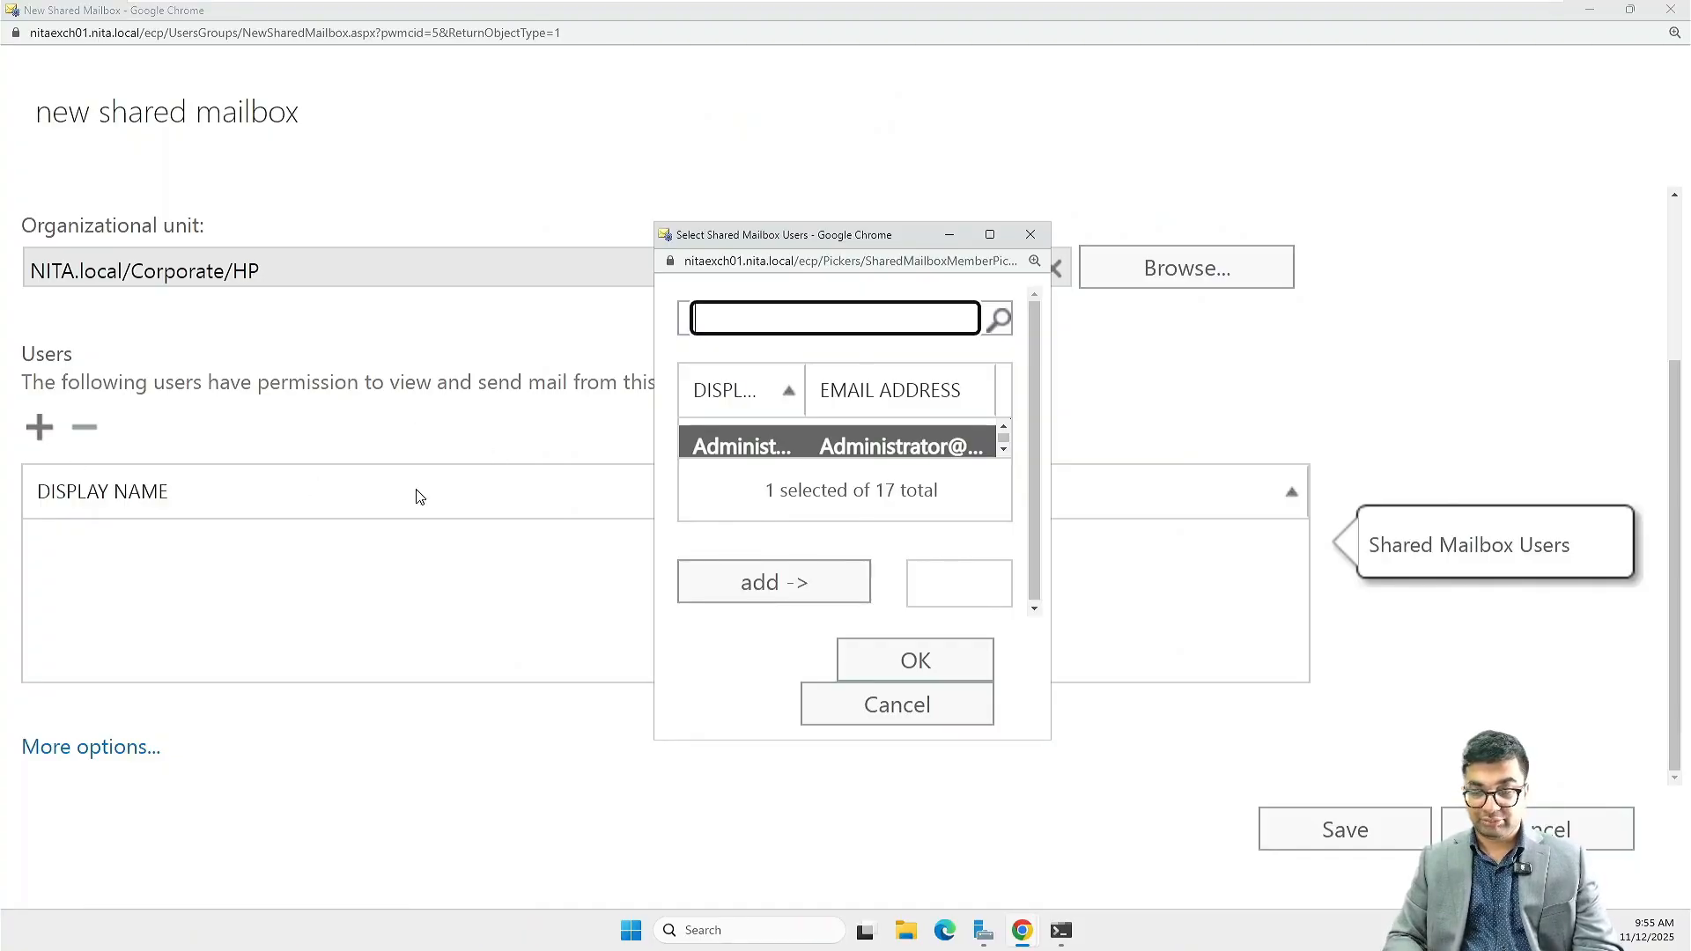
click(997, 232)
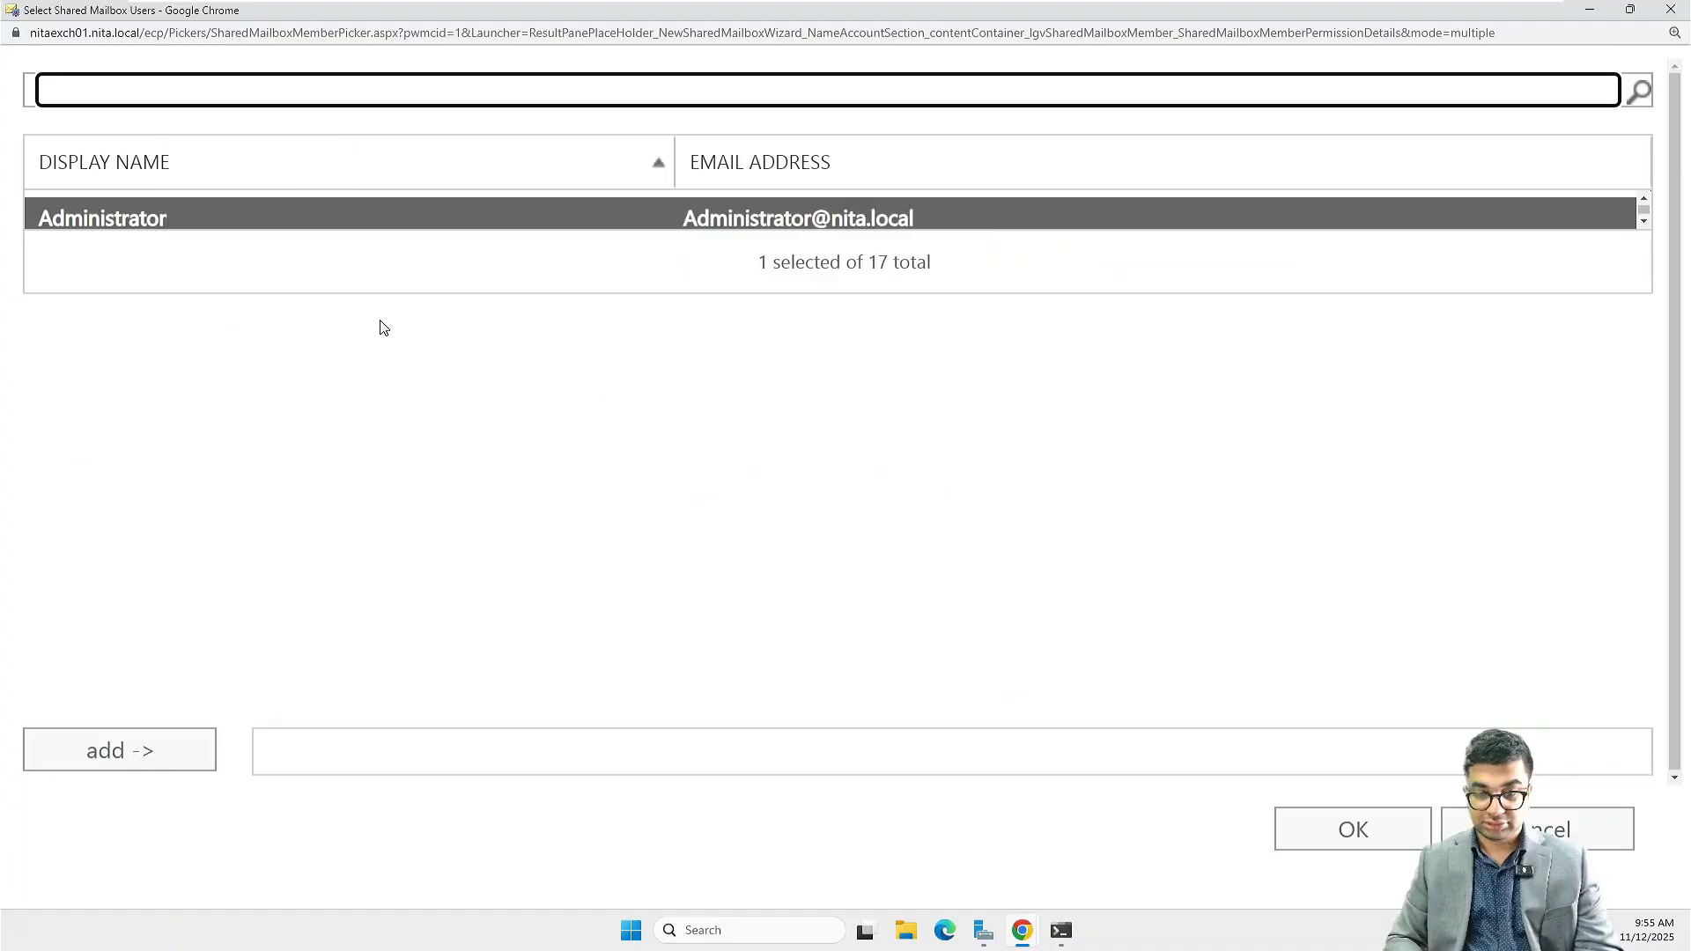
click(130, 337)
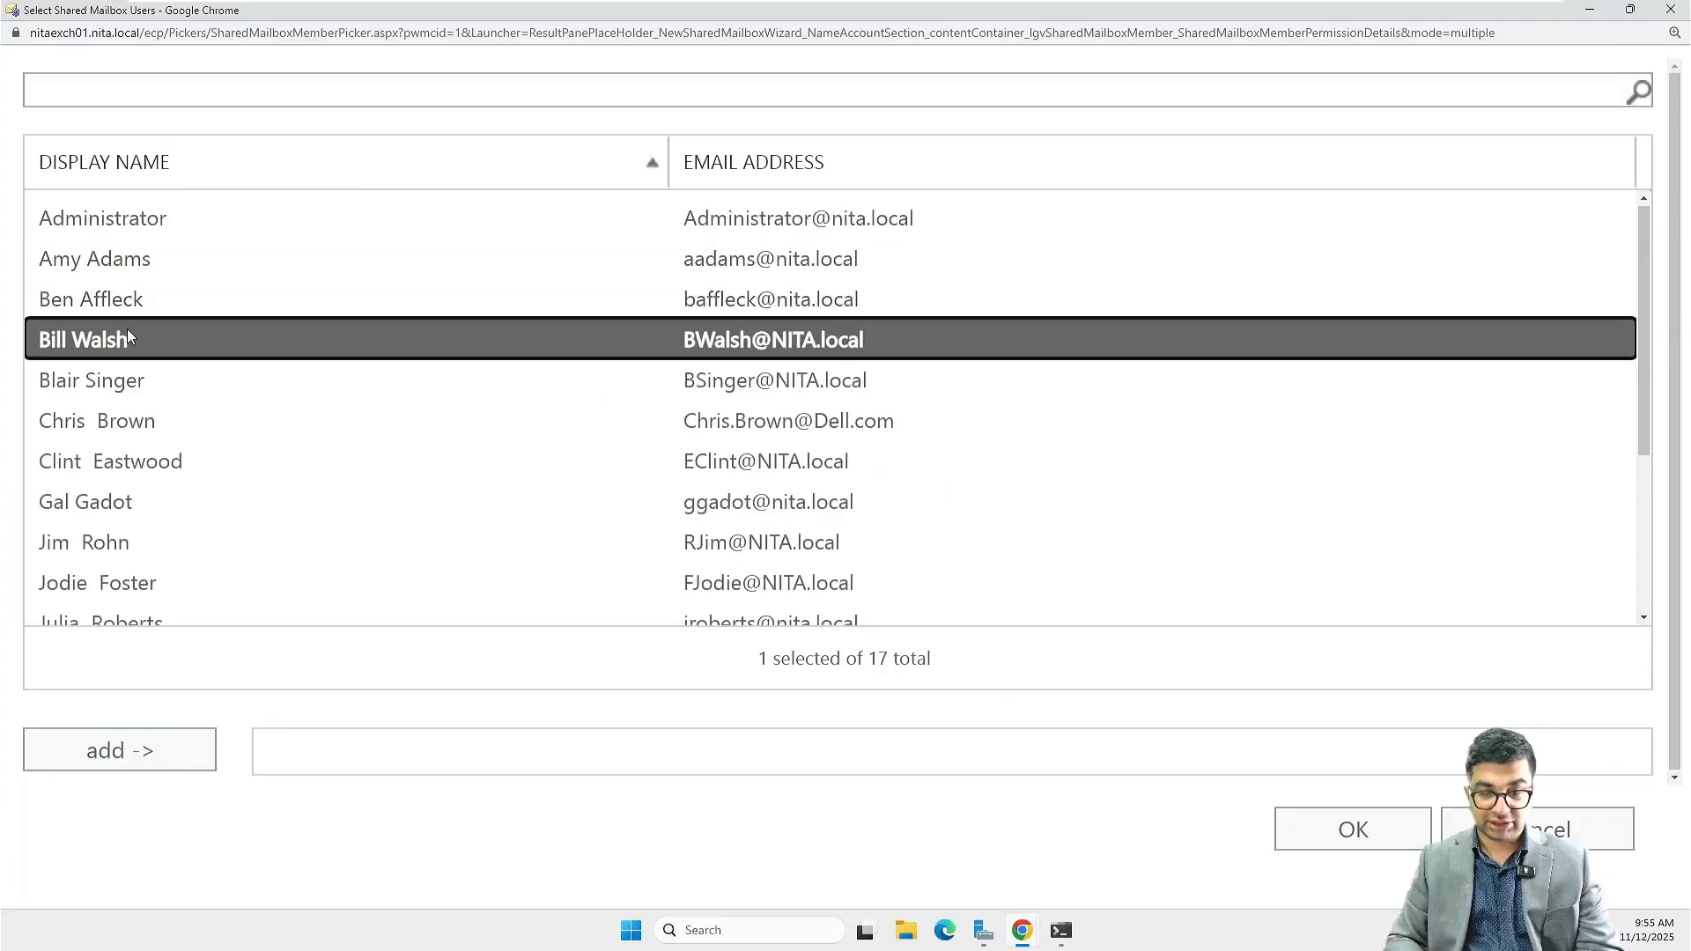
click(153, 748)
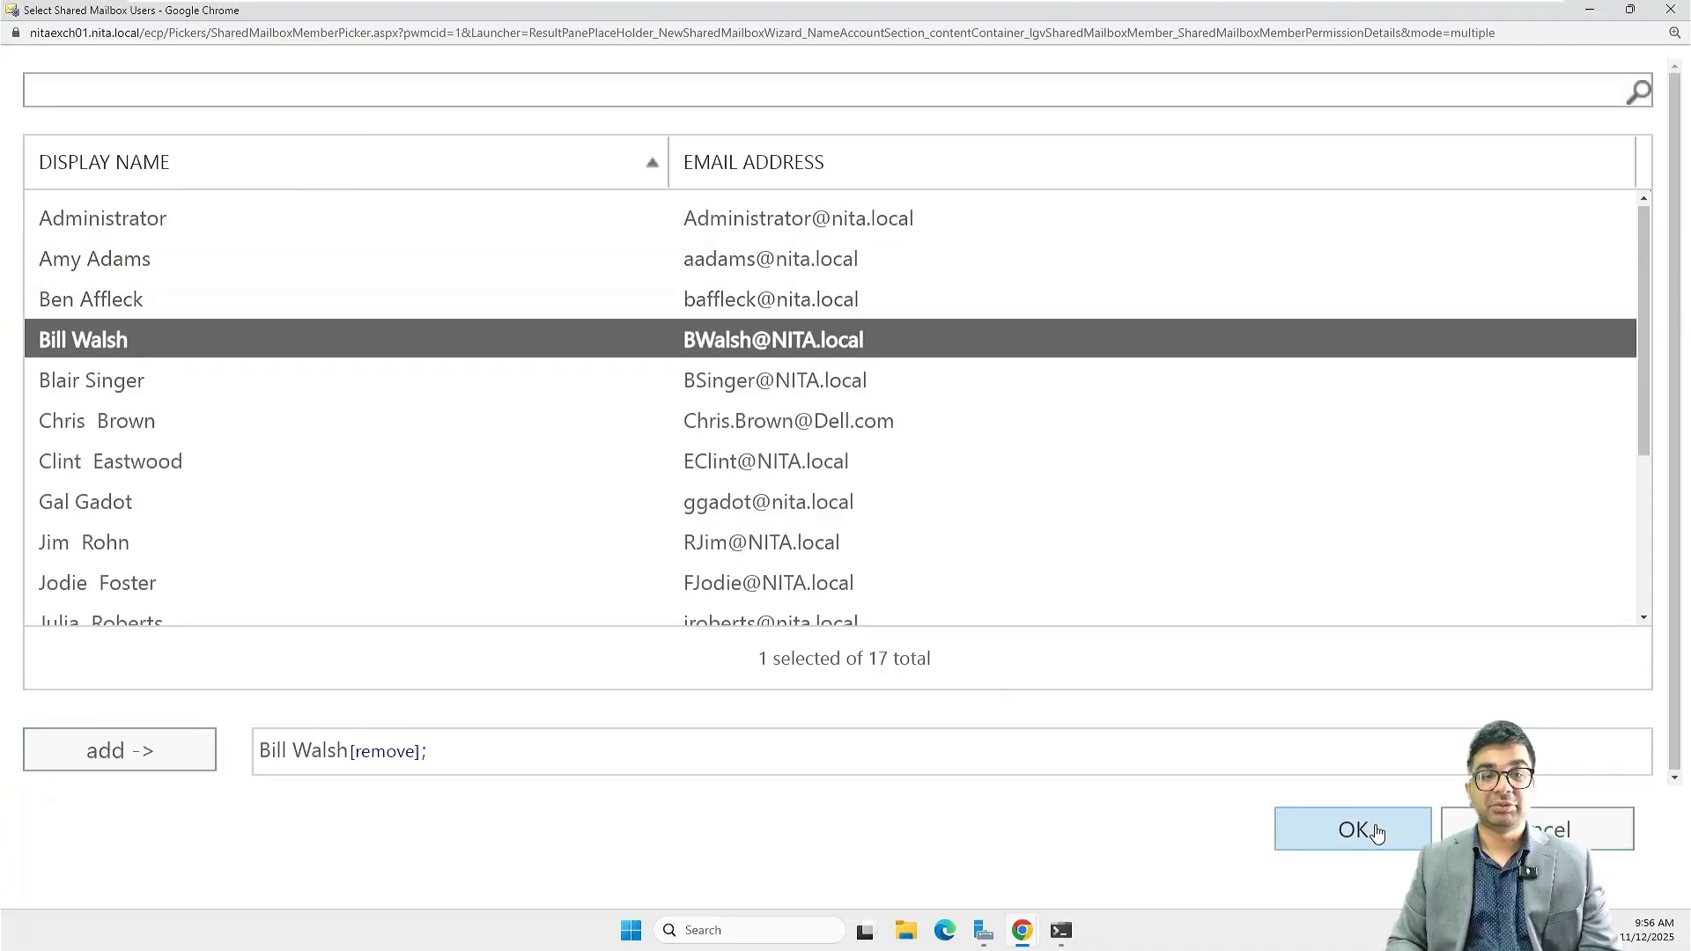
click(1376, 832)
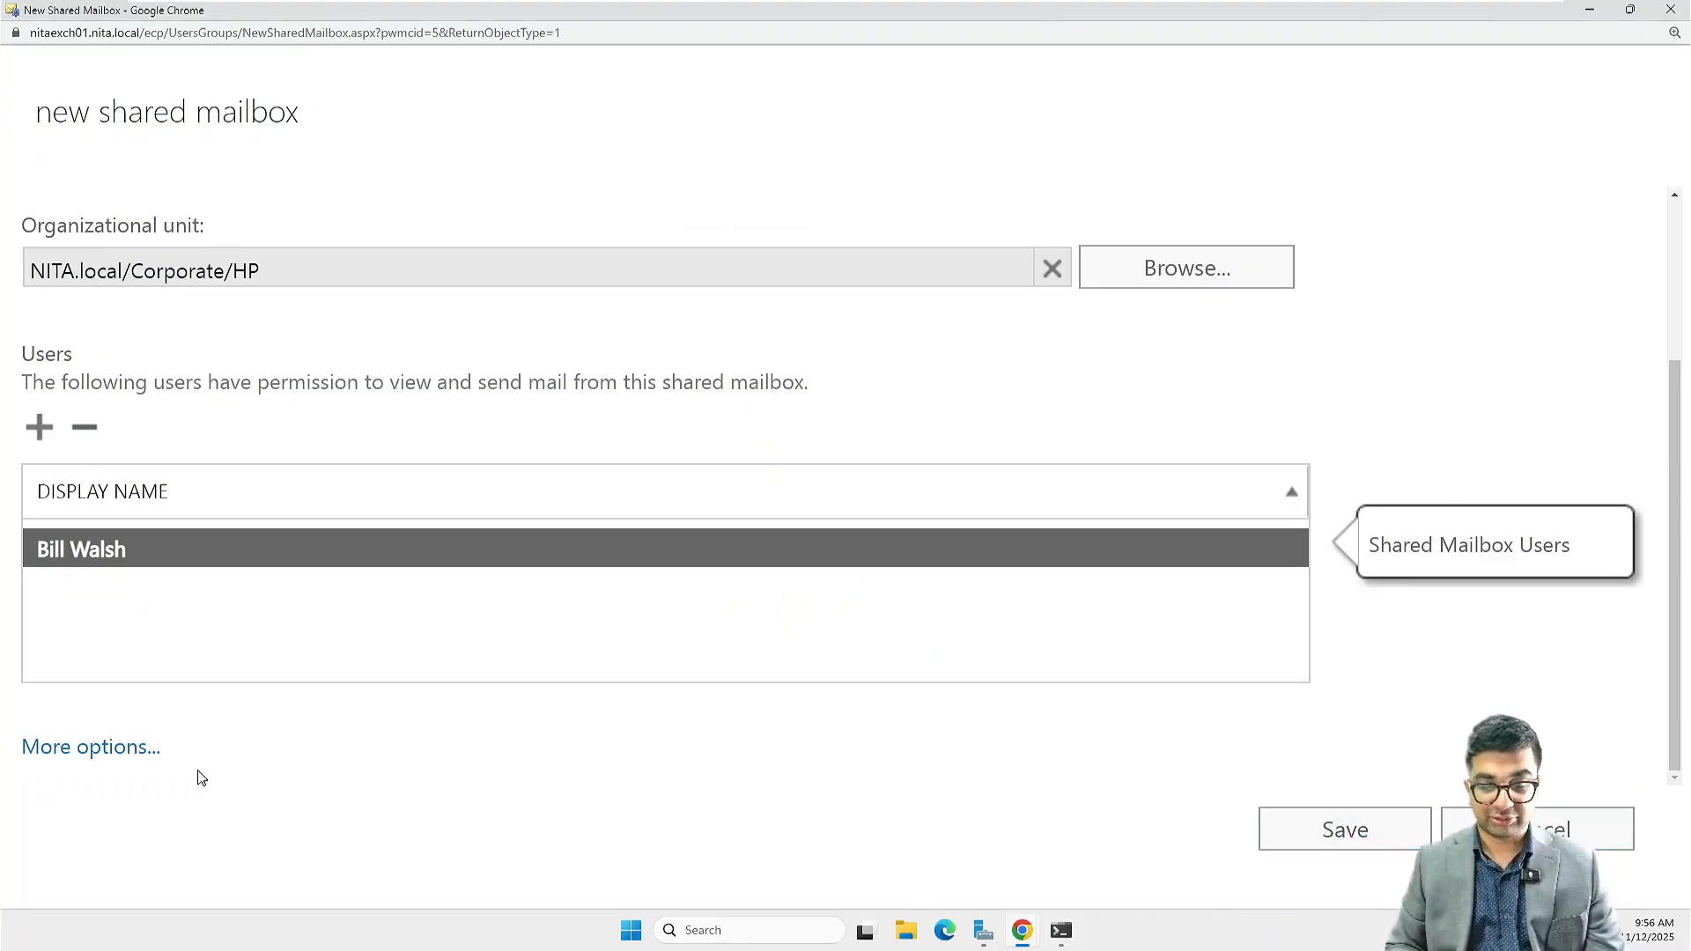
- Choose HPDatabase as the mailbox database and save the HPOrg shared mailbox
click(62, 747)
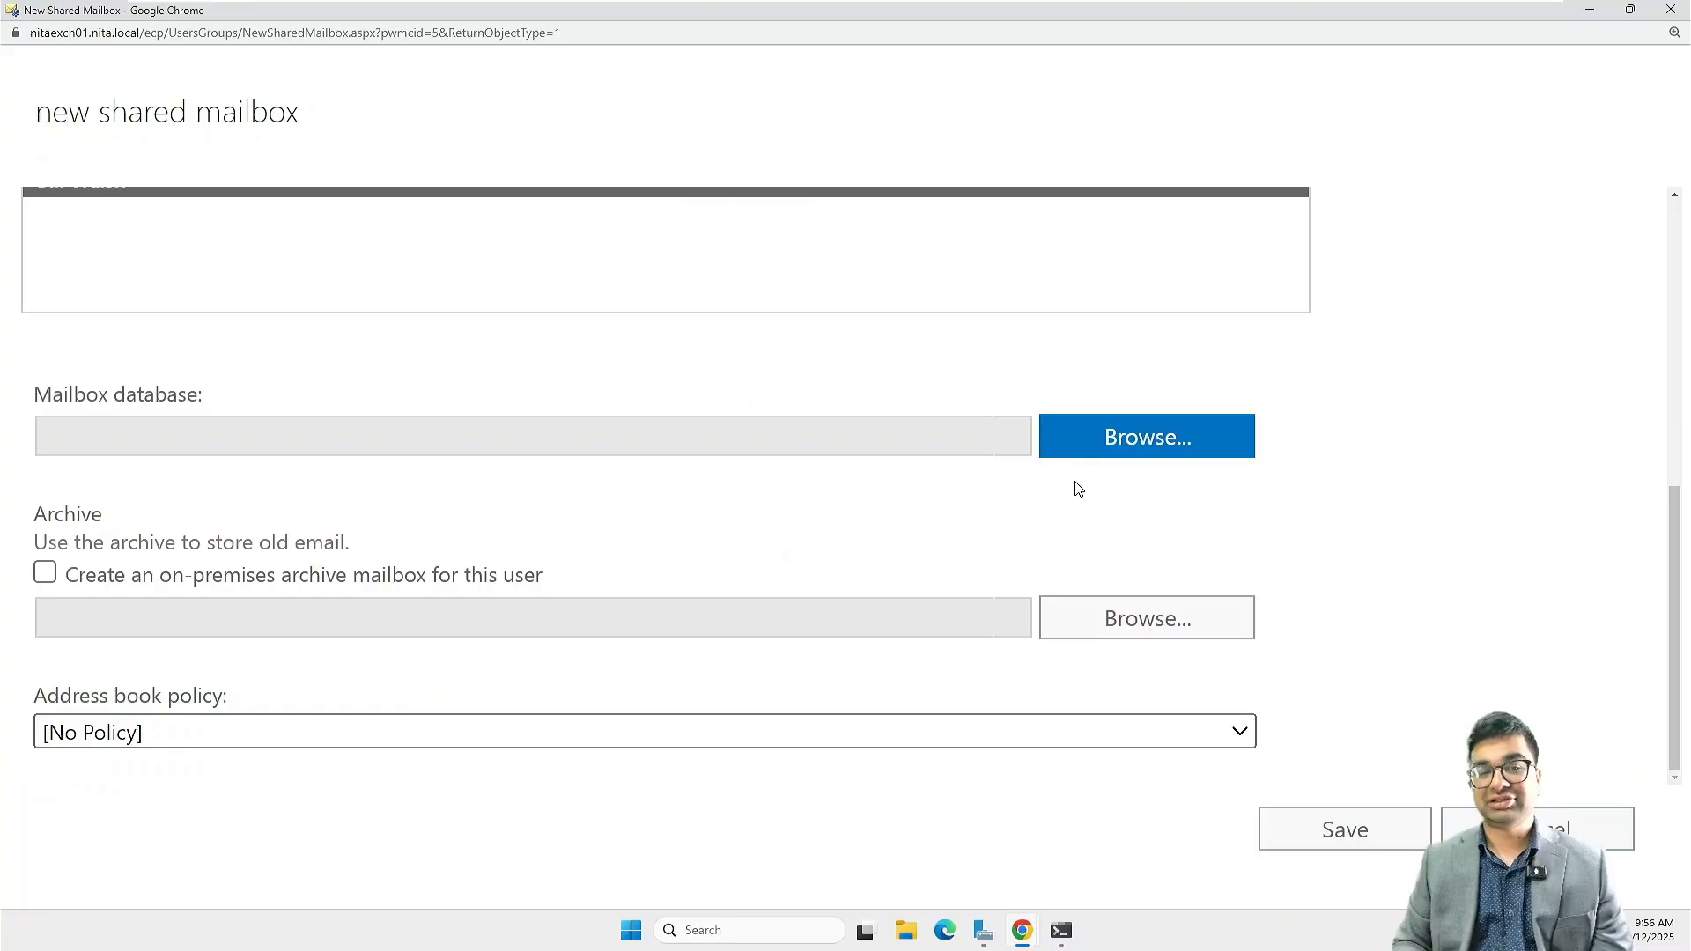
click(1176, 438)
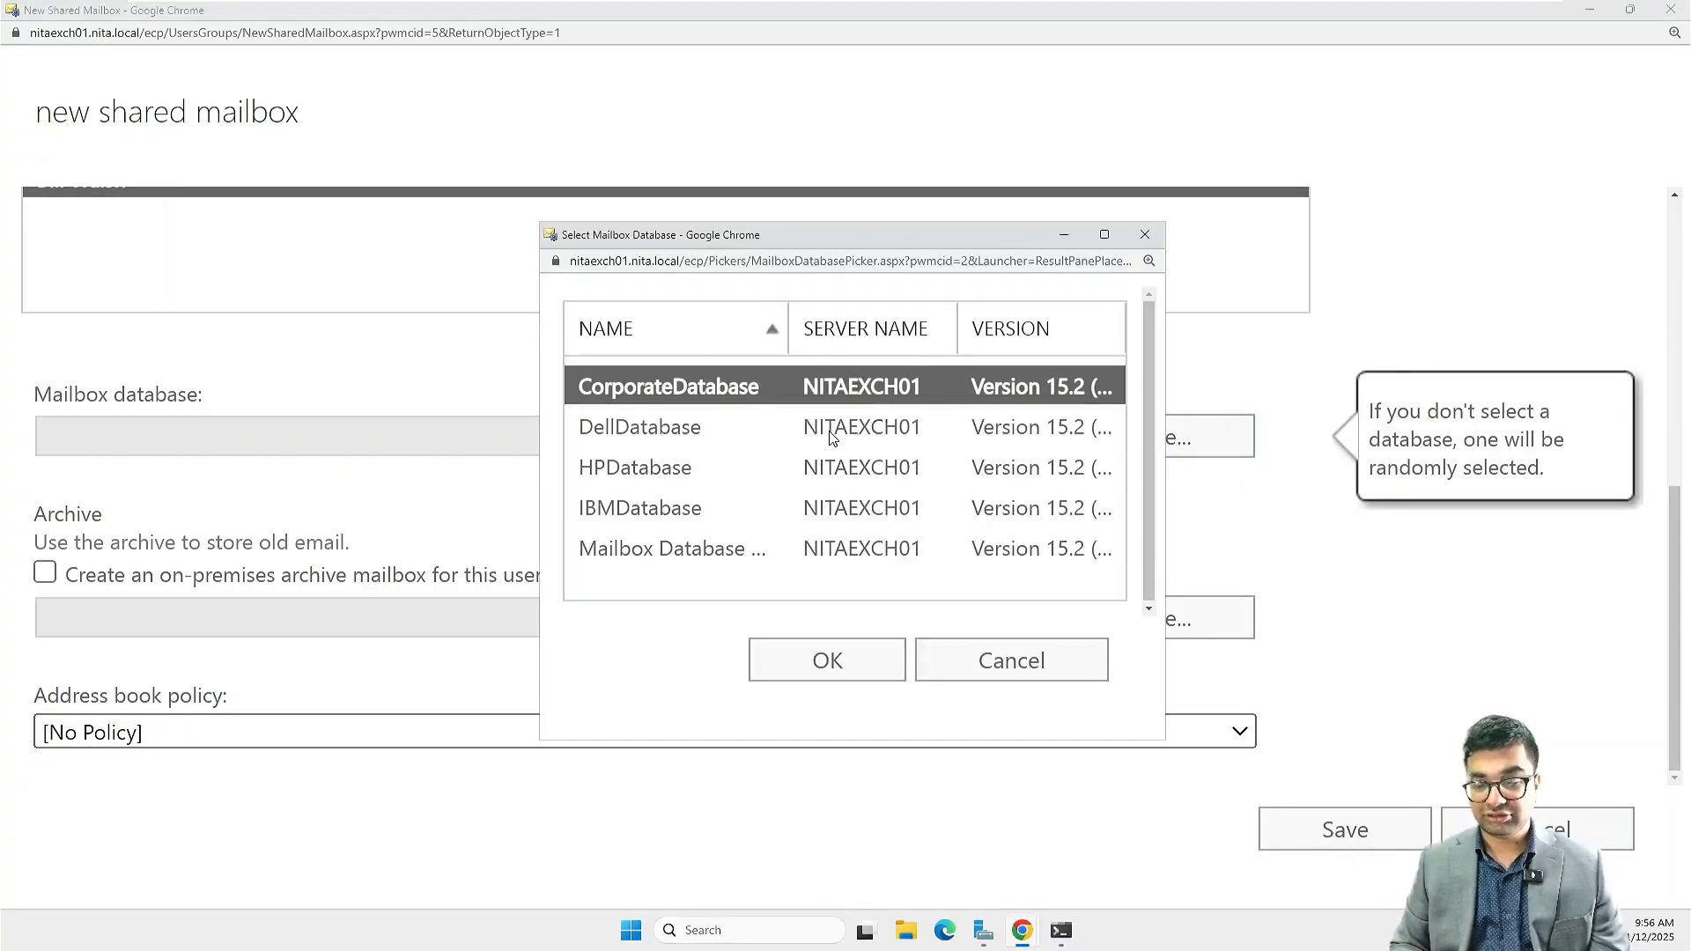
click(668, 480)
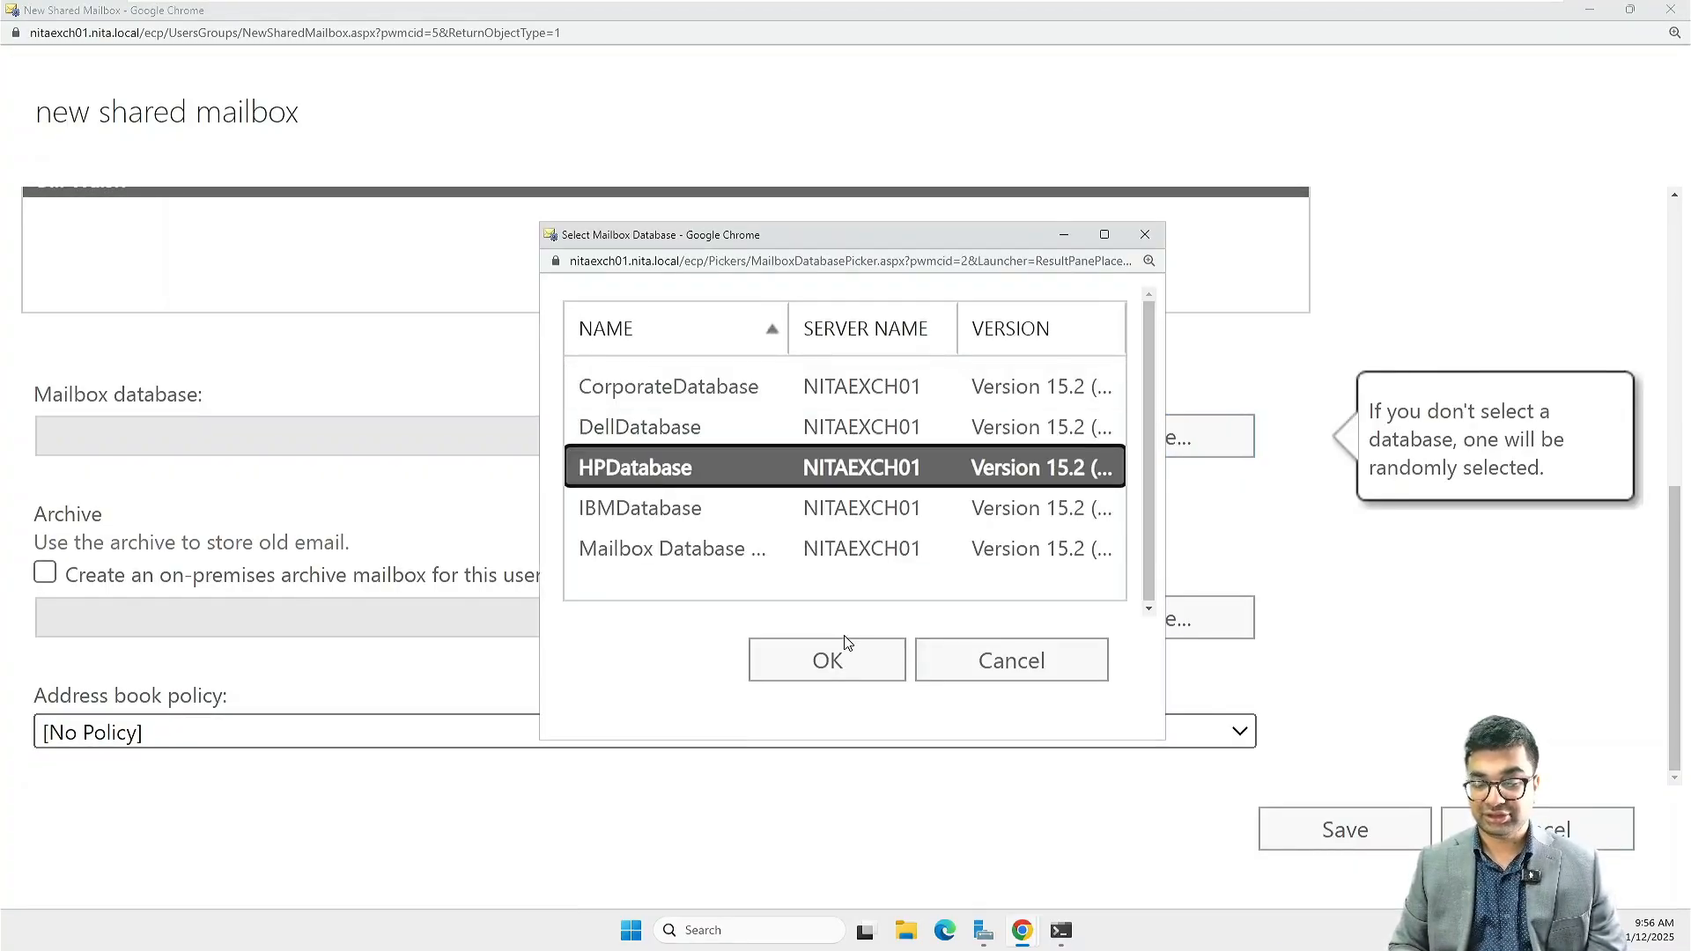
click(847, 665)
click(1348, 830)
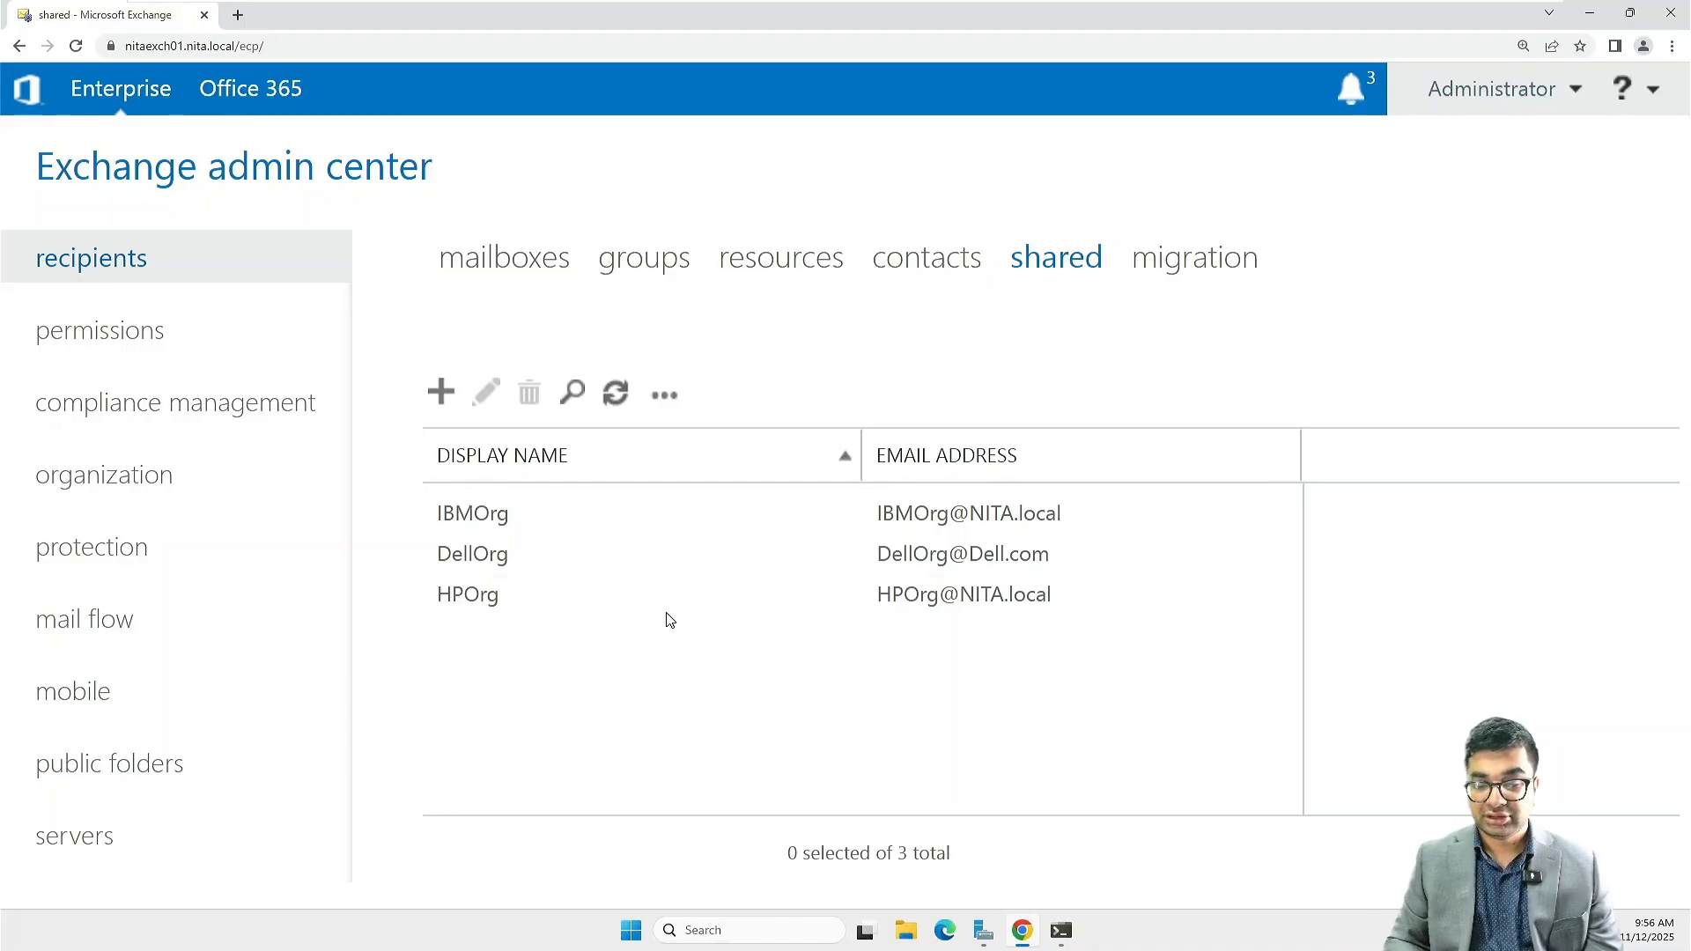
- Open the IBMOrg shared mailbox's properties and examine its Full Access and Send As delegation permissions
click(492, 604)
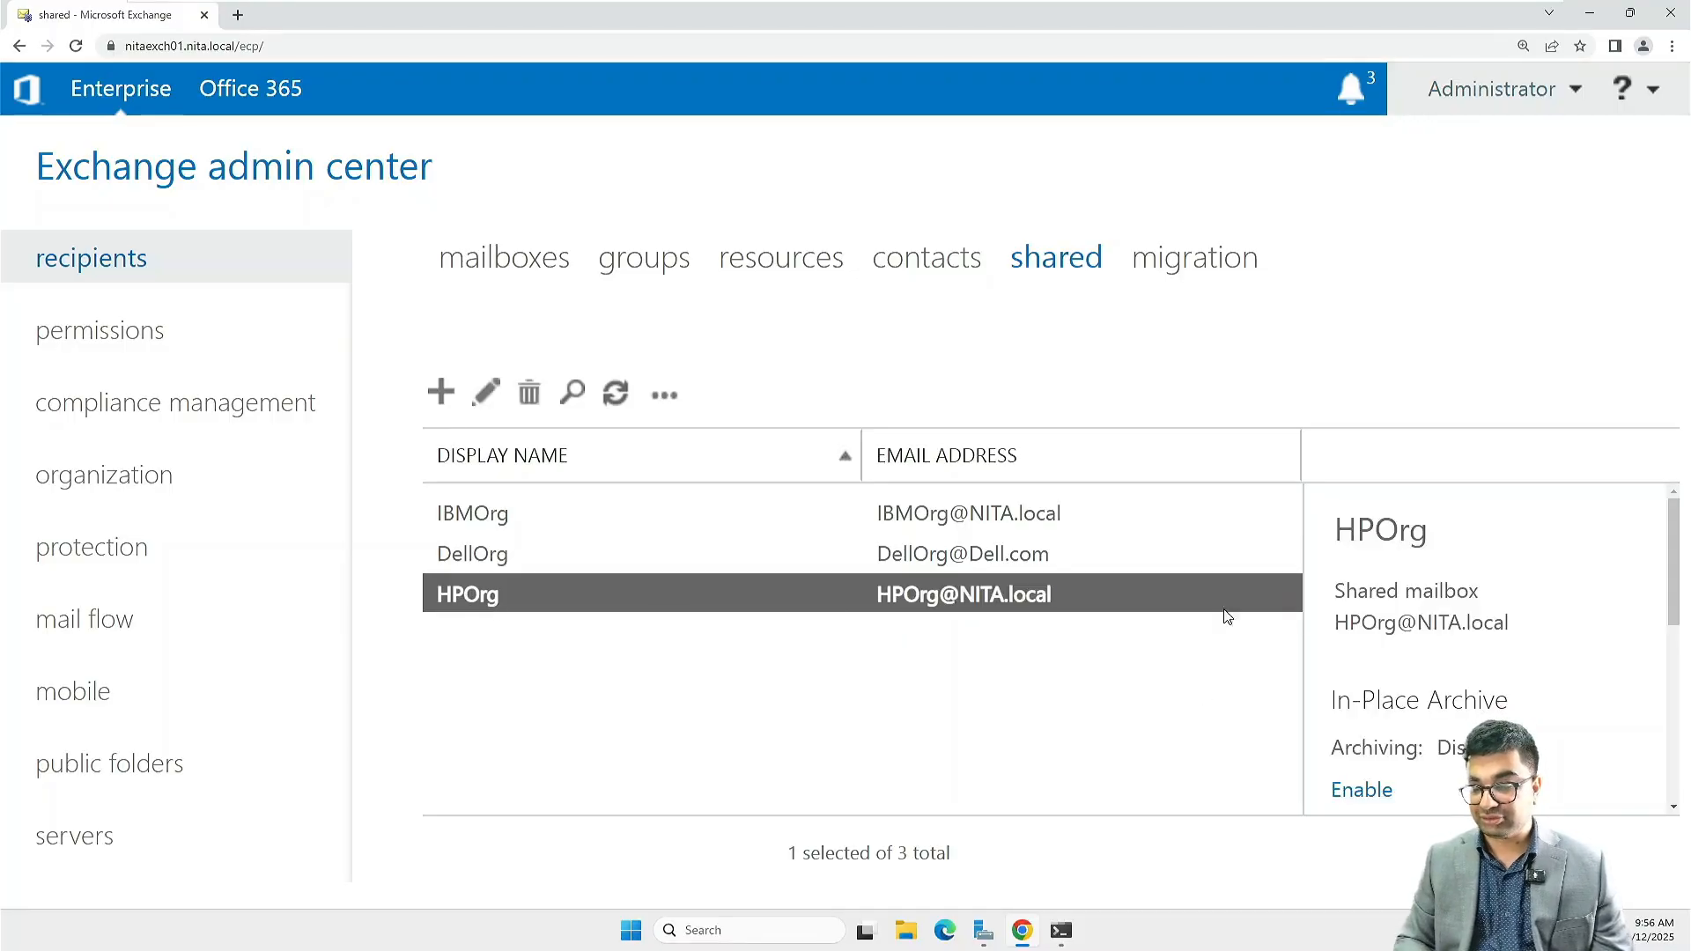
double_click(482, 519)
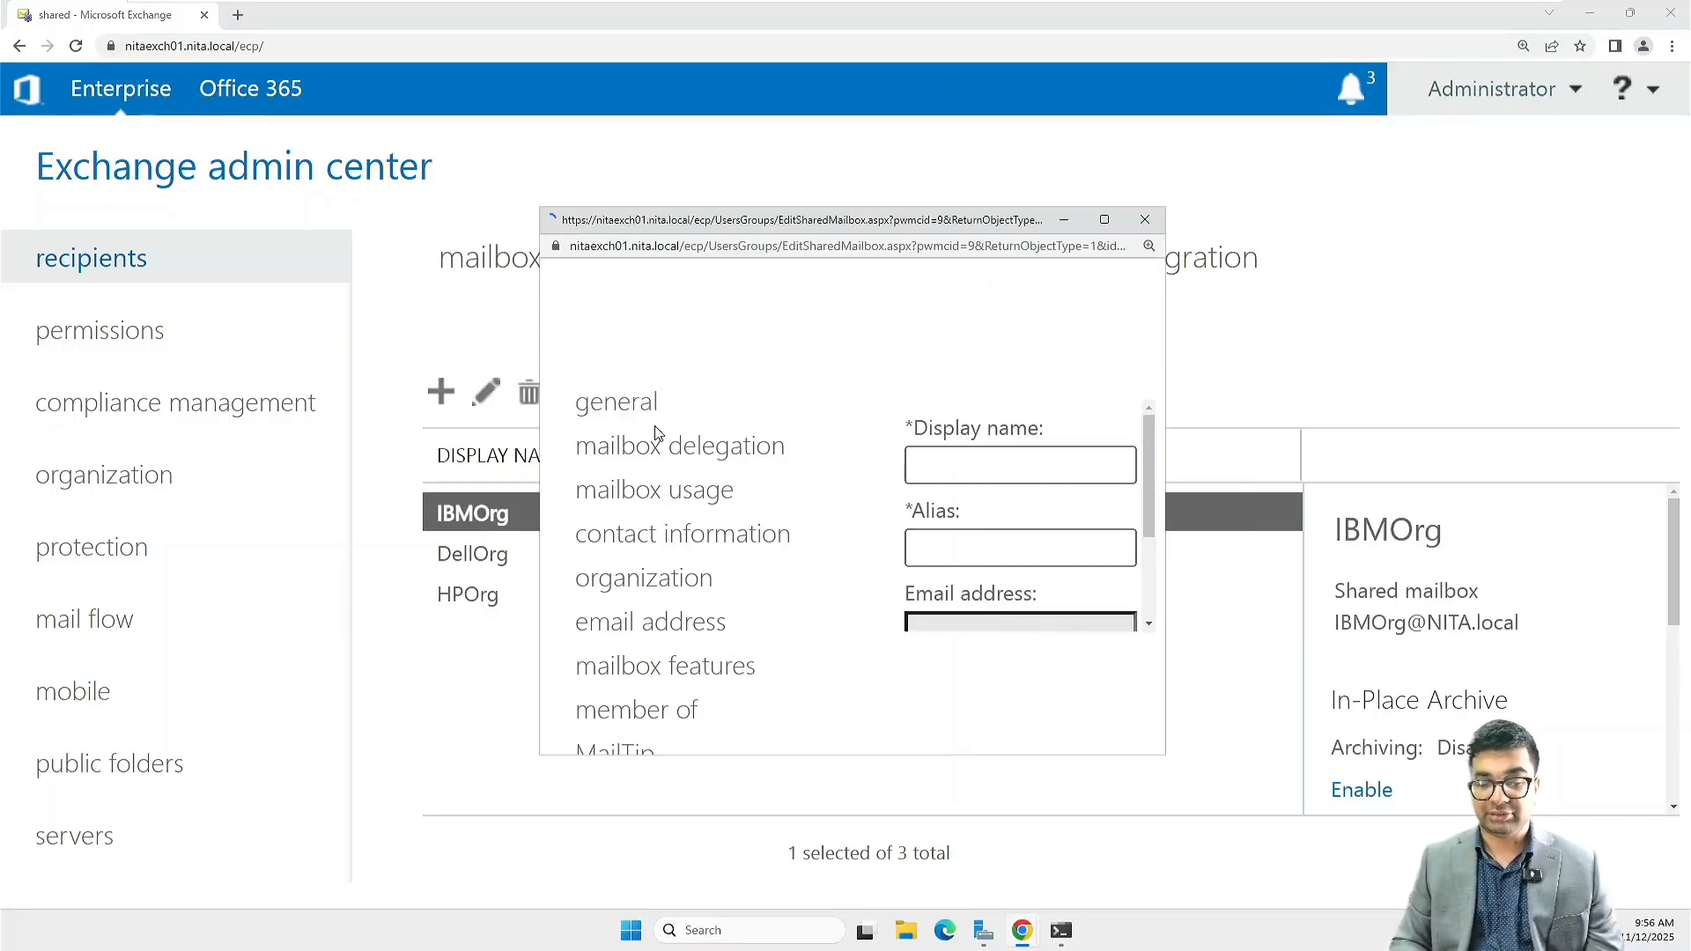
click(1109, 219)
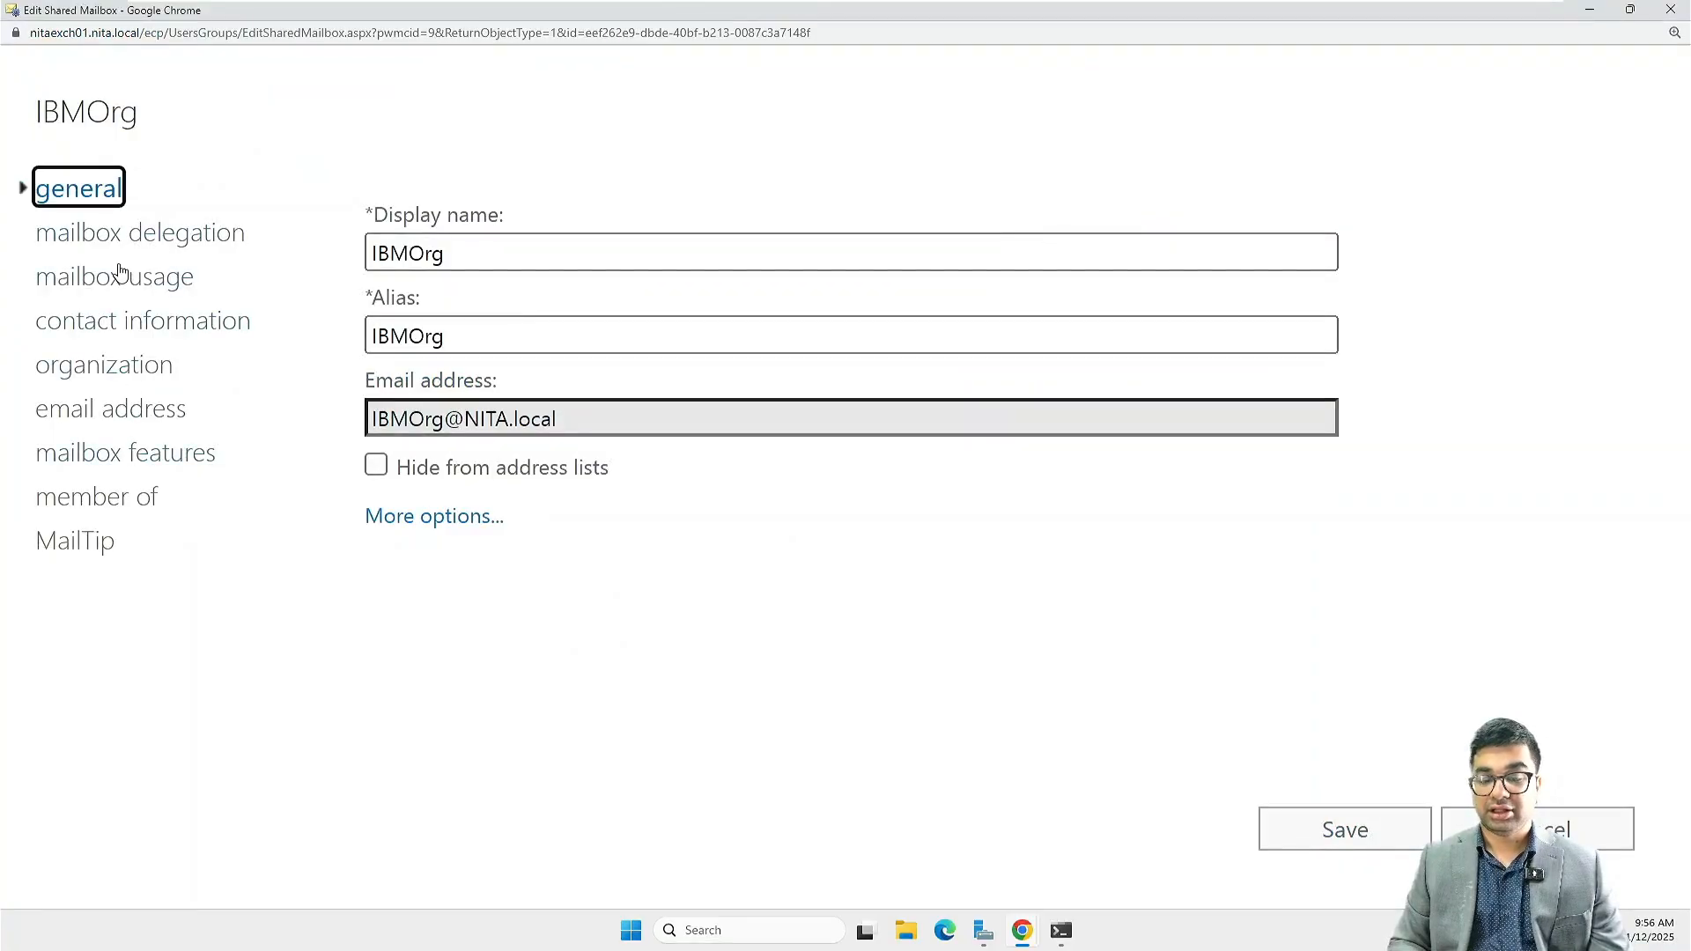
click(121, 236)
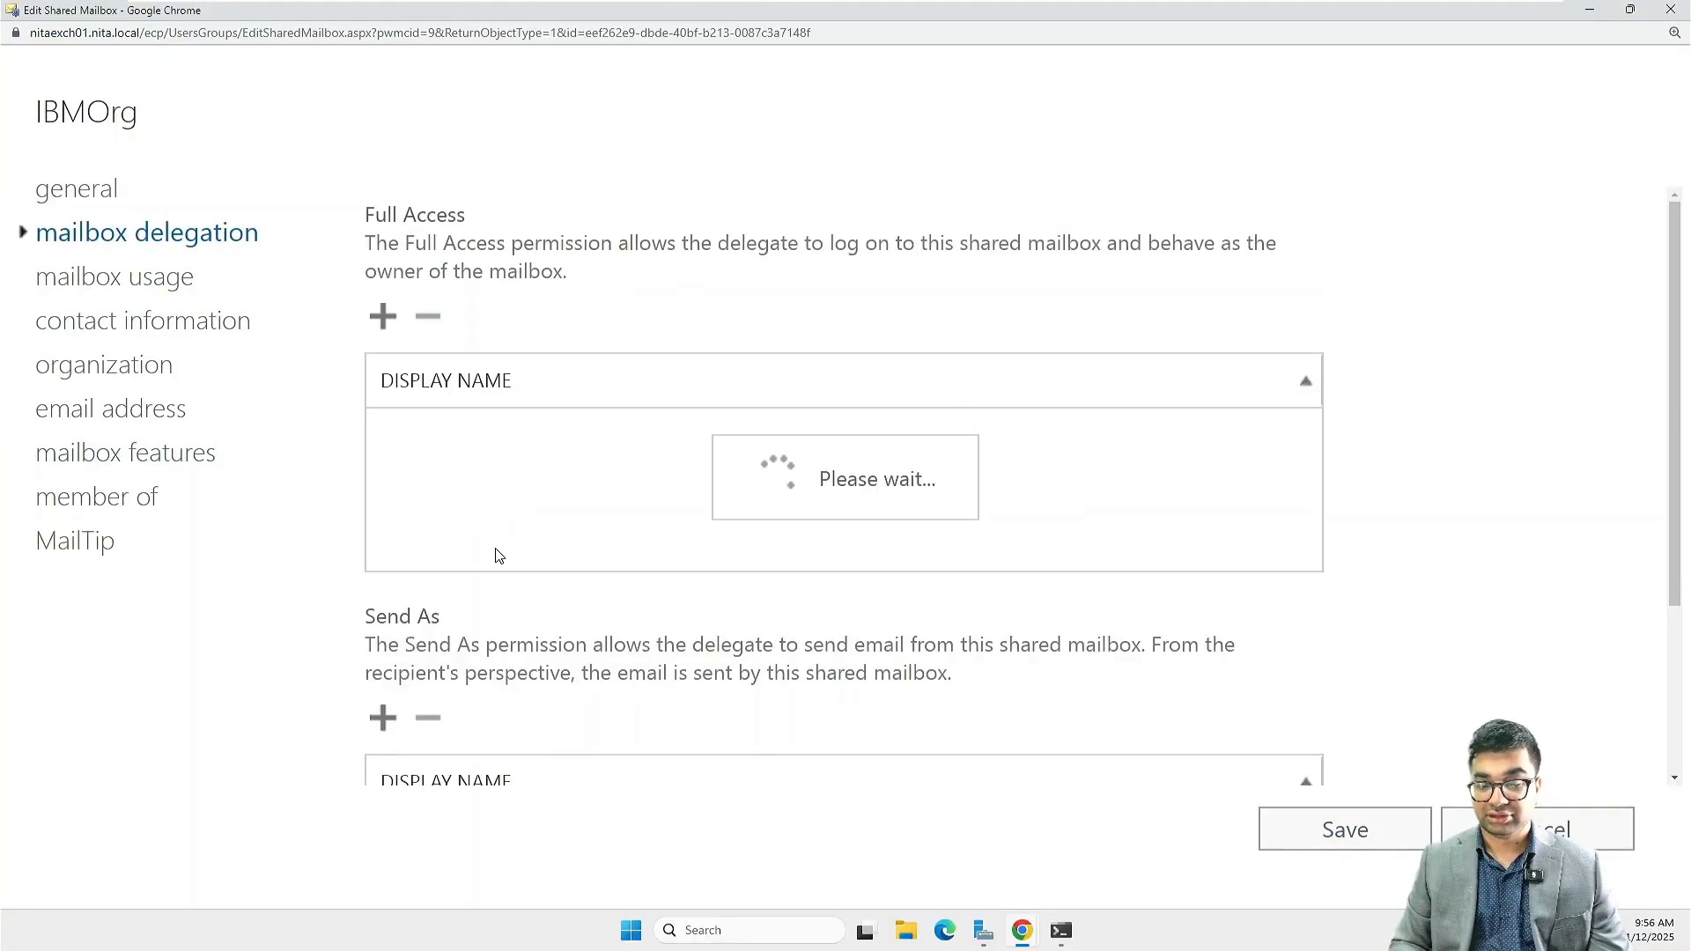
scroll(555, 309, down, 3)
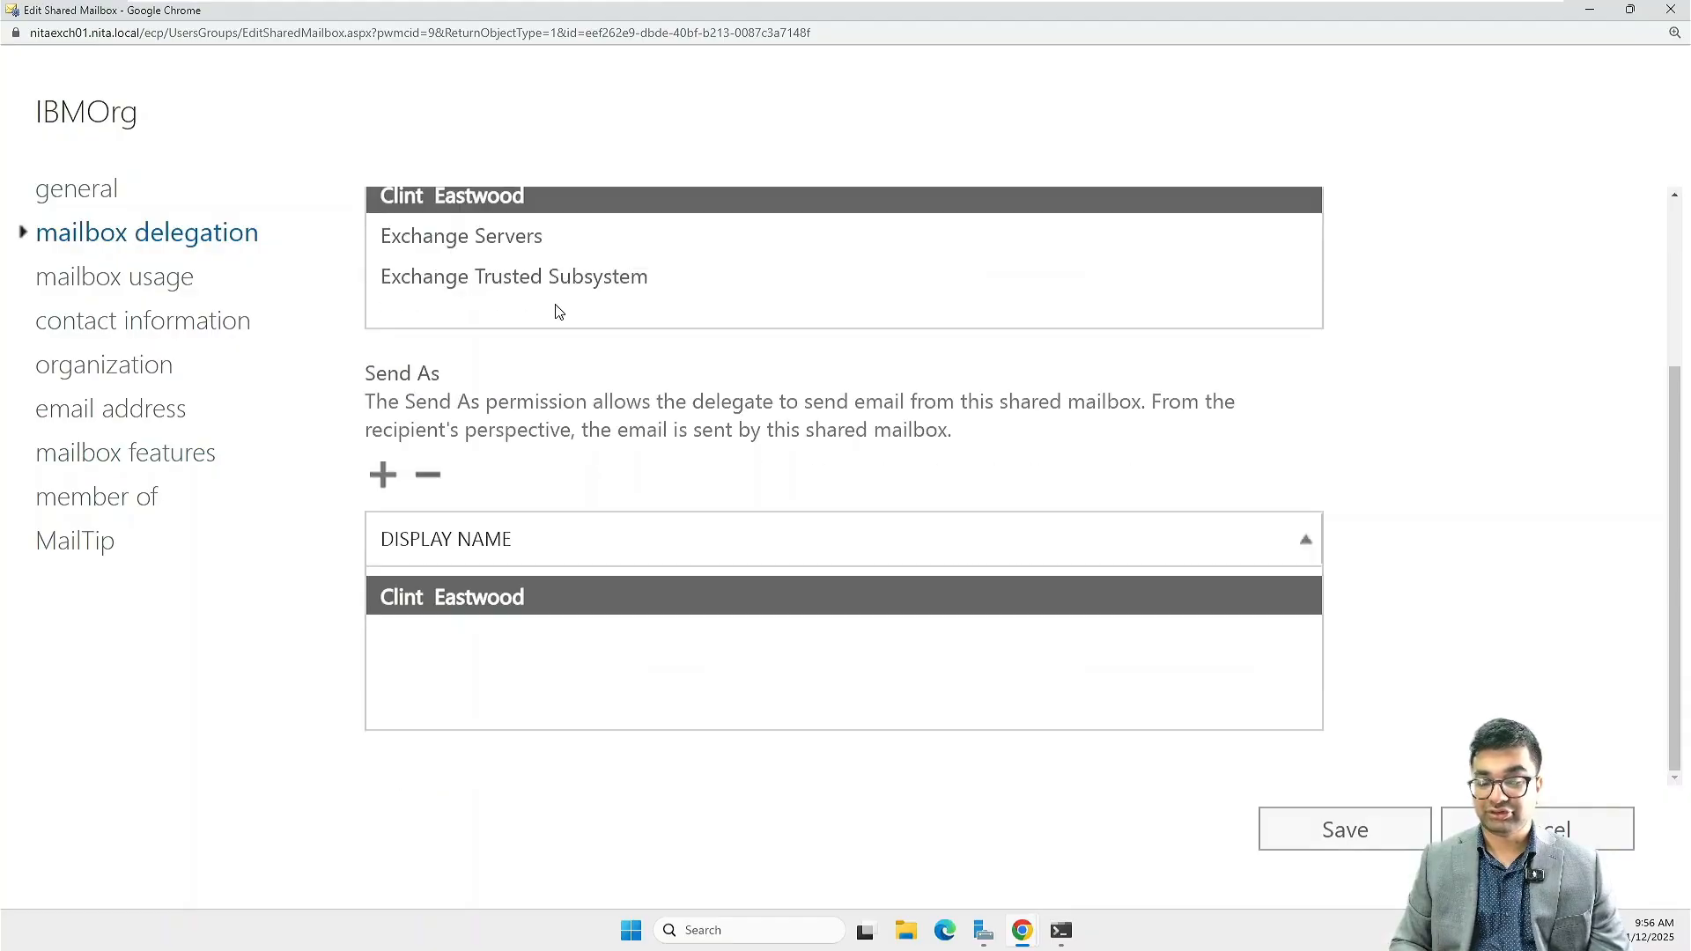
scroll(555, 309, up, 3)
scroll(551, 373, down, 3)
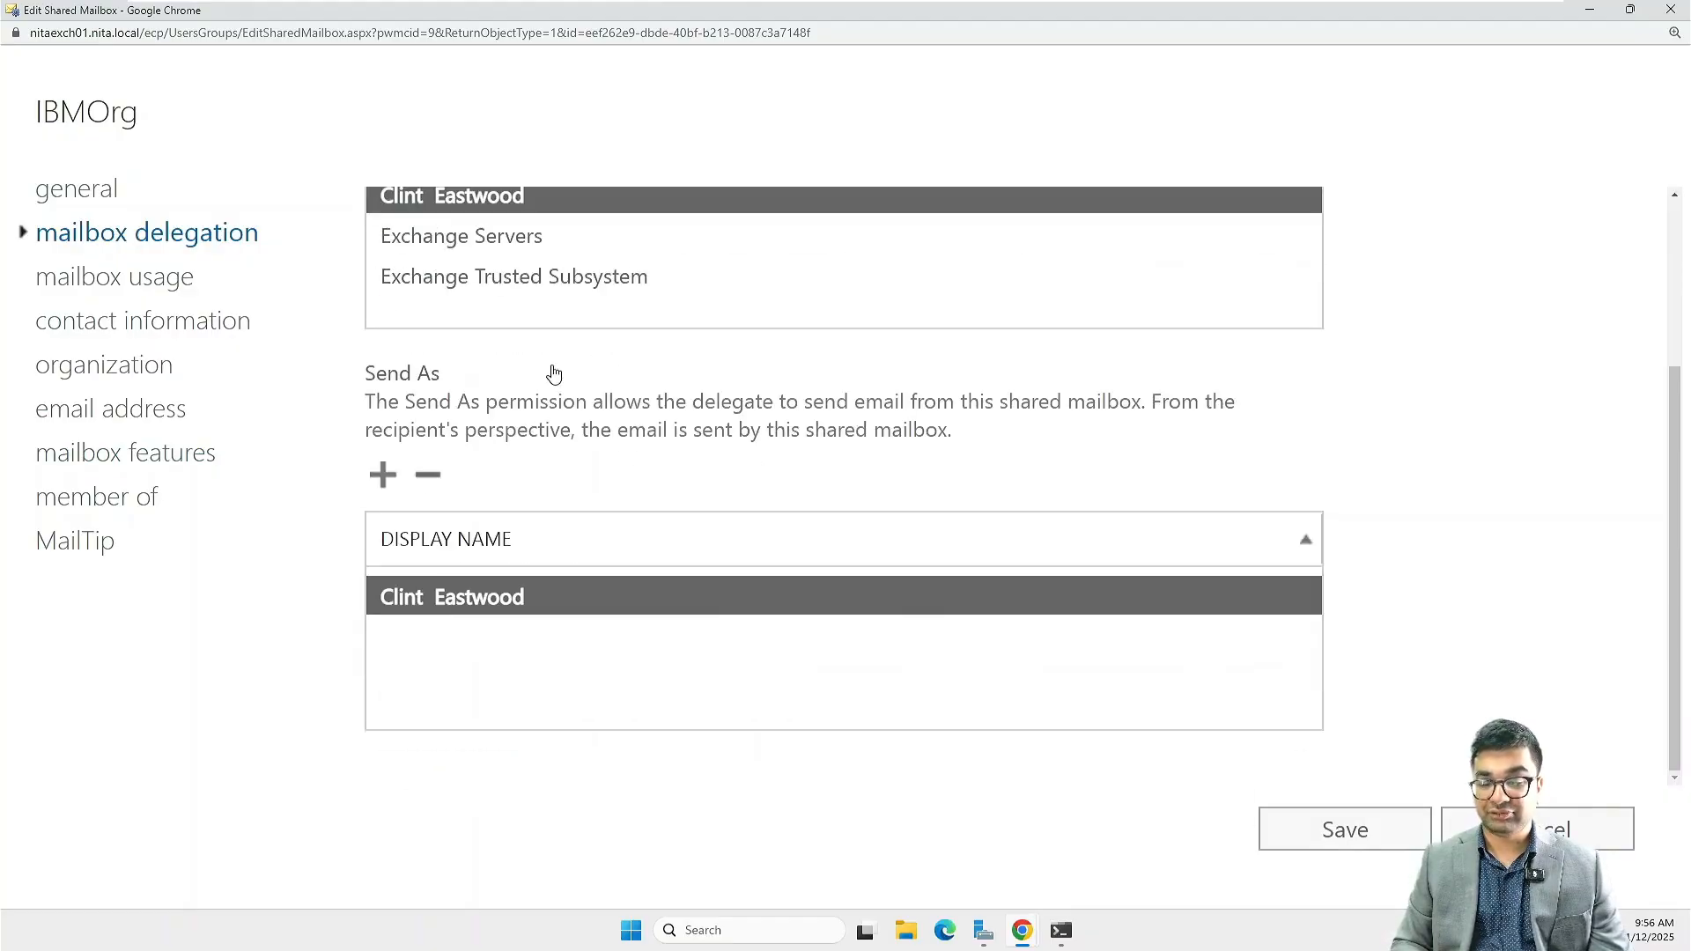
- Review the IBMOrg mailbox's usage, contact information and organization details, and close its properties without saving
click(119, 276)
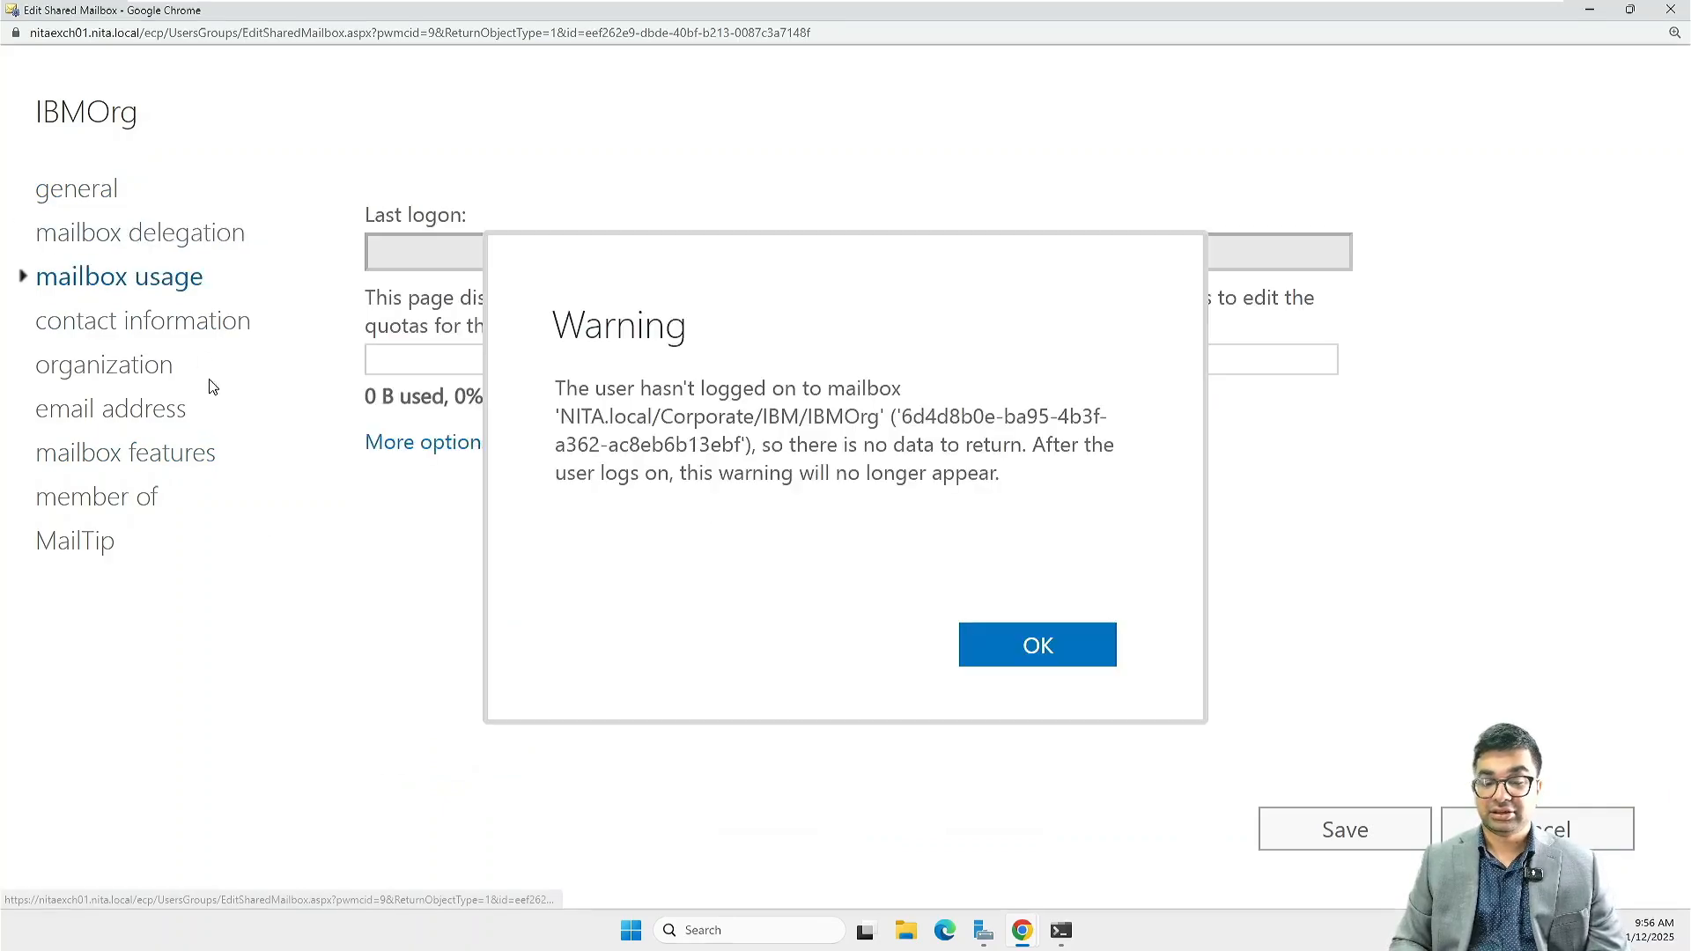
click(1001, 647)
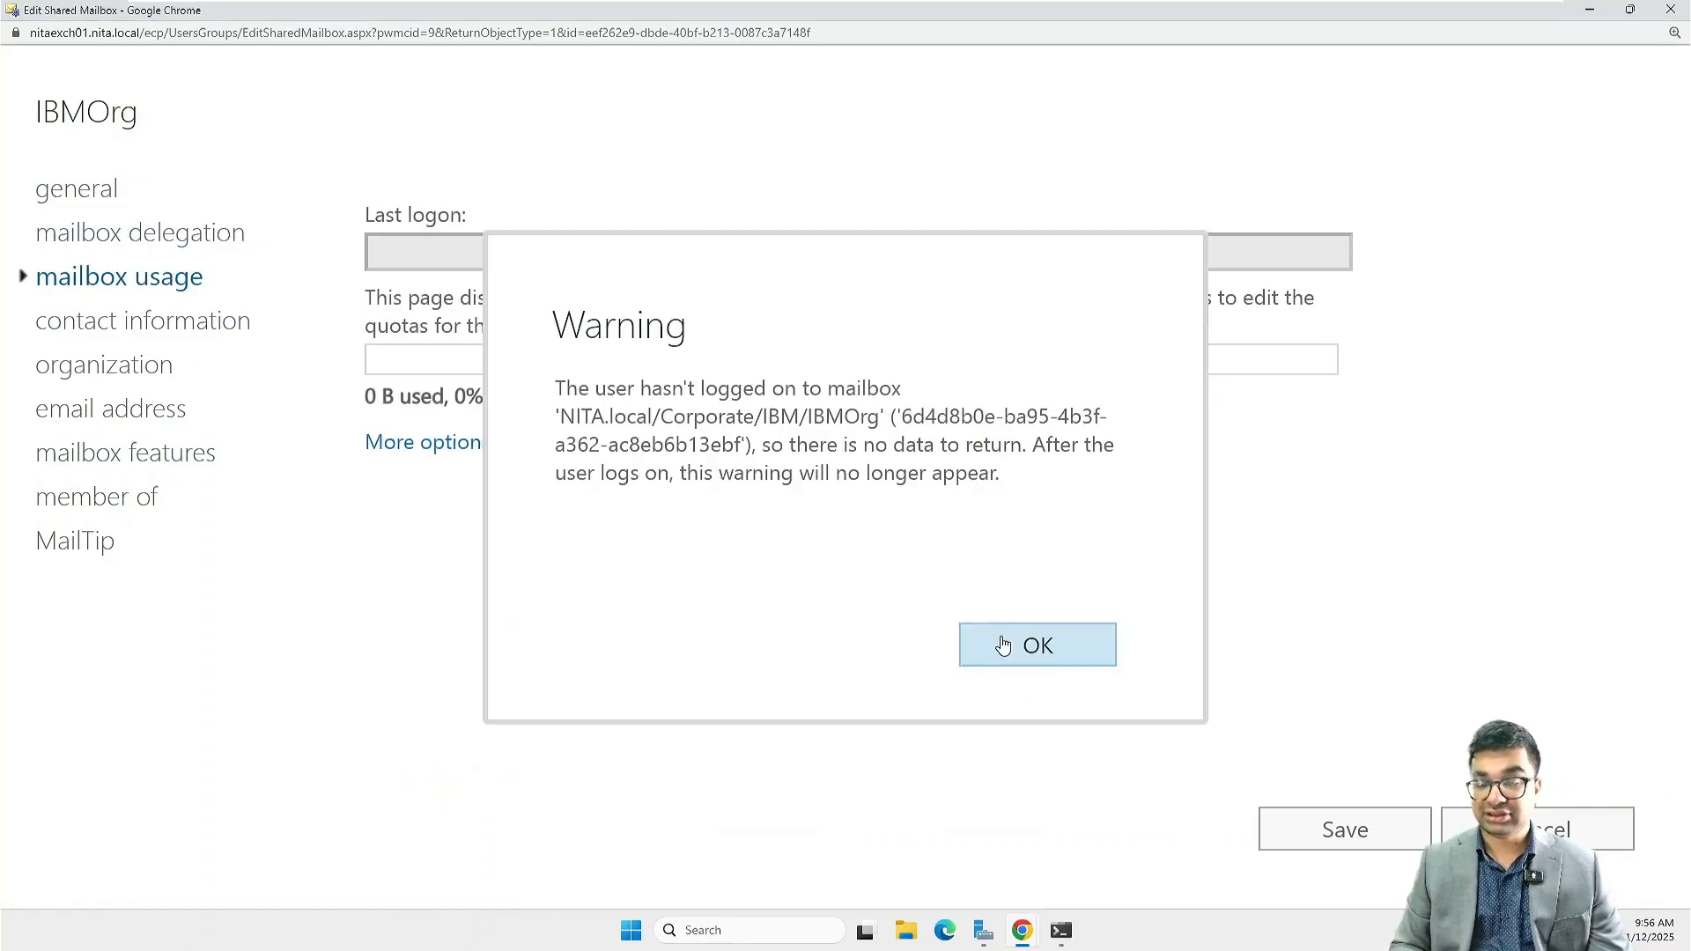
click(172, 331)
click(101, 370)
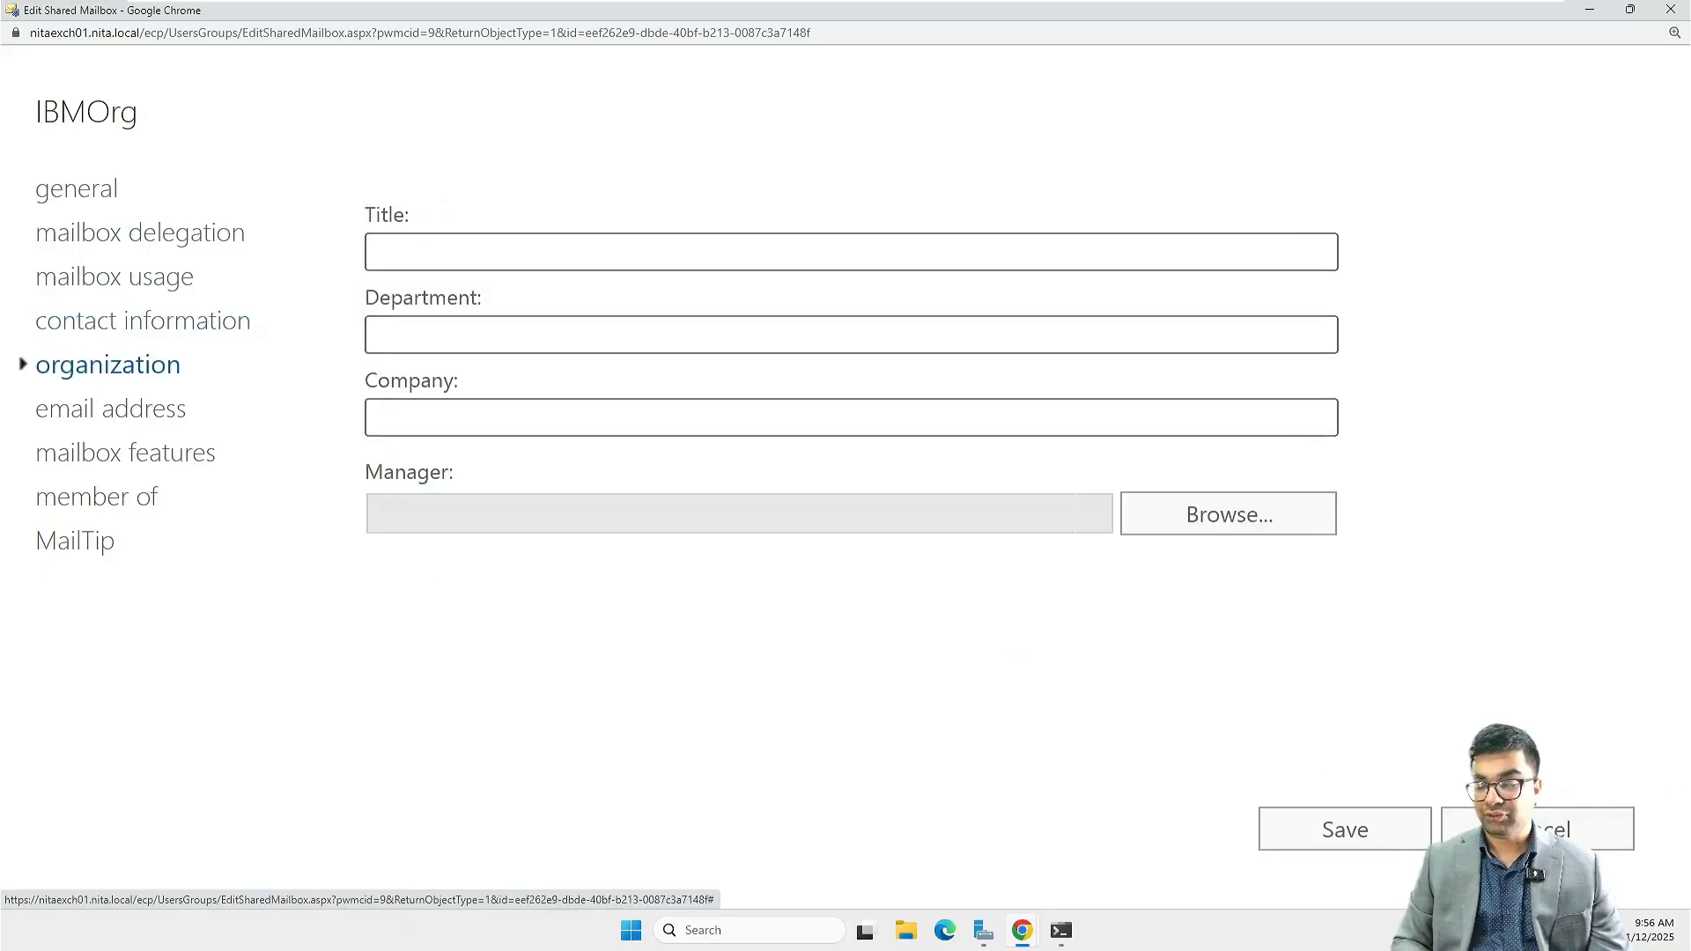
click(1534, 824)
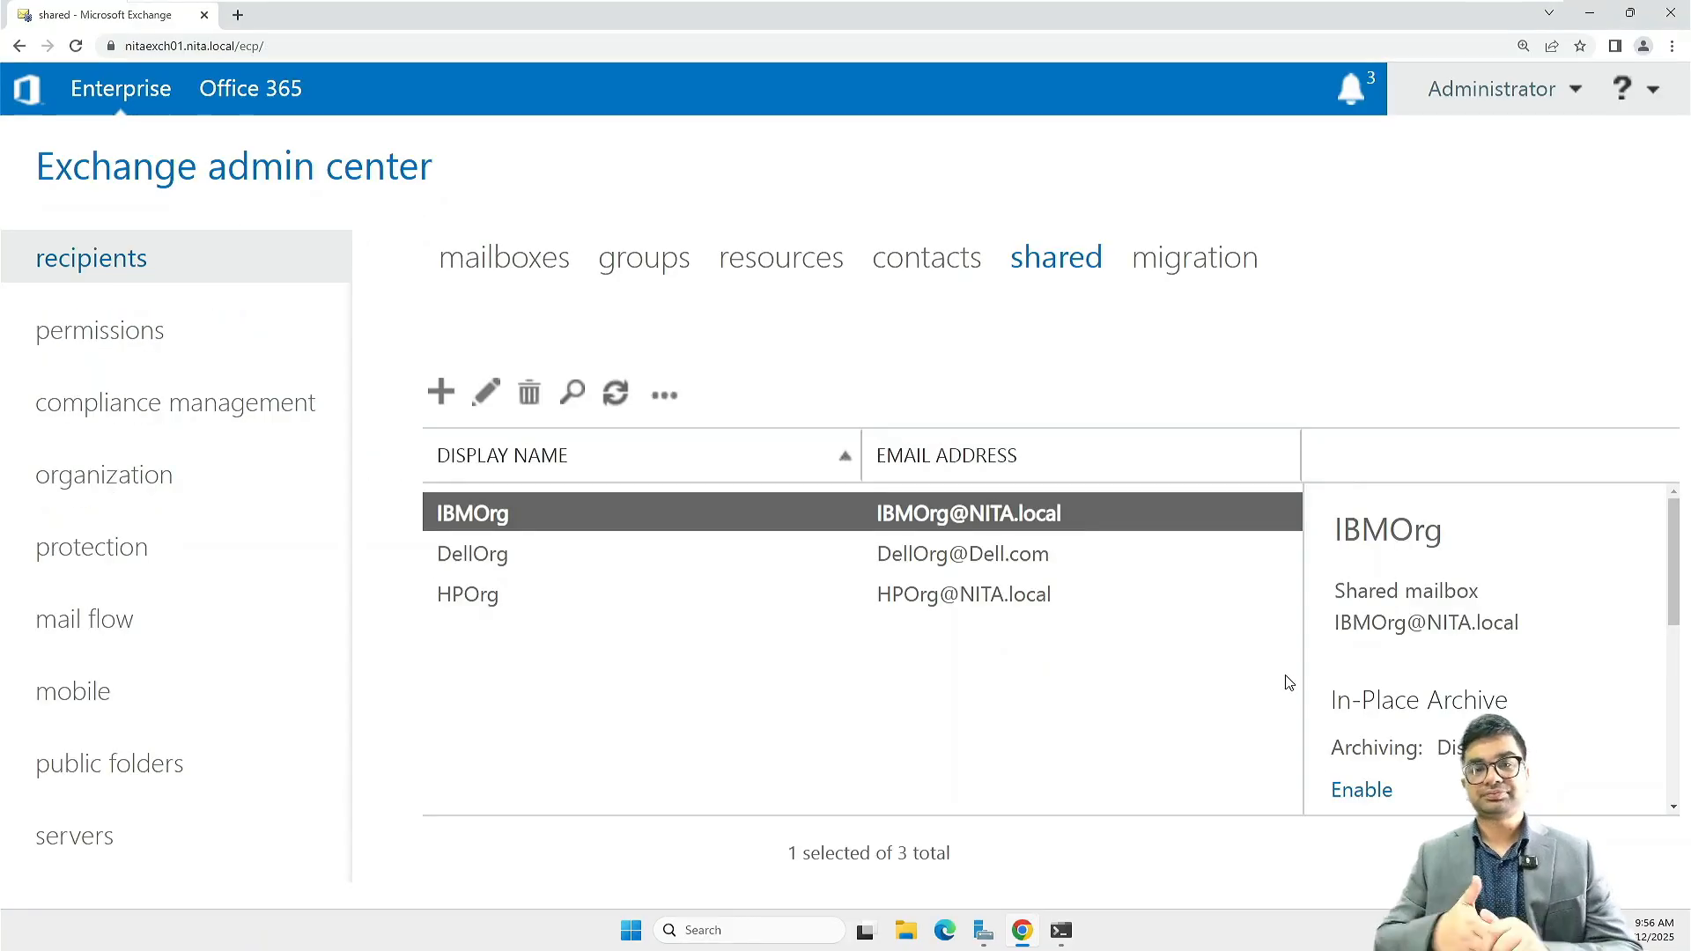